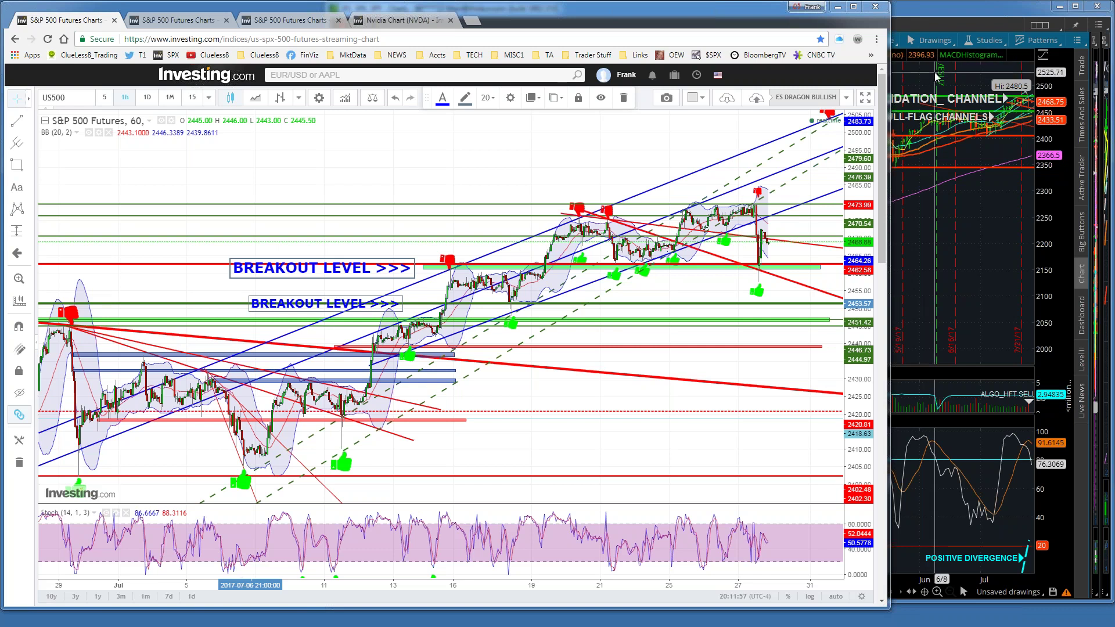
Maximize the chart browser and pull the Twitter tab out into a window over the chart.
{"action": "key", "text": "super+Up"}
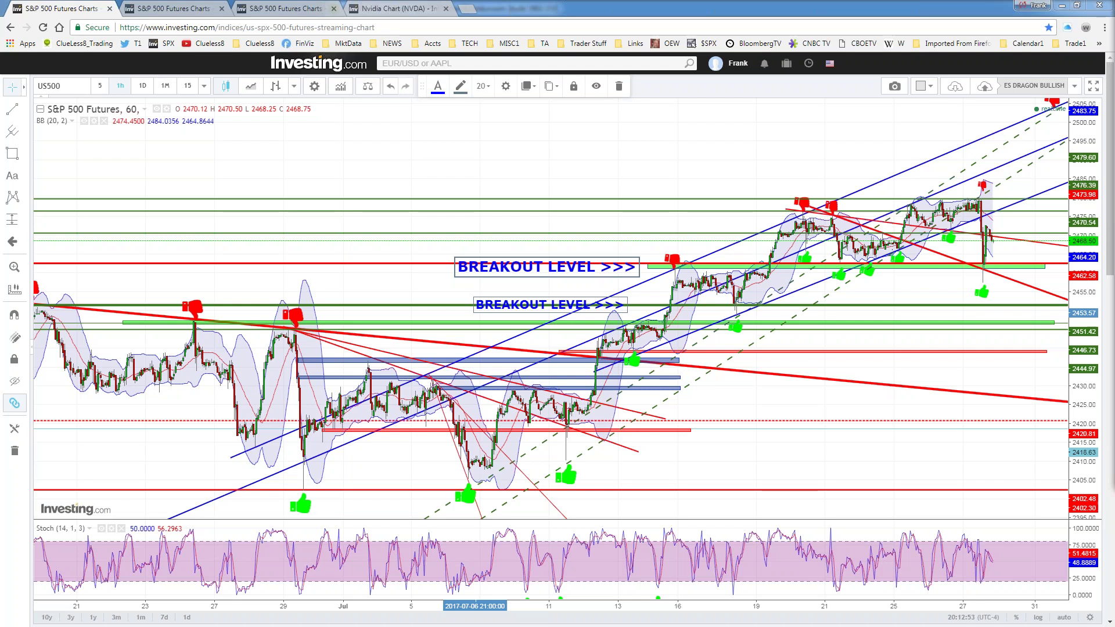
{"action": "left_click_drag", "start_coordinate": [1114, 35], "coordinate": [740, 29]}
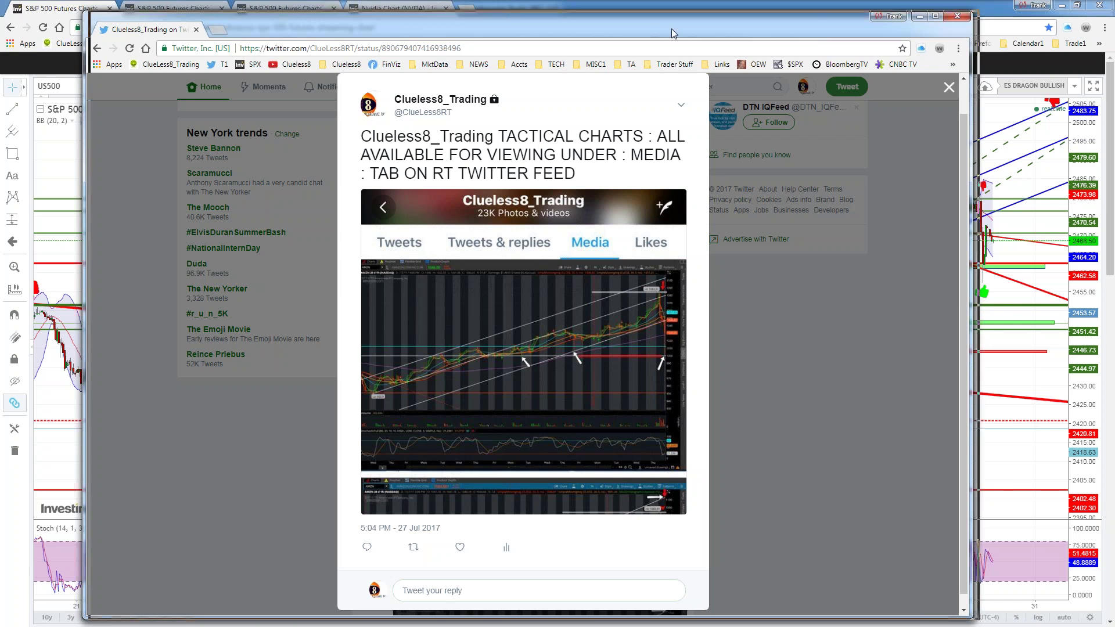
Move the Twitter window off to the right to uncover the S&P 500 Futures hourly chart.
{"action": "left_click_drag", "start_coordinate": [671, 33], "coordinate": [1114, 0]}
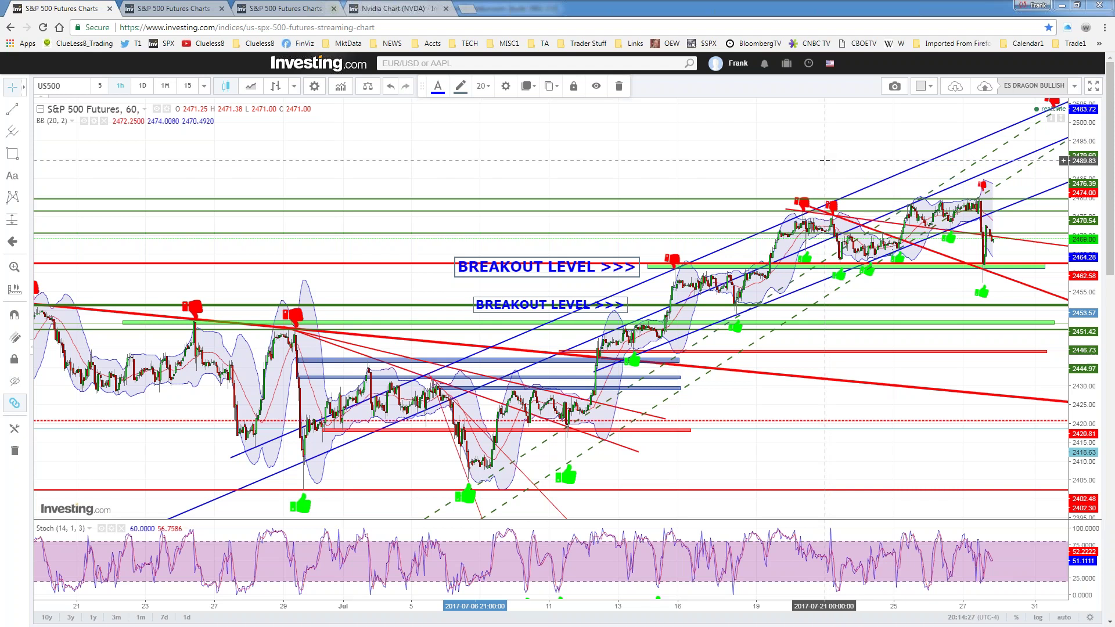
{"action": "scroll", "coordinate": [824, 159], "scroll_direction": "down", "scroll_amount": 1}
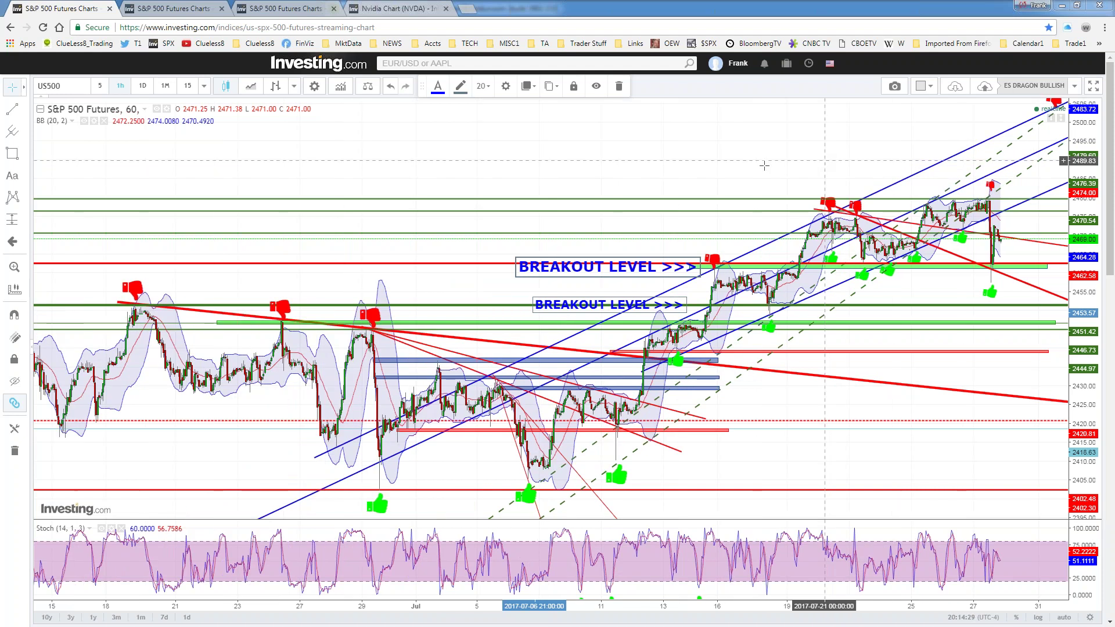
Nudge the red thumbs-down marker near the 21 July high slightly, then deselect it.
{"action": "left_click_drag", "start_coordinate": [688, 152], "coordinate": [660, 159]}
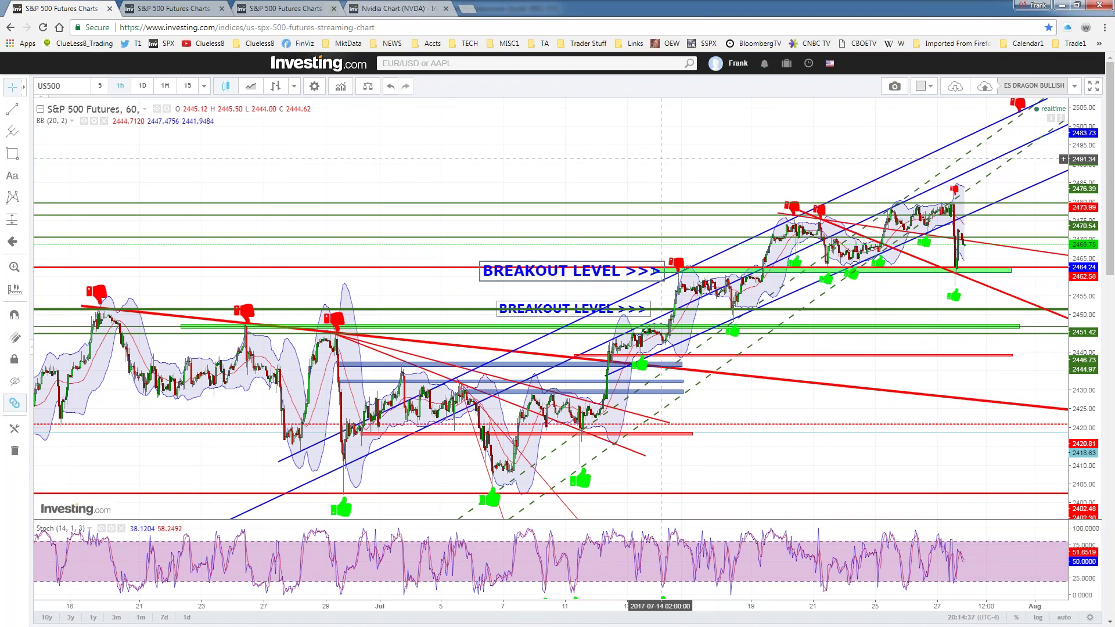
{"action": "left_click", "coordinate": [822, 213]}
{"action": "left_click_drag", "start_coordinate": [824, 214], "coordinate": [824, 209]}
{"action": "left_click", "coordinate": [802, 157]}
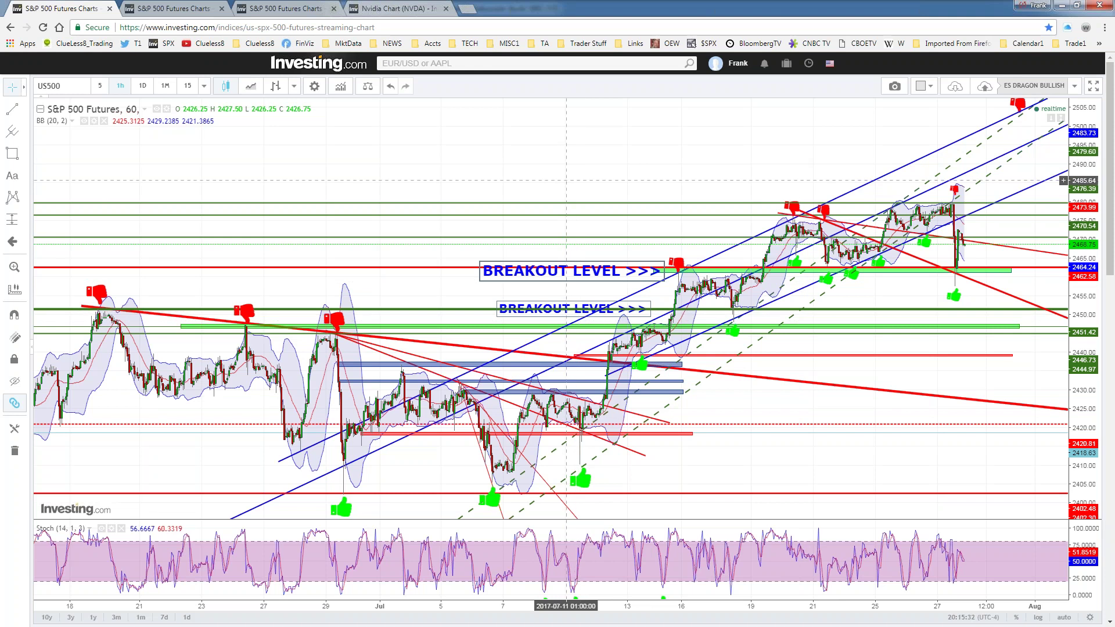
Compress the price scale vertically and shift the upper BREAKOUT LEVEL label slightly left.
{"action": "left_click_drag", "start_coordinate": [1088, 132], "coordinate": [1084, 170]}
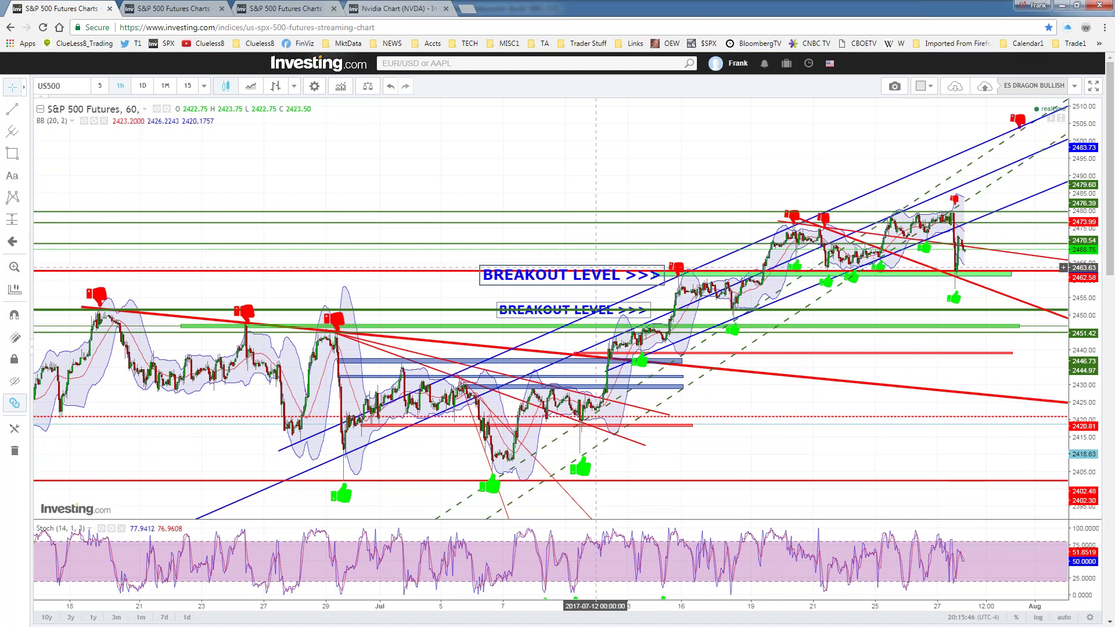
{"action": "left_click_drag", "start_coordinate": [593, 275], "coordinate": [585, 271]}
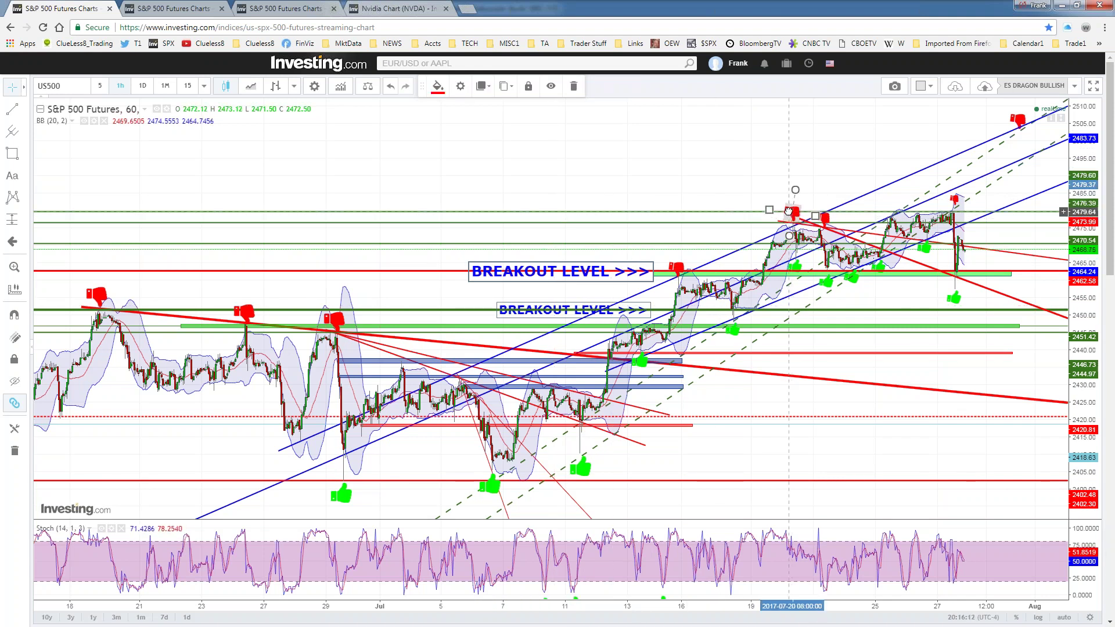
Move the 21 July thumbs-down marker slightly up-left onto the peak.
{"action": "left_click_drag", "start_coordinate": [791, 219], "coordinate": [787, 210]}
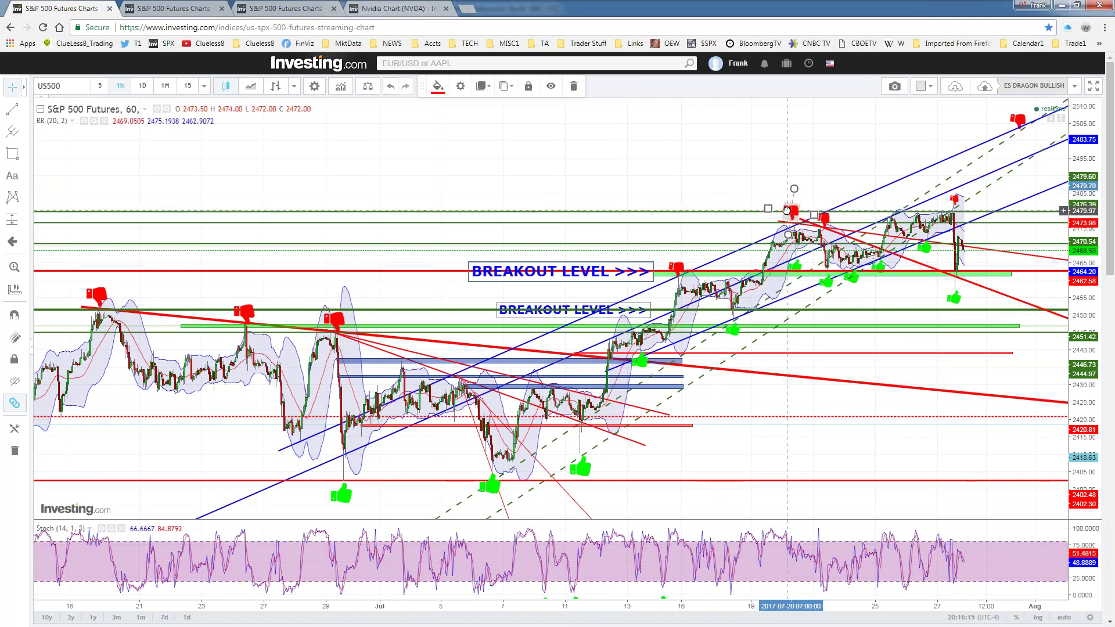
{"action": "left_click", "coordinate": [832, 192]}
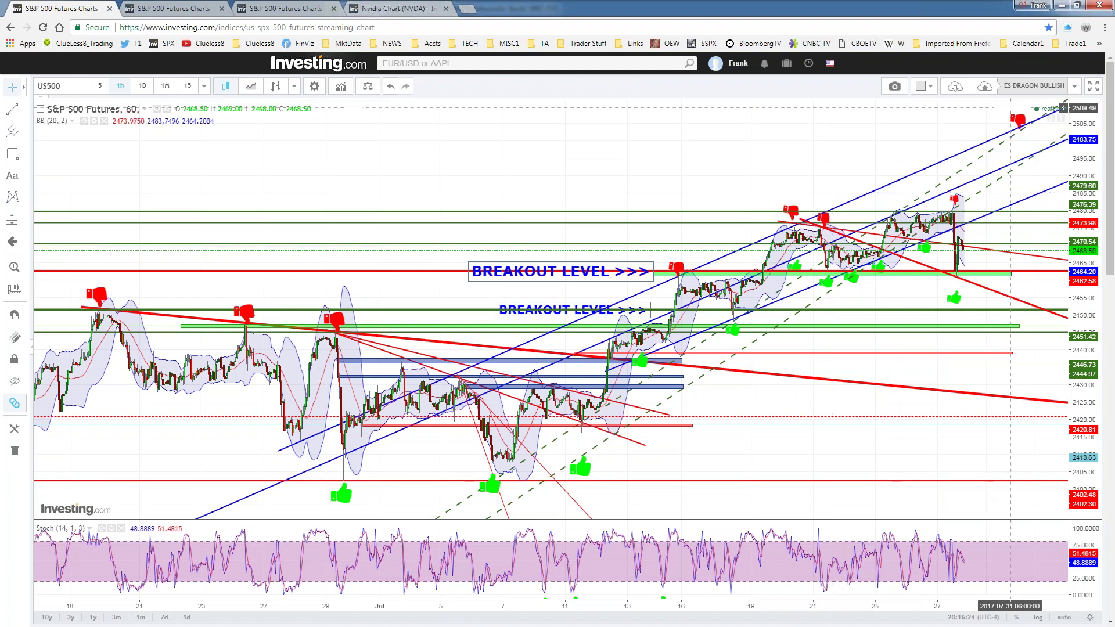
{"action": "left_click", "coordinate": [1020, 116]}
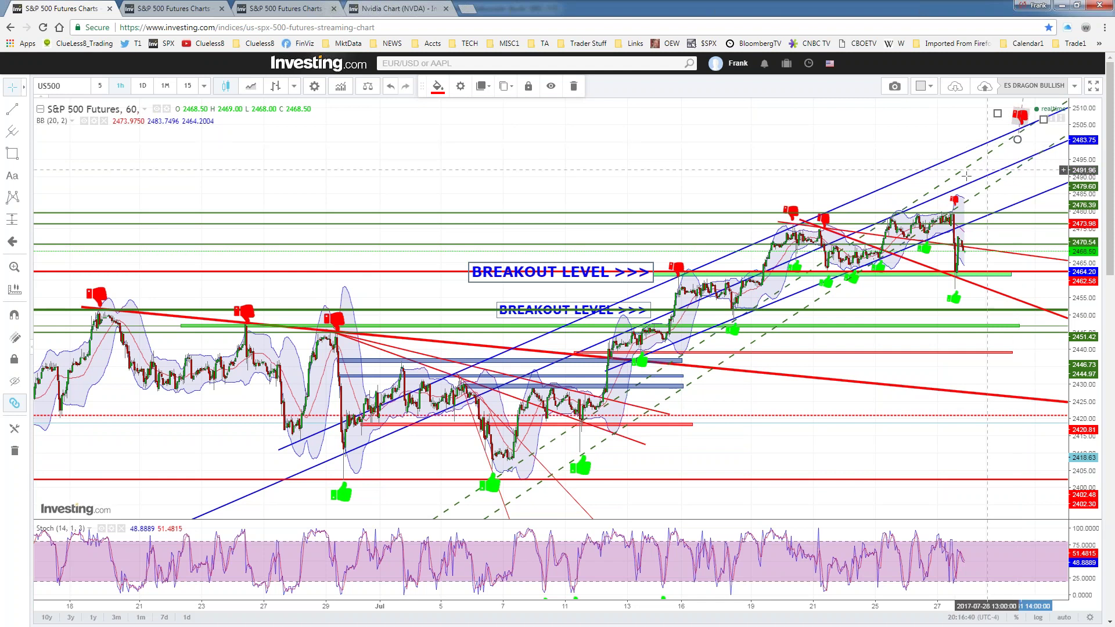
Move the top-right thumbs-down marker up-right to the upper end of the blue channel, stretching the Stochastic scale.
{"action": "left_click", "coordinate": [937, 119]}
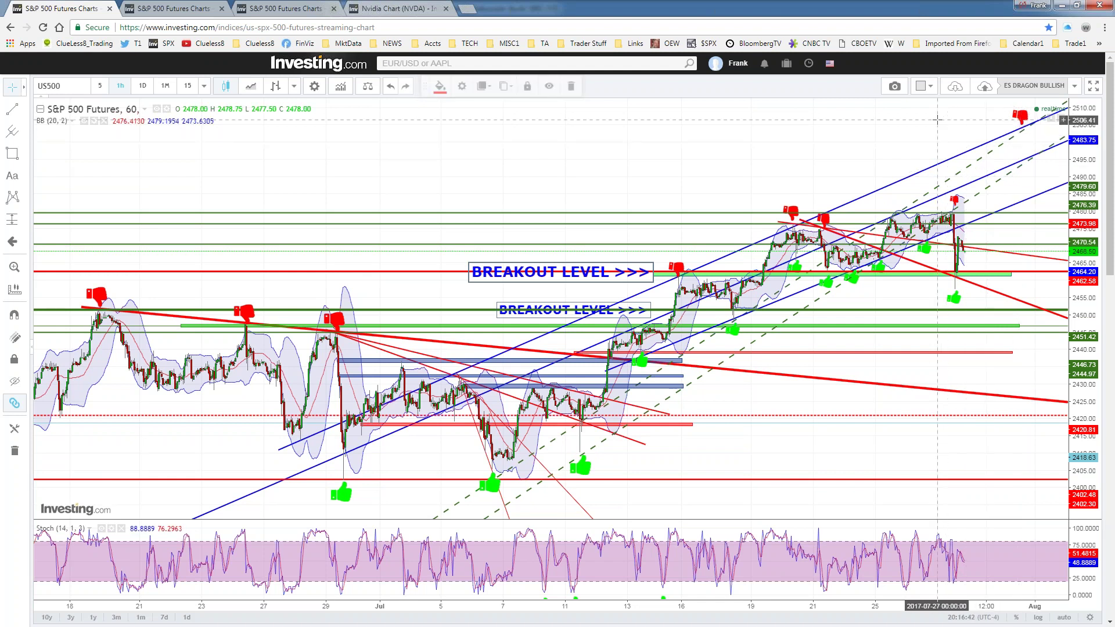
{"action": "left_click", "coordinate": [1020, 117]}
{"action": "left_click_drag", "start_coordinate": [1021, 117], "coordinate": [1032, 109]}
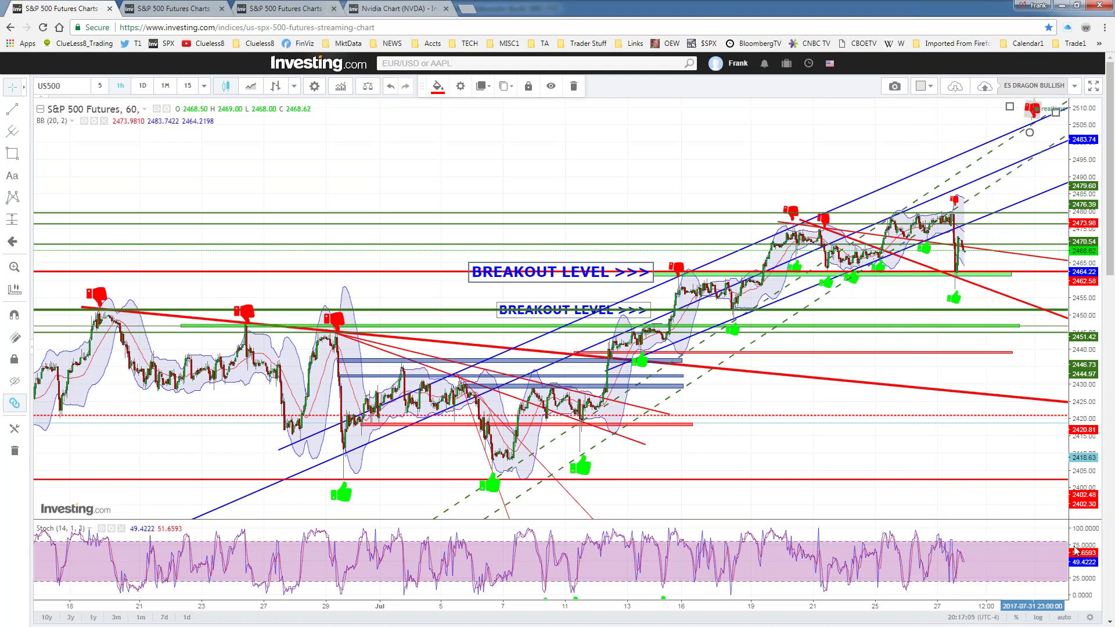
{"action": "left_click_drag", "start_coordinate": [1076, 549], "coordinate": [1077, 546]}
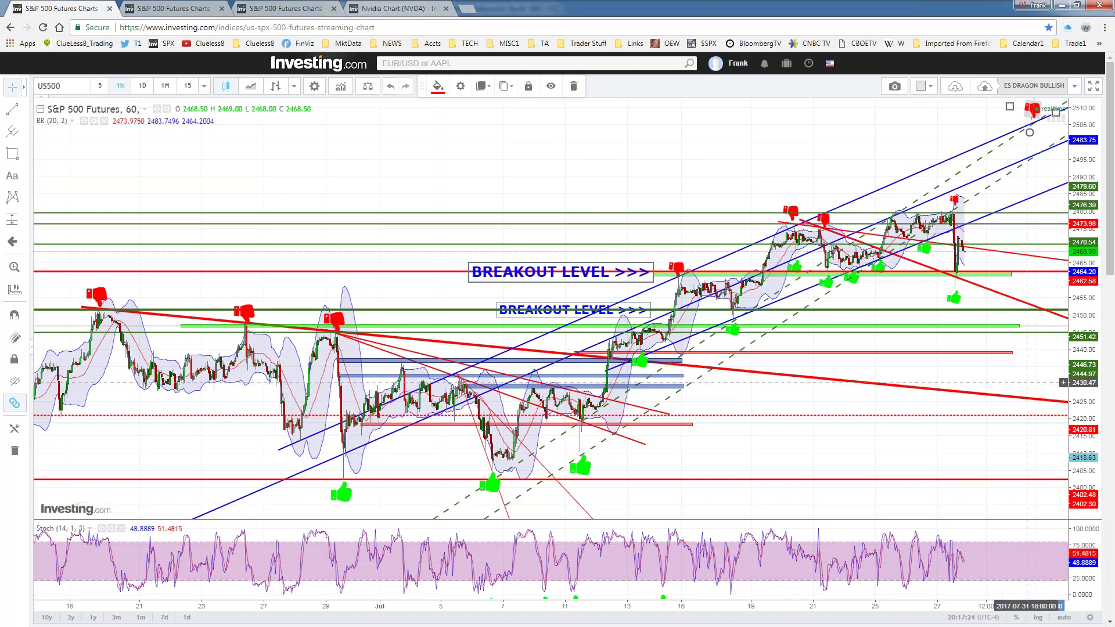
{"action": "left_click", "coordinate": [773, 148]}
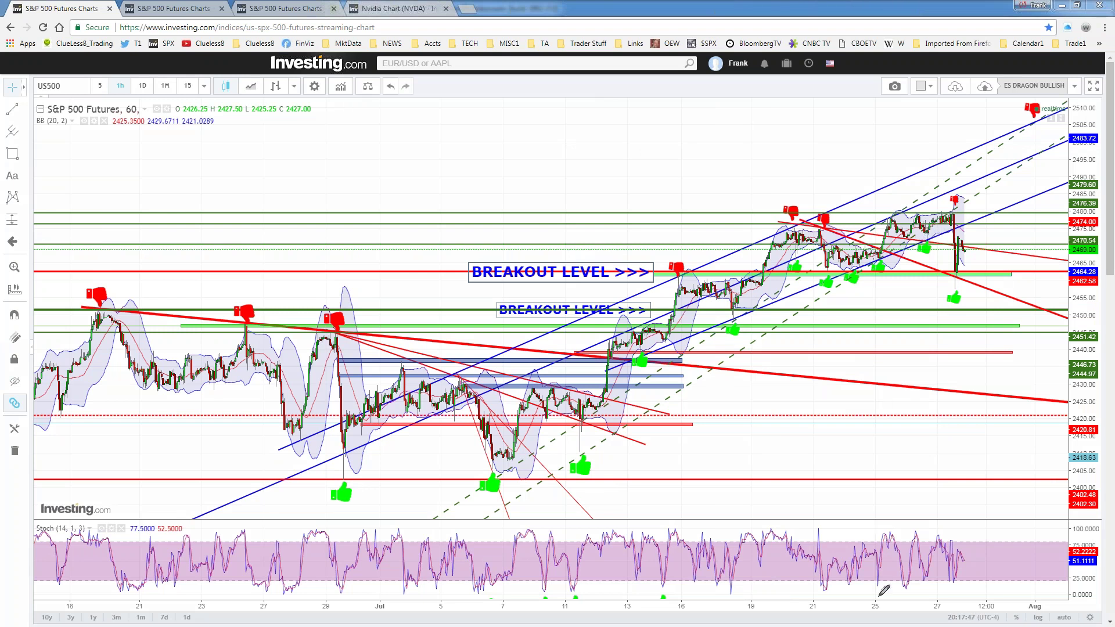
{"action": "mouse_move", "coordinate": [906, 235]}
{"action": "left_mouse_down"}
{"action": "mouse_move", "coordinate": [940, 231]}
{"action": "mouse_move", "coordinate": [909, 231]}
{"action": "left_mouse_up"}
{"action": "left_click_drag", "start_coordinate": [932, 217], "coordinate": [953, 198]}
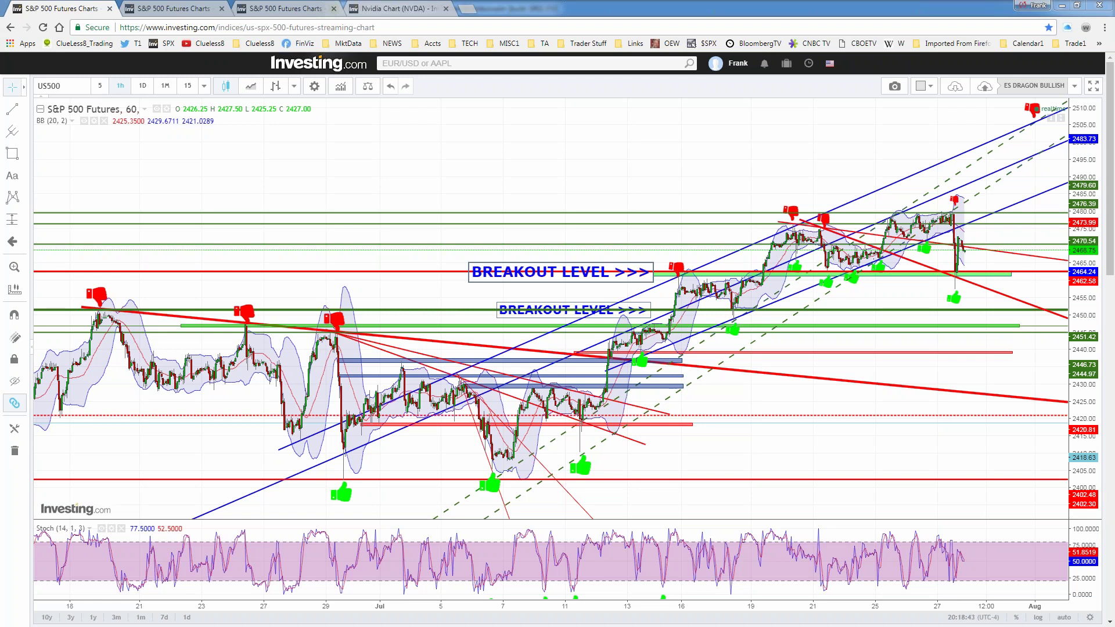
Draw red freehand strokes: a rising arrow above the channel and a dip-then-rise squiggle beside 60%.
{"action": "mouse_move", "coordinate": [698, 170]}
{"action": "left_mouse_down"}
{"action": "mouse_move", "coordinate": [724, 135]}
{"action": "mouse_move", "coordinate": [749, 133]}
{"action": "mouse_move", "coordinate": [771, 94]}
{"action": "mouse_move", "coordinate": [758, 115]}
{"action": "left_mouse_up"}
{"action": "mouse_move", "coordinate": [651, 187]}
{"action": "left_mouse_down"}
{"action": "mouse_move", "coordinate": [676, 192]}
{"action": "mouse_move", "coordinate": [697, 140]}
{"action": "mouse_move", "coordinate": [703, 150]}
{"action": "mouse_move", "coordinate": [654, 148]}
{"action": "mouse_move", "coordinate": [672, 133]}
{"action": "mouse_move", "coordinate": [698, 142]}
{"action": "left_mouse_up"}
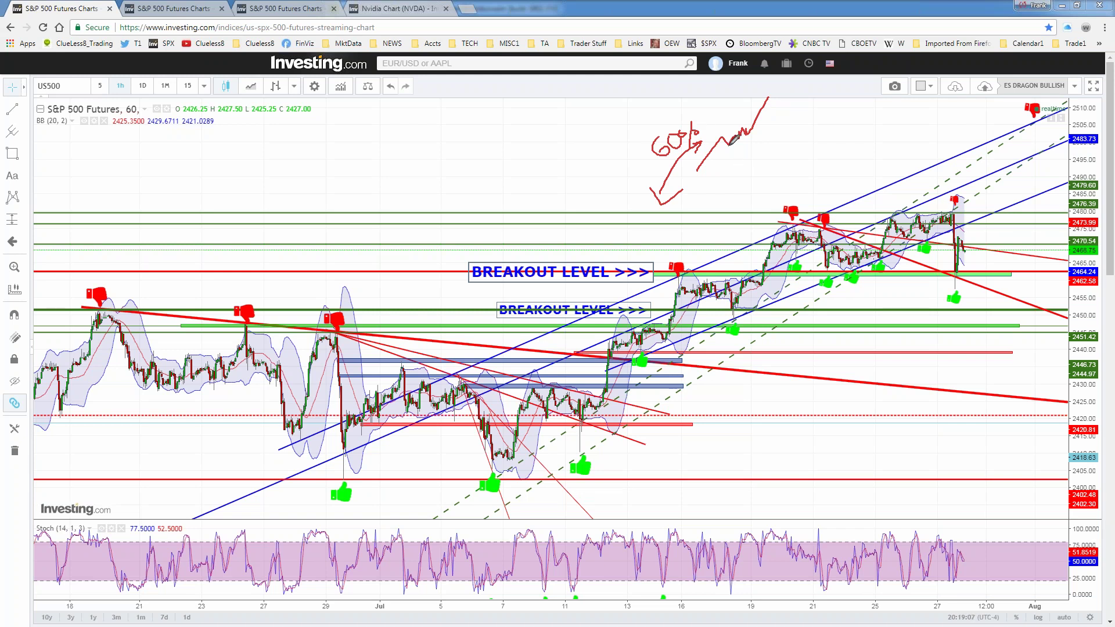
{"action": "left_click_drag", "start_coordinate": [730, 140], "coordinate": [762, 130]}
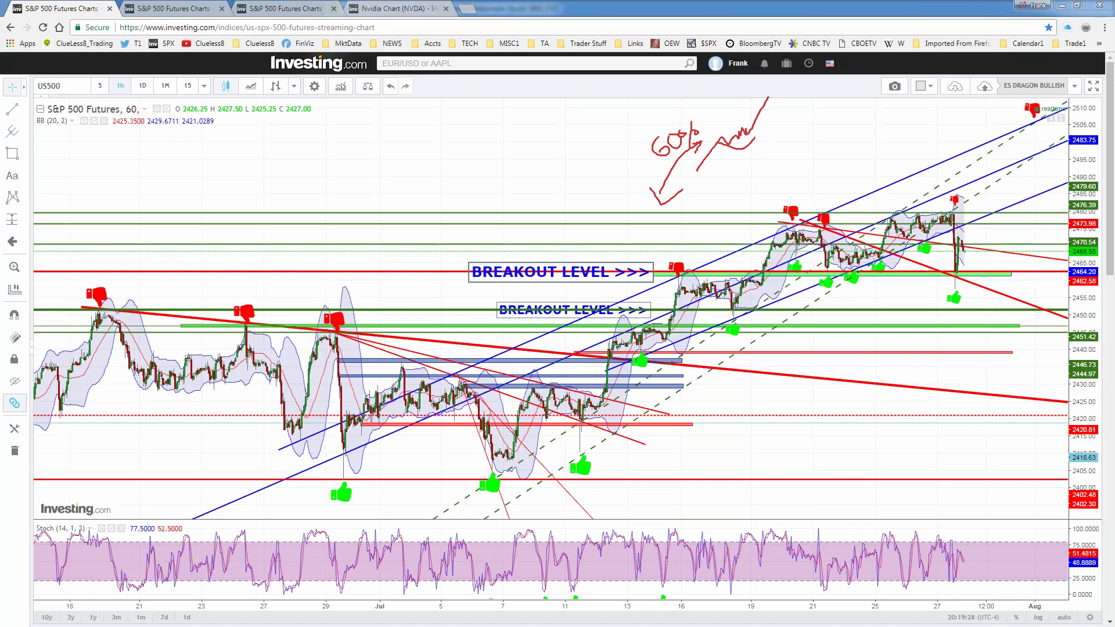
Remove the red freehand 60% note and its arrows from the chart.
{"action": "key", "text": "Escape"}
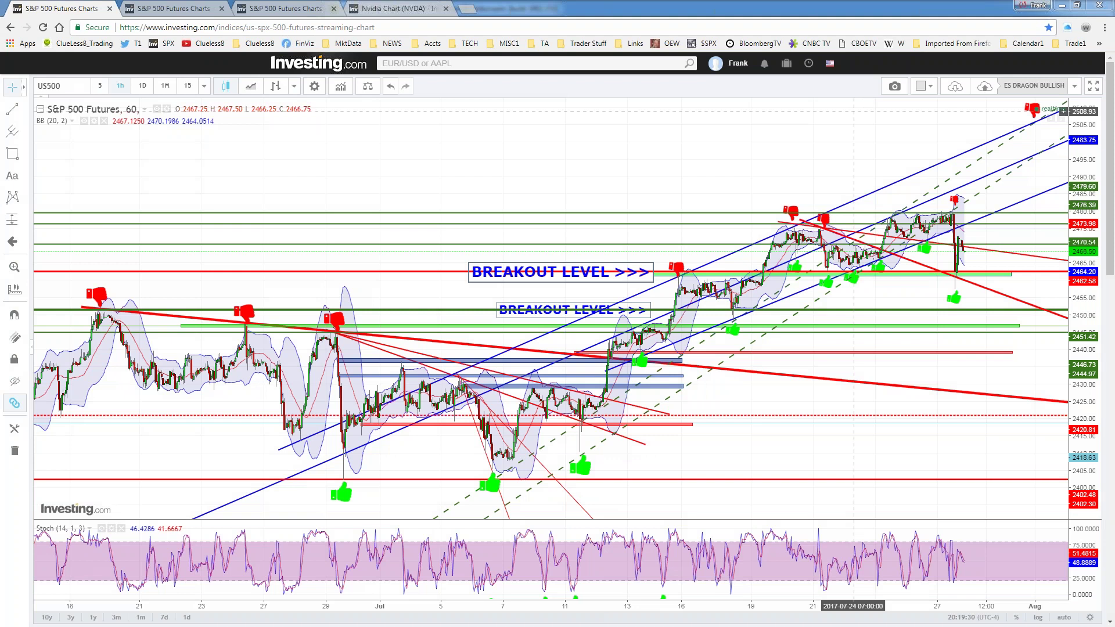
Zoom the hourly time axis in to show from about 12 July to 27 July with wider candles.
{"action": "scroll", "coordinate": [853, 251], "scroll_direction": "up", "scroll_amount": 1}
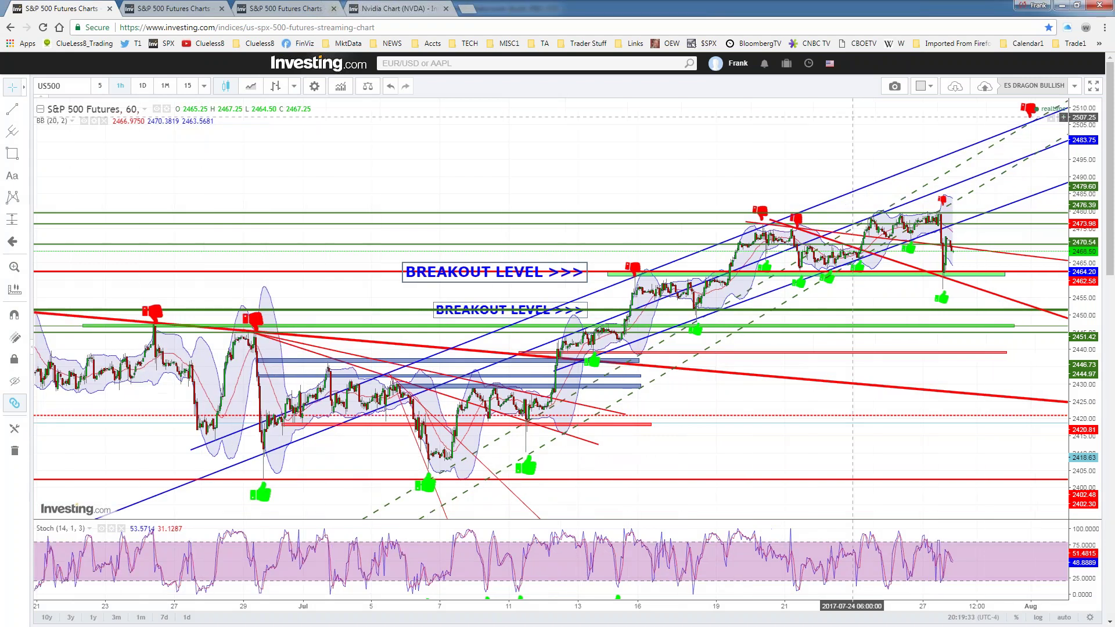
{"action": "scroll", "coordinate": [852, 251], "scroll_direction": "up", "scroll_amount": 1}
{"action": "scroll", "coordinate": [853, 117], "scroll_direction": "up", "scroll_amount": 1}
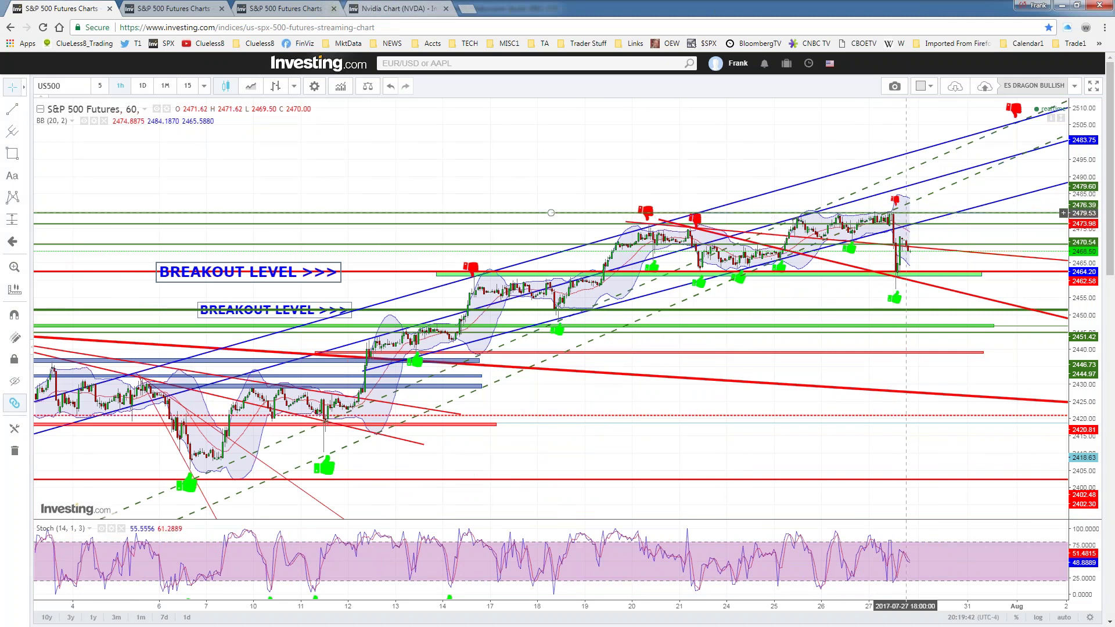
{"action": "scroll", "coordinate": [819, 143], "scroll_direction": "up", "scroll_amount": 1}
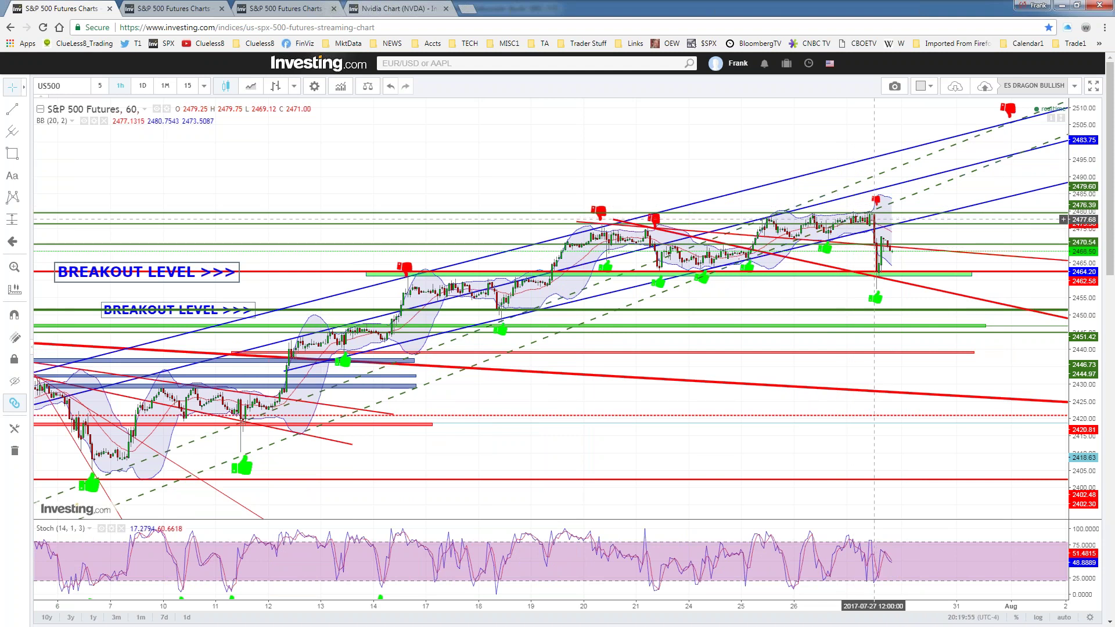
{"action": "scroll", "coordinate": [874, 220], "scroll_direction": "up", "scroll_amount": 2}
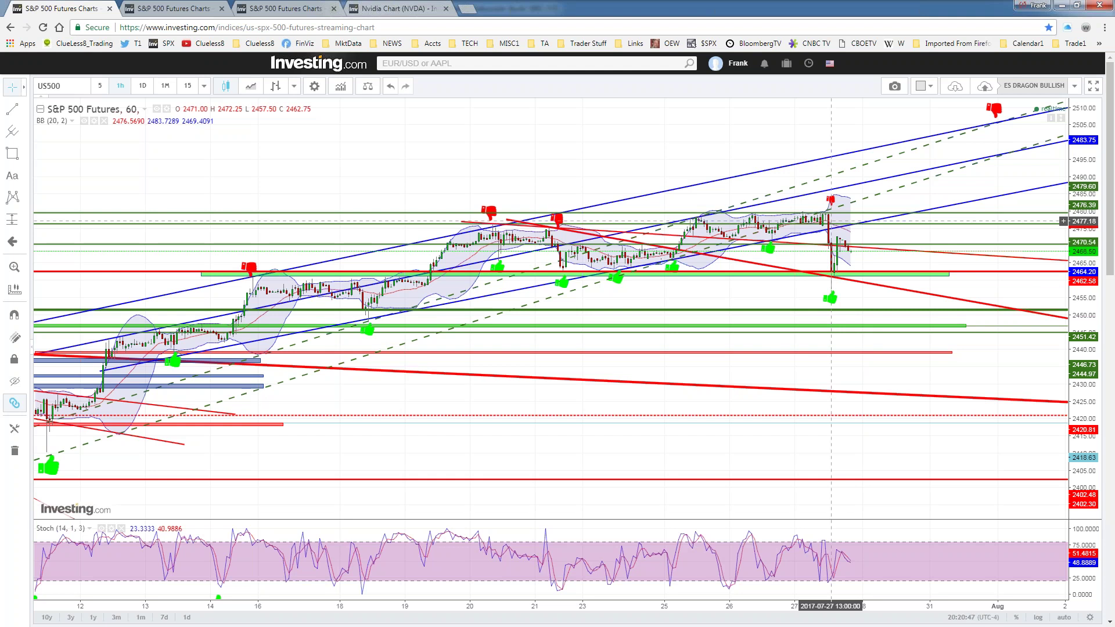
Move the top-right thumbs-down marker right to the end of the upper channel line near 2510.
{"action": "left_click_drag", "start_coordinate": [1080, 126], "coordinate": [1082, 127]}
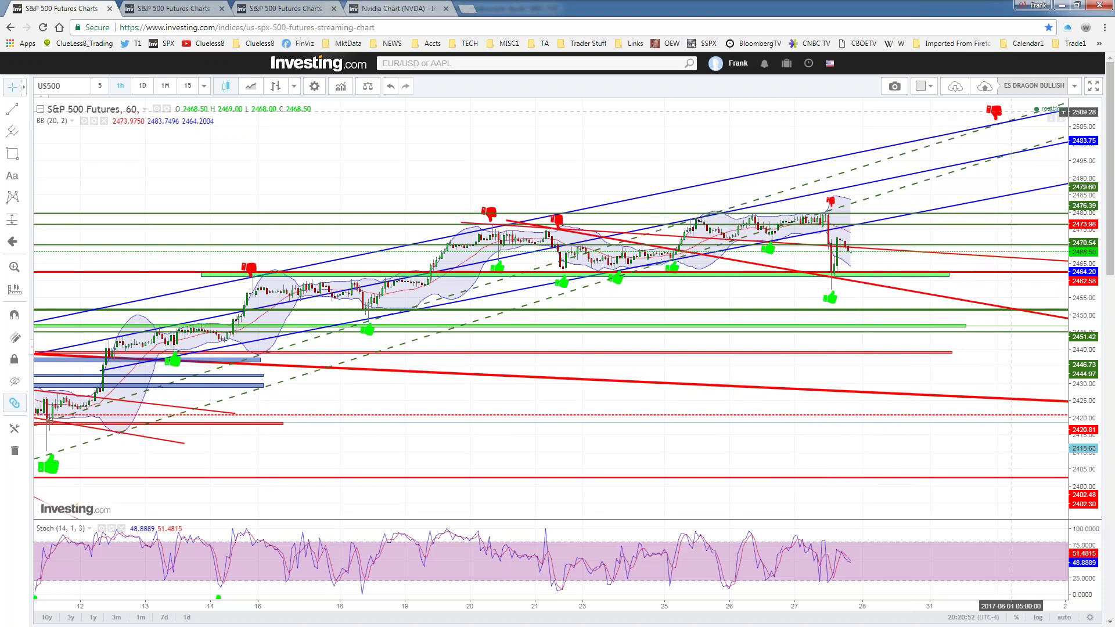
{"action": "left_click", "coordinate": [1000, 109]}
{"action": "left_click_drag", "start_coordinate": [1011, 108], "coordinate": [1050, 102]}
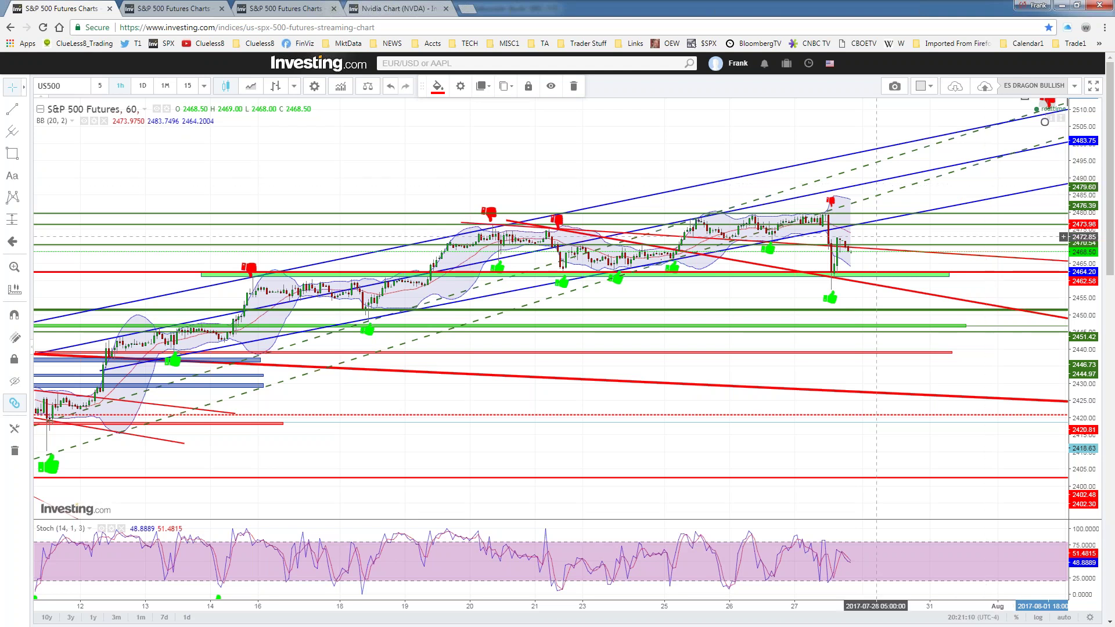
{"action": "scroll", "coordinate": [709, 136], "scroll_direction": "up", "scroll_amount": 2}
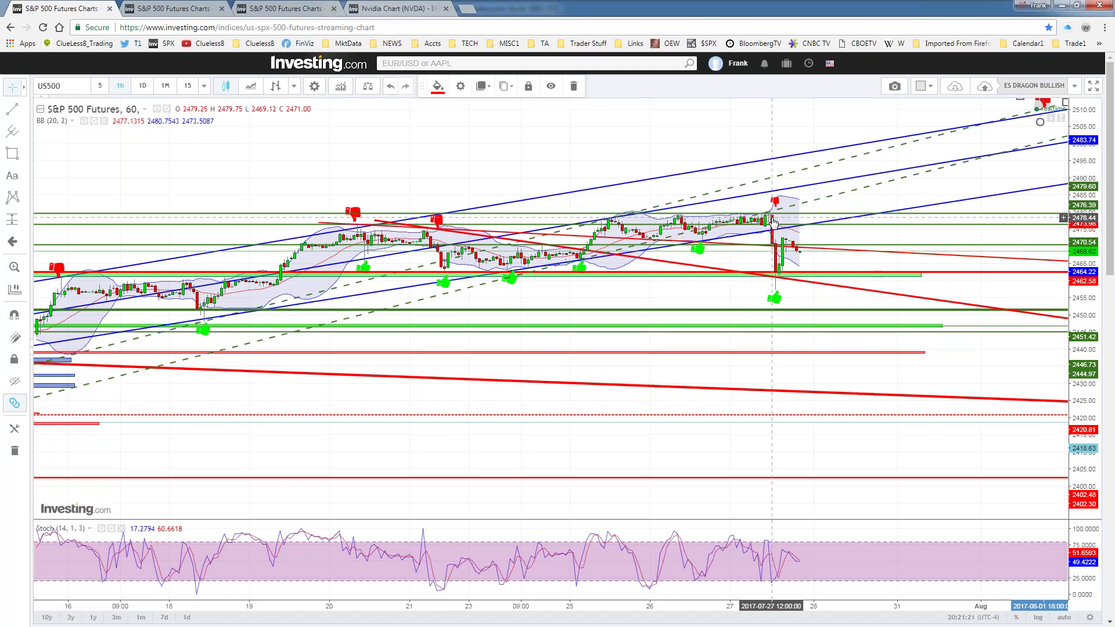
{"action": "left_click", "coordinate": [845, 109]}
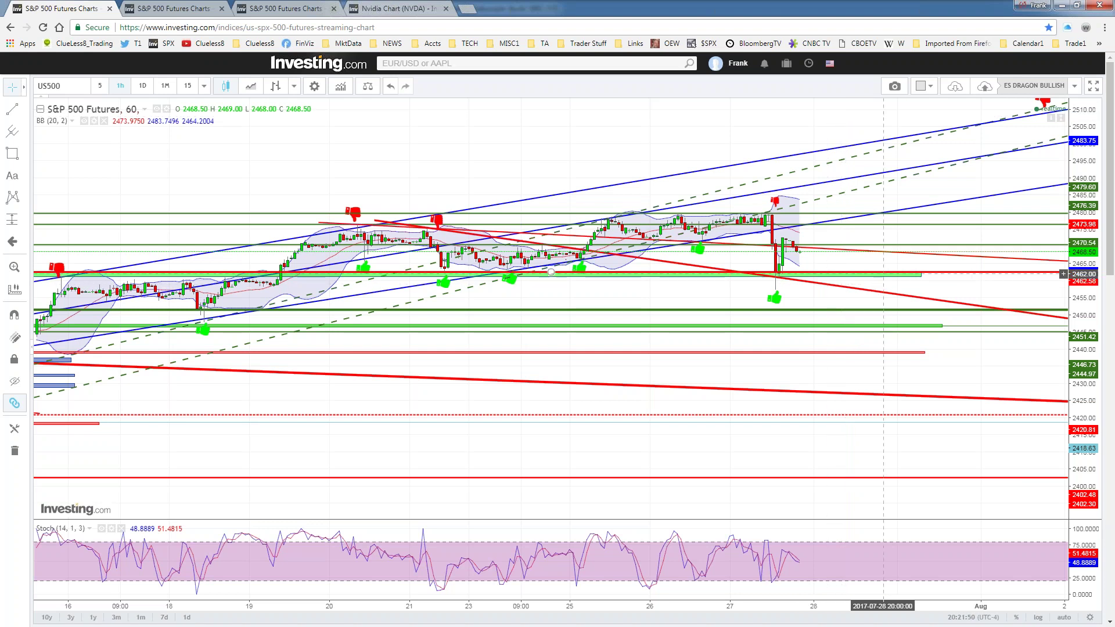
Stretch the green support zone near 2460 right up to the latest bars, then zoom the chart out.
{"action": "left_click", "coordinate": [919, 277]}
{"action": "left_click_drag", "start_coordinate": [918, 277], "coordinate": [1060, 279]}
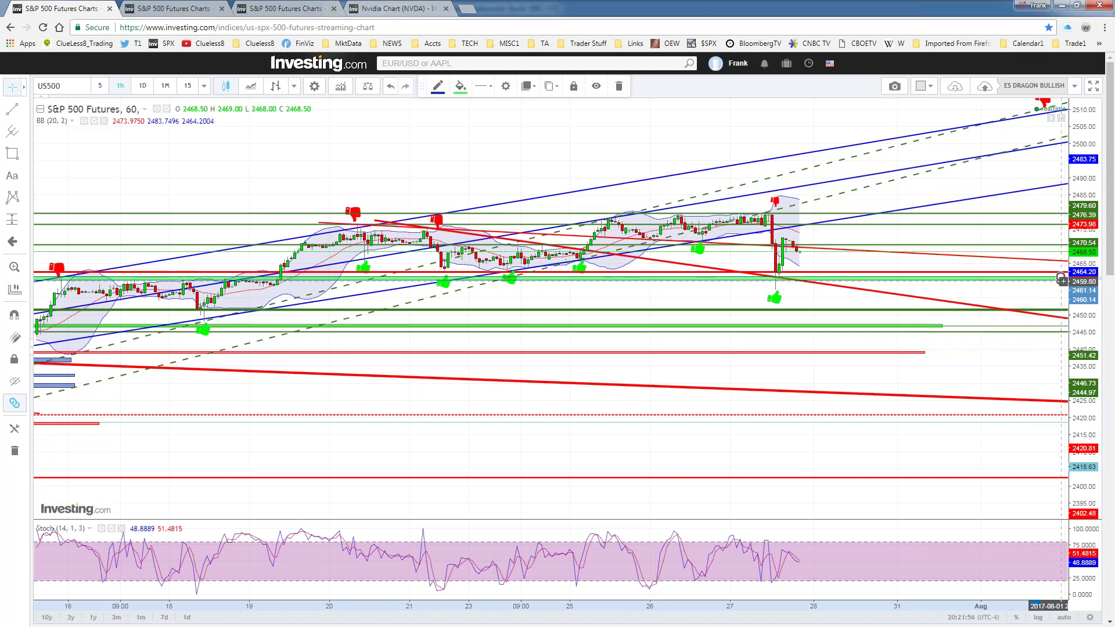
{"action": "left_click", "coordinate": [1008, 289]}
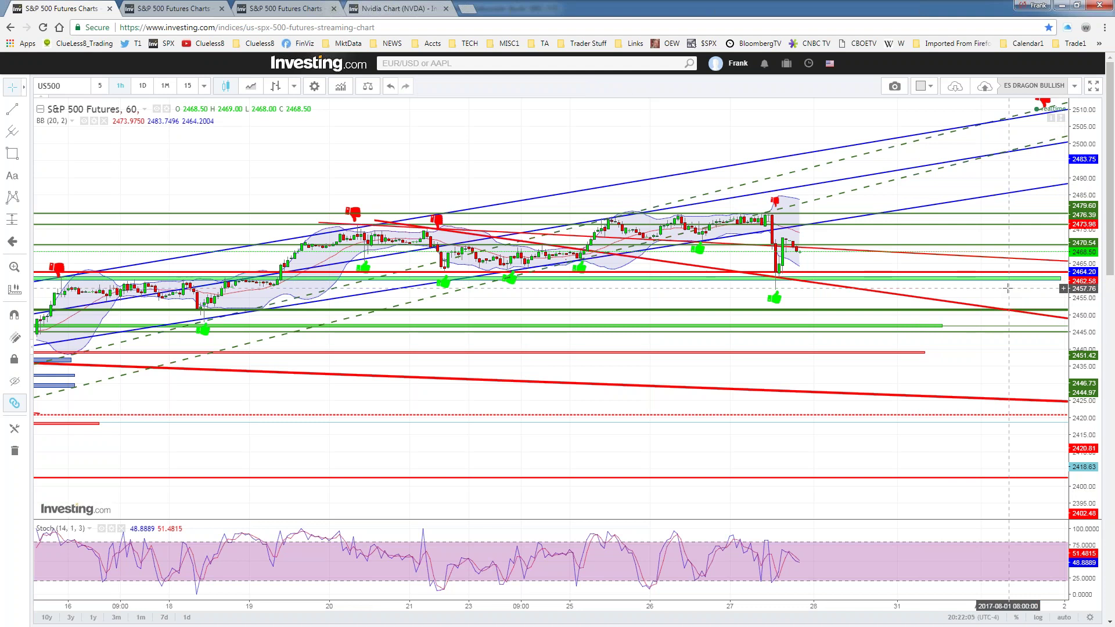
{"action": "scroll", "coordinate": [1011, 288], "scroll_direction": "down", "scroll_amount": 1}
{"action": "scroll", "coordinate": [1018, 285], "scroll_direction": "down", "scroll_amount": 1}
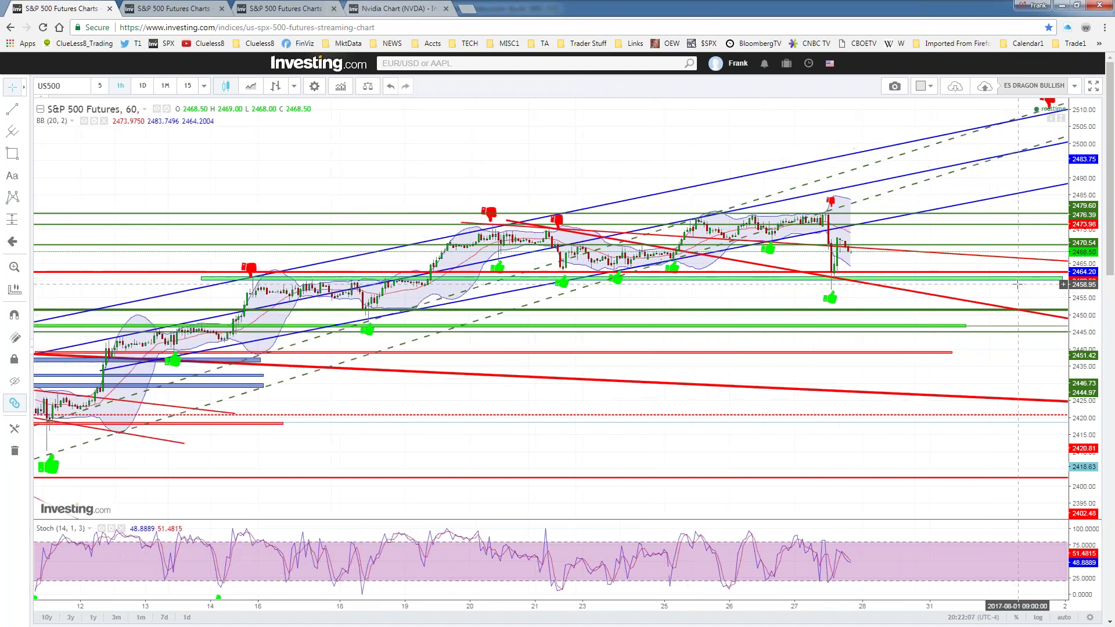
{"action": "scroll", "coordinate": [1018, 285], "scroll_direction": "down", "scroll_amount": 2}
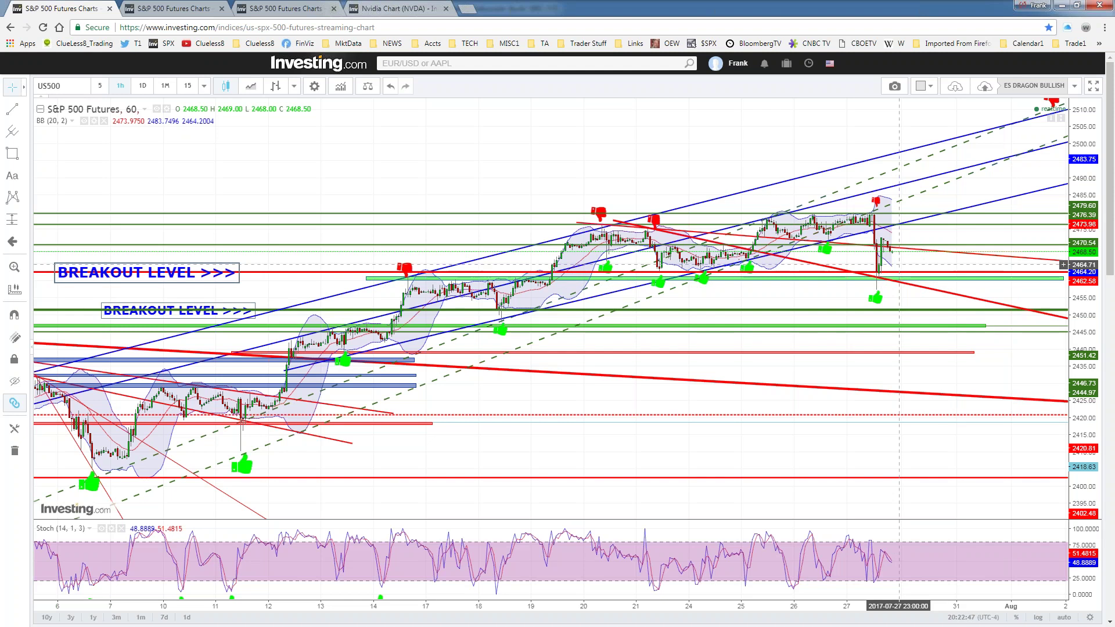
{"action": "left_click", "coordinate": [875, 298]}
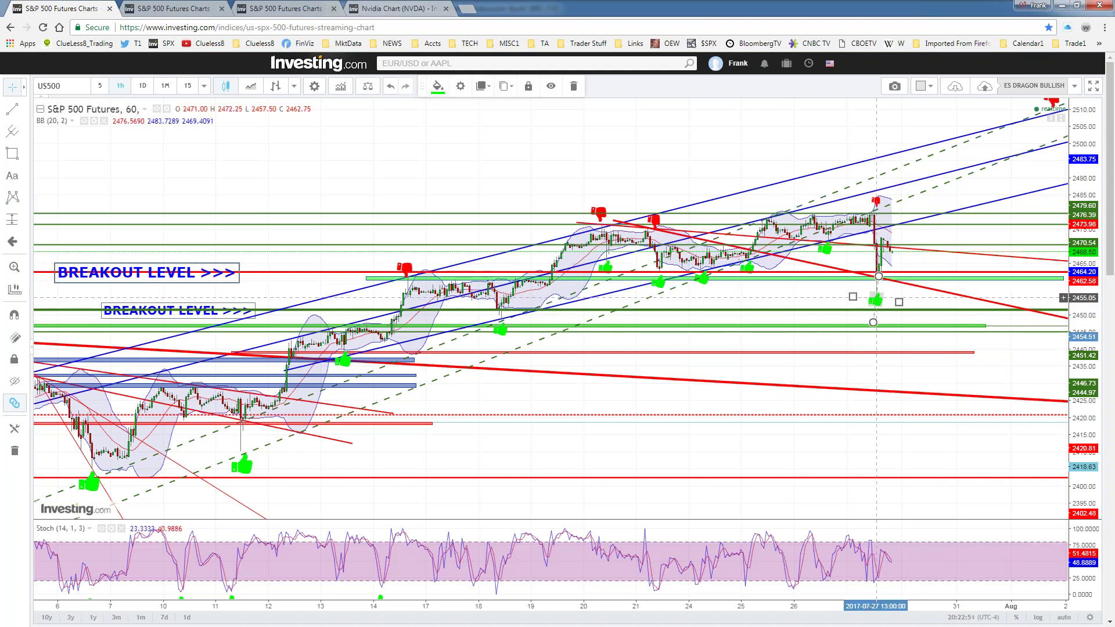
{"action": "left_click", "coordinate": [821, 300]}
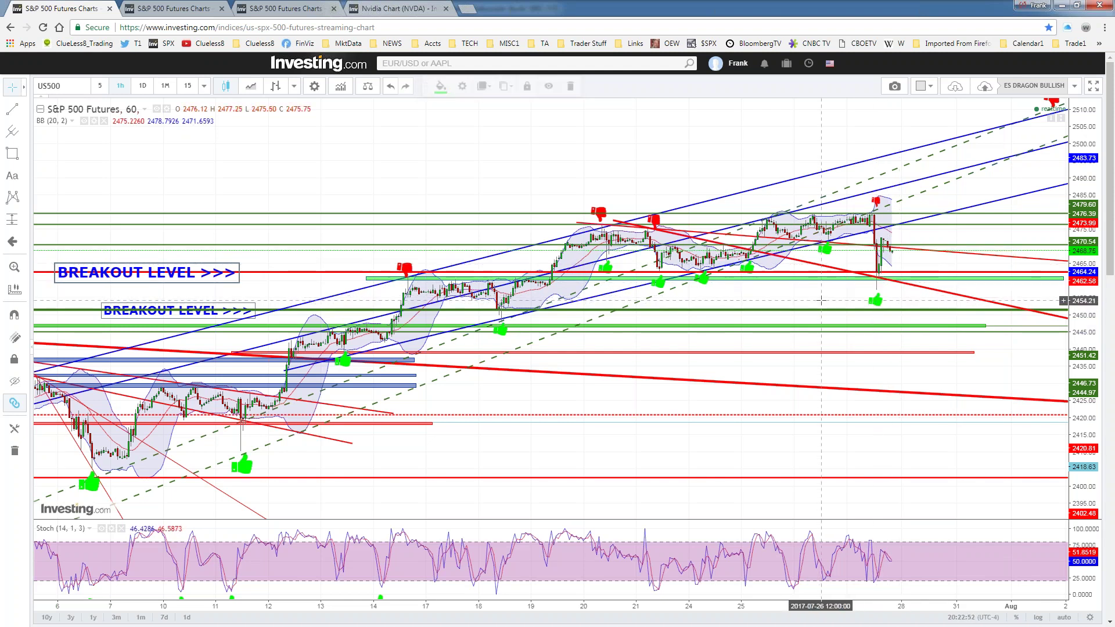
{"action": "left_click_drag", "start_coordinate": [1086, 168], "coordinate": [1086, 177]}
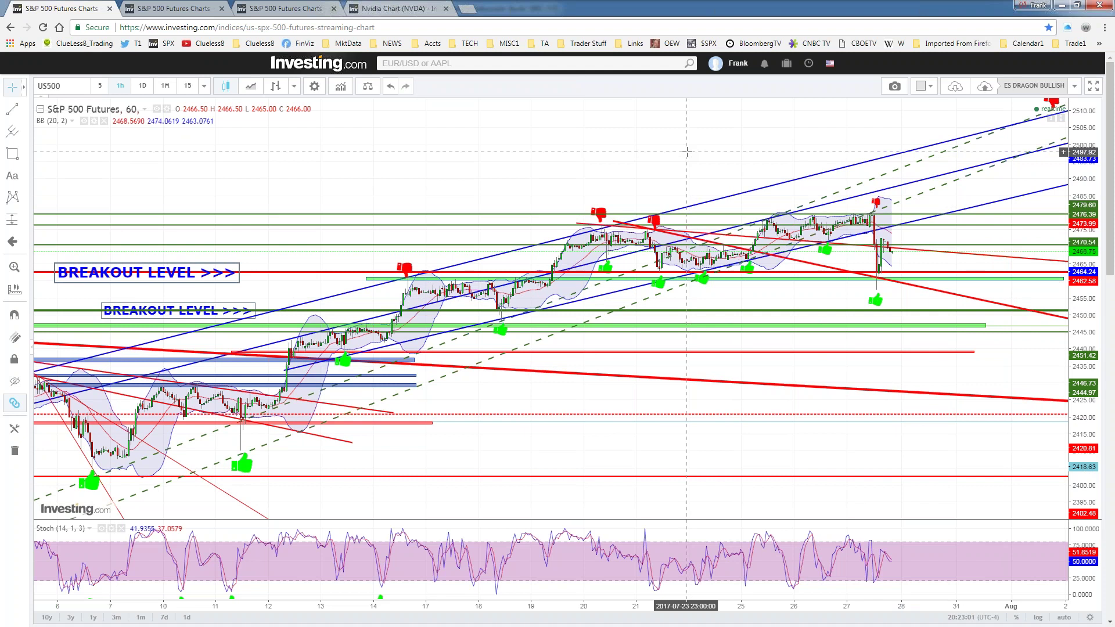
Compress the price scale and nudge the red marker at the upper-right edge slightly right.
{"action": "scroll", "coordinate": [688, 151], "scroll_direction": "down", "scroll_amount": 1}
{"action": "scroll", "coordinate": [687, 152], "scroll_direction": "down", "scroll_amount": 2}
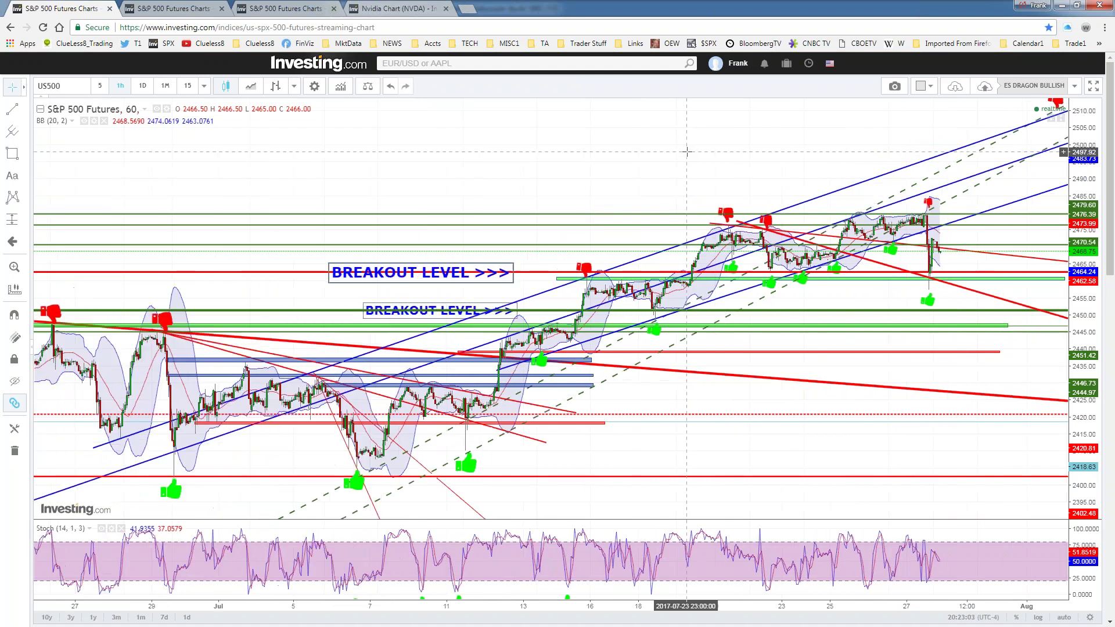
{"action": "scroll", "coordinate": [687, 152], "scroll_direction": "up", "scroll_amount": 1}
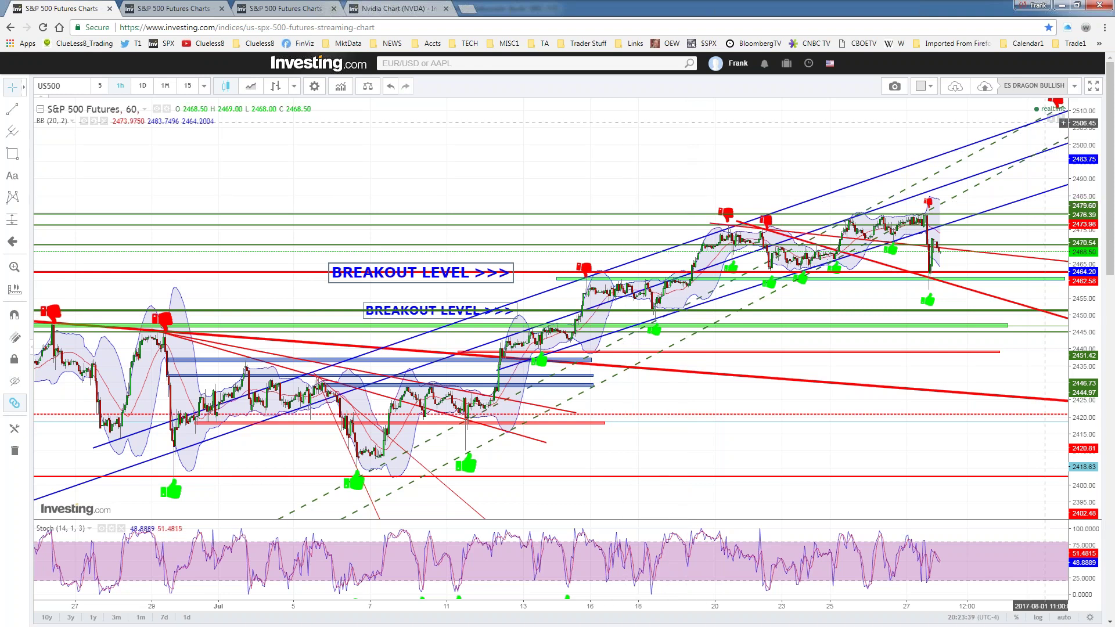
{"action": "left_click_drag", "start_coordinate": [1087, 123], "coordinate": [1089, 119]}
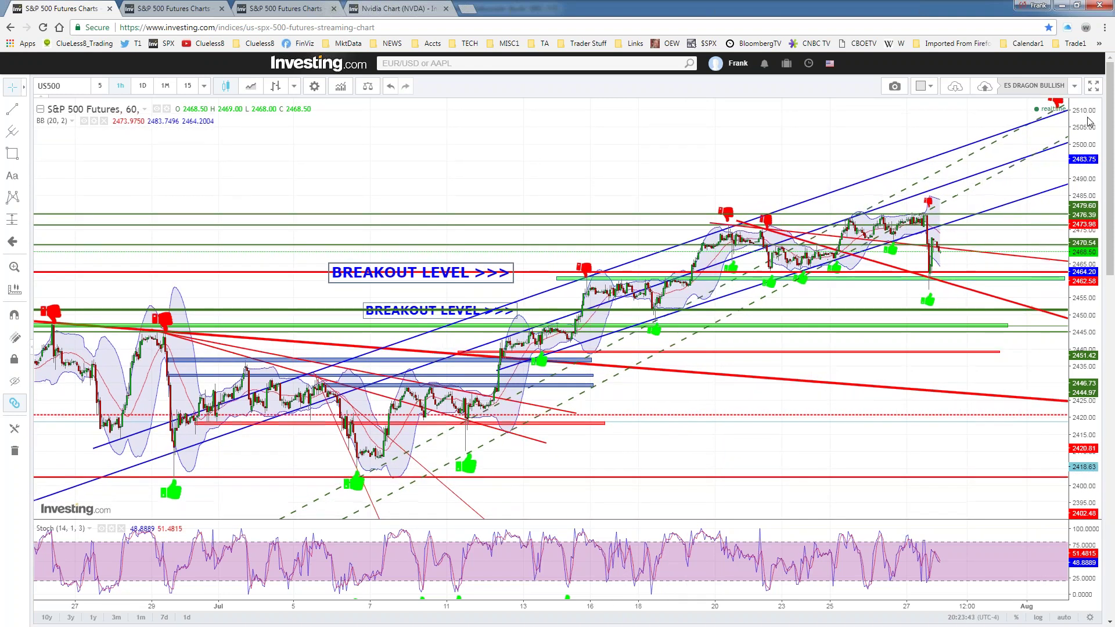
{"action": "left_click", "coordinate": [1052, 123]}
{"action": "left_click_drag", "start_coordinate": [1053, 122], "coordinate": [1057, 122]}
{"action": "left_click", "coordinate": [939, 129]}
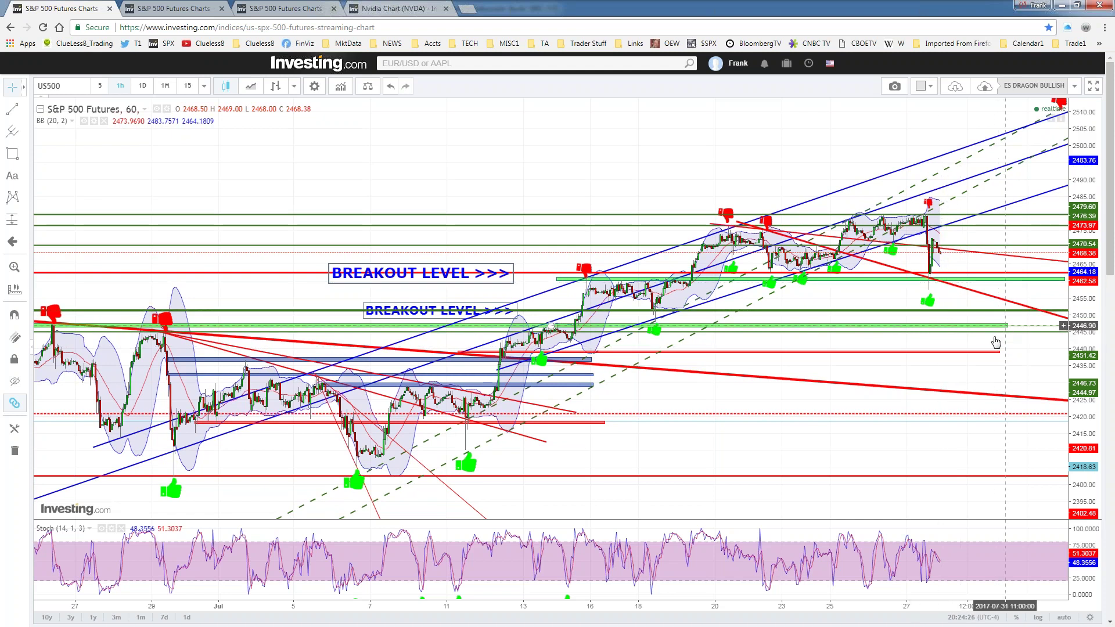
{"action": "scroll", "coordinate": [644, 172], "scroll_direction": "down", "scroll_amount": 1}
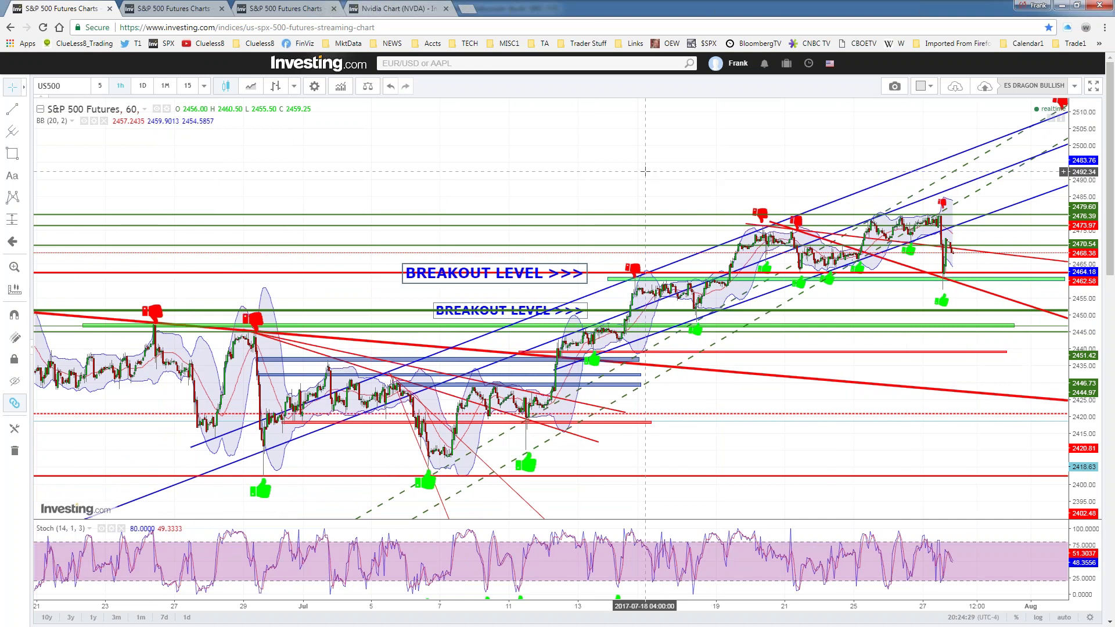
{"action": "scroll", "coordinate": [645, 171], "scroll_direction": "up", "scroll_amount": 1}
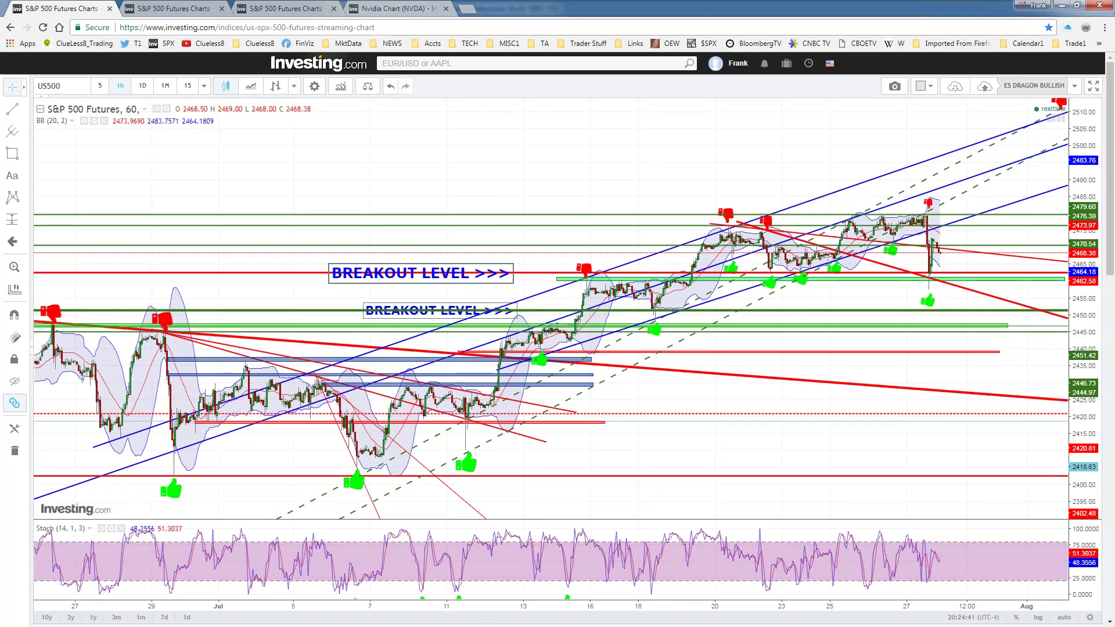
{"action": "mouse_move", "coordinate": [503, 399]}
{"action": "left_mouse_down"}
{"action": "mouse_move", "coordinate": [526, 332]}
{"action": "mouse_move", "coordinate": [503, 401]}
{"action": "left_mouse_up"}
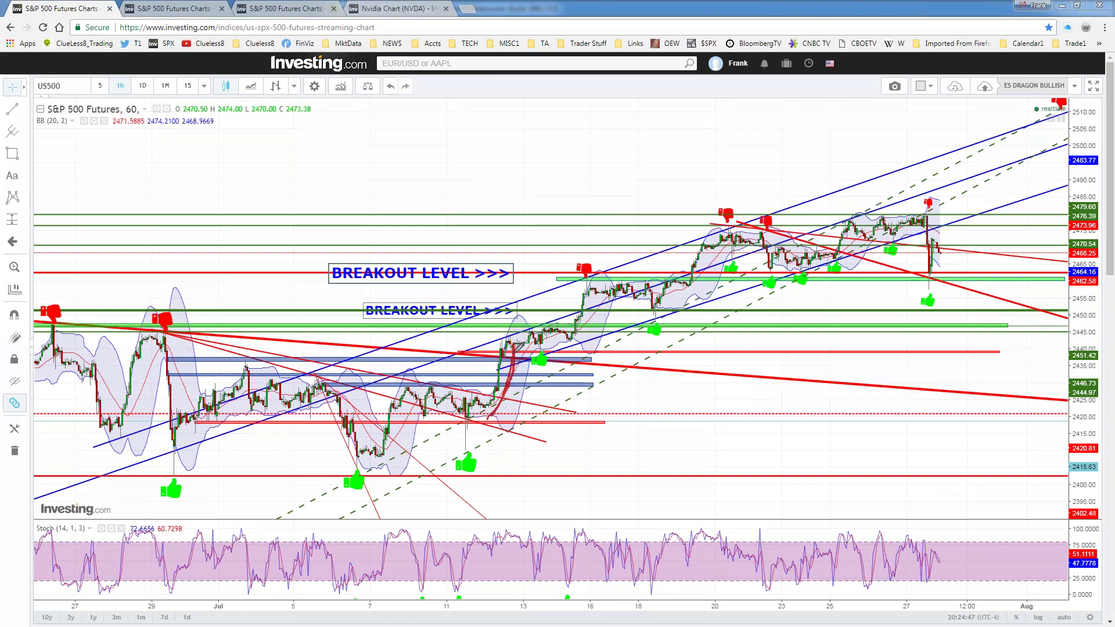
Sketch three temporary red freehand curves around the latest candles, then erase them.
{"action": "mouse_move", "coordinate": [930, 214]}
{"action": "left_mouse_down"}
{"action": "mouse_move", "coordinate": [919, 240]}
{"action": "mouse_move", "coordinate": [930, 261]}
{"action": "left_mouse_up"}
{"action": "left_click_drag", "start_coordinate": [923, 221], "coordinate": [927, 273]}
{"action": "left_click_drag", "start_coordinate": [924, 220], "coordinate": [936, 283]}
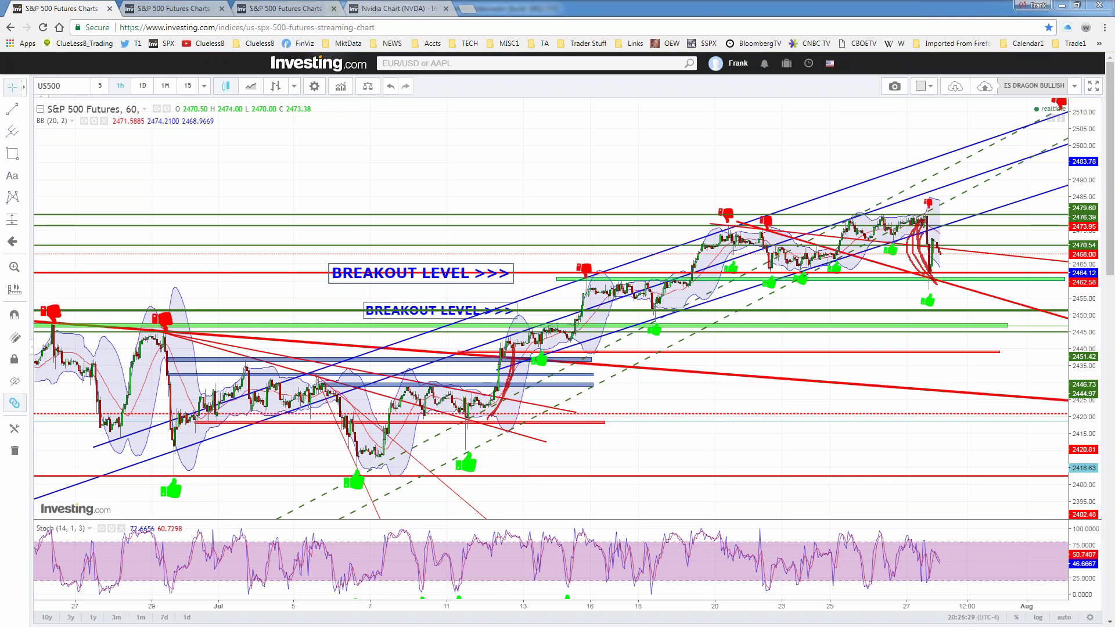
{"action": "key", "text": "Escape"}
{"action": "left_click", "coordinate": [930, 204]}
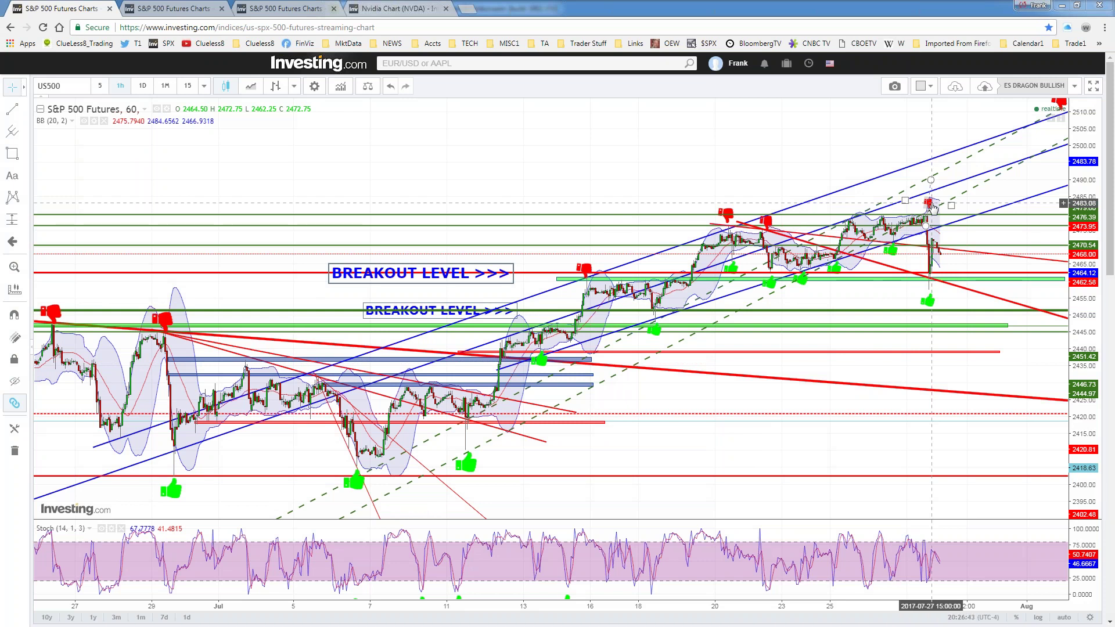
Zoom out and make the price pane taller above the Stoch pane, with the full price range visible.
{"action": "left_click", "coordinate": [812, 150]}
{"action": "scroll", "coordinate": [812, 150], "scroll_direction": "down", "scroll_amount": 1}
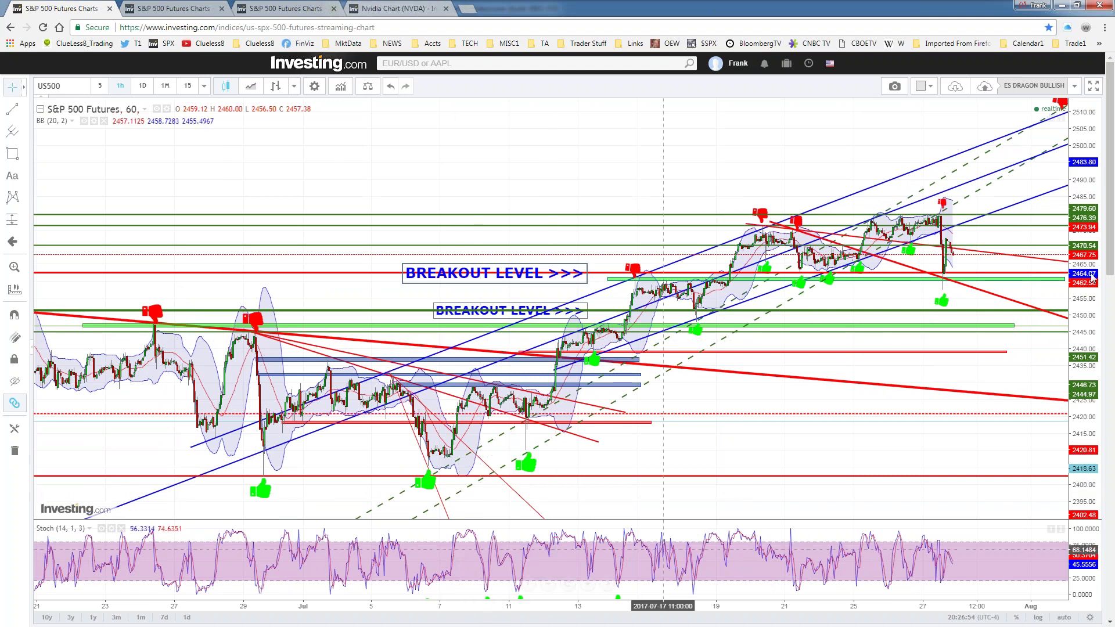
{"action": "left_click_drag", "start_coordinate": [1092, 279], "coordinate": [1092, 268]}
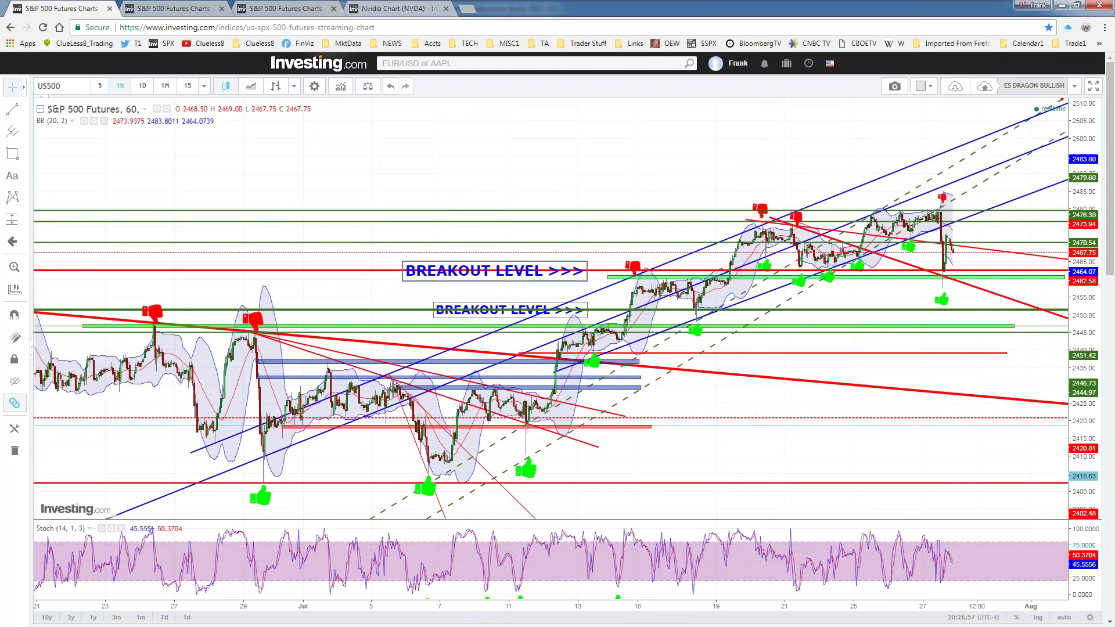
{"action": "left_click_drag", "start_coordinate": [751, 521], "coordinate": [751, 583]}
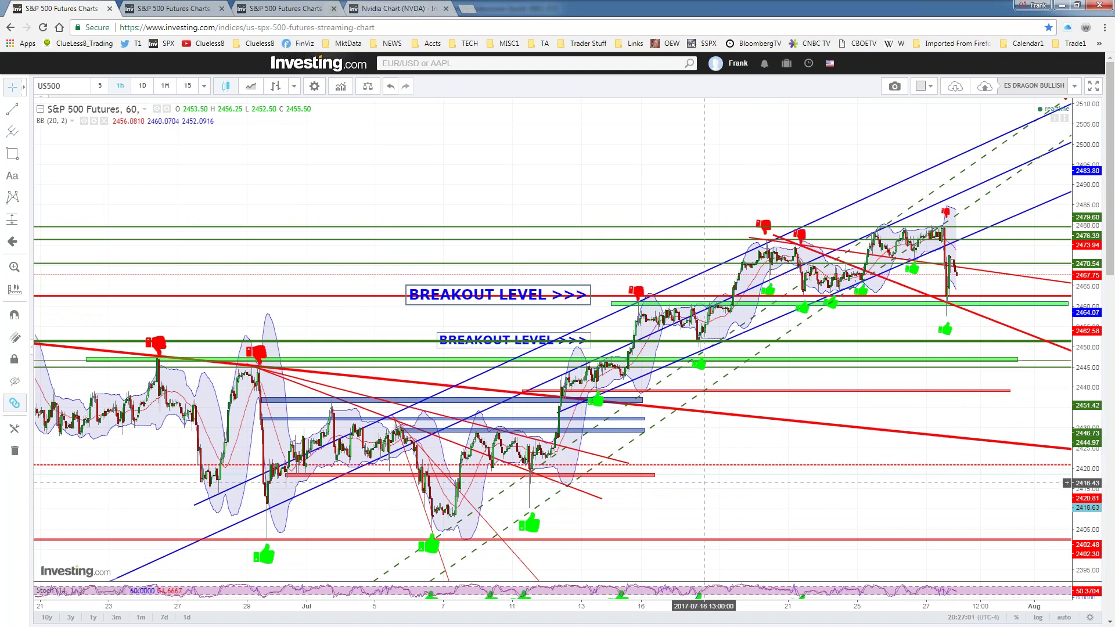
{"action": "left_click_drag", "start_coordinate": [1085, 119], "coordinate": [1085, 129]}
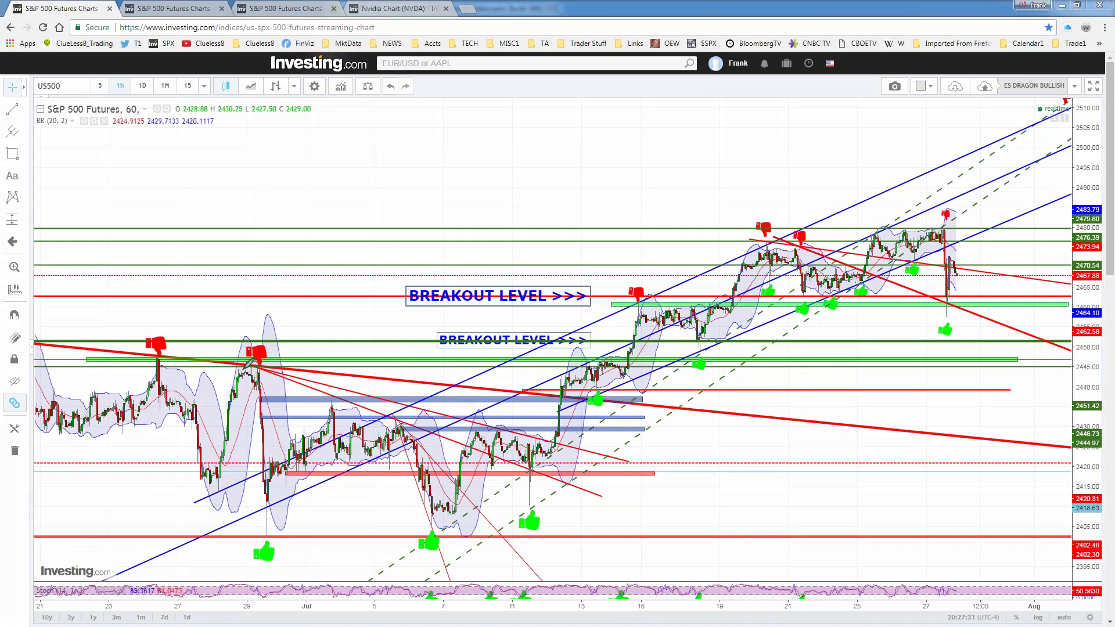
Trace red strokes down the late-June, Jun 29, early-July and July 11 drops.
{"action": "left_click_drag", "start_coordinate": [245, 368], "coordinate": [256, 508]}
{"action": "left_click_drag", "start_coordinate": [151, 369], "coordinate": [190, 490]}
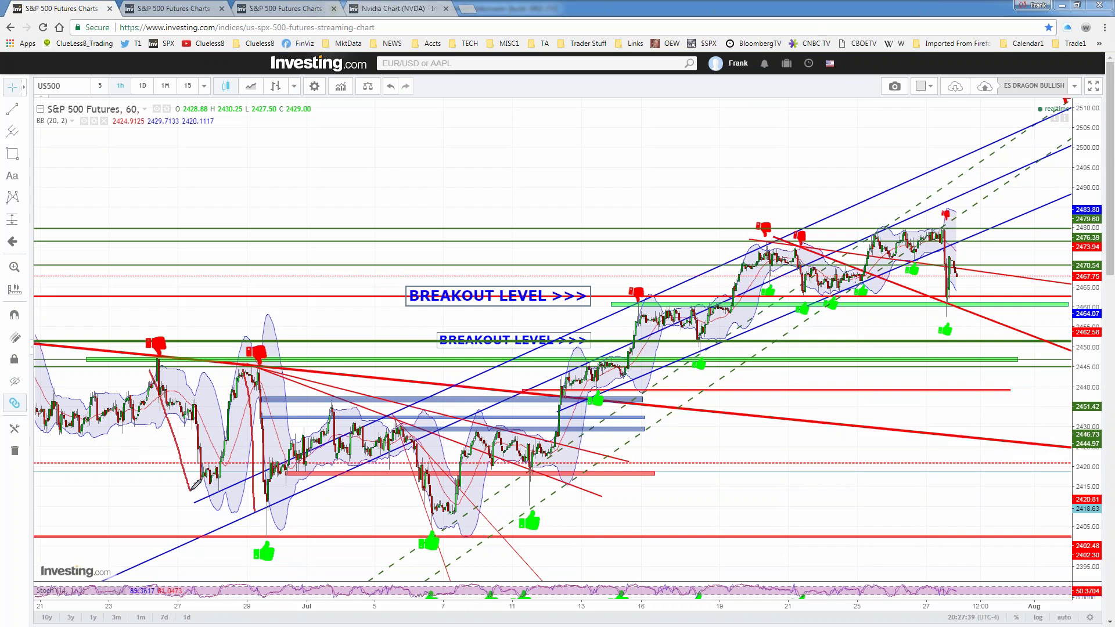
{"action": "left_click_drag", "start_coordinate": [400, 426], "coordinate": [434, 525]}
{"action": "left_click_drag", "start_coordinate": [522, 466], "coordinate": [530, 511]}
Circle the Jun 27, Jun 29, Jul 6–7 and Jul 11 lows in red.
{"action": "mouse_move", "coordinate": [268, 525]}
{"action": "left_mouse_down"}
{"action": "mouse_move", "coordinate": [263, 537]}
{"action": "mouse_move", "coordinate": [269, 526]}
{"action": "left_mouse_up"}
{"action": "mouse_move", "coordinate": [432, 524]}
{"action": "left_mouse_down"}
{"action": "mouse_move", "coordinate": [440, 536]}
{"action": "mouse_move", "coordinate": [435, 526]}
{"action": "left_mouse_up"}
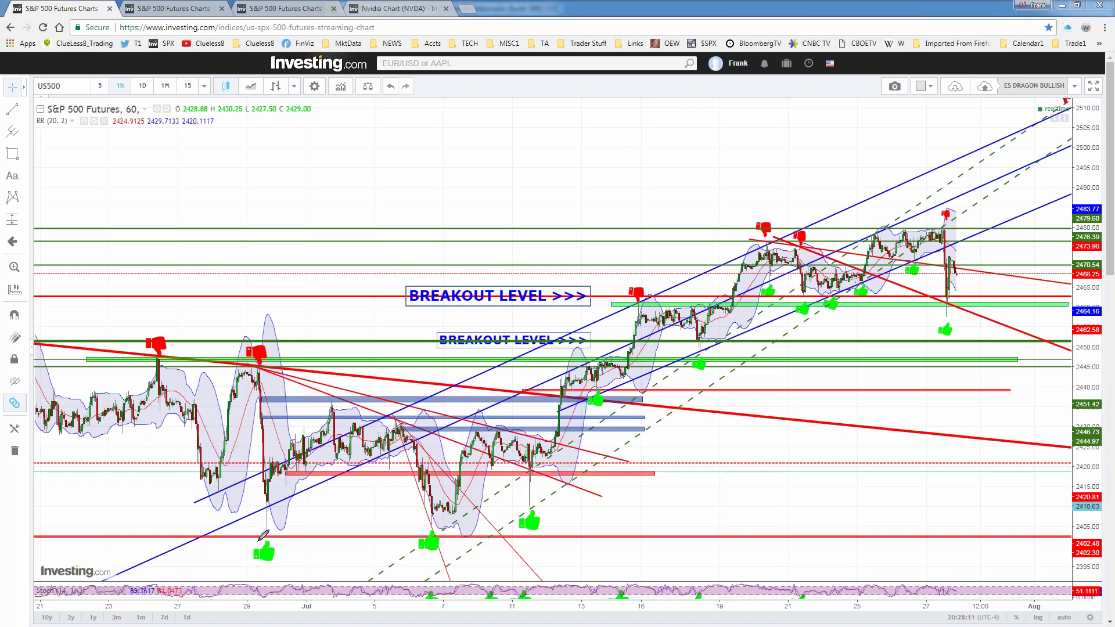
{"action": "left_click_drag", "start_coordinate": [279, 518], "coordinate": [284, 519]}
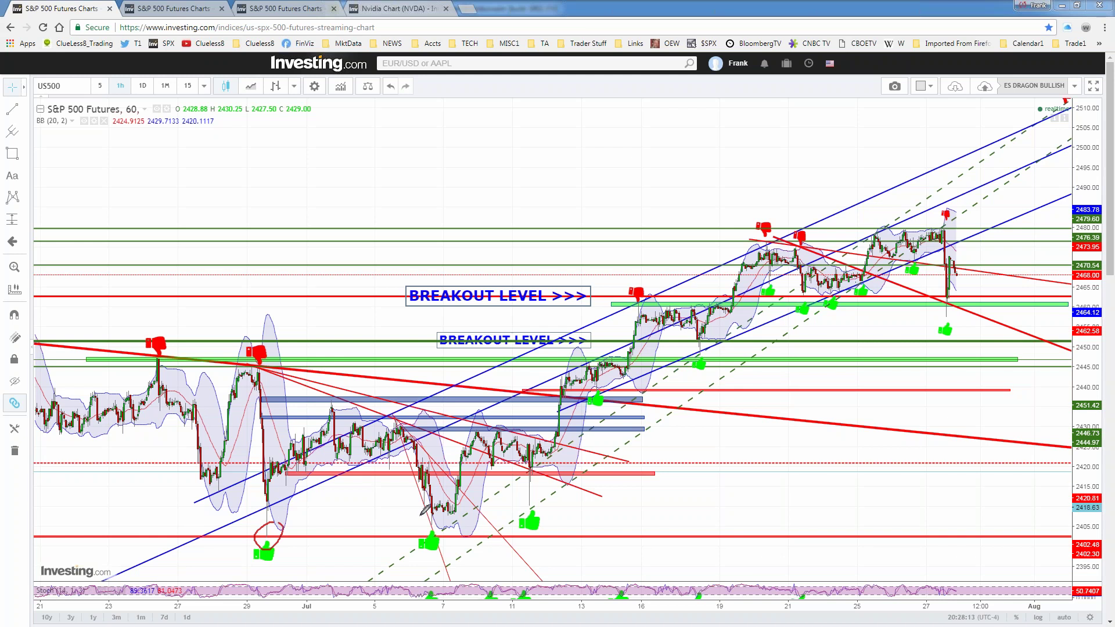
{"action": "left_click_drag", "start_coordinate": [439, 519], "coordinate": [435, 516]}
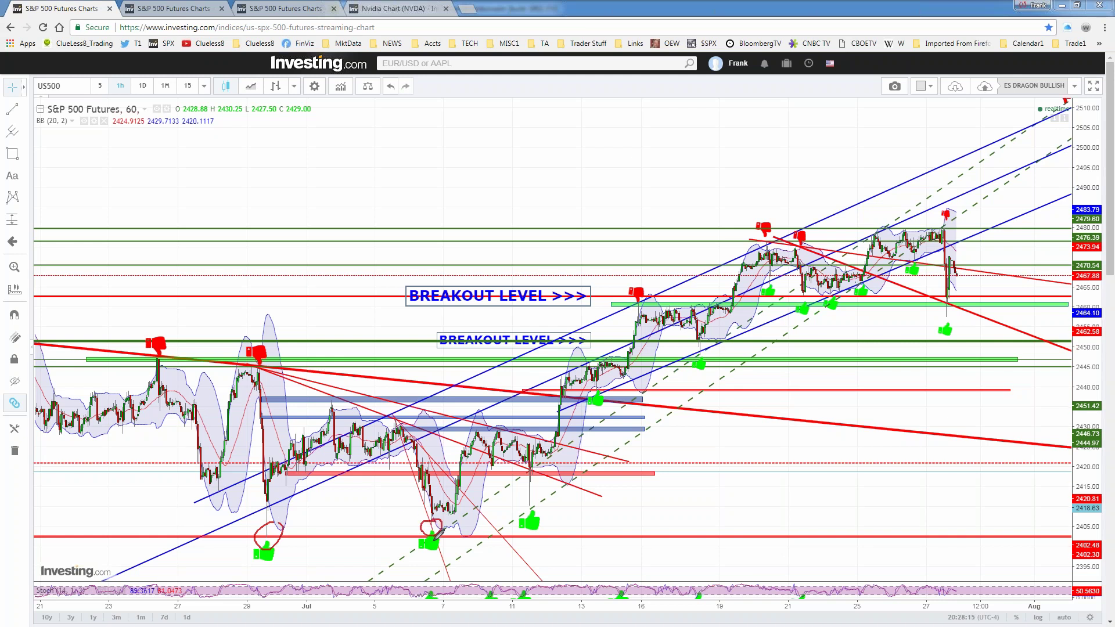
{"action": "mouse_move", "coordinate": [534, 497]}
{"action": "left_mouse_down"}
{"action": "mouse_move", "coordinate": [544, 505]}
{"action": "mouse_move", "coordinate": [526, 500]}
{"action": "mouse_move", "coordinate": [535, 491]}
{"action": "left_mouse_up"}
{"action": "mouse_move", "coordinate": [221, 482]}
{"action": "left_mouse_down"}
{"action": "mouse_move", "coordinate": [214, 497]}
{"action": "mouse_move", "coordinate": [224, 483]}
{"action": "left_mouse_up"}
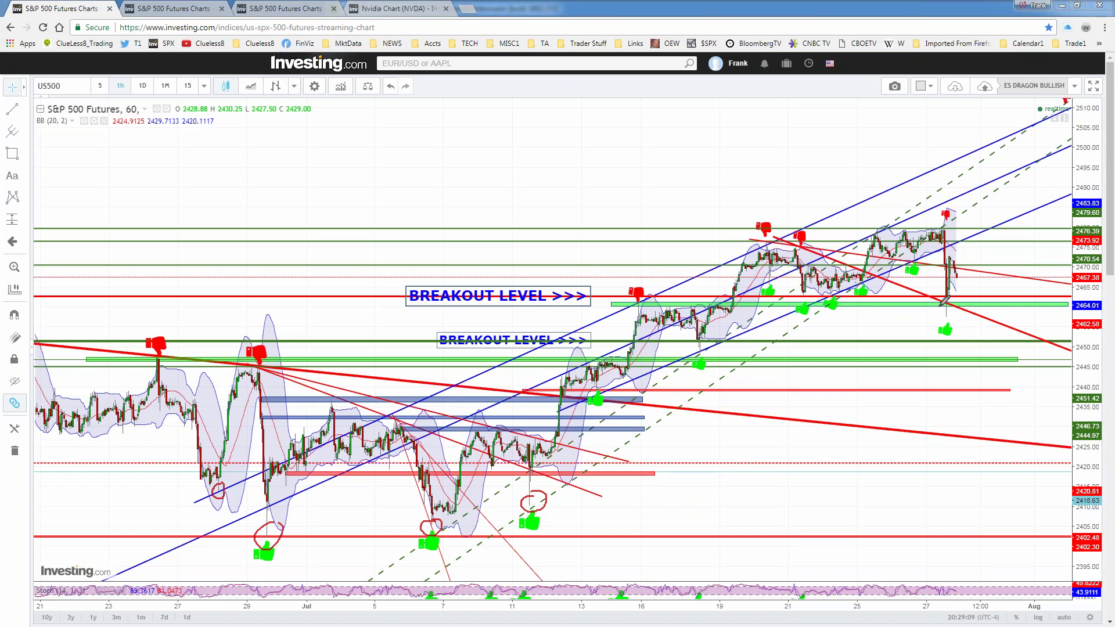
Add a red check mark below the latest low and a curve running beneath the swing lows.
{"action": "left_click_drag", "start_coordinate": [937, 314], "coordinate": [958, 315]}
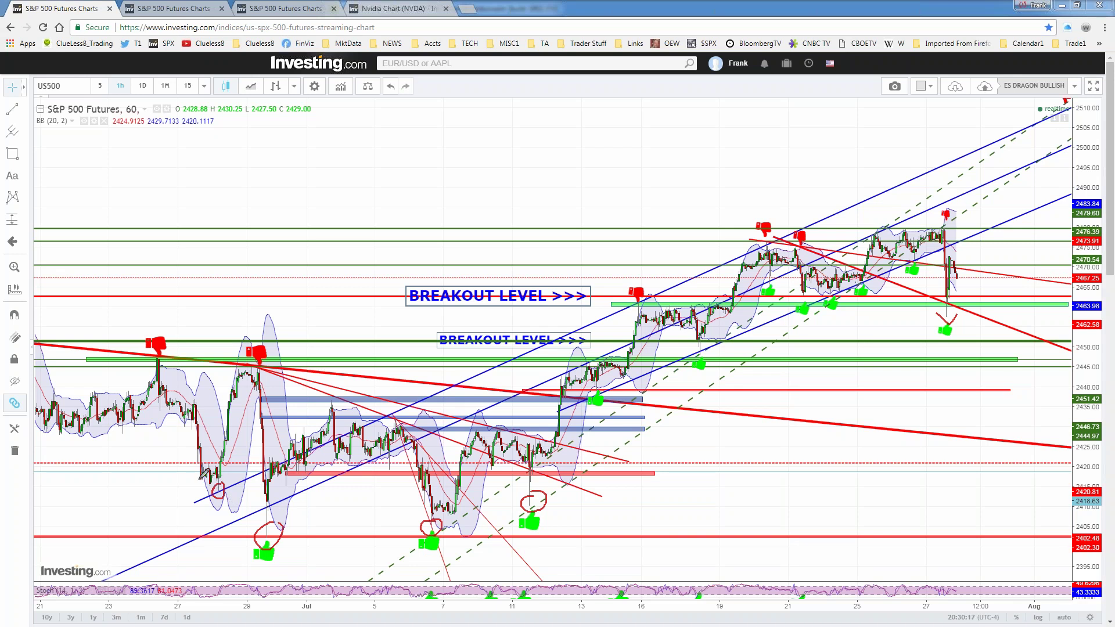
{"action": "mouse_move", "coordinate": [167, 492]}
{"action": "left_mouse_down"}
{"action": "mouse_move", "coordinate": [255, 535]}
{"action": "mouse_move", "coordinate": [386, 555]}
{"action": "mouse_move", "coordinate": [555, 503]}
{"action": "left_mouse_up"}
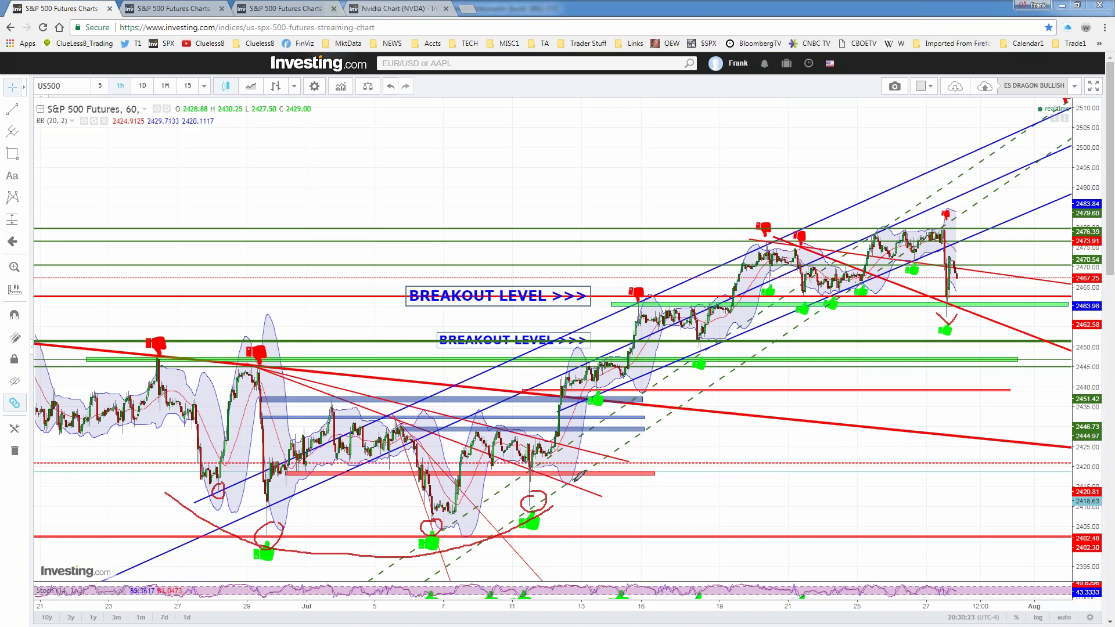
{"action": "mouse_move", "coordinate": [554, 502]}
{"action": "left_mouse_down"}
{"action": "mouse_move", "coordinate": [605, 458]}
{"action": "mouse_move", "coordinate": [561, 448]}
{"action": "mouse_move", "coordinate": [571, 387]}
{"action": "left_mouse_up"}
Circle the thumbs-down peak and July 16 candles, arc over July 16–18, and ring the chart title.
{"action": "left_click_drag", "start_coordinate": [158, 348], "coordinate": [168, 351]}
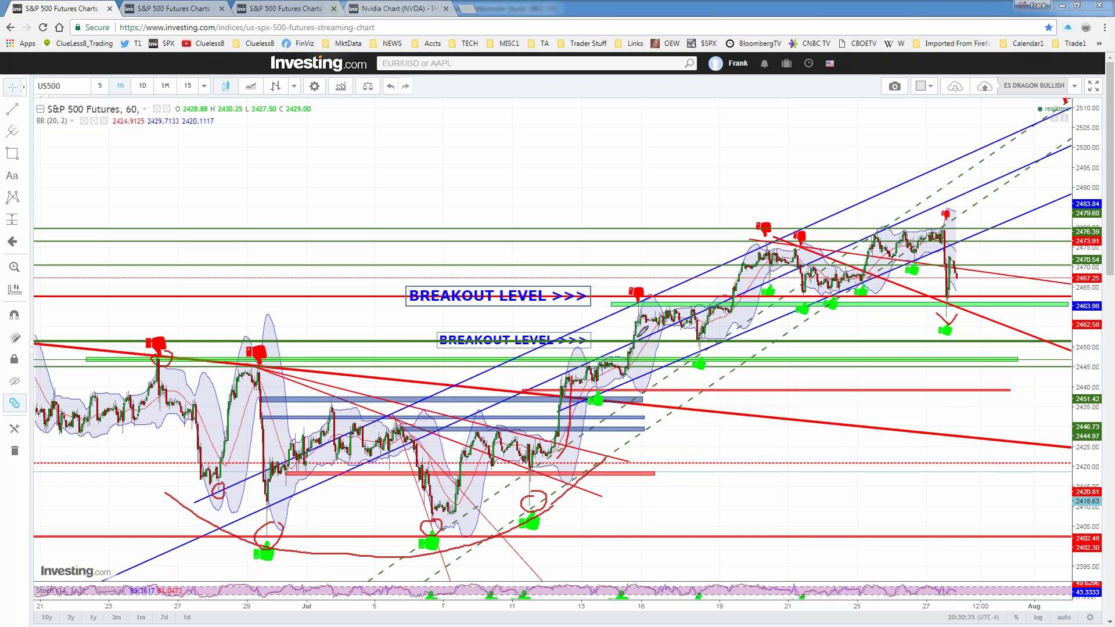
{"action": "mouse_move", "coordinate": [633, 337]}
{"action": "left_mouse_down"}
{"action": "mouse_move", "coordinate": [632, 347]}
{"action": "mouse_move", "coordinate": [636, 339]}
{"action": "left_mouse_up"}
{"action": "mouse_move", "coordinate": [638, 327]}
{"action": "left_mouse_down"}
{"action": "mouse_move", "coordinate": [662, 315]}
{"action": "mouse_move", "coordinate": [701, 336]}
{"action": "mouse_move", "coordinate": [732, 309]}
{"action": "left_mouse_up"}
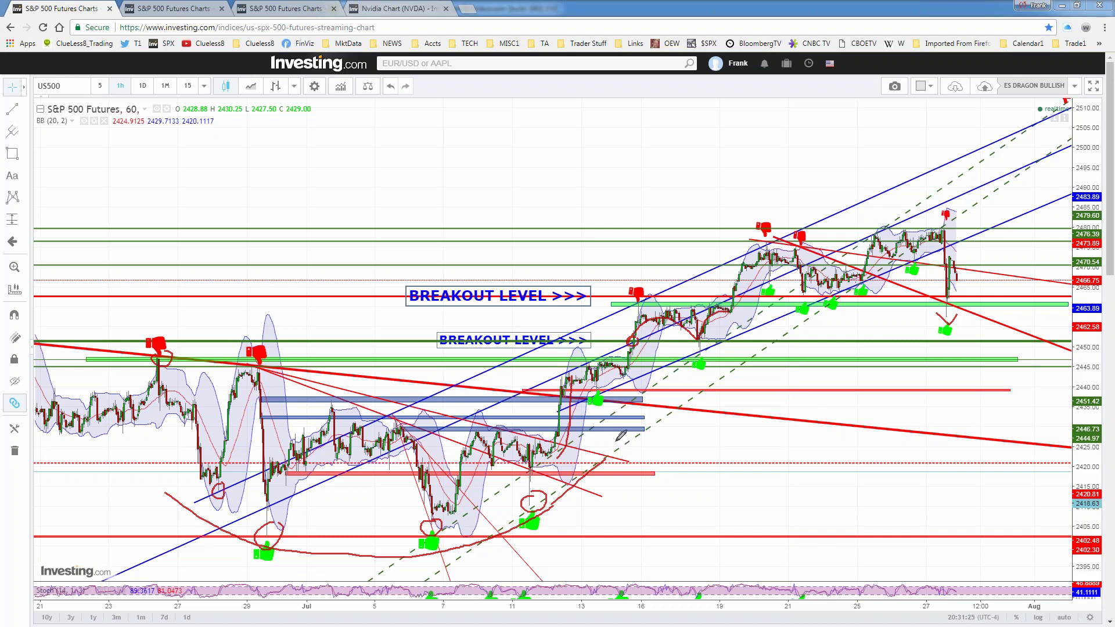
{"action": "mouse_move", "coordinate": [56, 129]}
{"action": "left_mouse_down"}
{"action": "mouse_move", "coordinate": [70, 132]}
{"action": "mouse_move", "coordinate": [51, 123]}
{"action": "left_mouse_up"}
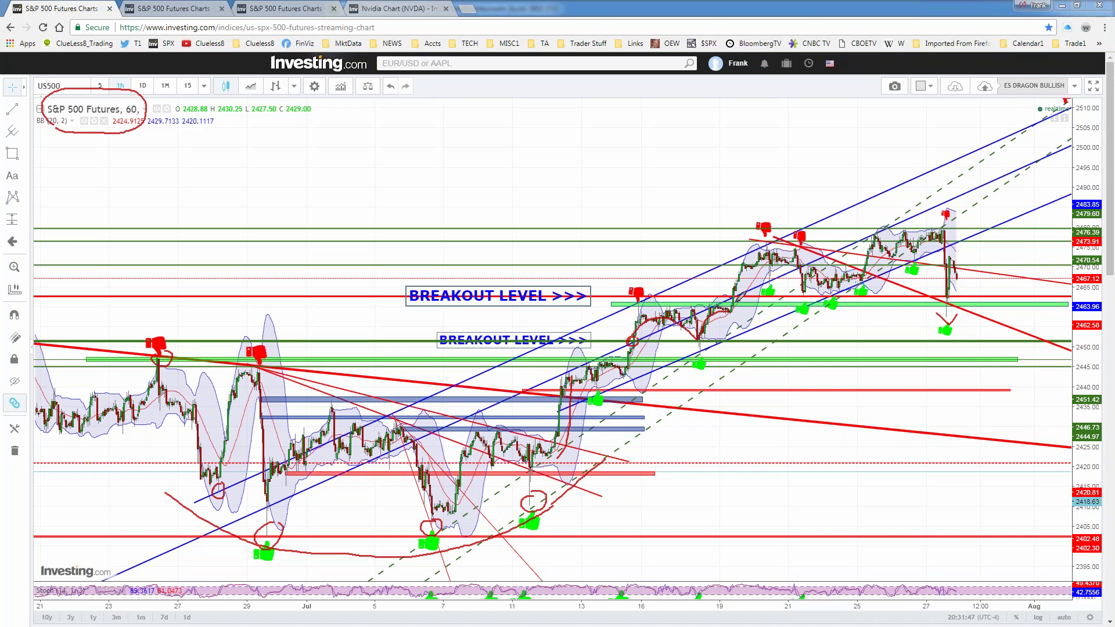
Extend the mid-July arc and sketch a red projected drop from the latest candles to a circled target near 2450.
{"action": "left_click_drag", "start_coordinate": [727, 311], "coordinate": [754, 301]}
{"action": "mouse_move", "coordinate": [939, 297]}
{"action": "left_mouse_down"}
{"action": "mouse_move", "coordinate": [953, 310]}
{"action": "mouse_move", "coordinate": [962, 294]}
{"action": "left_mouse_up"}
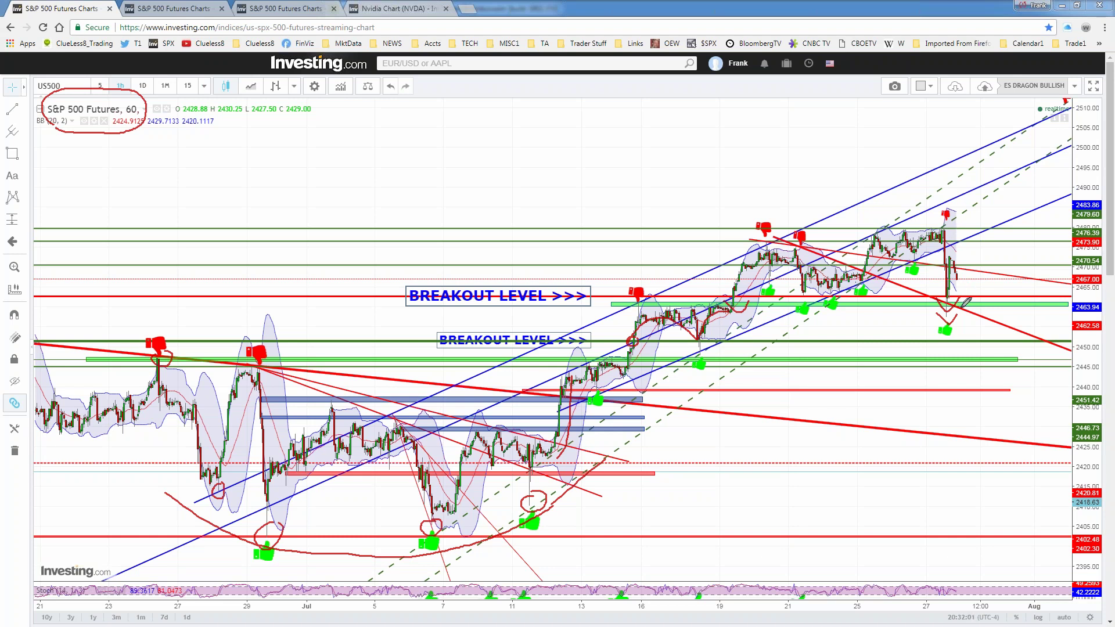
{"action": "left_click_drag", "start_coordinate": [961, 308], "coordinate": [976, 338]}
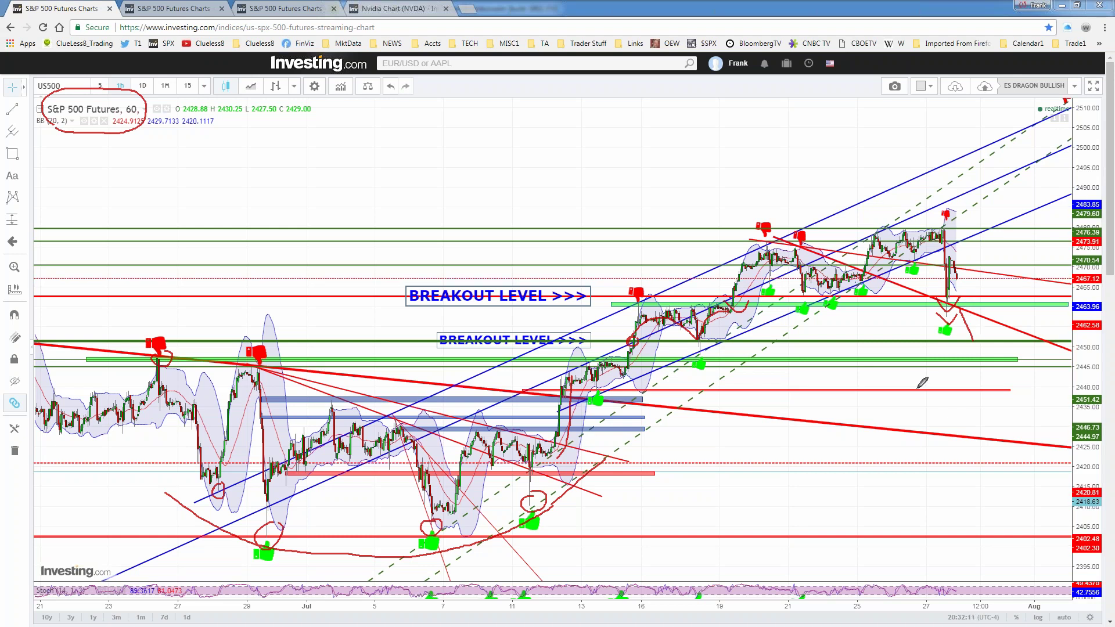
{"action": "mouse_move", "coordinate": [973, 339]}
{"action": "left_mouse_down"}
{"action": "mouse_move", "coordinate": [961, 349]}
{"action": "mouse_move", "coordinate": [980, 356]}
{"action": "mouse_move", "coordinate": [977, 344]}
{"action": "left_mouse_up"}
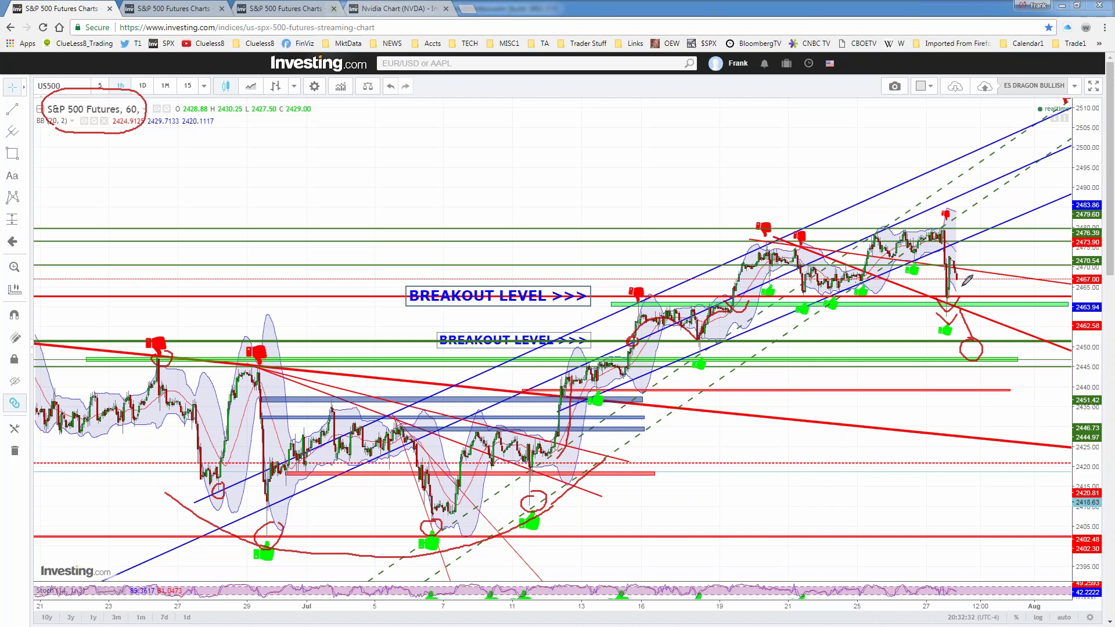
{"action": "left_click_drag", "start_coordinate": [961, 286], "coordinate": [987, 351]}
Clear all freehand ink with Ctrl+Shift+C and sketch a small red dip under the latest candles.
{"action": "key", "text": "ctrl+shift+c"}
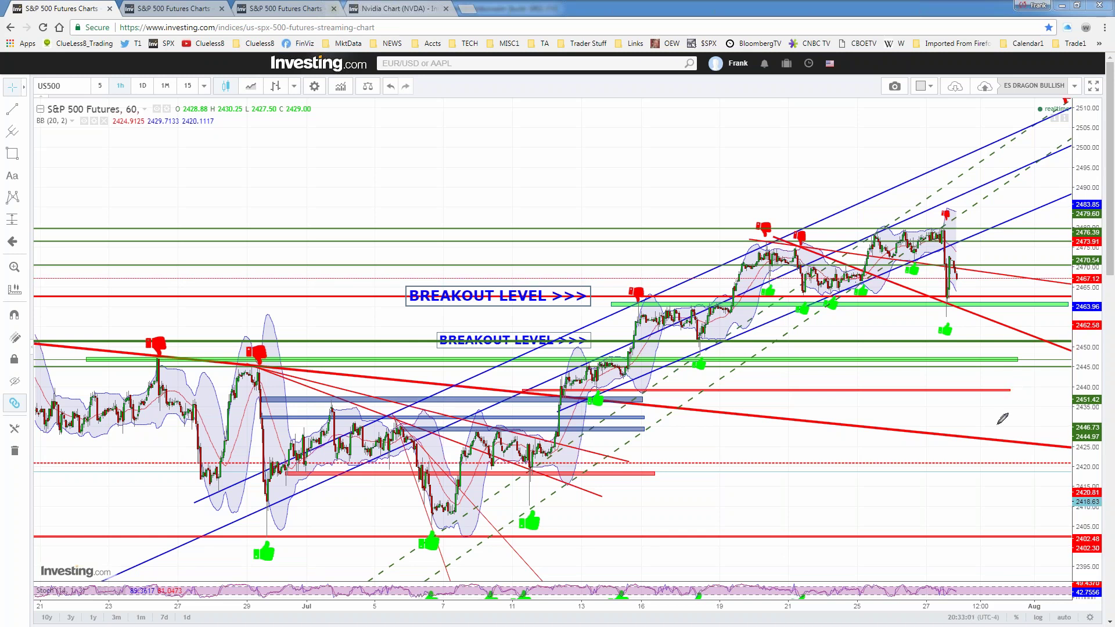
{"action": "mouse_move", "coordinate": [933, 301]}
{"action": "left_mouse_down"}
{"action": "mouse_move", "coordinate": [947, 315]}
{"action": "mouse_move", "coordinate": [971, 299]}
{"action": "left_mouse_up"}
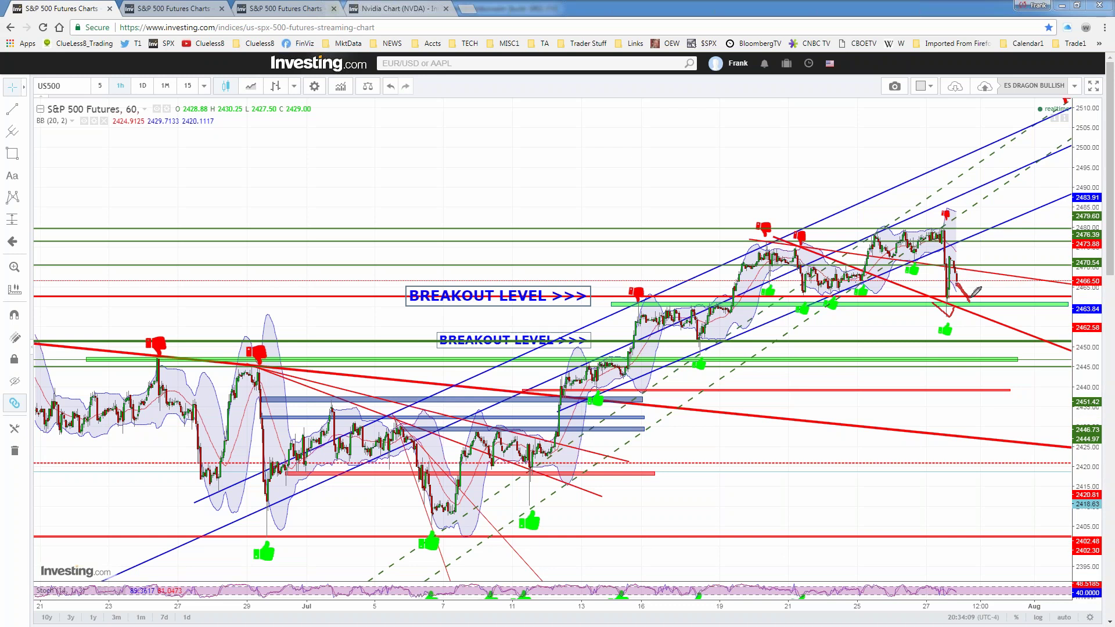
Draw a red rebound path up to the recent high and underline the BB legend, then clear the ink.
{"action": "left_click_drag", "start_coordinate": [971, 299], "coordinate": [977, 271]}
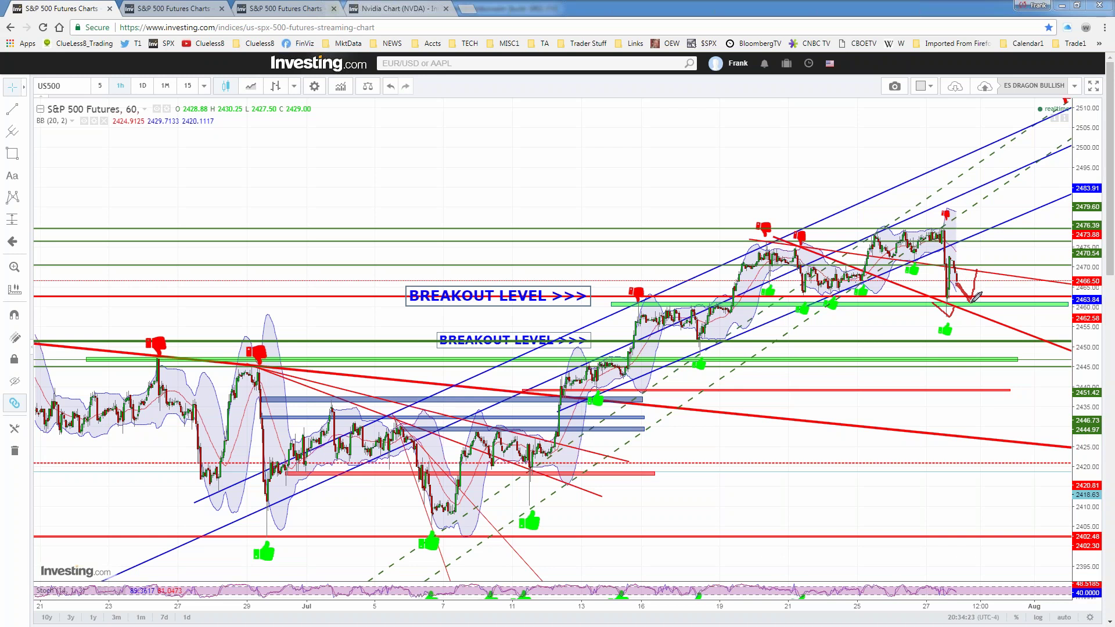
{"action": "mouse_move", "coordinate": [955, 312]}
{"action": "left_mouse_down"}
{"action": "mouse_move", "coordinate": [987, 304]}
{"action": "mouse_move", "coordinate": [980, 250]}
{"action": "left_mouse_up"}
{"action": "mouse_move", "coordinate": [979, 249]}
{"action": "left_mouse_down"}
{"action": "mouse_move", "coordinate": [977, 213]}
{"action": "mouse_move", "coordinate": [958, 212]}
{"action": "mouse_move", "coordinate": [989, 208]}
{"action": "left_mouse_up"}
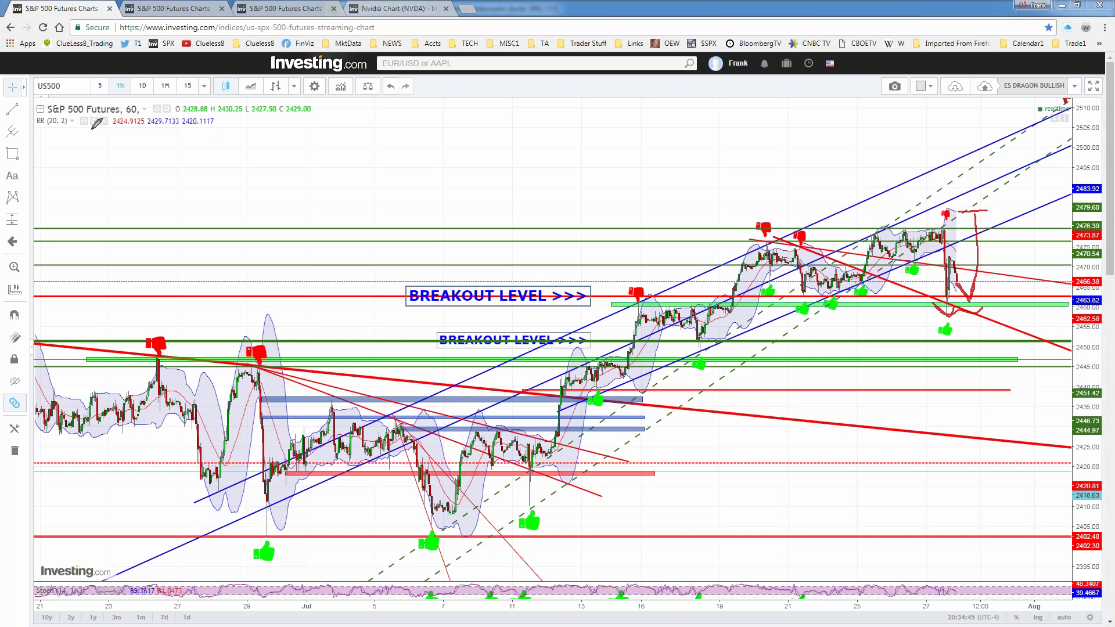
{"action": "left_click_drag", "start_coordinate": [53, 128], "coordinate": [151, 123]}
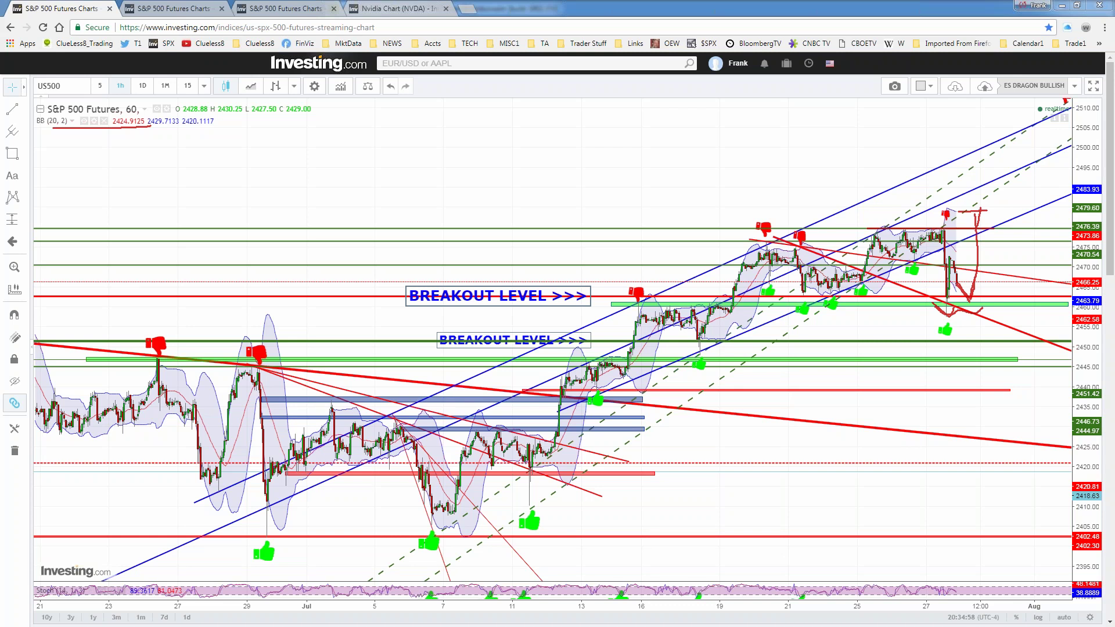
{"action": "key", "text": "e"}
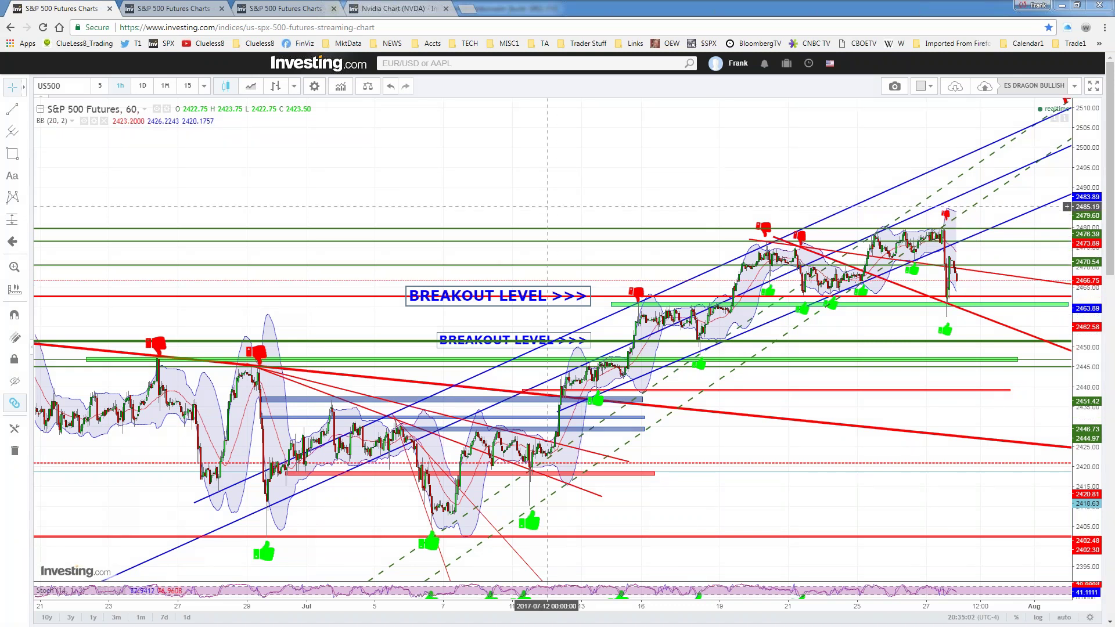
Zoom the chart out to reach back to 18 June and select the green support zone near 2447.
{"action": "left_click", "coordinate": [154, 362]}
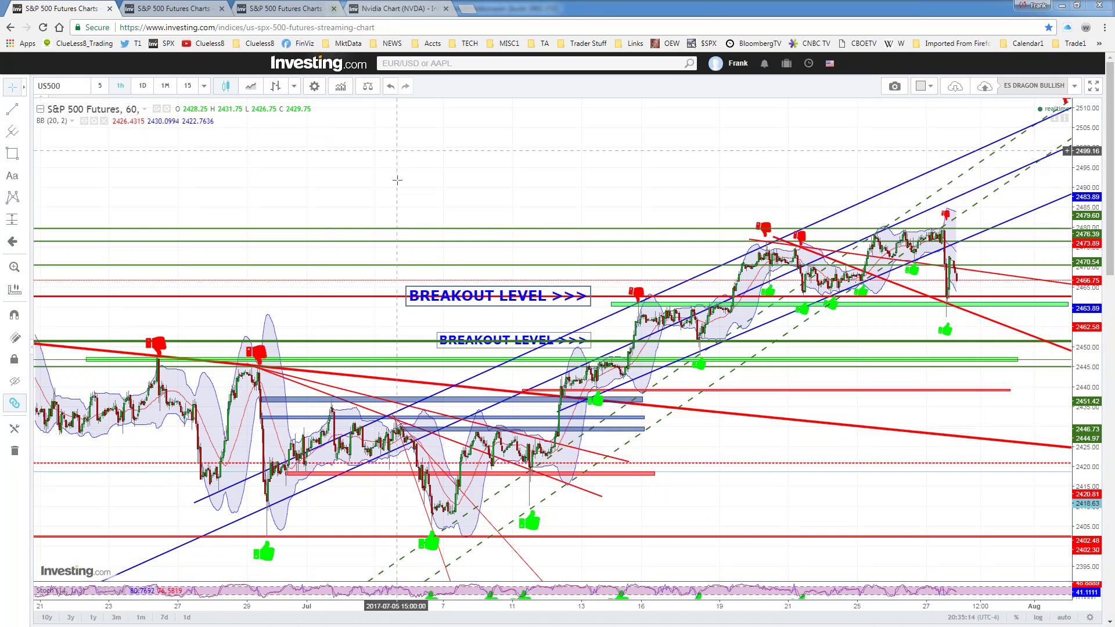
{"action": "scroll", "coordinate": [360, 209], "scroll_direction": "up", "scroll_amount": 3}
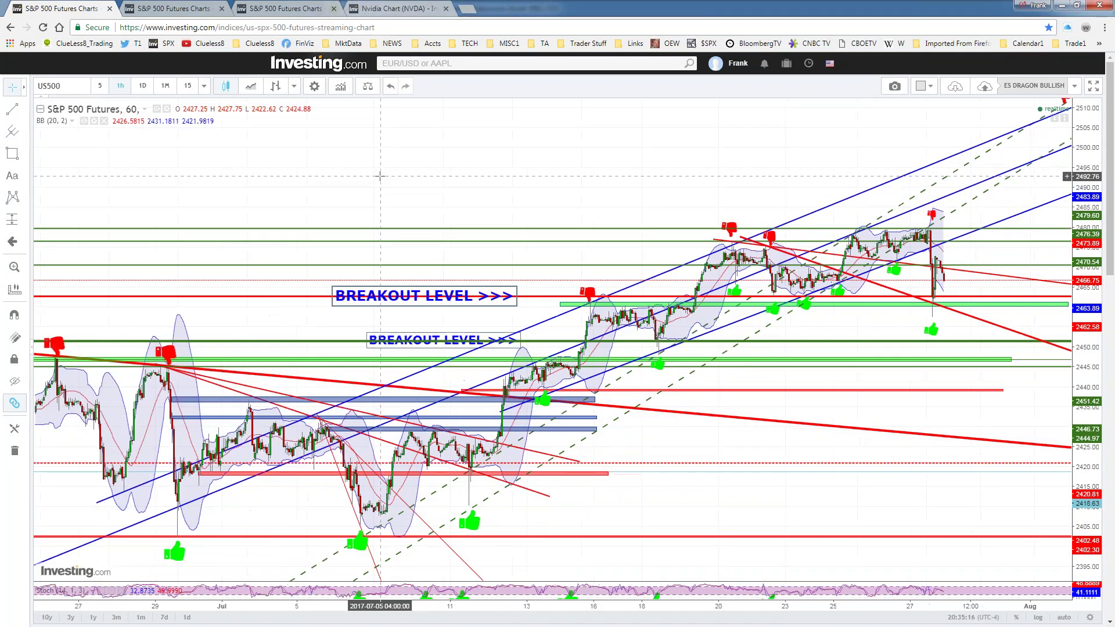
{"action": "scroll", "coordinate": [135, 325], "scroll_direction": "down", "scroll_amount": 1}
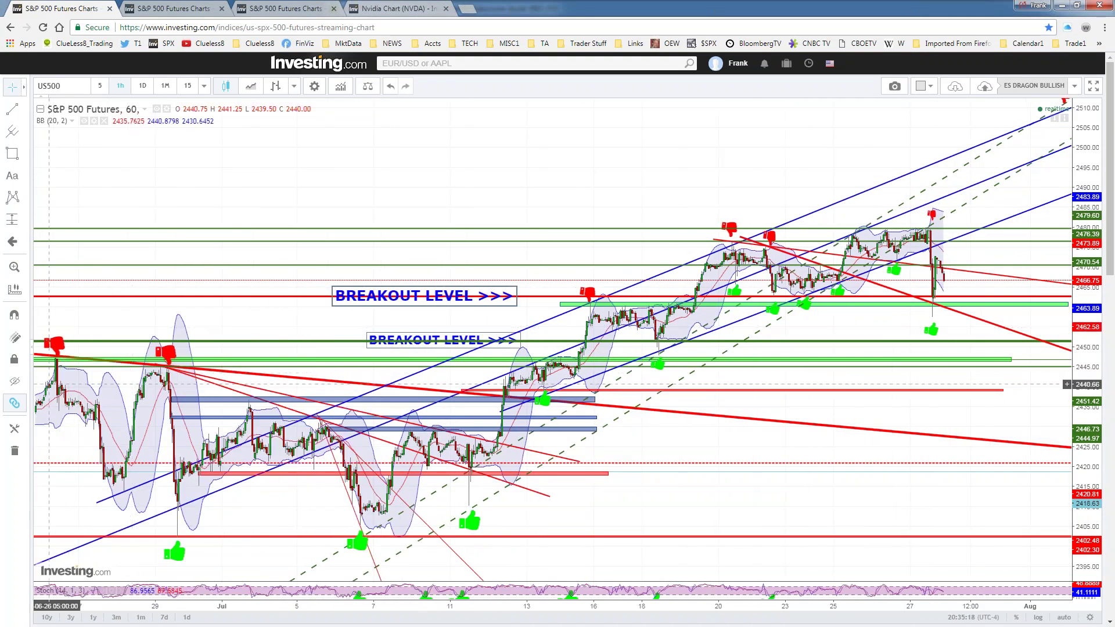
{"action": "scroll", "coordinate": [469, 155], "scroll_direction": "up", "scroll_amount": 2}
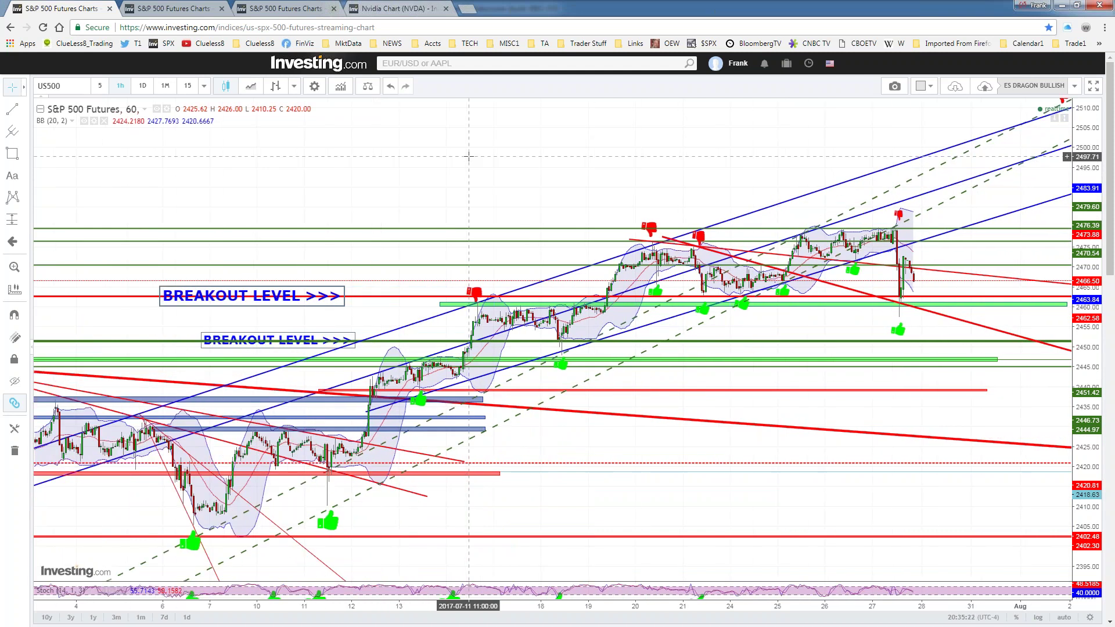
{"action": "scroll", "coordinate": [469, 155], "scroll_direction": "up", "scroll_amount": 1}
{"action": "scroll", "coordinate": [469, 155], "scroll_direction": "down", "scroll_amount": 2}
{"action": "scroll", "coordinate": [469, 155], "scroll_direction": "down", "scroll_amount": 1}
{"action": "scroll", "coordinate": [468, 155], "scroll_direction": "down", "scroll_amount": 2}
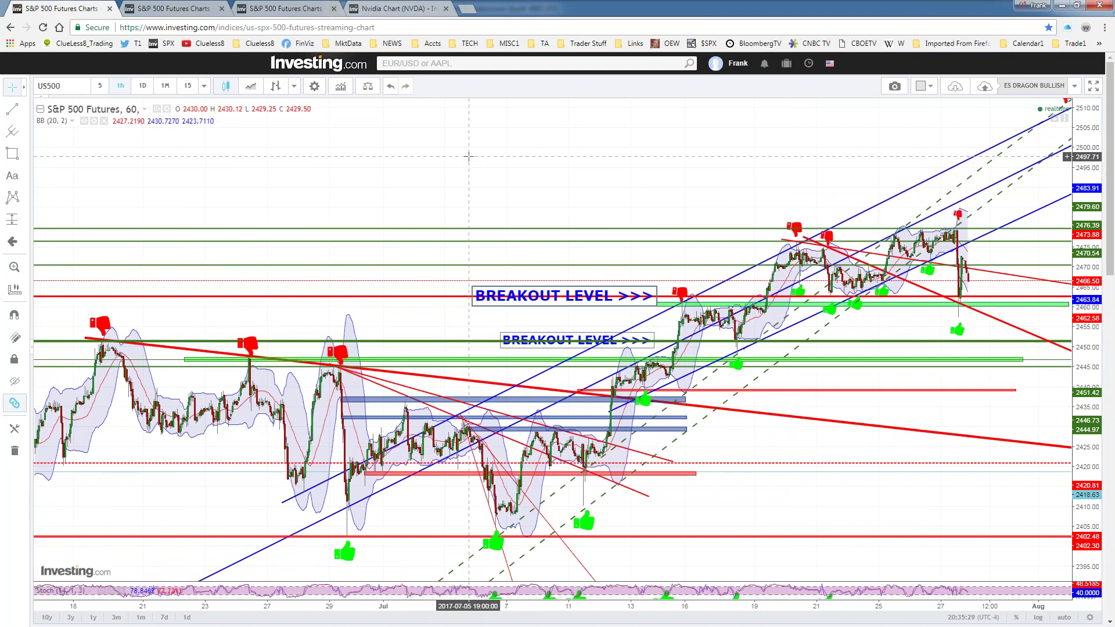
{"action": "left_click", "coordinate": [820, 356]}
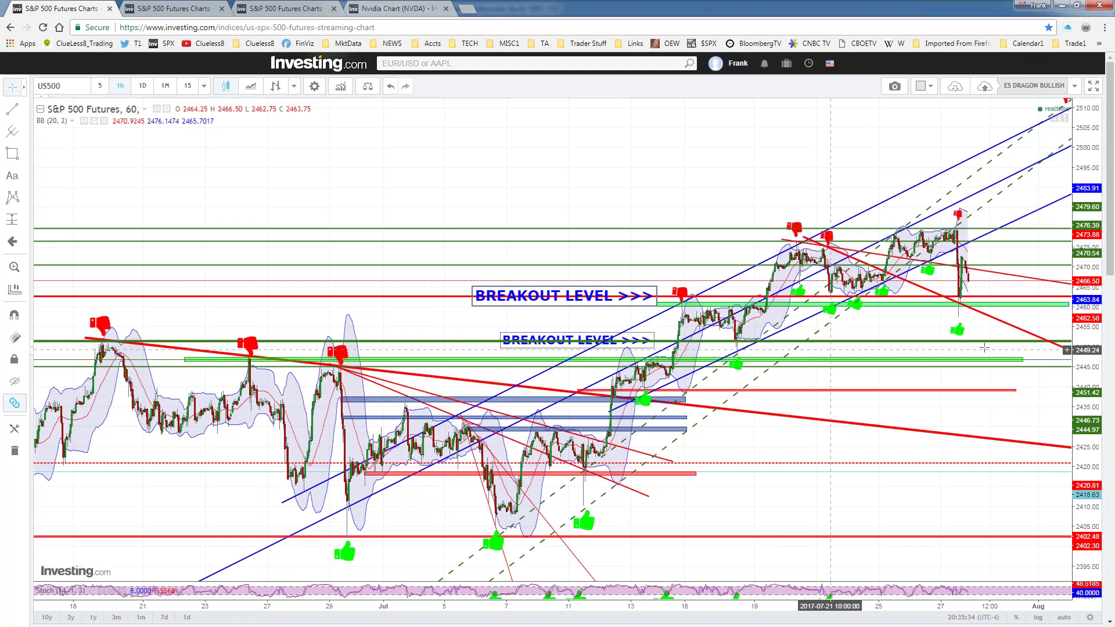
Adjust the green zone's end handle and nudge the zone up slightly to align with the price level.
{"action": "left_click_drag", "start_coordinate": [1022, 359], "coordinate": [1066, 360]}
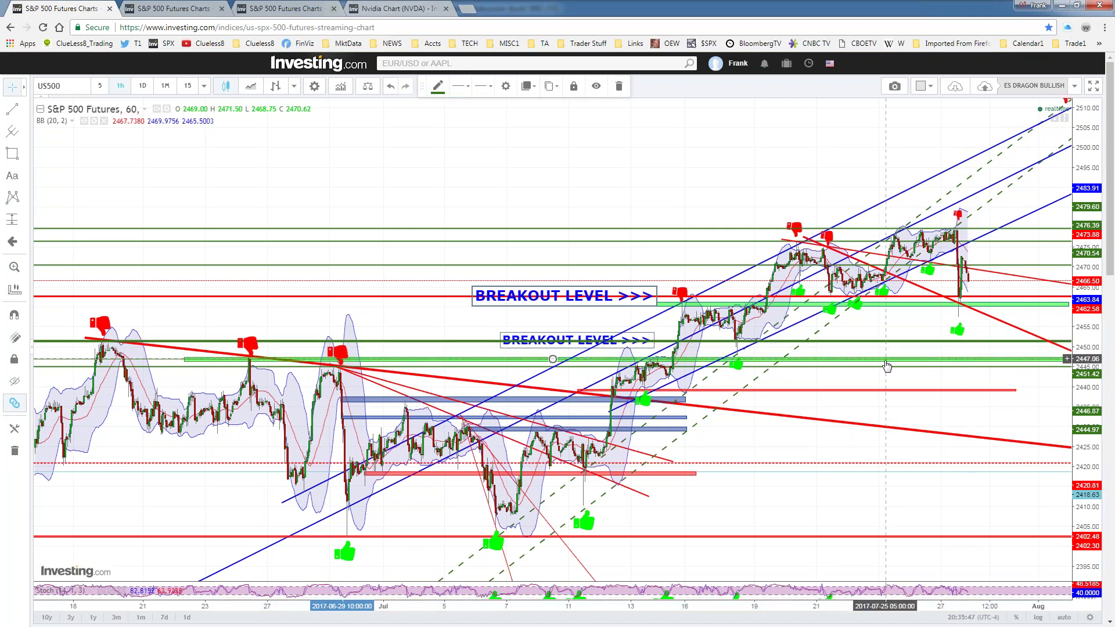
{"action": "left_click_drag", "start_coordinate": [886, 358], "coordinate": [881, 359]}
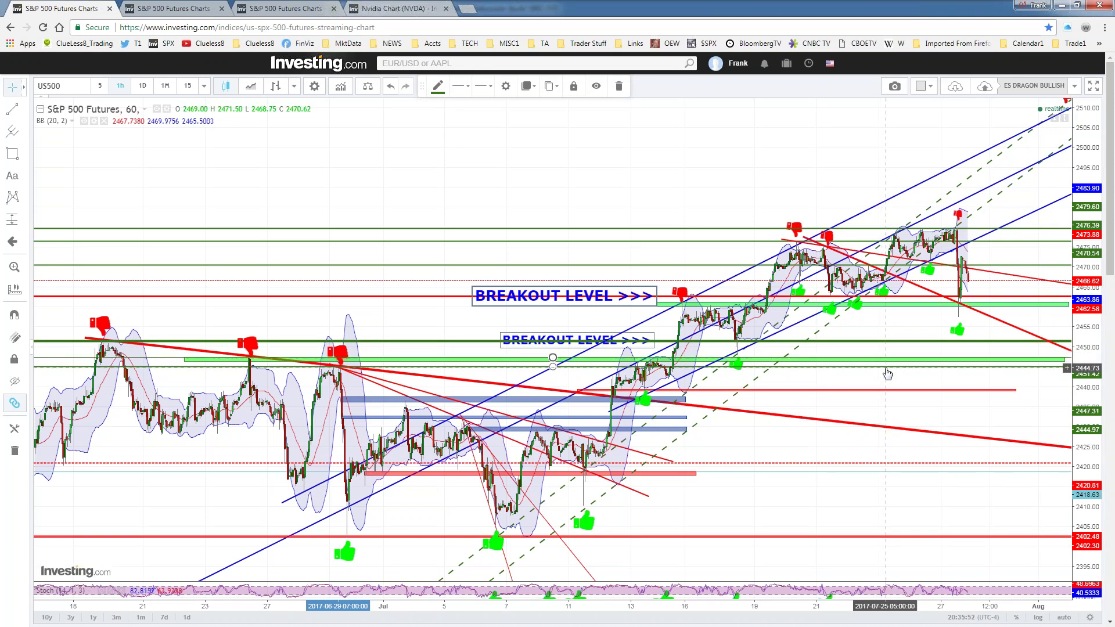
{"action": "left_click", "coordinate": [895, 365]}
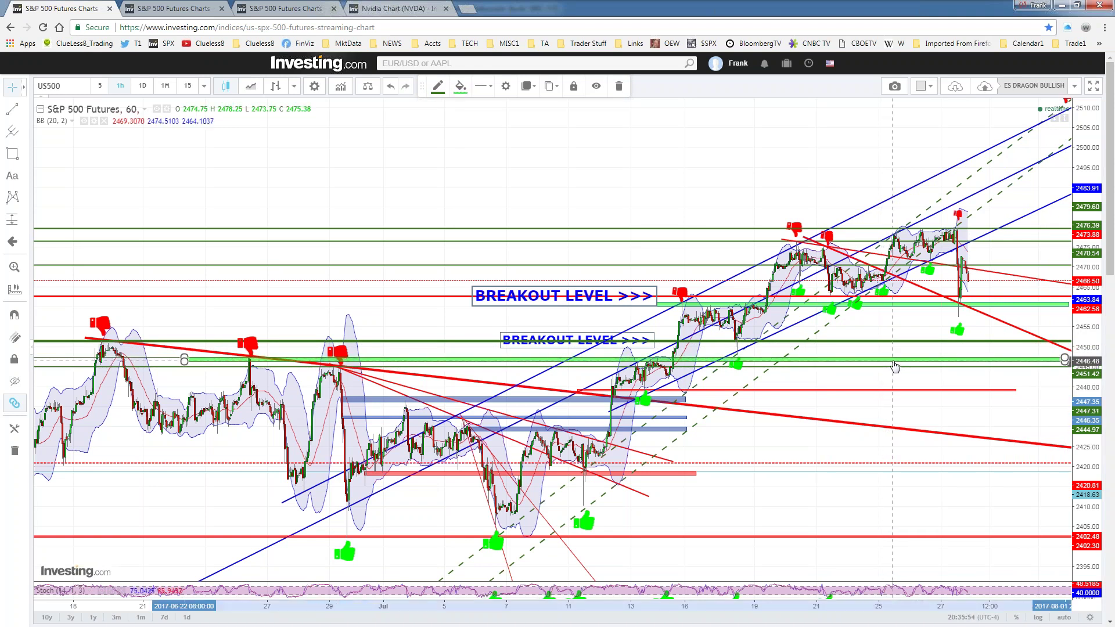
{"action": "left_click_drag", "start_coordinate": [895, 365], "coordinate": [869, 357]}
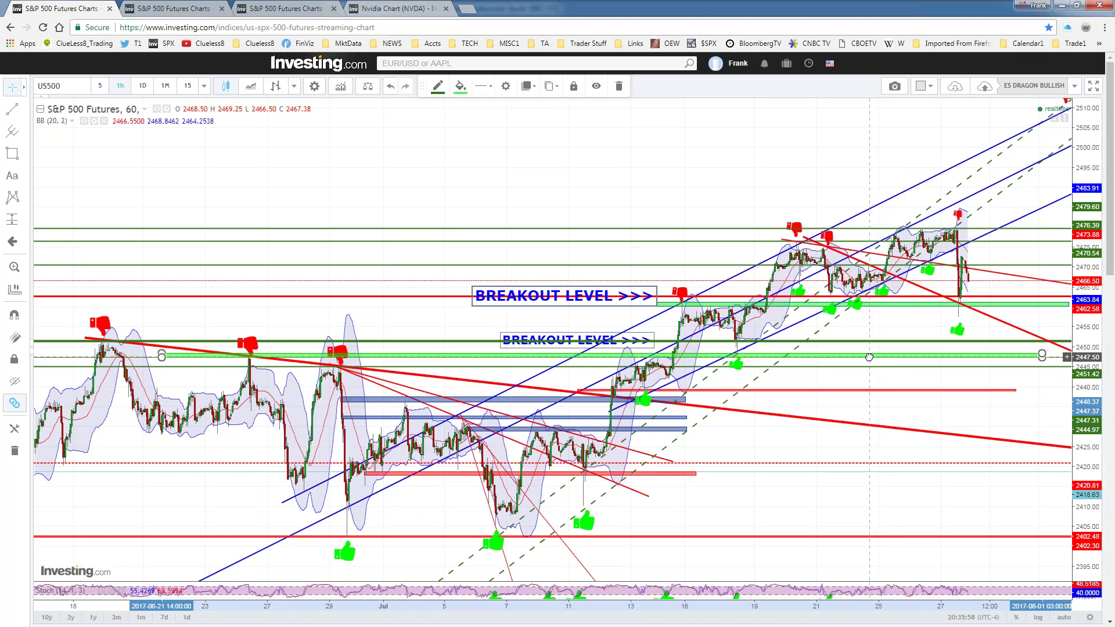
{"action": "left_click", "coordinate": [247, 343]}
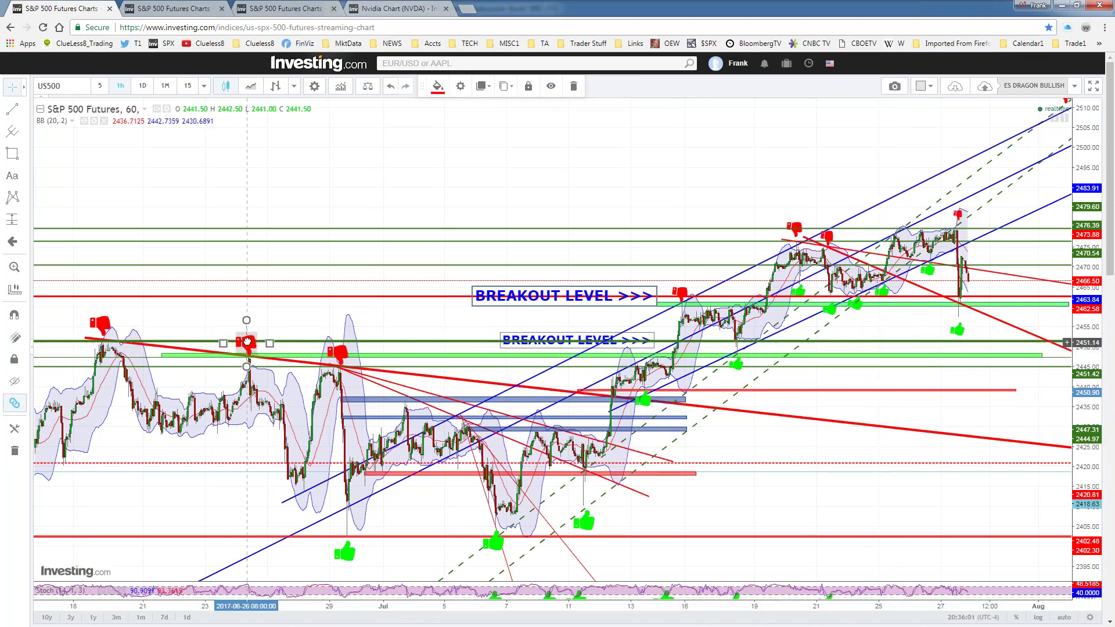
Raise both late-June thumbs-down markers onto their peaks and shift both BREAKOUT LEVEL labels left.
{"action": "left_click_drag", "start_coordinate": [247, 343], "coordinate": [247, 340]}
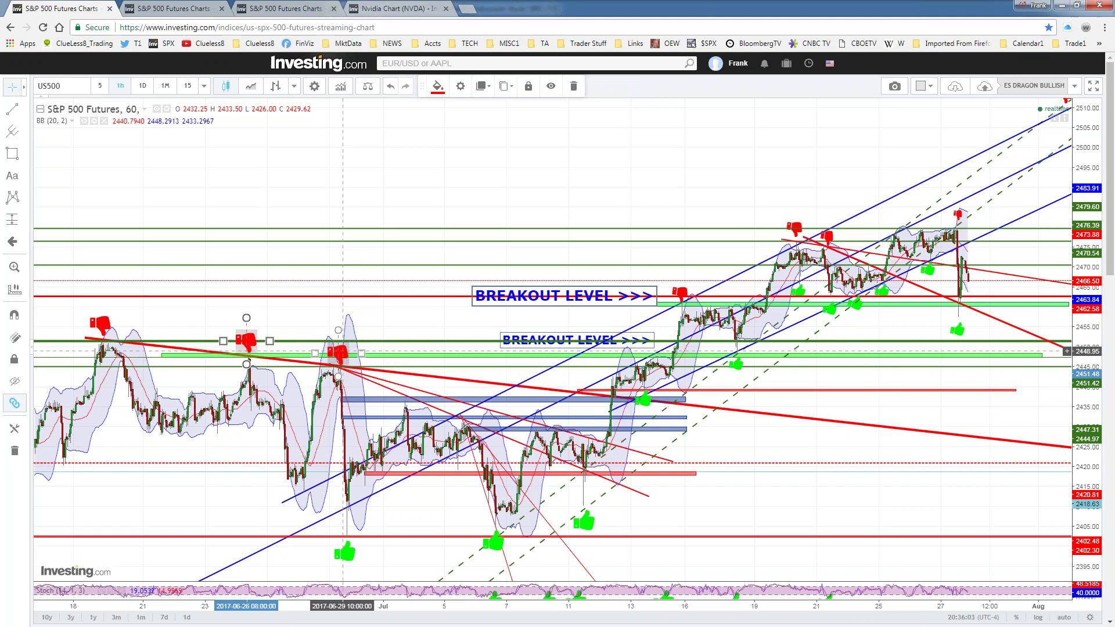
{"action": "left_click_drag", "start_coordinate": [343, 351], "coordinate": [341, 347]}
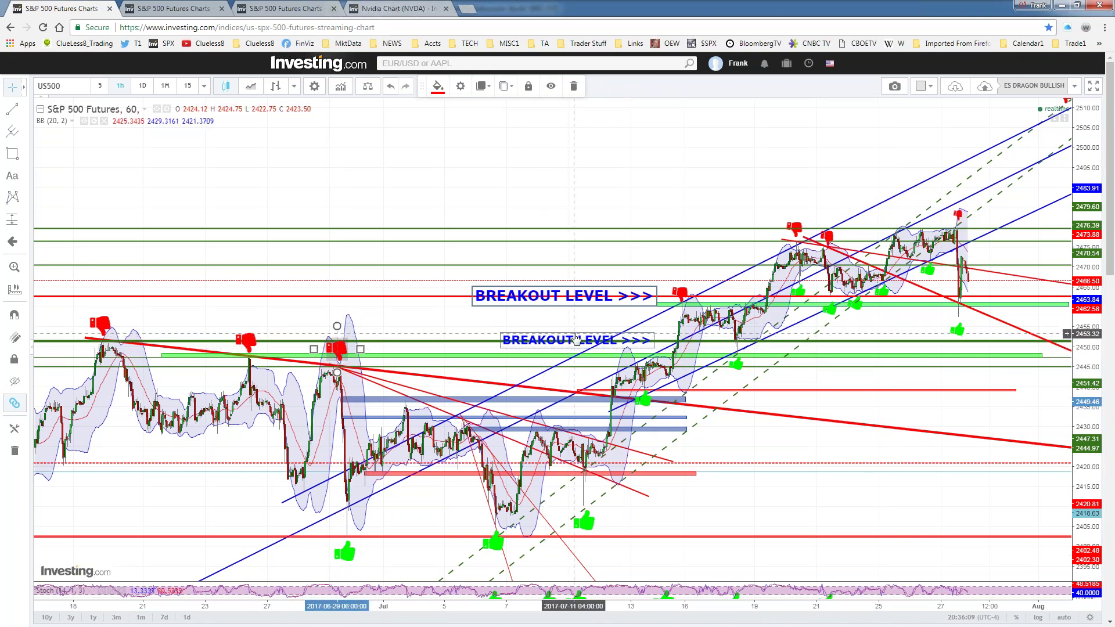
{"action": "left_click_drag", "start_coordinate": [576, 339], "coordinate": [512, 339]}
{"action": "left_click_drag", "start_coordinate": [529, 300], "coordinate": [517, 299]}
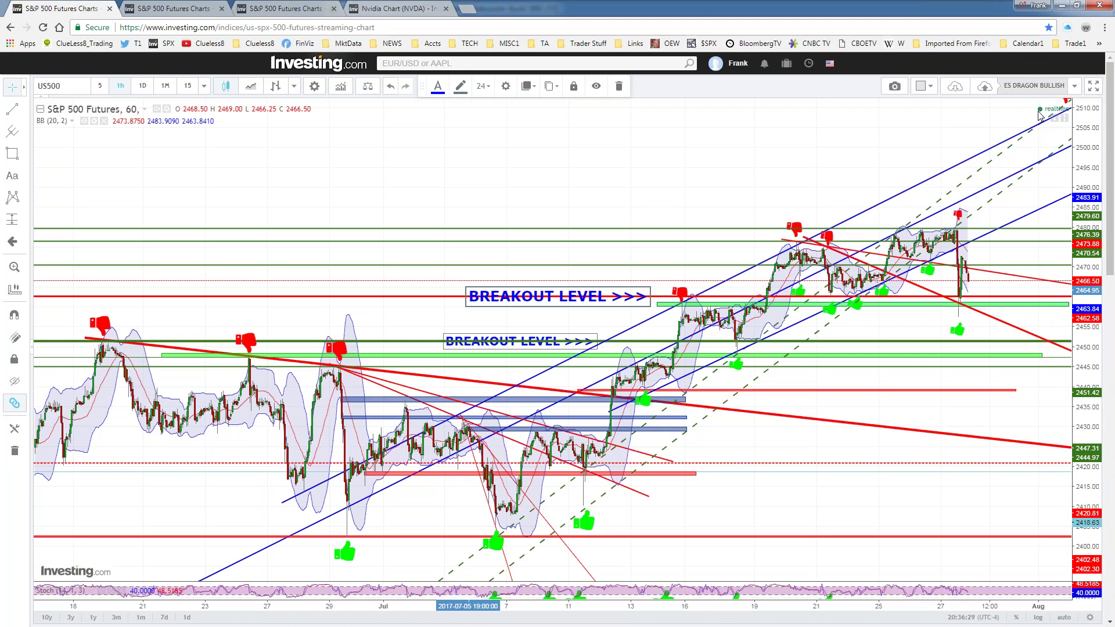
{"action": "left_click", "coordinate": [929, 270]}
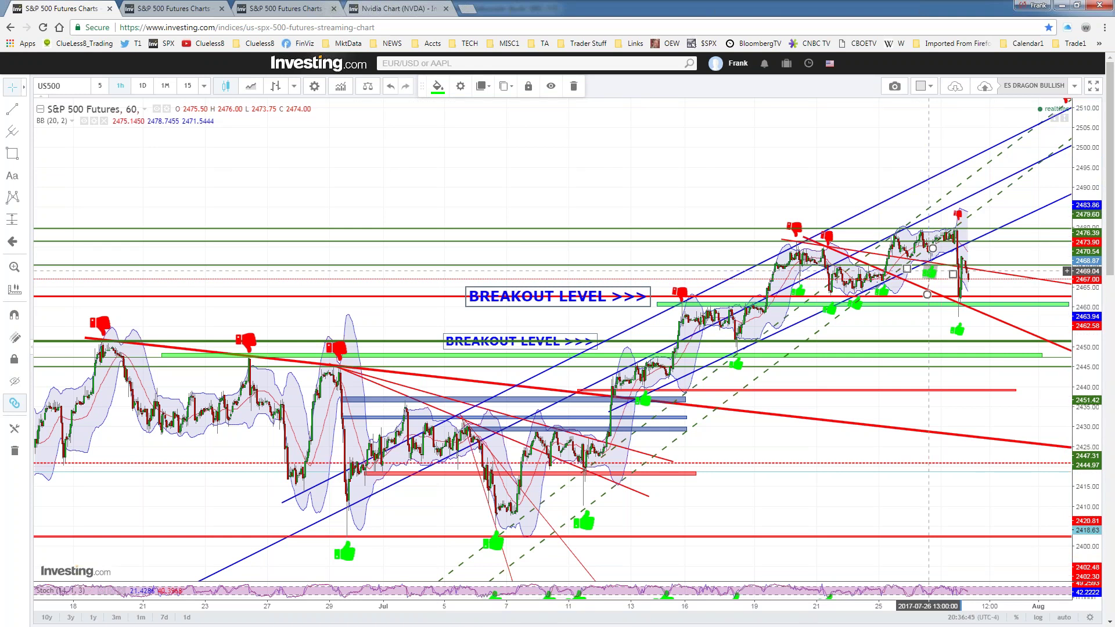
{"action": "left_click", "coordinate": [795, 222]}
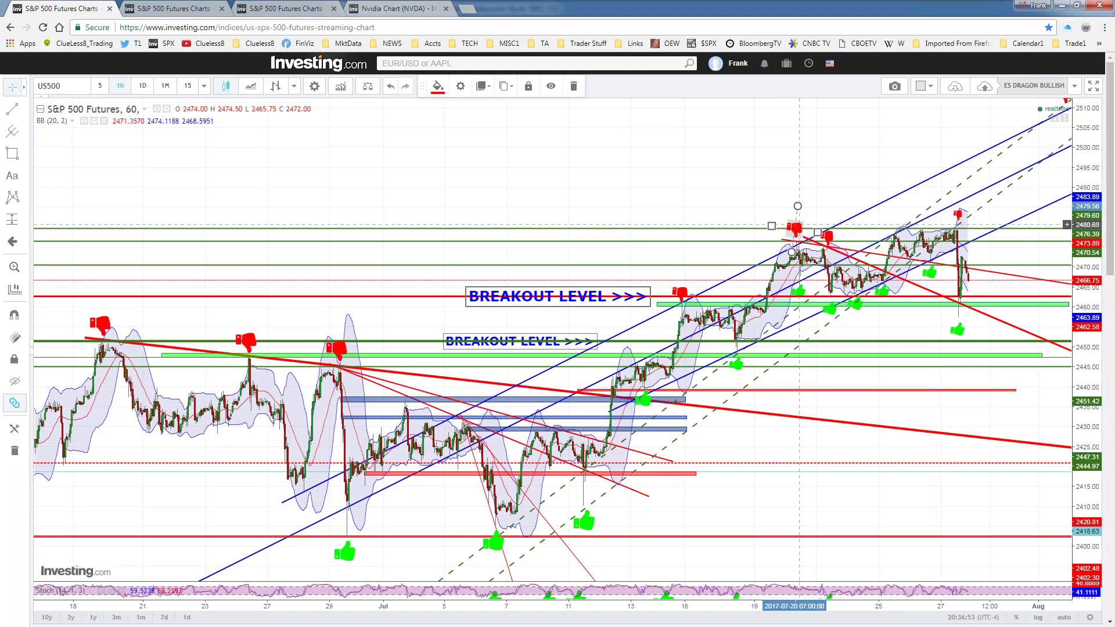
{"action": "left_click", "coordinate": [816, 194]}
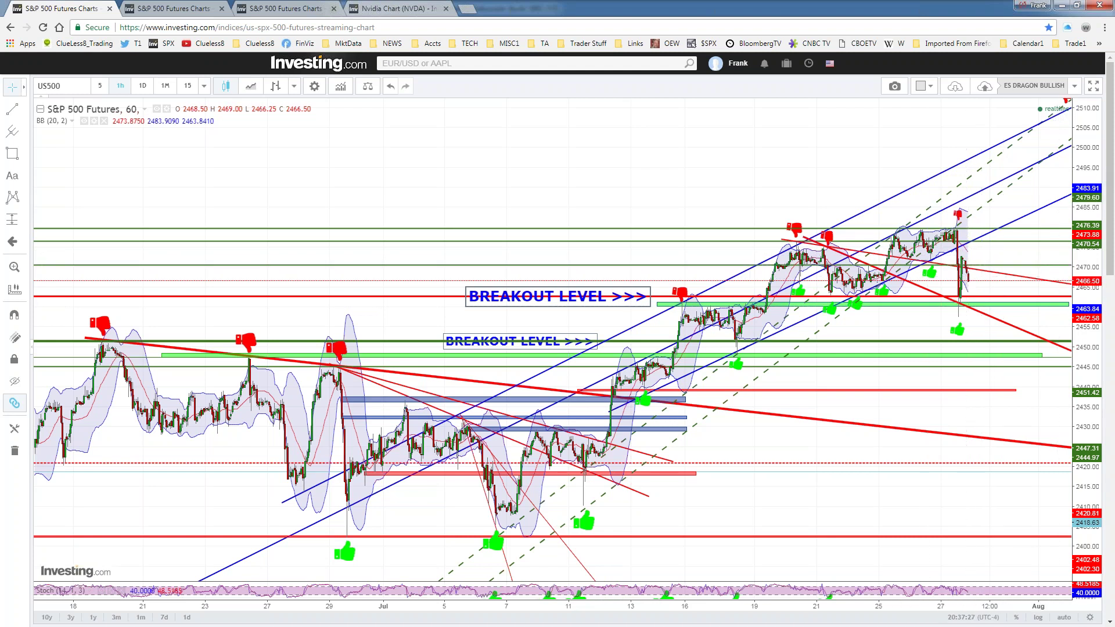
Zoom and pan to open space right of the latest bars, then slightly compress the price scale.
{"action": "scroll", "coordinate": [591, 167], "scroll_direction": "up", "scroll_amount": 2}
{"action": "left_click_drag", "start_coordinate": [590, 167], "coordinate": [539, 171]}
{"action": "scroll", "coordinate": [593, 170], "scroll_direction": "down", "scroll_amount": 3}
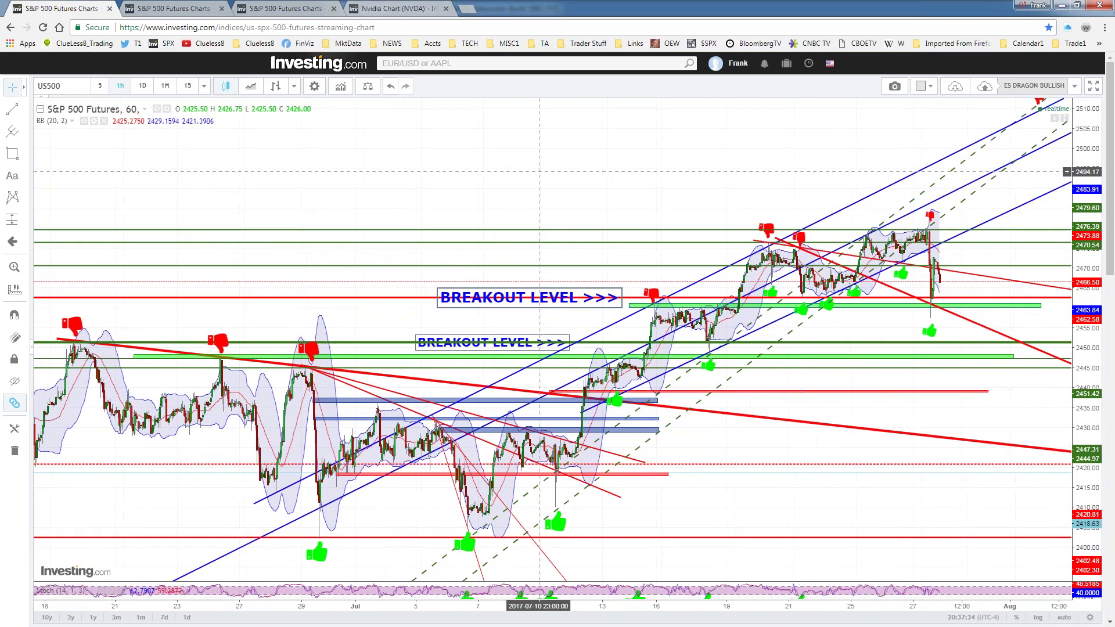
{"action": "left_click_drag", "start_coordinate": [1086, 134], "coordinate": [1086, 139]}
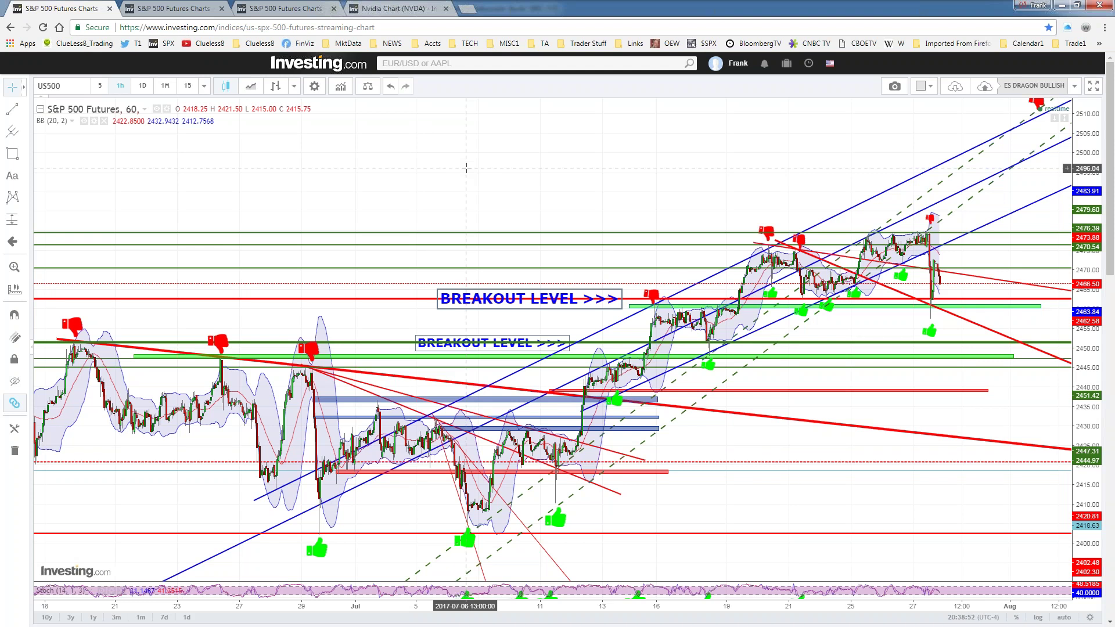
Compress the price axis a little more so the latest bar reads 2466.25 near 2463.79.
{"action": "left_click_drag", "start_coordinate": [1090, 130], "coordinate": [1089, 124]}
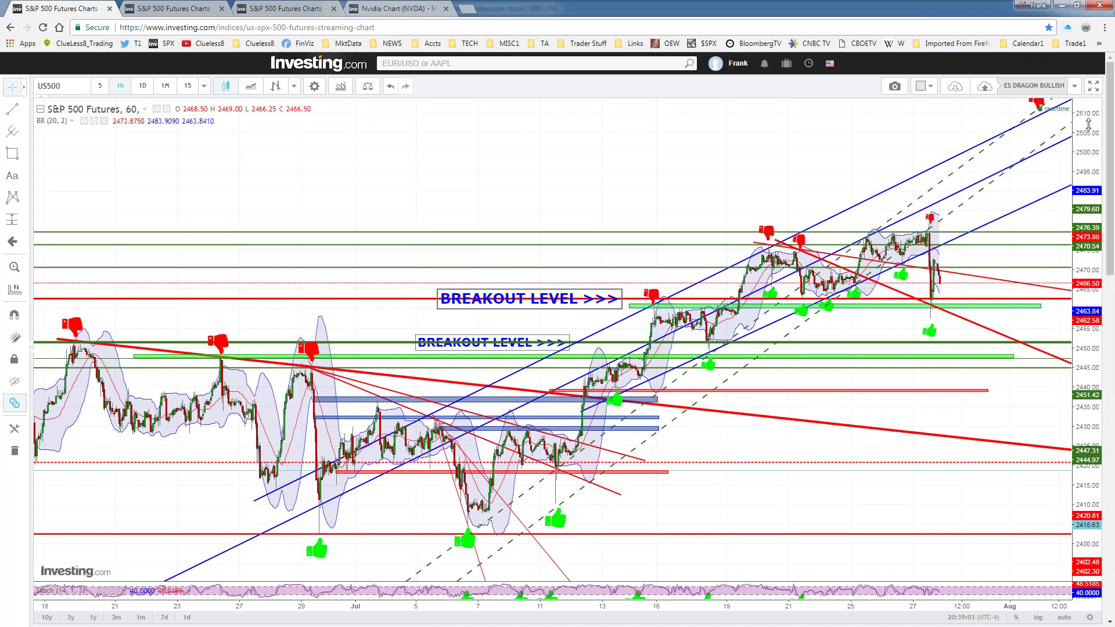
{"action": "left_click_drag", "start_coordinate": [1089, 125], "coordinate": [1090, 130]}
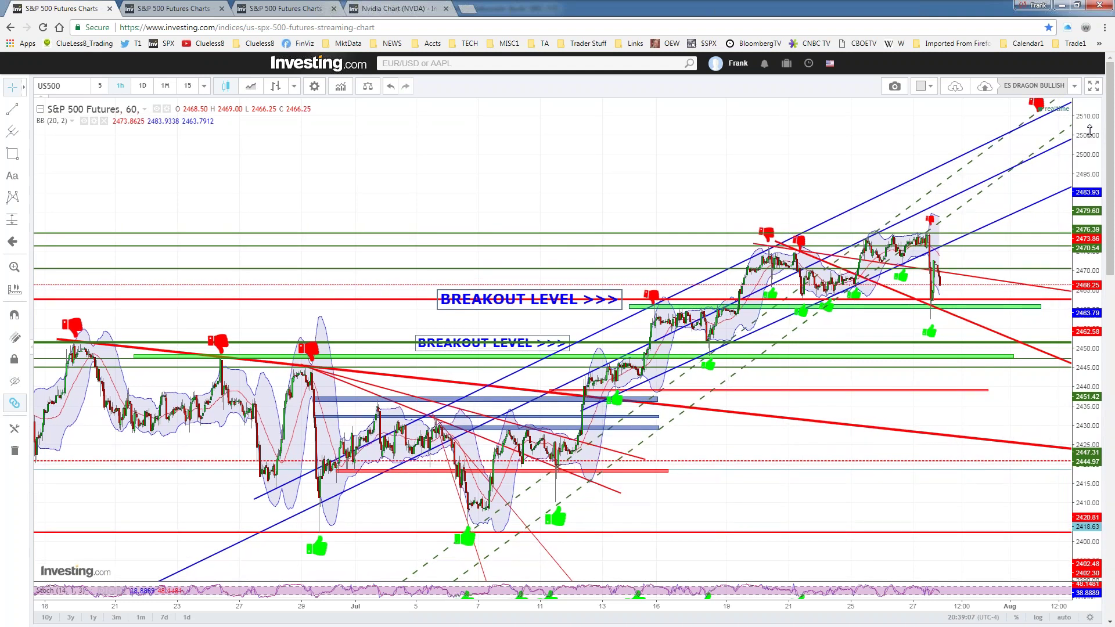
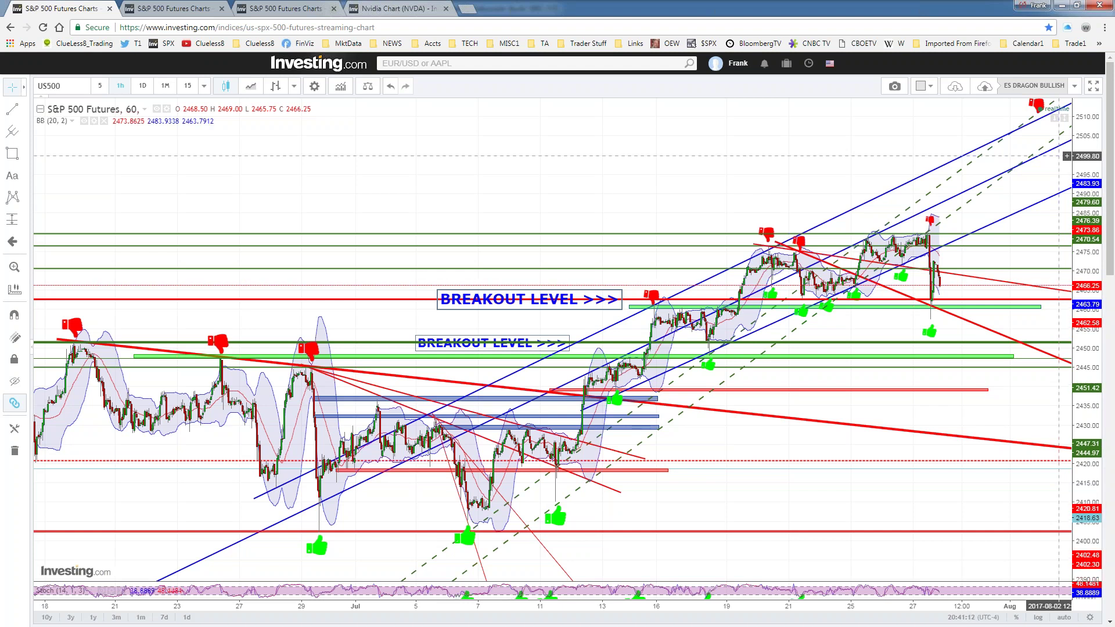
Clone the blue channel line and set the copy parallel below, through the early-July and latest lows.
{"action": "scroll", "coordinate": [800, 130], "scroll_direction": "down", "scroll_amount": 1}
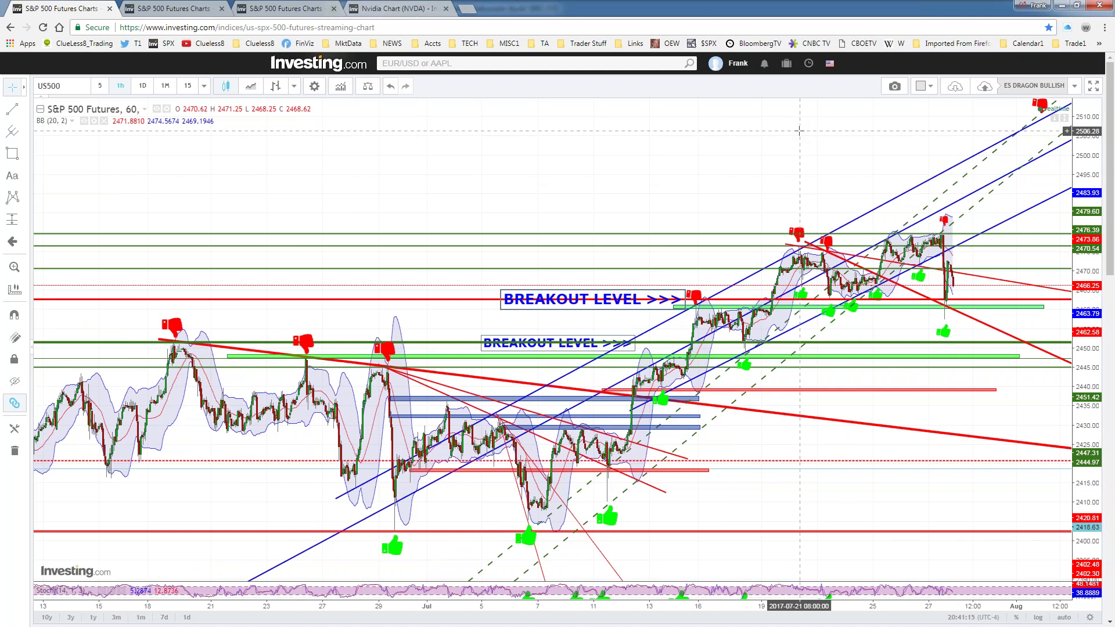
{"action": "scroll", "coordinate": [799, 130], "scroll_direction": "up", "scroll_amount": 1}
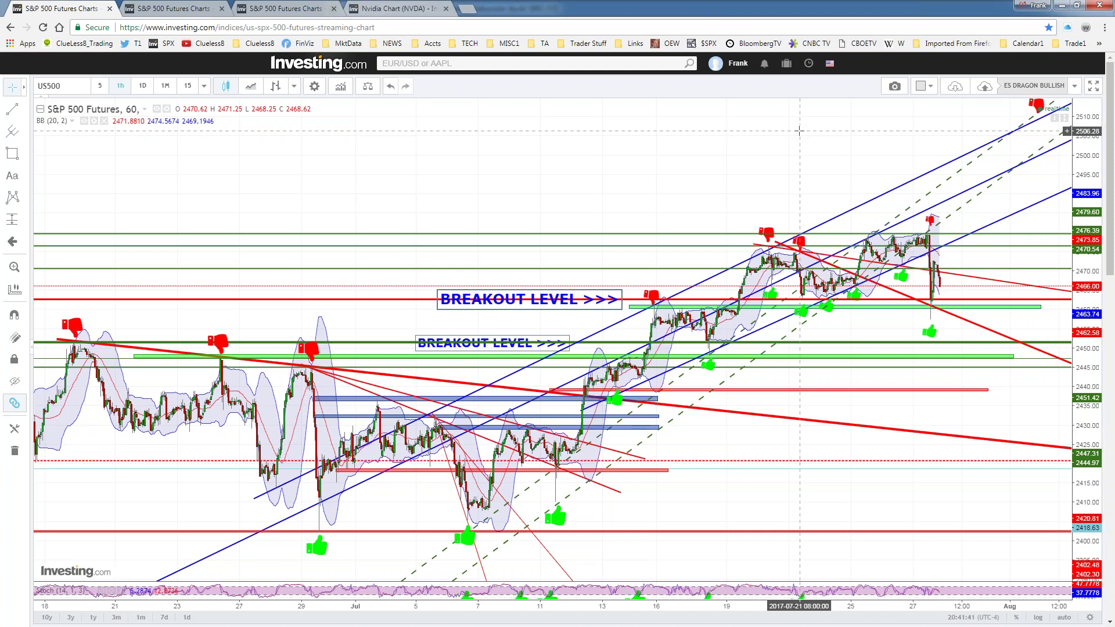
{"action": "scroll", "coordinate": [615, 142], "scroll_direction": "down", "scroll_amount": 1}
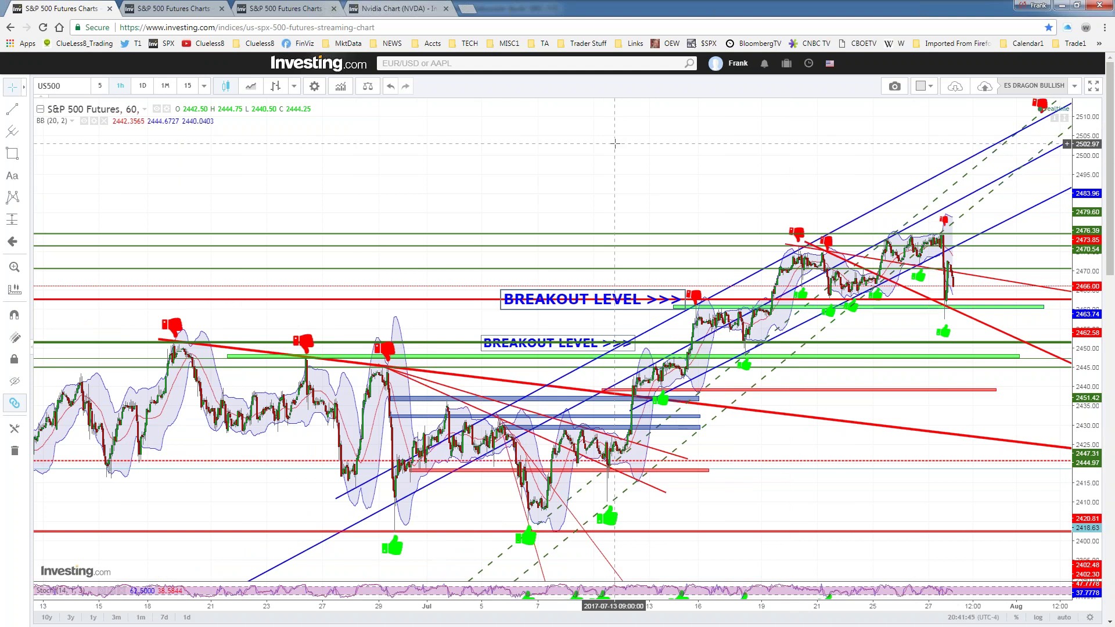
{"action": "scroll", "coordinate": [616, 142], "scroll_direction": "up", "scroll_amount": 1}
{"action": "scroll", "coordinate": [615, 143], "scroll_direction": "down", "scroll_amount": 1}
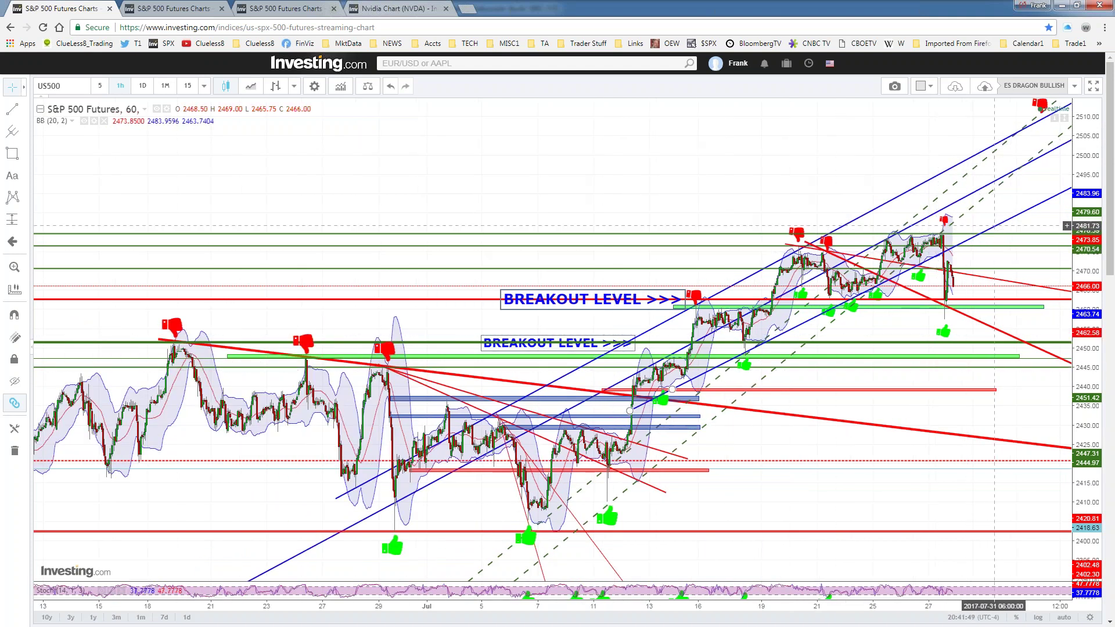
{"action": "left_click", "coordinate": [997, 224]}
{"action": "right_click", "coordinate": [997, 224]}
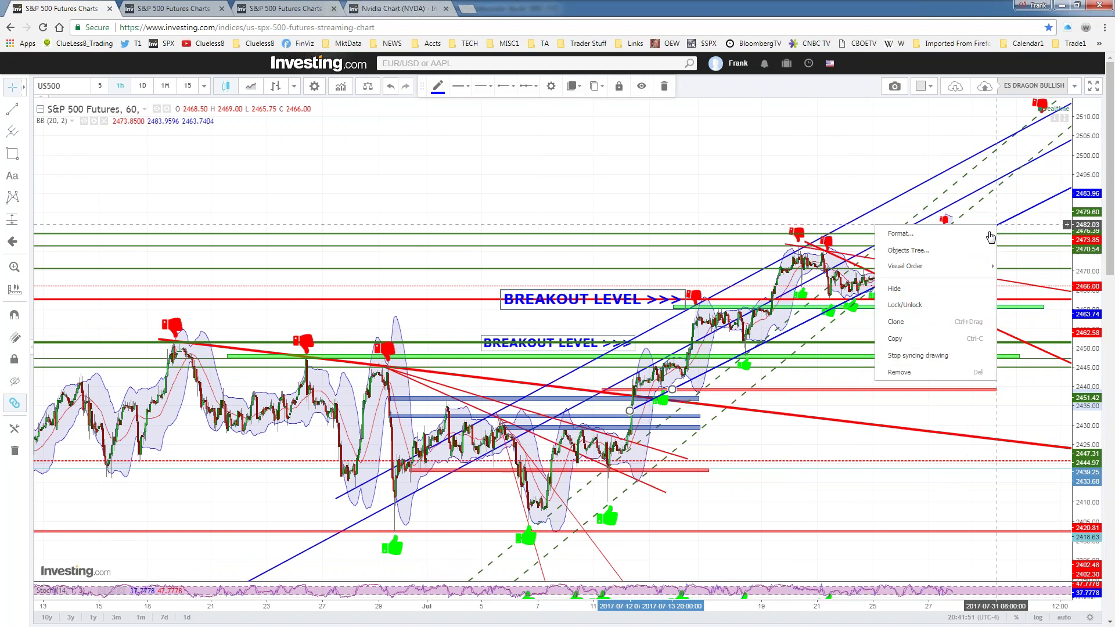
{"action": "left_click", "coordinate": [1005, 323]}
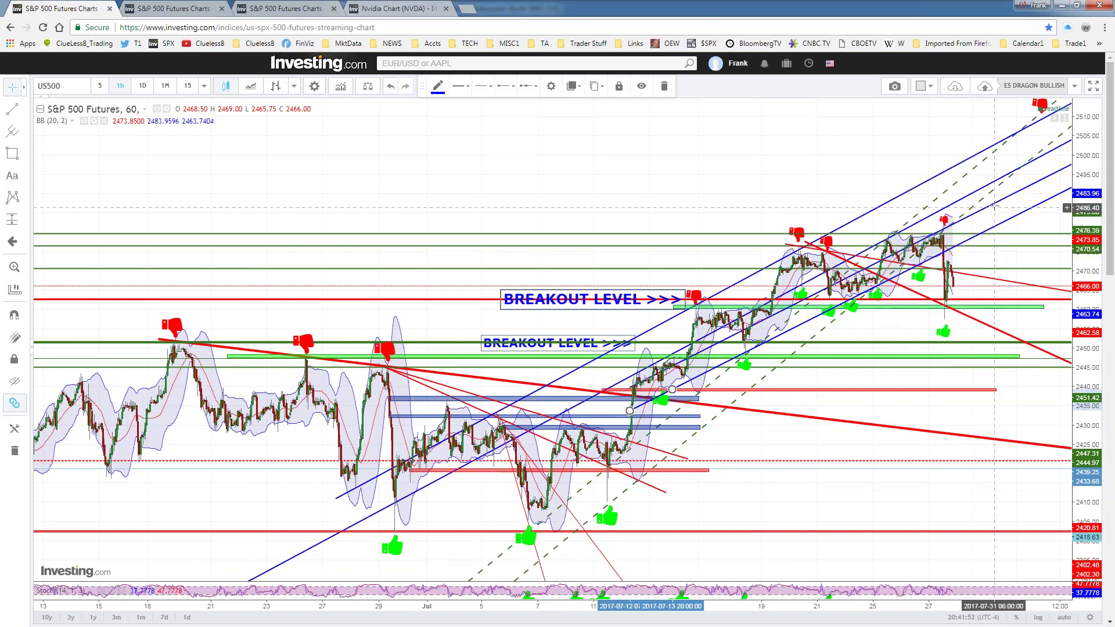
{"action": "left_click_drag", "start_coordinate": [995, 226], "coordinate": [891, 337]}
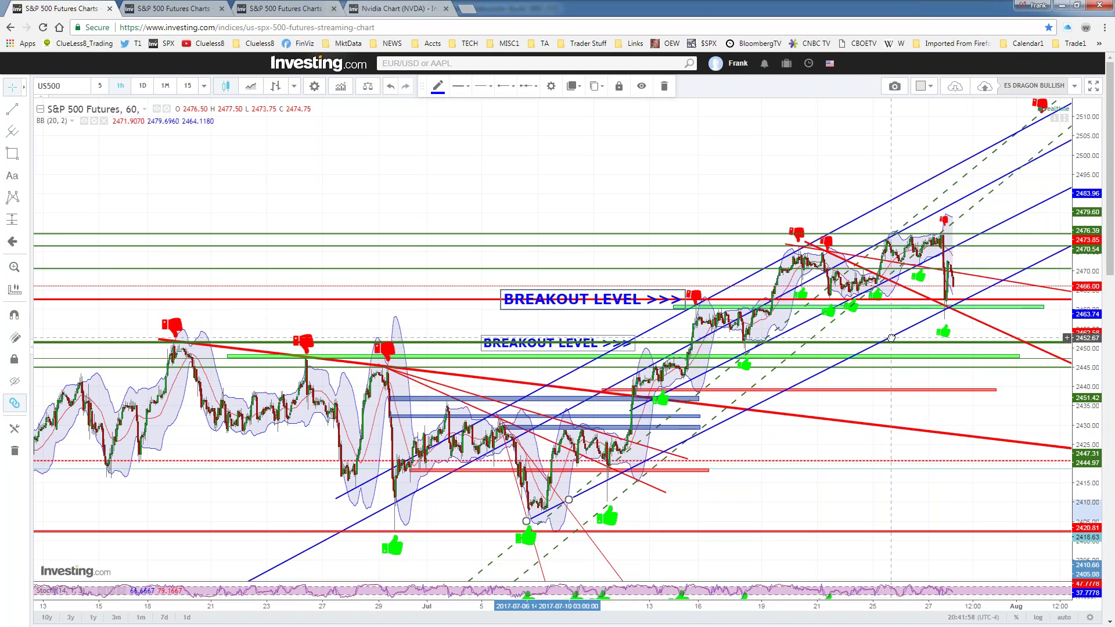
{"action": "left_click", "coordinate": [921, 395]}
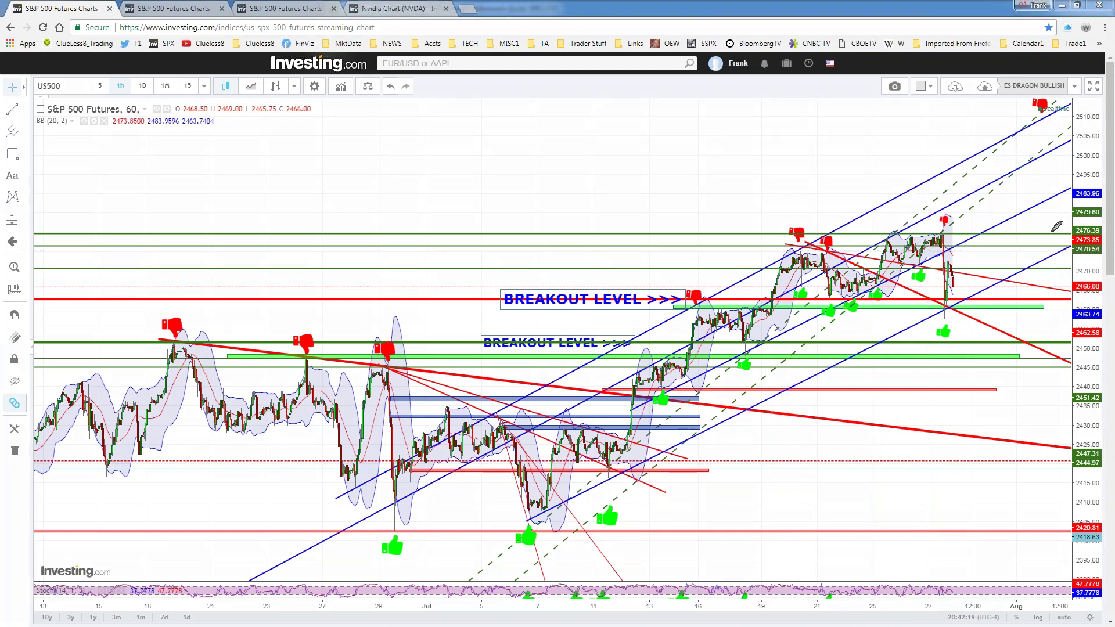
Write red 1, 2 and 3 stacked at the chart's right edge.
{"action": "left_click_drag", "start_coordinate": [1051, 226], "coordinate": [1050, 250]}
{"action": "left_click_drag", "start_coordinate": [1046, 173], "coordinate": [1061, 188]}
{"action": "left_click_drag", "start_coordinate": [1045, 121], "coordinate": [1052, 138]}
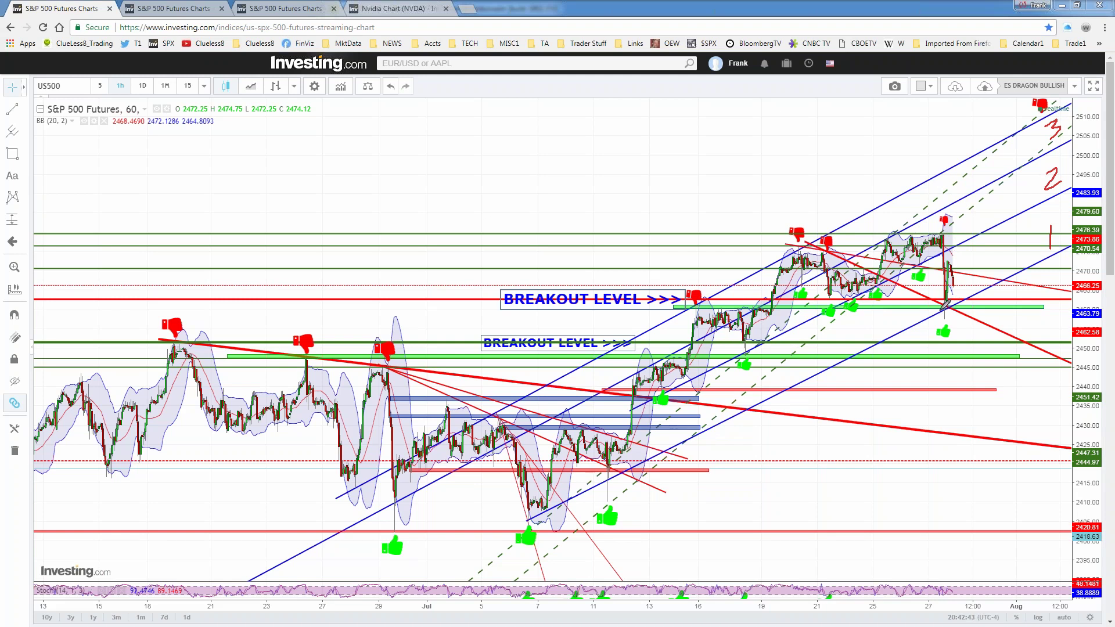
Circle the latest low in red, sketch a downward path, and X the lower BREAKOUT LEVEL.
{"action": "left_click_drag", "start_coordinate": [951, 309], "coordinate": [958, 308]}
{"action": "left_click_drag", "start_coordinate": [1052, 226], "coordinate": [1051, 250]}
{"action": "mouse_move", "coordinate": [956, 309]}
{"action": "left_mouse_down"}
{"action": "mouse_move", "coordinate": [980, 358]}
{"action": "mouse_move", "coordinate": [990, 344]}
{"action": "left_mouse_up"}
{"action": "left_click_drag", "start_coordinate": [607, 335], "coordinate": [623, 344]}
{"action": "mouse_move", "coordinate": [635, 271]}
{"action": "left_mouse_down"}
{"action": "mouse_move", "coordinate": [645, 291]}
{"action": "mouse_move", "coordinate": [648, 273]}
{"action": "mouse_move", "coordinate": [664, 272]}
{"action": "left_mouse_up"}
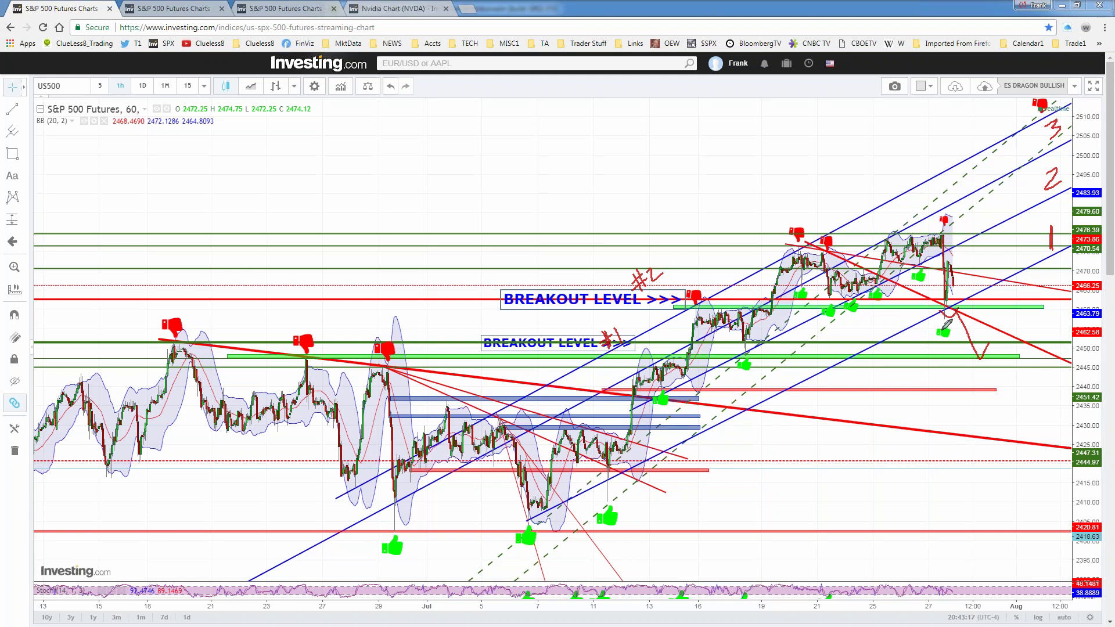
Extend the red path downward with another V and an arrowhead toward the downtrend line.
{"action": "mouse_move", "coordinate": [985, 367]}
{"action": "left_mouse_down"}
{"action": "mouse_move", "coordinate": [992, 387]}
{"action": "mouse_move", "coordinate": [1081, 388]}
{"action": "left_mouse_up"}
{"action": "left_click_drag", "start_coordinate": [993, 392], "coordinate": [1010, 440]}
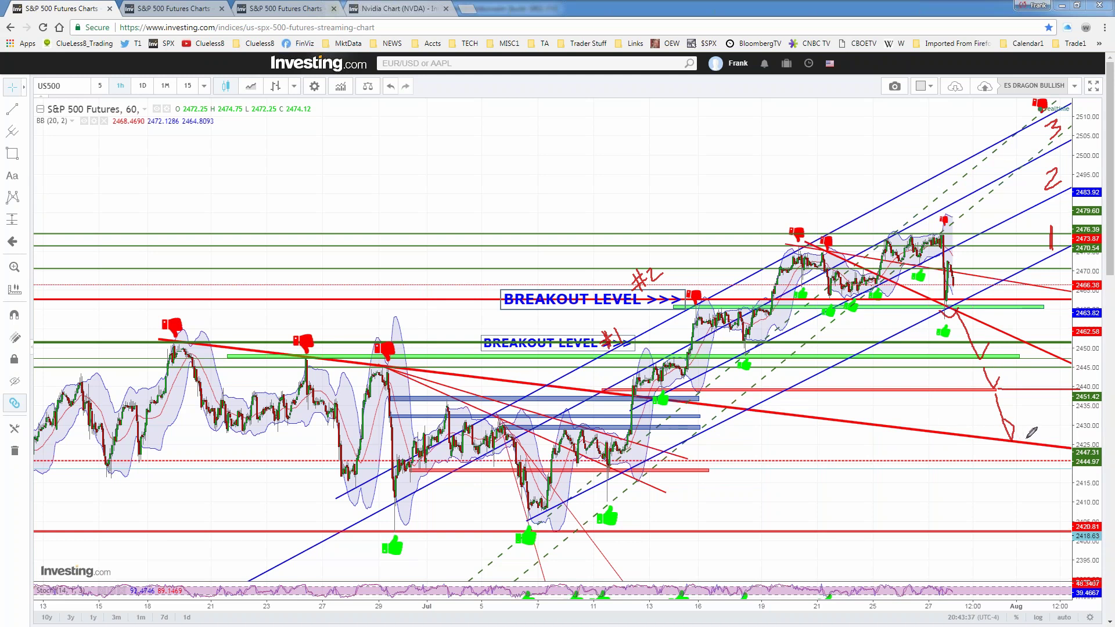
{"action": "left_click_drag", "start_coordinate": [1016, 446], "coordinate": [1042, 526]}
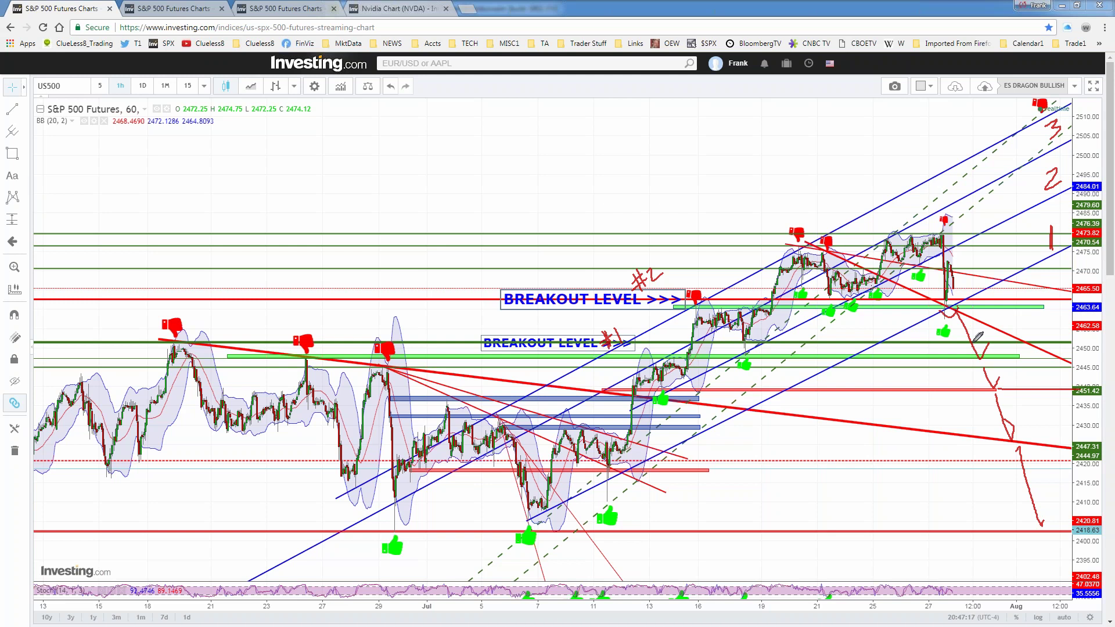
Add an arrow tip, a long July swing stroke and a circle near 2447, then erase all freehand marks.
{"action": "left_click_drag", "start_coordinate": [1039, 524], "coordinate": [1050, 512]}
{"action": "mouse_move", "coordinate": [350, 341]}
{"action": "left_mouse_down"}
{"action": "mouse_move", "coordinate": [529, 514]}
{"action": "mouse_move", "coordinate": [831, 220]}
{"action": "mouse_move", "coordinate": [851, 227]}
{"action": "mouse_move", "coordinate": [1035, 528]}
{"action": "mouse_move", "coordinate": [1064, 460]}
{"action": "mouse_move", "coordinate": [1082, 357]}
{"action": "mouse_move", "coordinate": [1074, 367]}
{"action": "left_mouse_up"}
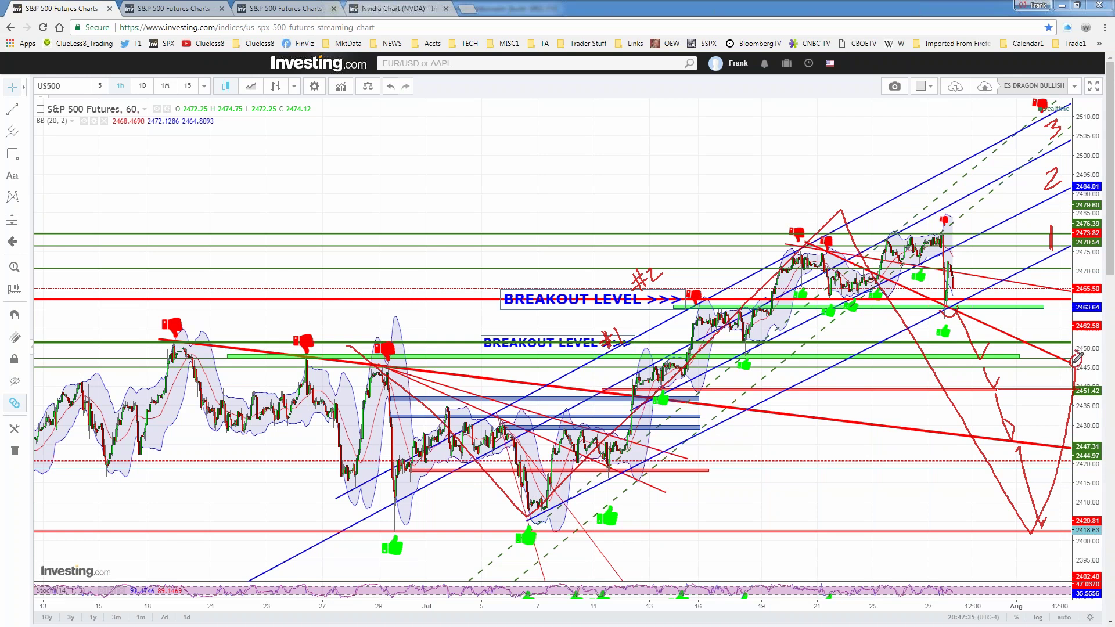
{"action": "left_click_drag", "start_coordinate": [1080, 357], "coordinate": [1082, 354]}
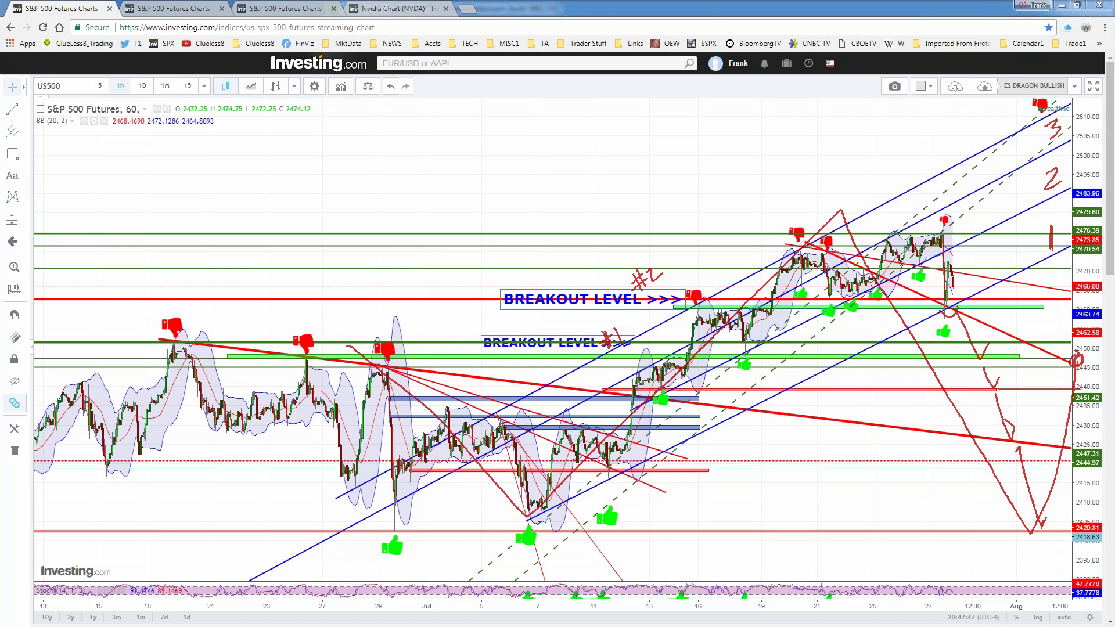
{"action": "key", "text": "e"}
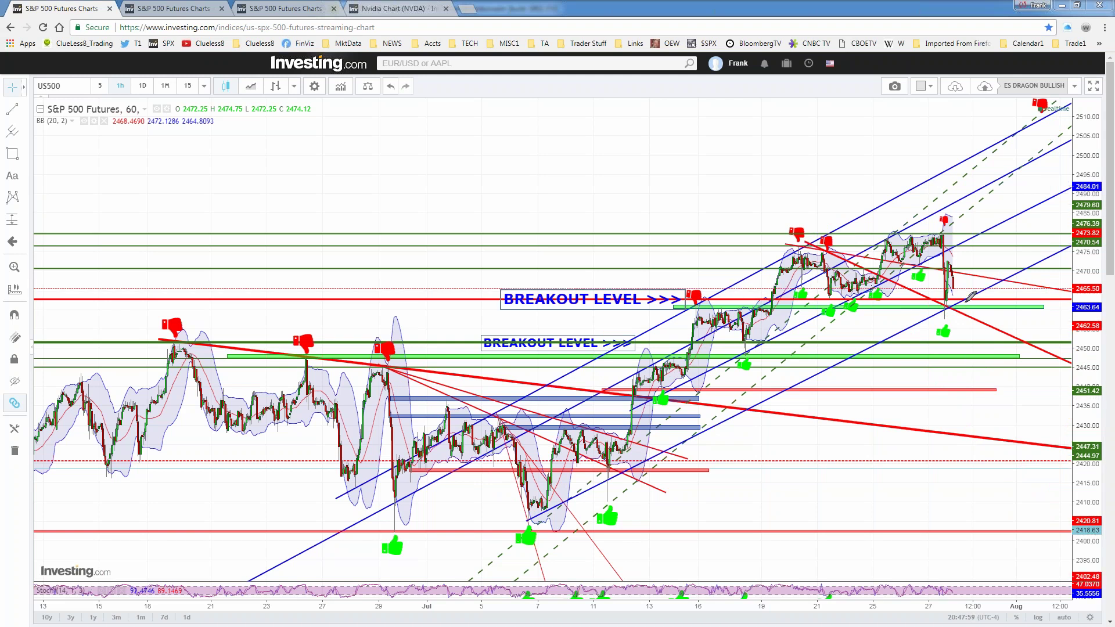
Brush red zigzags after the last candle and over July 16–19, swinging between about 2450 and 2470.
{"action": "mouse_move", "coordinate": [961, 295]}
{"action": "left_mouse_down"}
{"action": "mouse_move", "coordinate": [966, 305]}
{"action": "mouse_move", "coordinate": [983, 272]}
{"action": "left_mouse_up"}
{"action": "mouse_move", "coordinate": [982, 277]}
{"action": "left_mouse_down"}
{"action": "mouse_move", "coordinate": [996, 307]}
{"action": "mouse_move", "coordinate": [1007, 270]}
{"action": "left_mouse_up"}
{"action": "left_click_drag", "start_coordinate": [997, 308], "coordinate": [1015, 344]}
{"action": "mouse_move", "coordinate": [605, 330]}
{"action": "left_mouse_down"}
{"action": "mouse_move", "coordinate": [611, 347]}
{"action": "mouse_move", "coordinate": [624, 330]}
{"action": "left_mouse_up"}
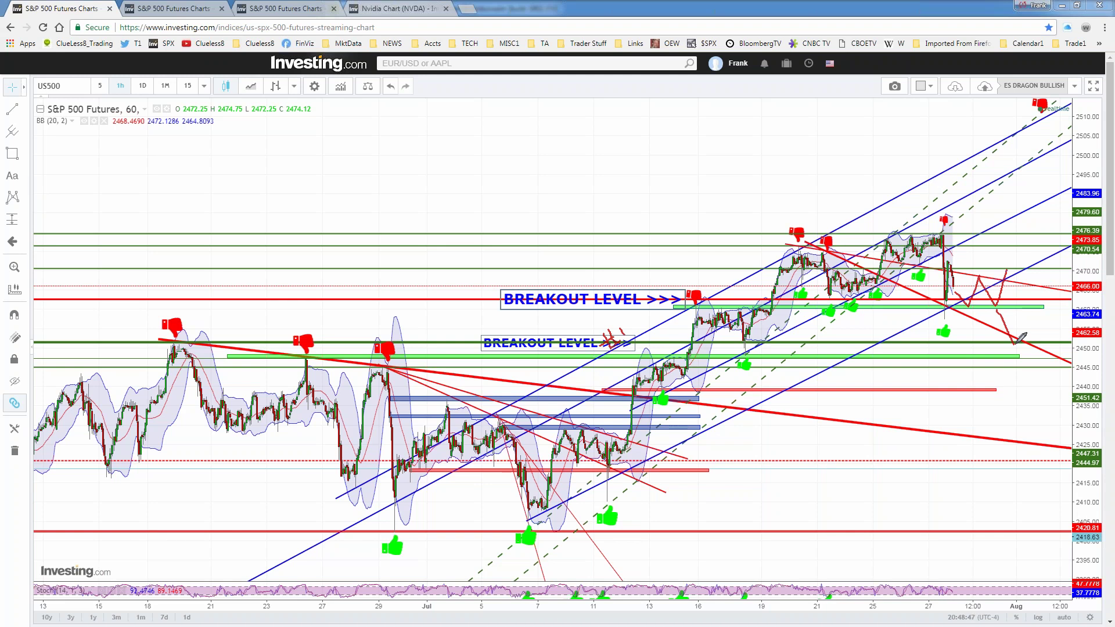
{"action": "left_click_drag", "start_coordinate": [1016, 342], "coordinate": [1024, 331]}
{"action": "mouse_move", "coordinate": [697, 308]}
{"action": "left_mouse_down"}
{"action": "mouse_move", "coordinate": [737, 338]}
{"action": "mouse_move", "coordinate": [768, 309]}
{"action": "mouse_move", "coordinate": [797, 245]}
{"action": "mouse_move", "coordinate": [845, 290]}
{"action": "mouse_move", "coordinate": [946, 224]}
{"action": "mouse_move", "coordinate": [950, 287]}
{"action": "mouse_move", "coordinate": [989, 300]}
{"action": "mouse_move", "coordinate": [1016, 347]}
{"action": "mouse_move", "coordinate": [1027, 320]}
{"action": "mouse_move", "coordinate": [1038, 336]}
{"action": "mouse_move", "coordinate": [1044, 318]}
{"action": "mouse_move", "coordinate": [1045, 336]}
{"action": "mouse_move", "coordinate": [1055, 267]}
{"action": "left_mouse_up"}
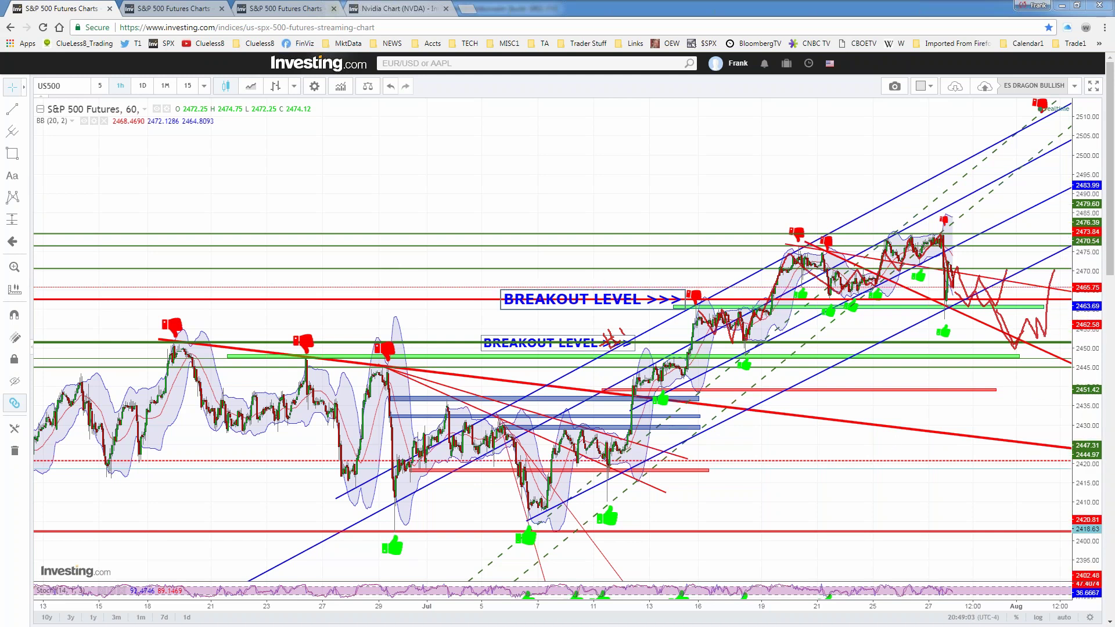
Undo the zigzags and trace June's swings in red, from the June 20 peak past June 29.
{"action": "key", "text": "ctrl+z"}
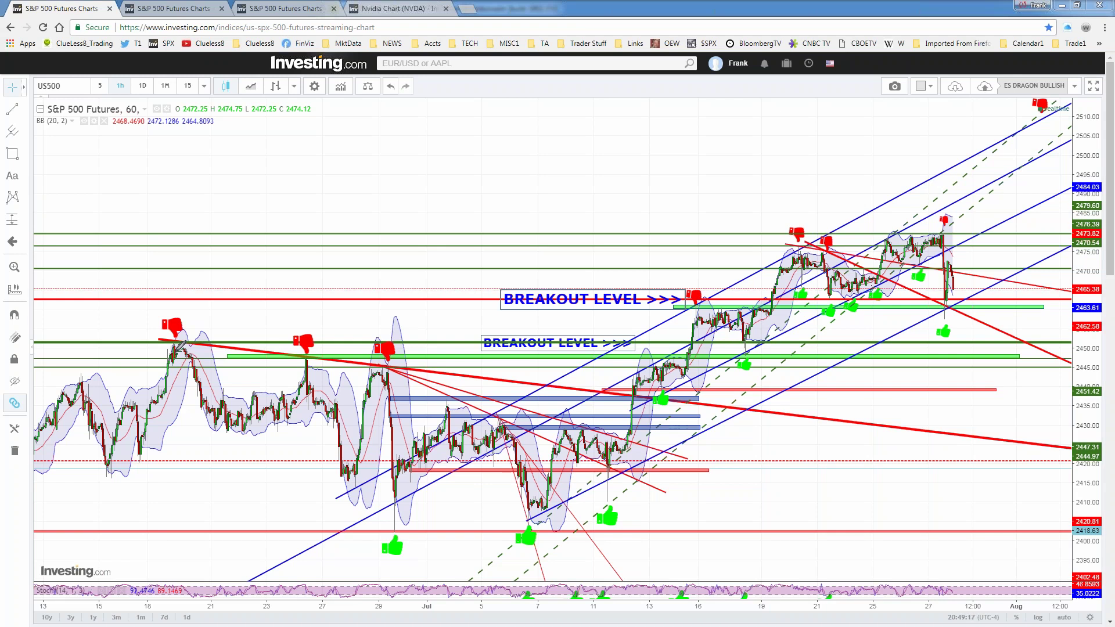
{"action": "mouse_move", "coordinate": [169, 362]}
{"action": "left_mouse_down"}
{"action": "mouse_move", "coordinate": [210, 399]}
{"action": "mouse_move", "coordinate": [222, 436]}
{"action": "left_mouse_up"}
{"action": "mouse_move", "coordinate": [306, 361]}
{"action": "left_mouse_down"}
{"action": "mouse_move", "coordinate": [355, 475]}
{"action": "mouse_move", "coordinate": [374, 359]}
{"action": "mouse_move", "coordinate": [412, 507]}
{"action": "mouse_move", "coordinate": [452, 591]}
{"action": "mouse_move", "coordinate": [525, 587]}
{"action": "left_mouse_up"}
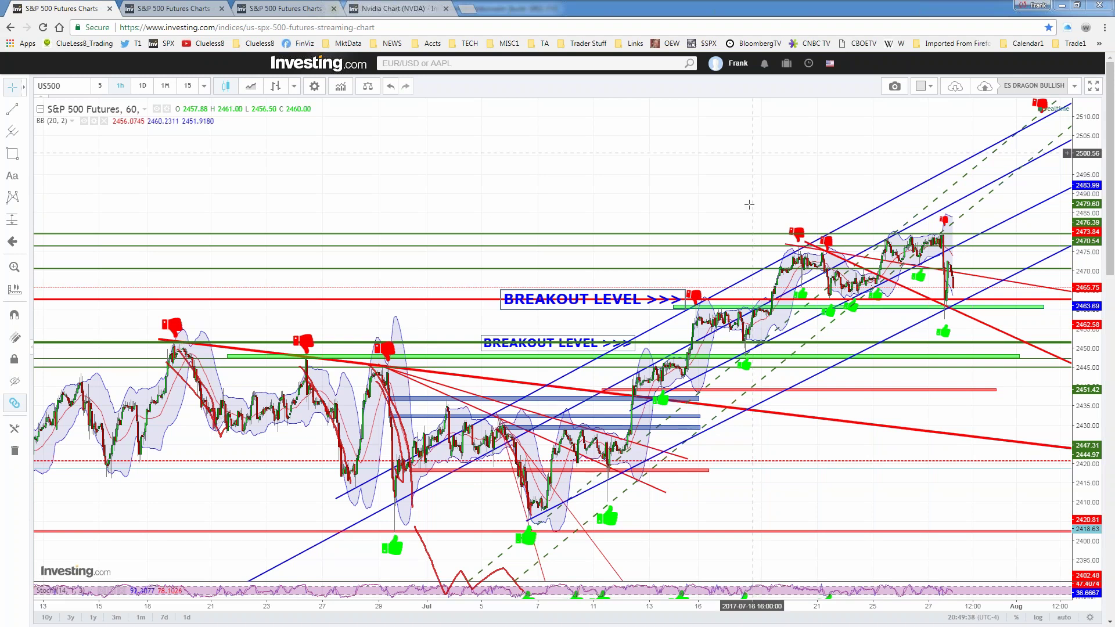
Sketch red strokes below the latest candle and circle 2474, then clear those freehand marks.
{"action": "scroll", "coordinate": [746, 168], "scroll_direction": "up", "scroll_amount": 1}
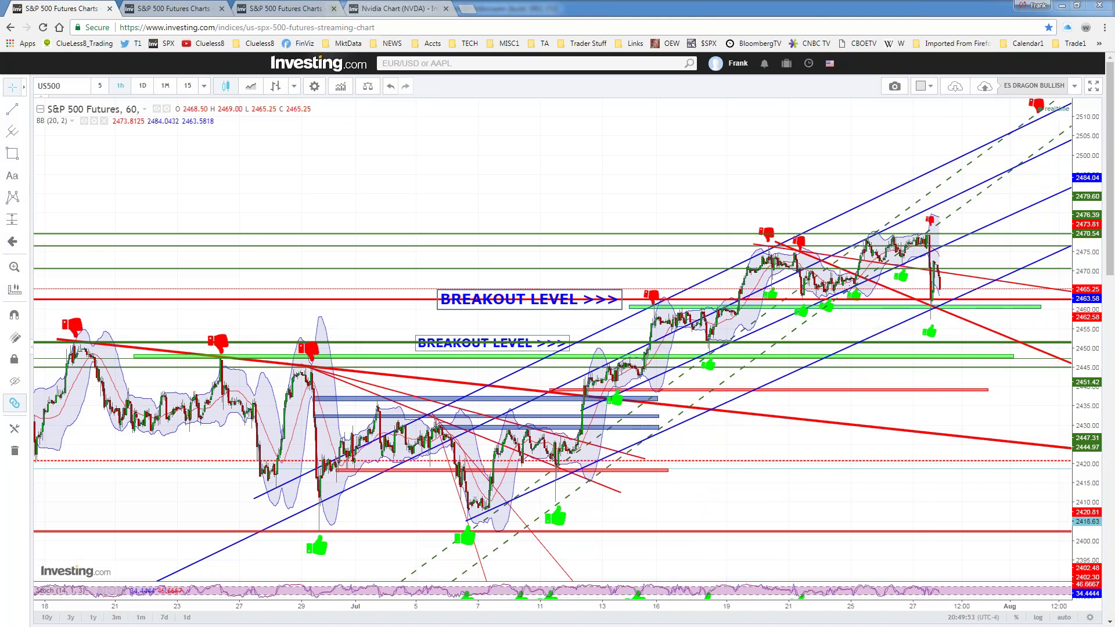
{"action": "mouse_move", "coordinate": [945, 294]}
{"action": "left_mouse_down"}
{"action": "mouse_move", "coordinate": [952, 307]}
{"action": "mouse_move", "coordinate": [964, 267]}
{"action": "left_mouse_up"}
{"action": "left_click_drag", "start_coordinate": [956, 308], "coordinate": [965, 342]}
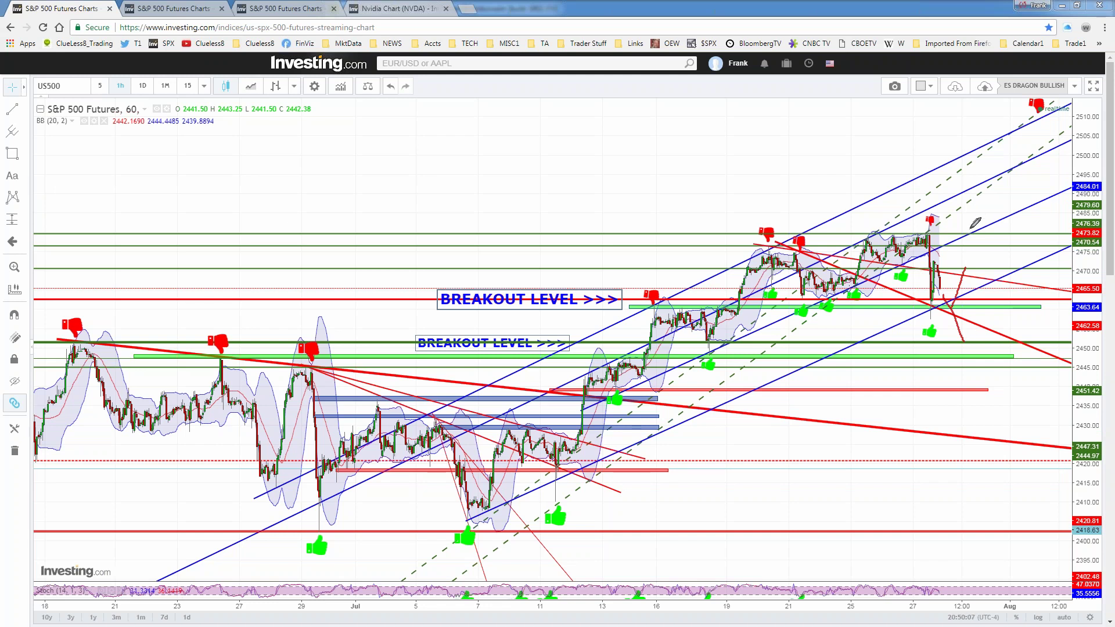
{"action": "left_click_drag", "start_coordinate": [977, 230], "coordinate": [975, 229]}
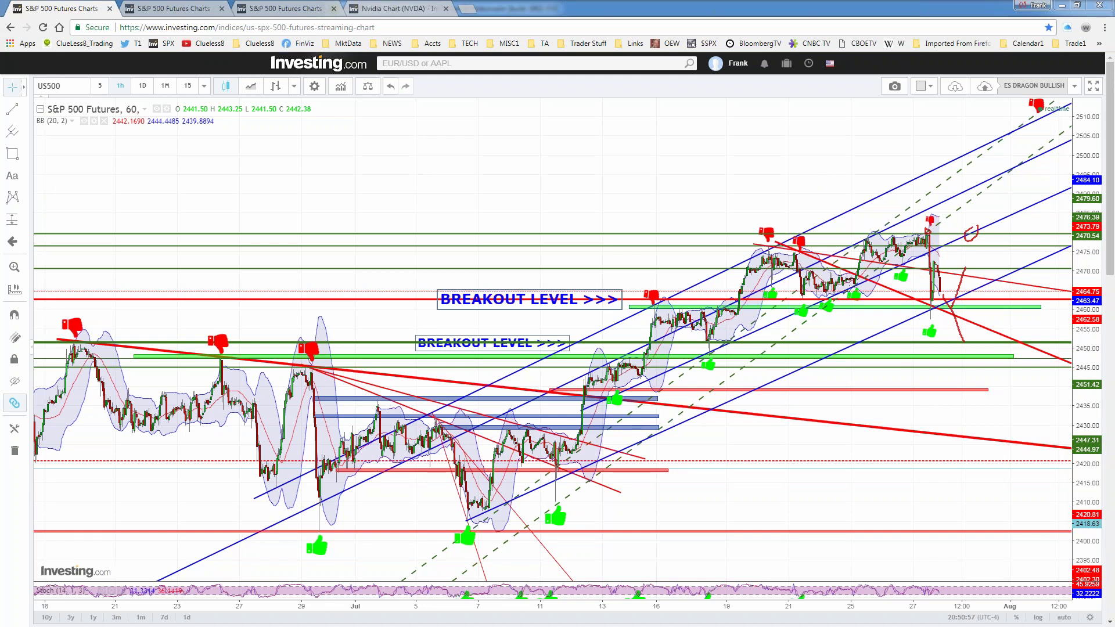
{"action": "key", "text": "Escape"}
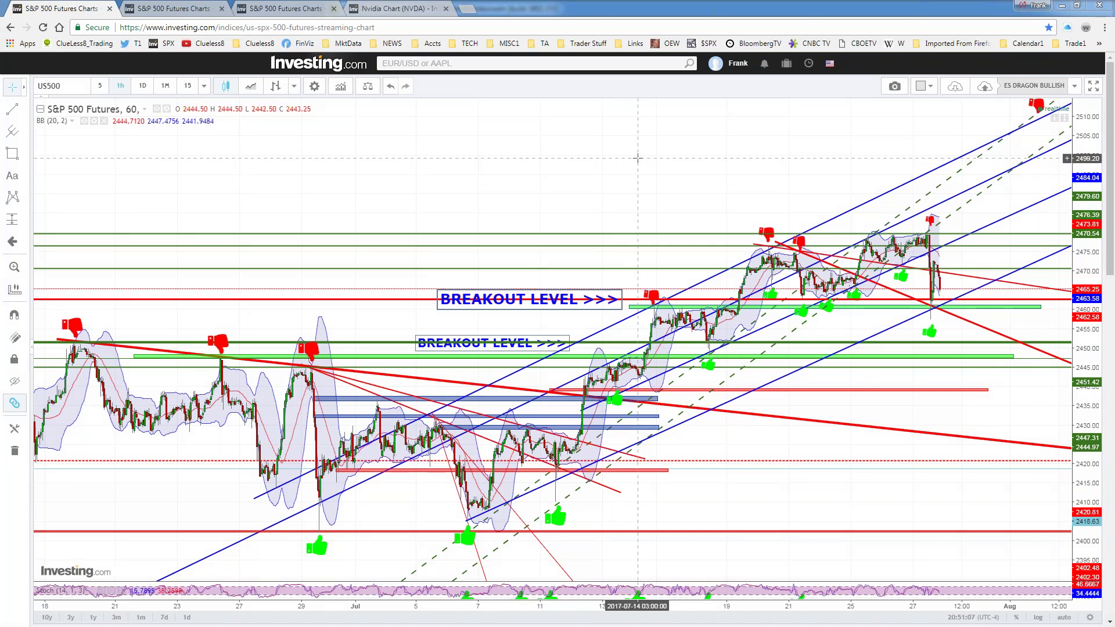
Move the red thumbs-down marker at the top right further to the right.
{"action": "left_click", "coordinate": [1035, 105]}
{"action": "left_click_drag", "start_coordinate": [1035, 106], "coordinate": [1083, 150]}
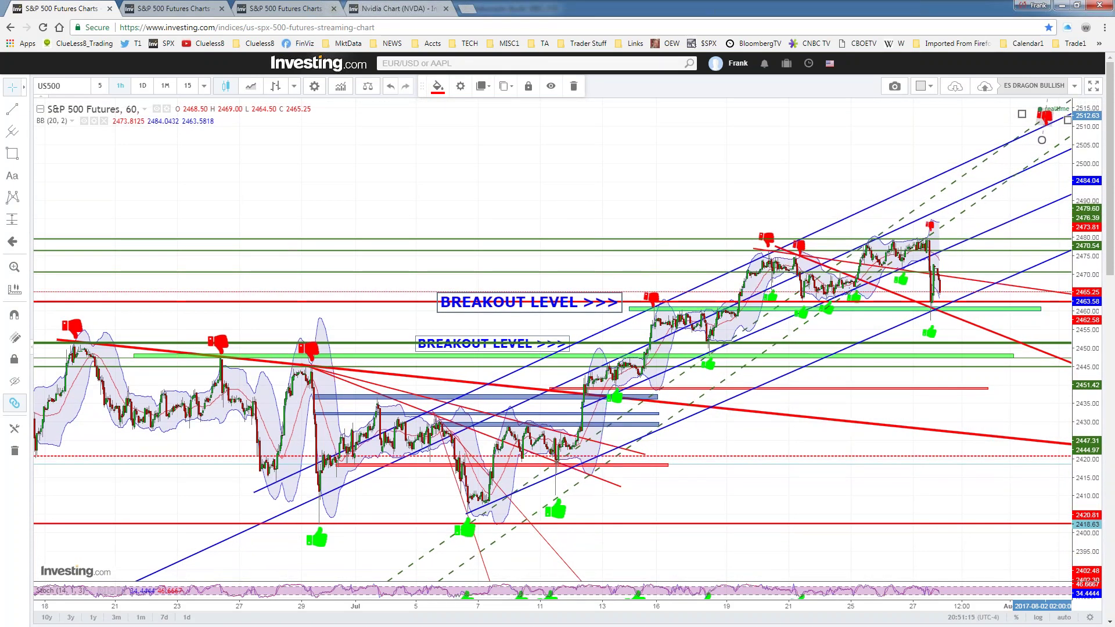
{"action": "left_click_drag", "start_coordinate": [1045, 112], "coordinate": [1056, 113]}
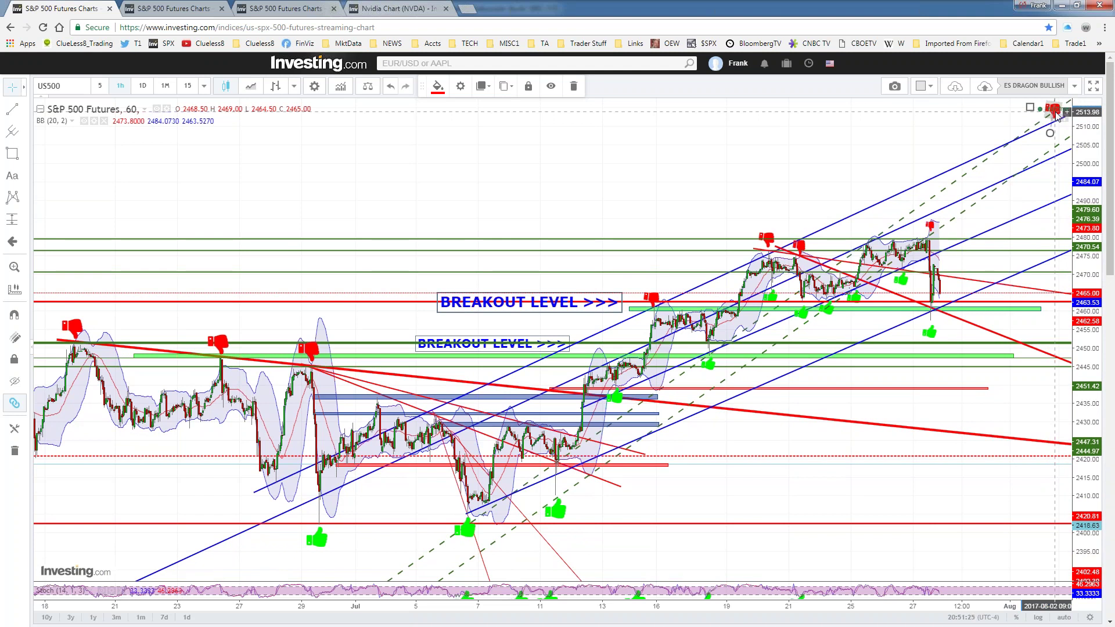
Select the green zone, then the lower blue channel line, then the red horizontal line near 2439.
{"action": "left_click", "coordinate": [945, 310]}
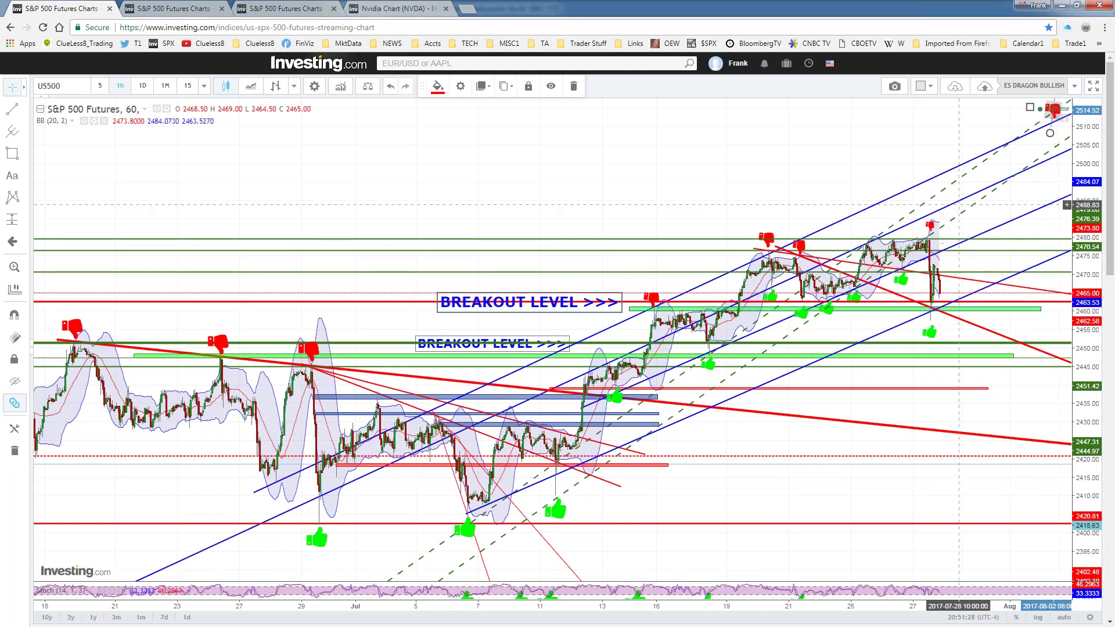
{"action": "left_click", "coordinate": [955, 187]}
{"action": "left_click", "coordinate": [956, 202]}
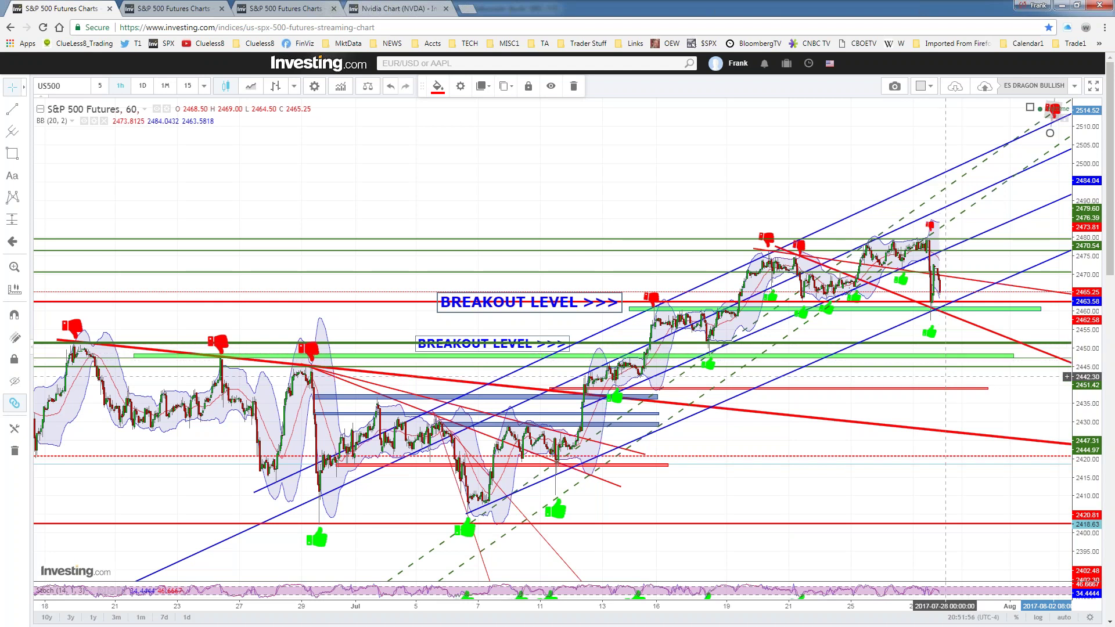
{"action": "left_click", "coordinate": [987, 388]}
Extend the red 2439 line's right end toward the latest candles.
{"action": "left_click_drag", "start_coordinate": [987, 387], "coordinate": [1068, 387]}
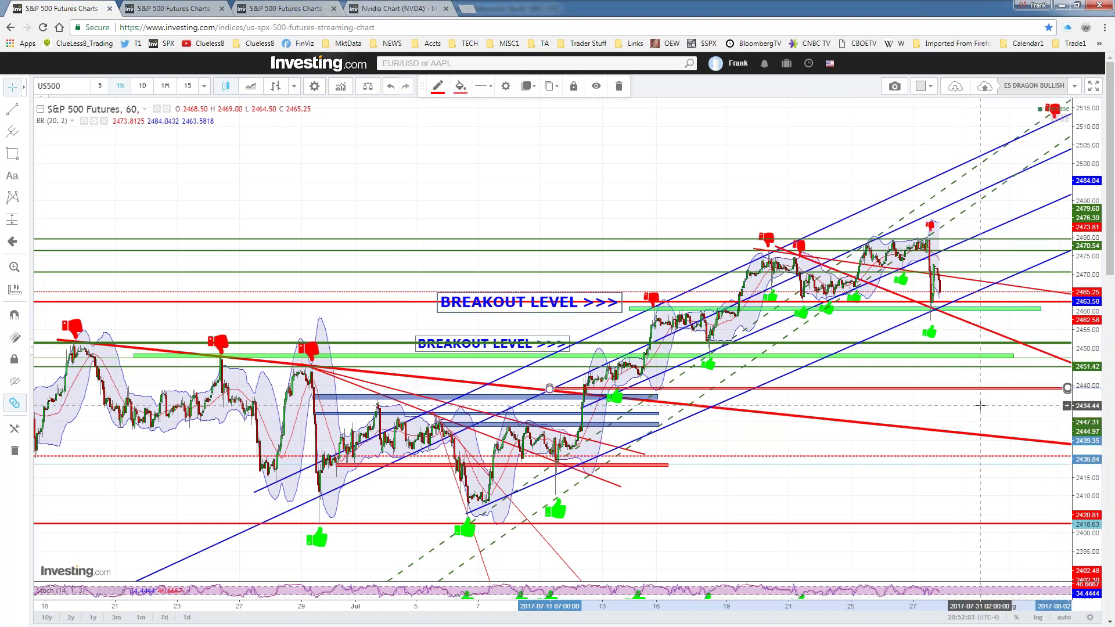
{"action": "left_click", "coordinate": [980, 405]}
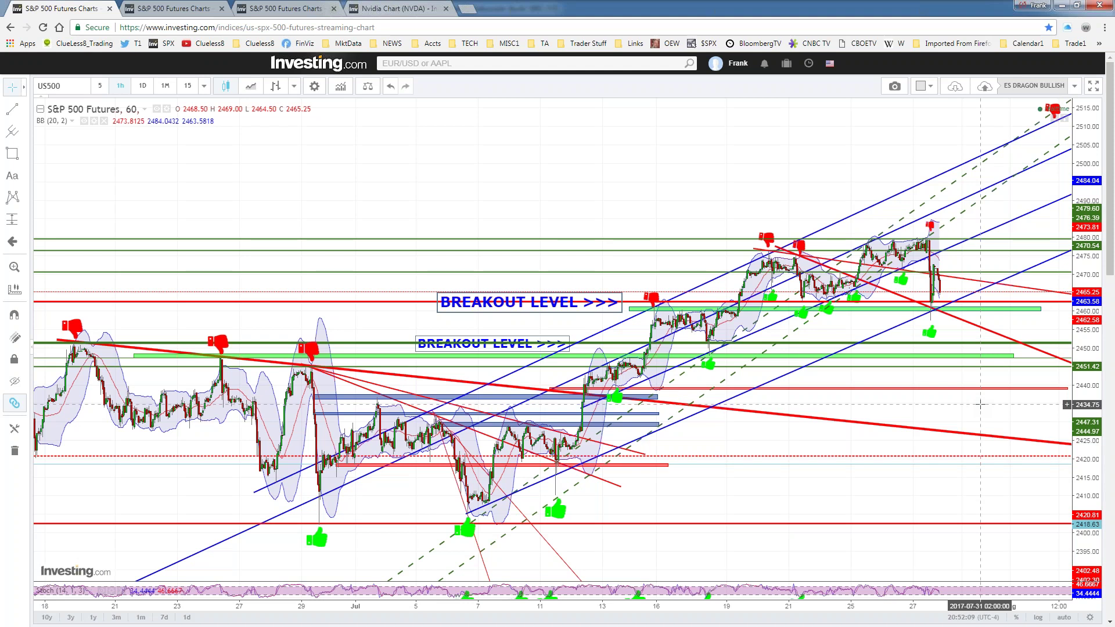
{"action": "scroll", "coordinate": [980, 405], "scroll_direction": "down", "scroll_amount": 1}
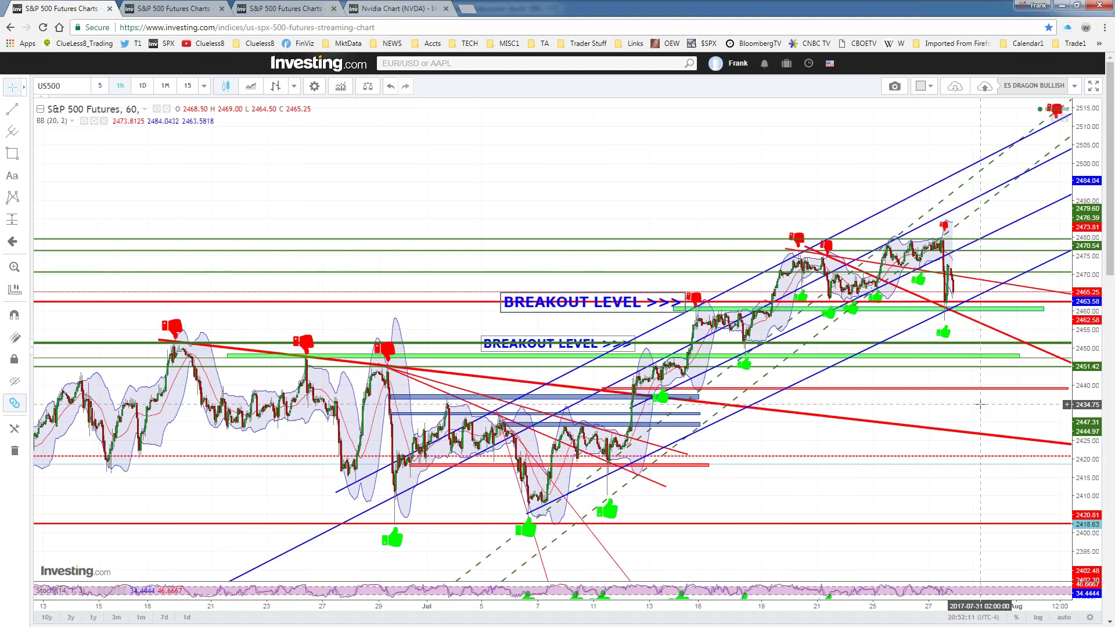
{"action": "scroll", "coordinate": [980, 405], "scroll_direction": "up", "scroll_amount": 1}
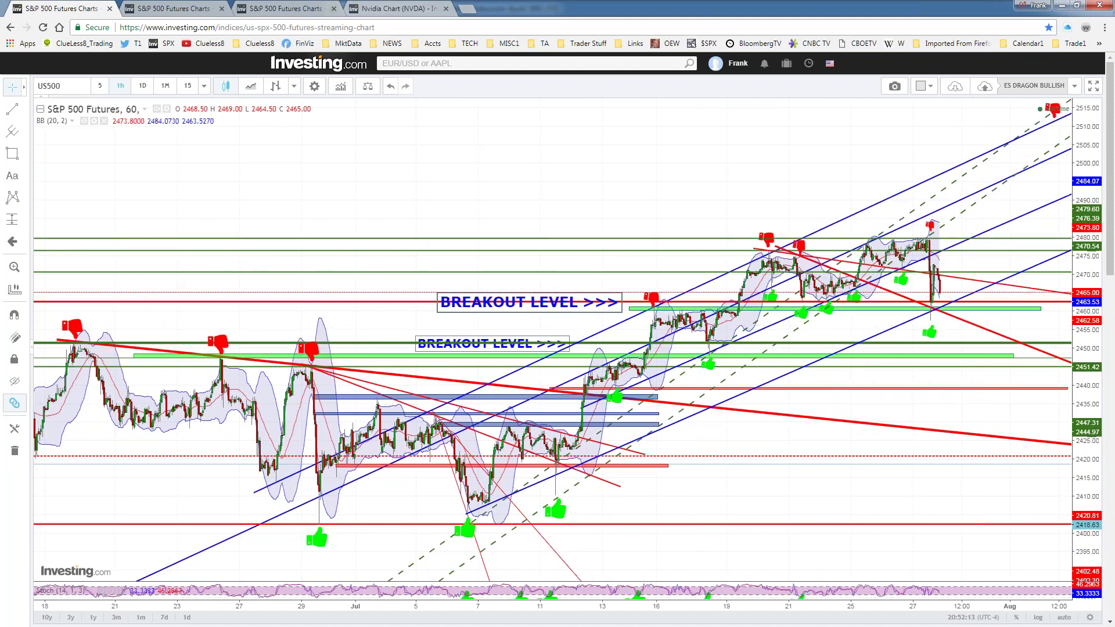
Stretch the hourly chart's price scale taller and pan up to show higher prices.
{"action": "left_click_drag", "start_coordinate": [1091, 227], "coordinate": [1091, 206]}
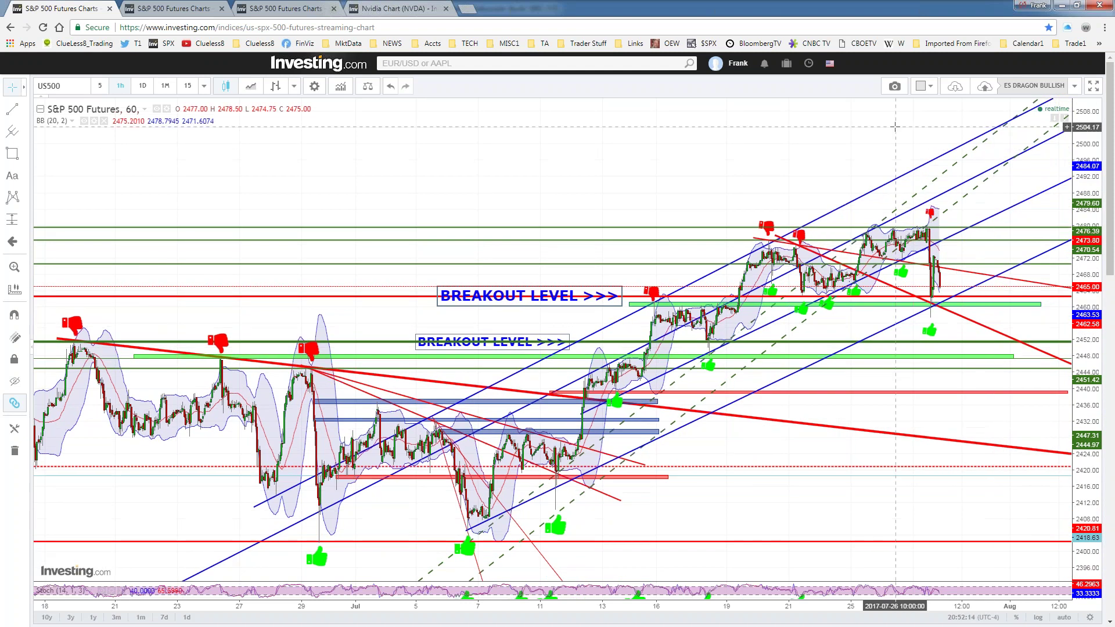
{"action": "left_click_drag", "start_coordinate": [895, 134], "coordinate": [892, 155]}
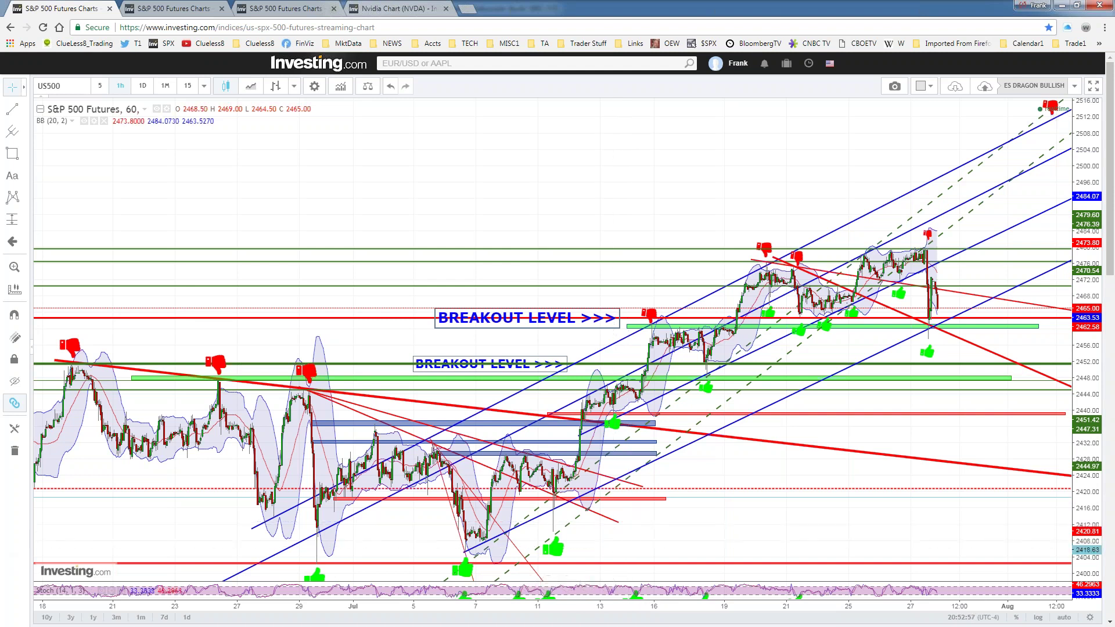
{"action": "left_click", "coordinate": [159, 10]}
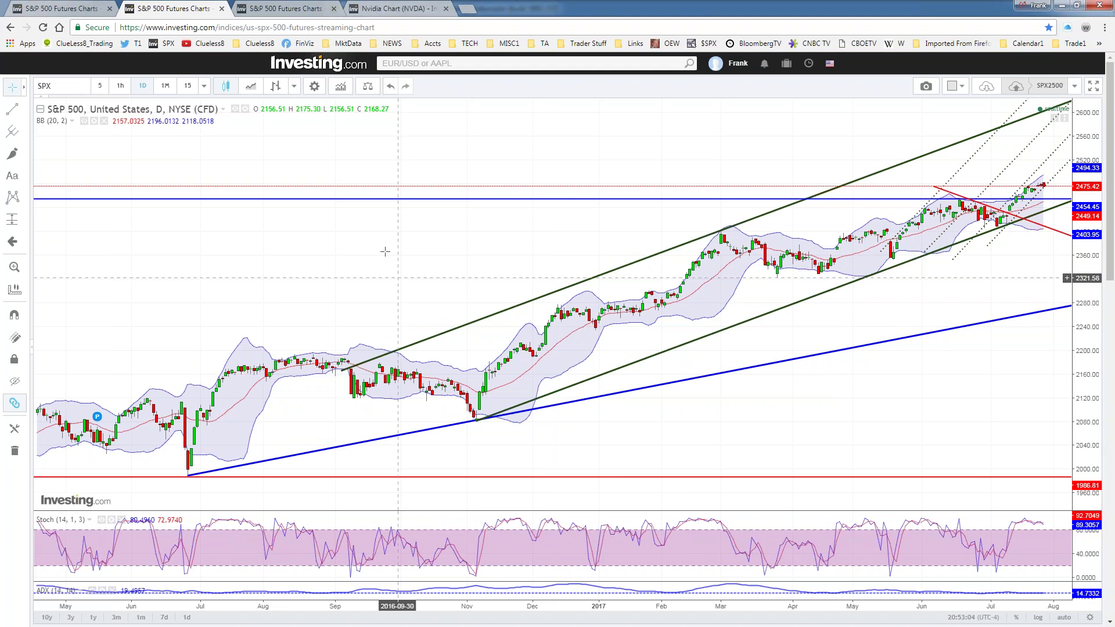
Resize the daily chart's panes so the price pane is taller and the Stoch pane smaller.
{"action": "scroll", "coordinate": [385, 251], "scroll_direction": "up", "scroll_amount": 2}
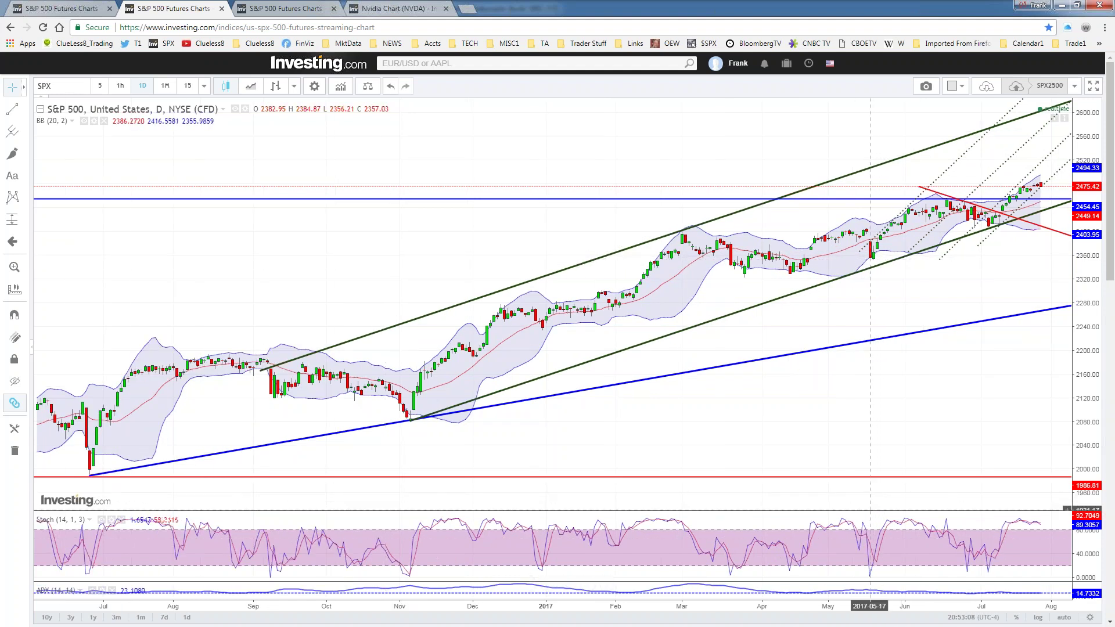
{"action": "left_click_drag", "start_coordinate": [872, 510], "coordinate": [864, 477]}
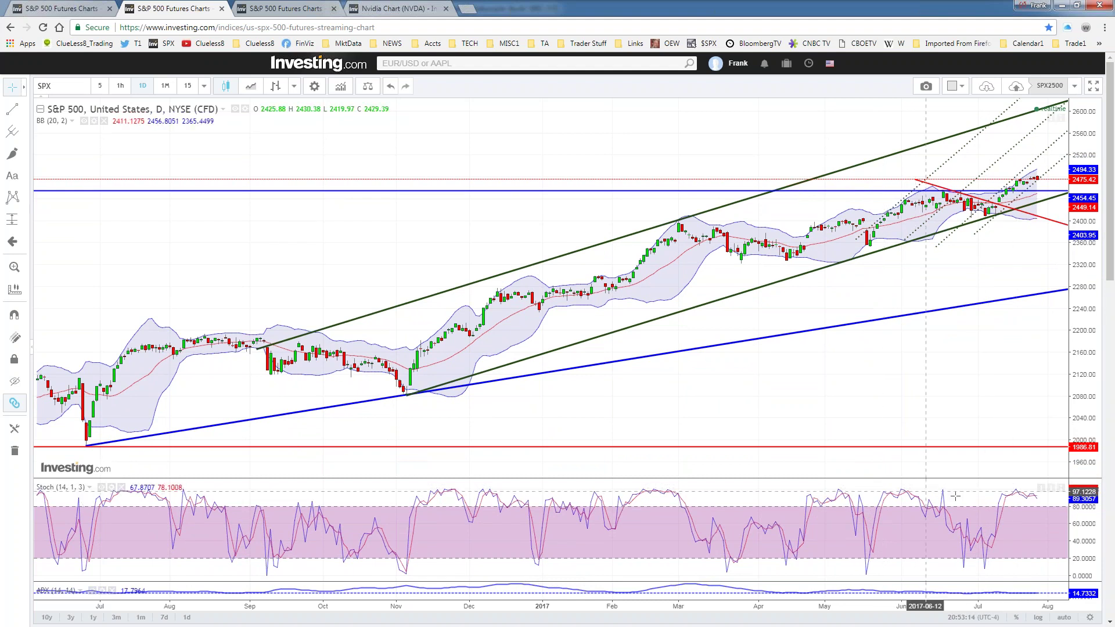
{"action": "scroll", "coordinate": [1003, 502], "scroll_direction": "down", "scroll_amount": 3}
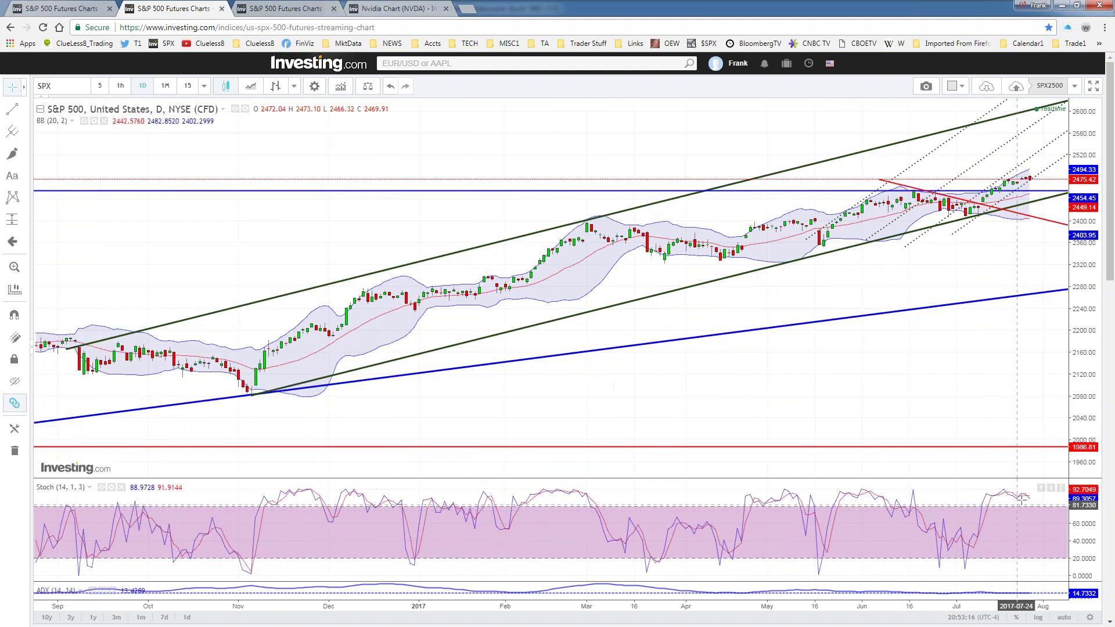
{"action": "scroll", "coordinate": [1014, 498], "scroll_direction": "up", "scroll_amount": 1}
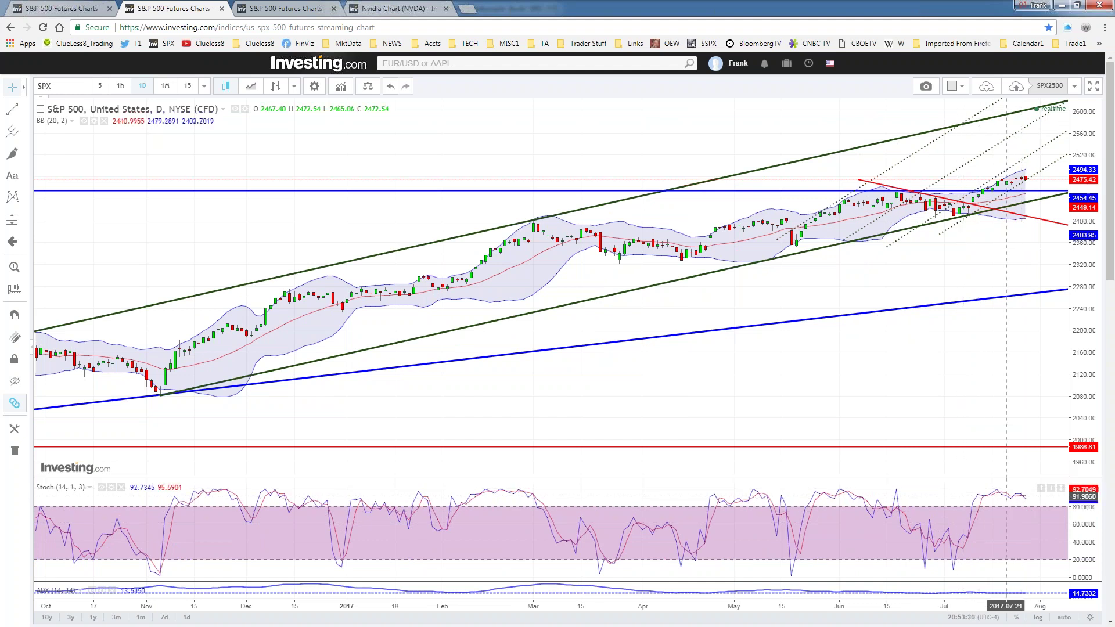
{"action": "left_click_drag", "start_coordinate": [943, 480], "coordinate": [945, 530]}
{"action": "scroll", "coordinate": [912, 458], "scroll_direction": "down", "scroll_amount": 3}
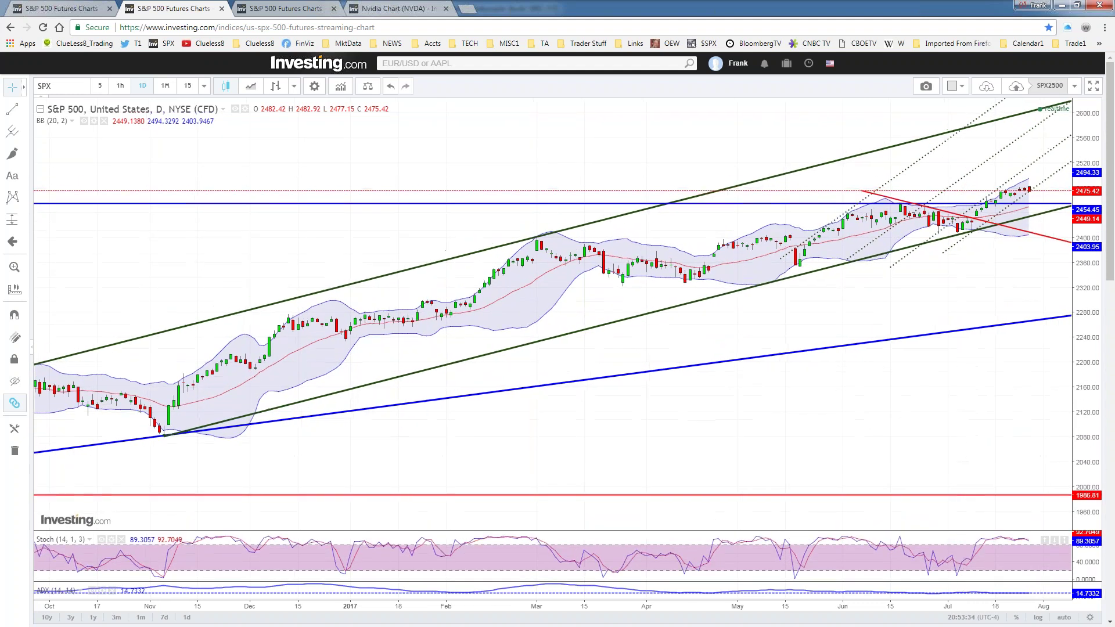
{"action": "scroll", "coordinate": [912, 458], "scroll_direction": "down", "scroll_amount": 1}
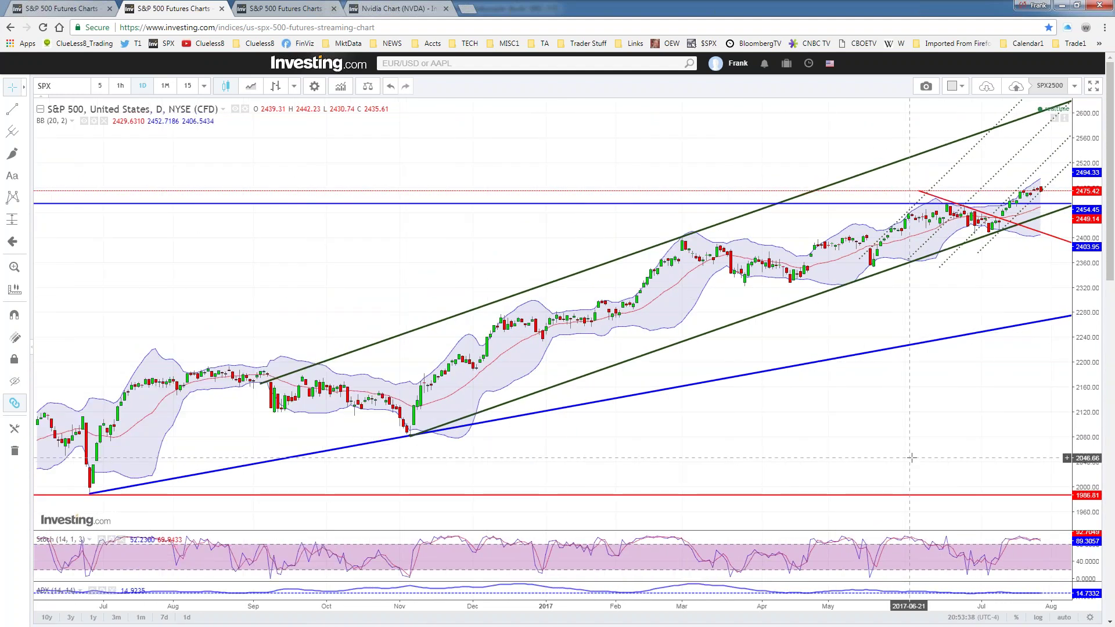
{"action": "scroll", "coordinate": [912, 458], "scroll_direction": "up", "scroll_amount": 1}
{"action": "scroll", "coordinate": [912, 458], "scroll_direction": "up", "scroll_amount": 1}
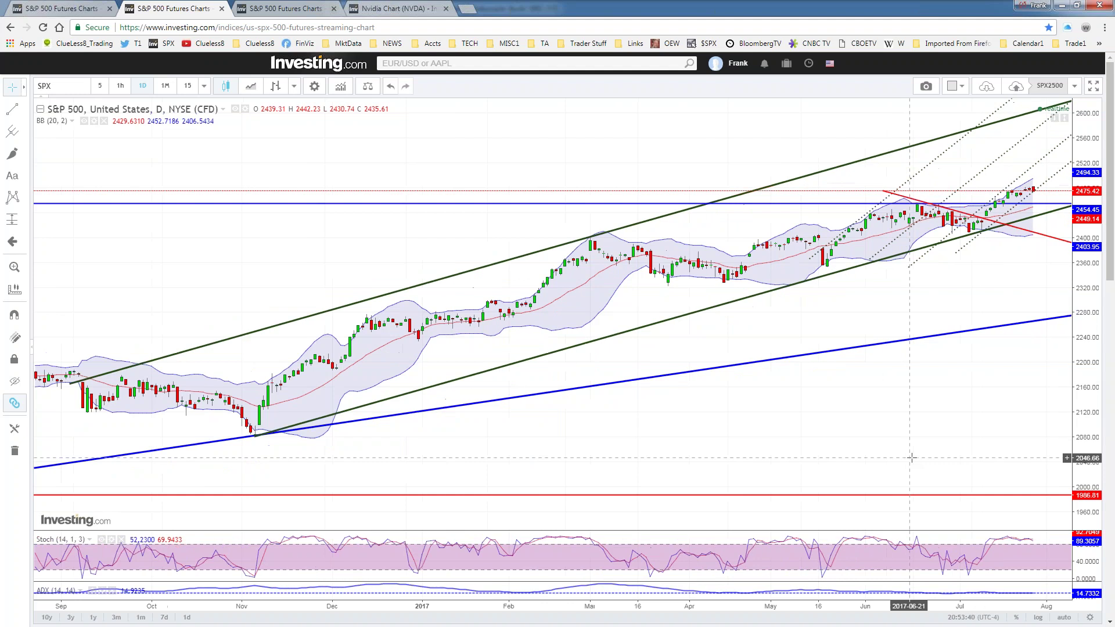
Raise the blue horizontal line on the daily chart slightly, to about 2456.
{"action": "left_click", "coordinate": [1036, 206]}
{"action": "left_click_drag", "start_coordinate": [1036, 208], "coordinate": [1005, 208]}
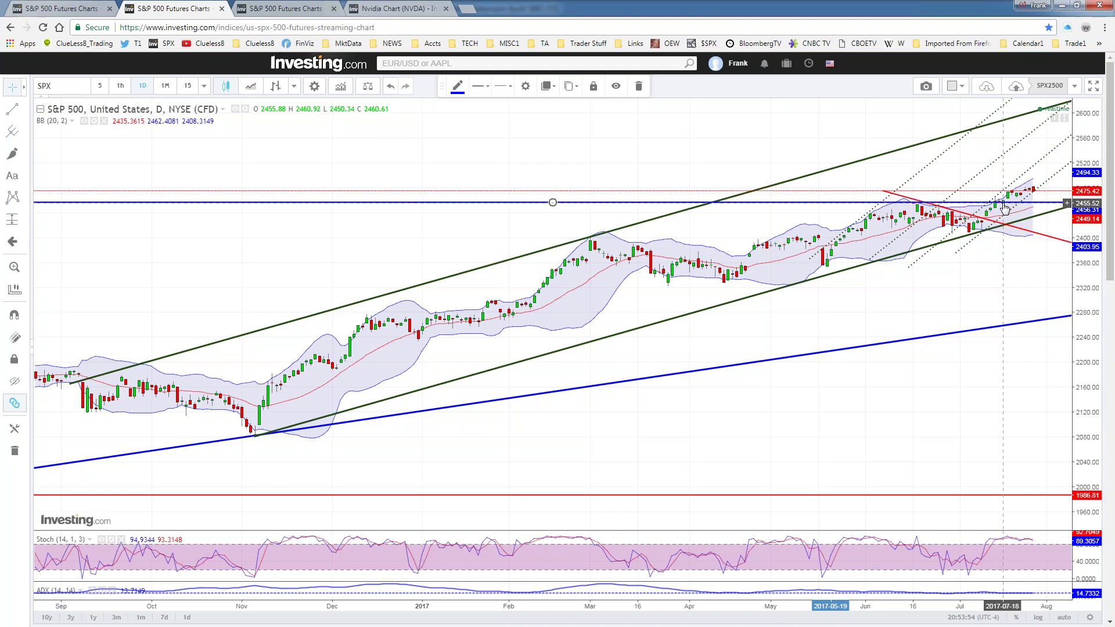
{"action": "left_click", "coordinate": [61, 8]}
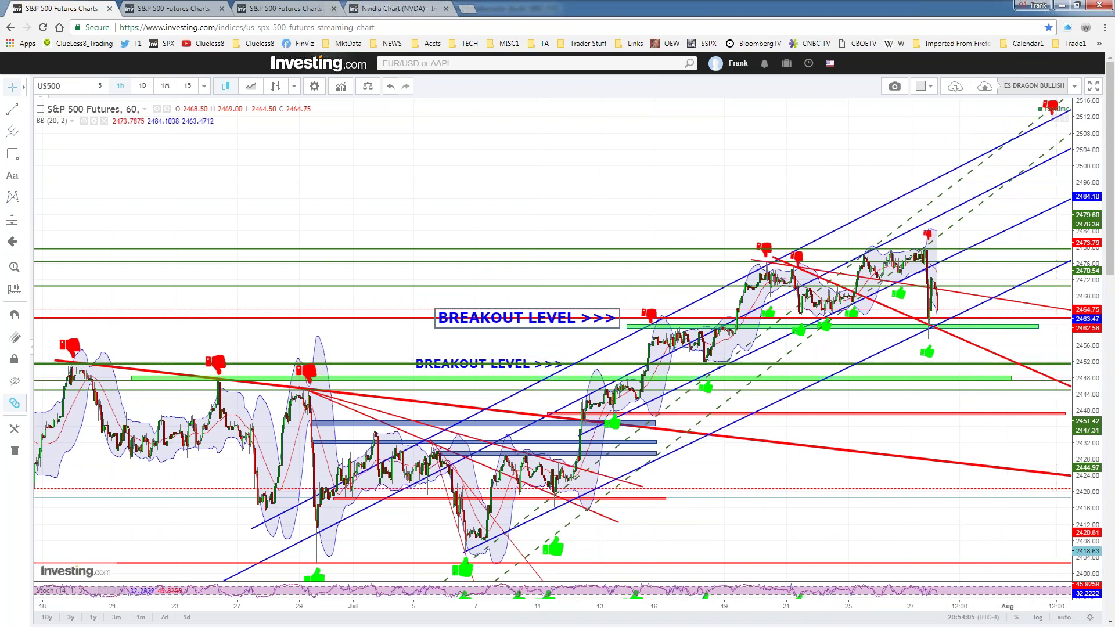
{"action": "left_click", "coordinate": [174, 8]}
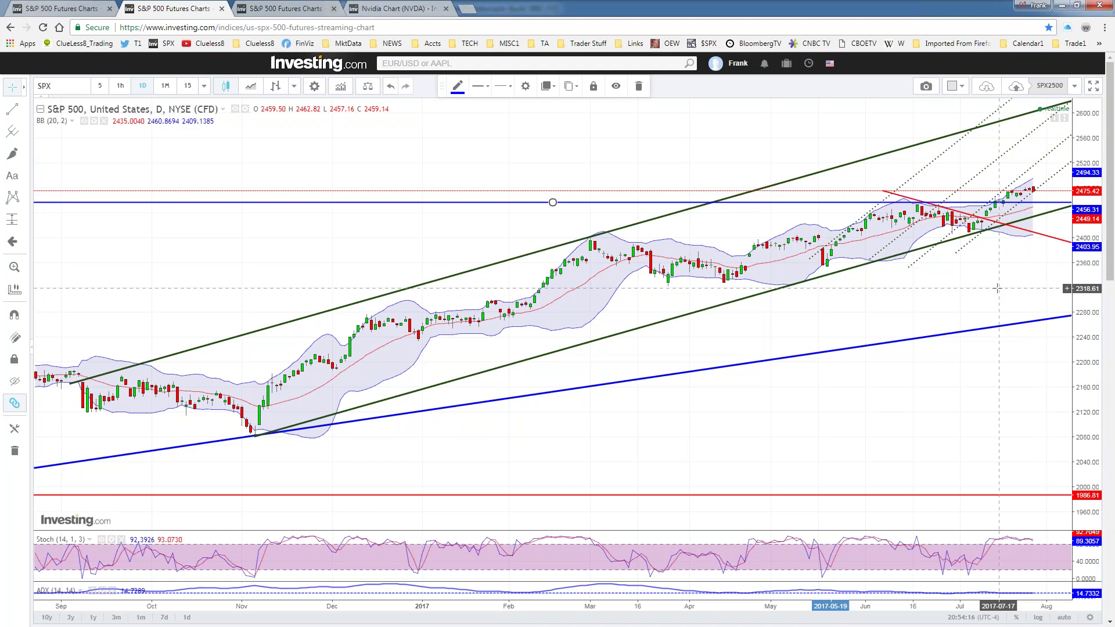
Lower the green channel line's left end to about 2031 in October 2016.
{"action": "scroll", "coordinate": [998, 289], "scroll_direction": "down", "scroll_amount": 1}
{"action": "scroll", "coordinate": [997, 289], "scroll_direction": "down", "scroll_amount": 1}
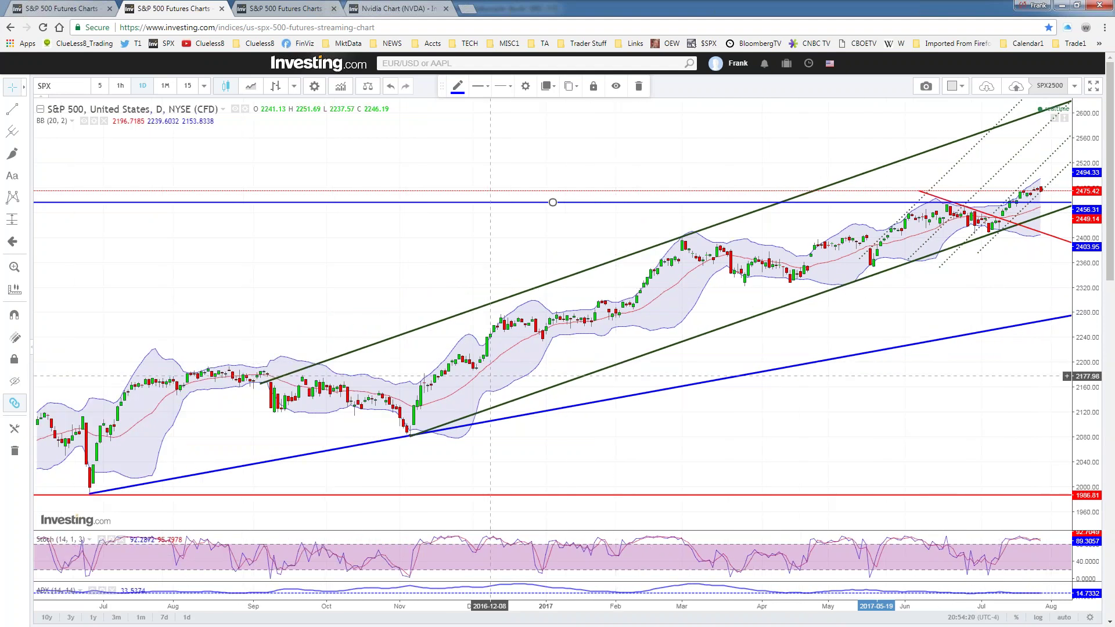
{"action": "left_click", "coordinate": [414, 433]}
{"action": "left_click_drag", "start_coordinate": [410, 436], "coordinate": [326, 467]}
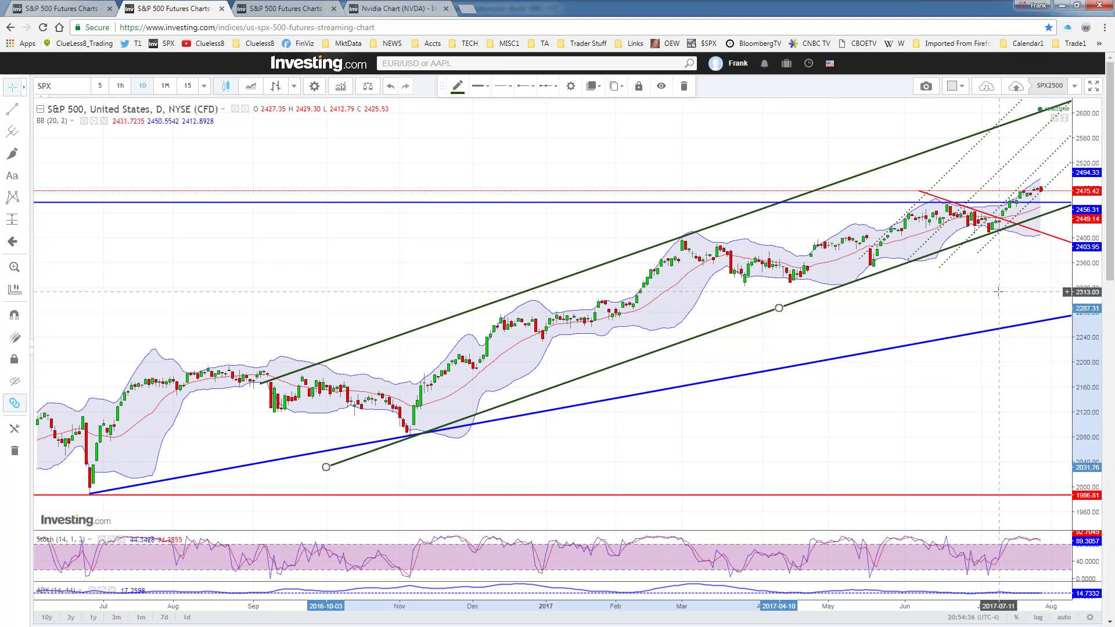
Zoom the S&P 500 daily chart's time axis to span about December 2016 through August 2017.
{"action": "scroll", "coordinate": [999, 292], "scroll_direction": "up", "scroll_amount": 3}
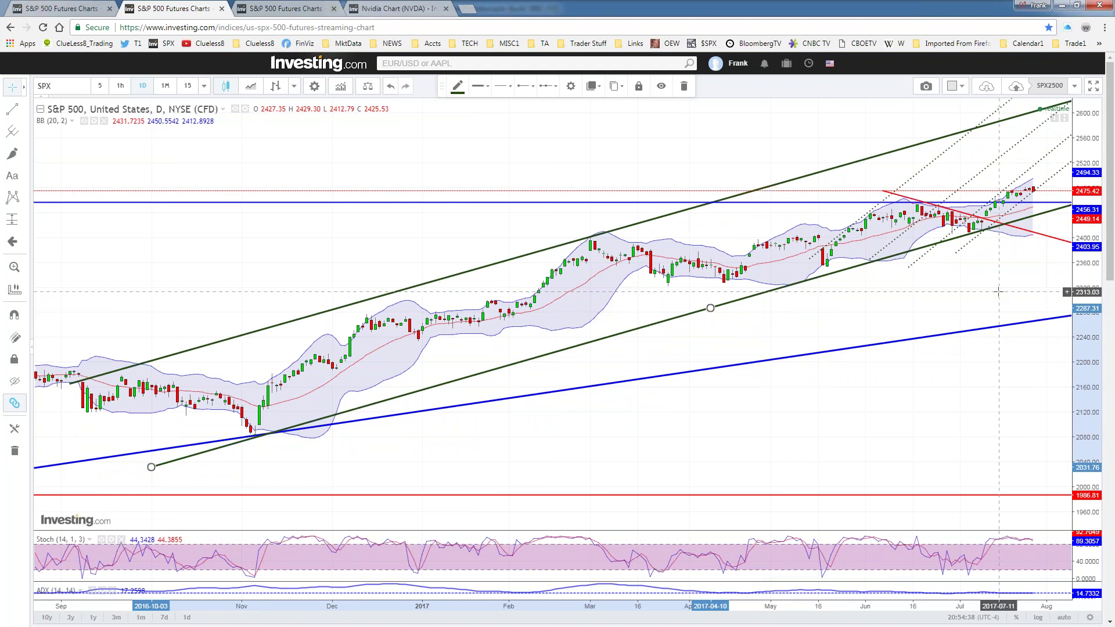
{"action": "scroll", "coordinate": [999, 291], "scroll_direction": "up", "scroll_amount": 3}
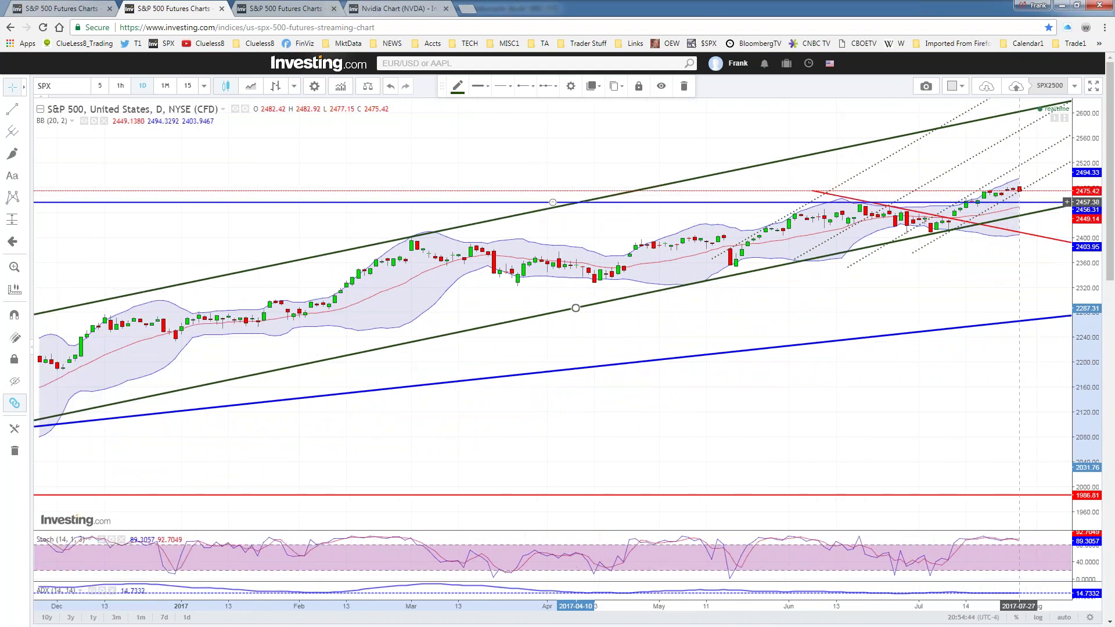
{"action": "scroll", "coordinate": [1019, 202], "scroll_direction": "down", "scroll_amount": 1}
{"action": "scroll", "coordinate": [1020, 202], "scroll_direction": "down", "scroll_amount": 1}
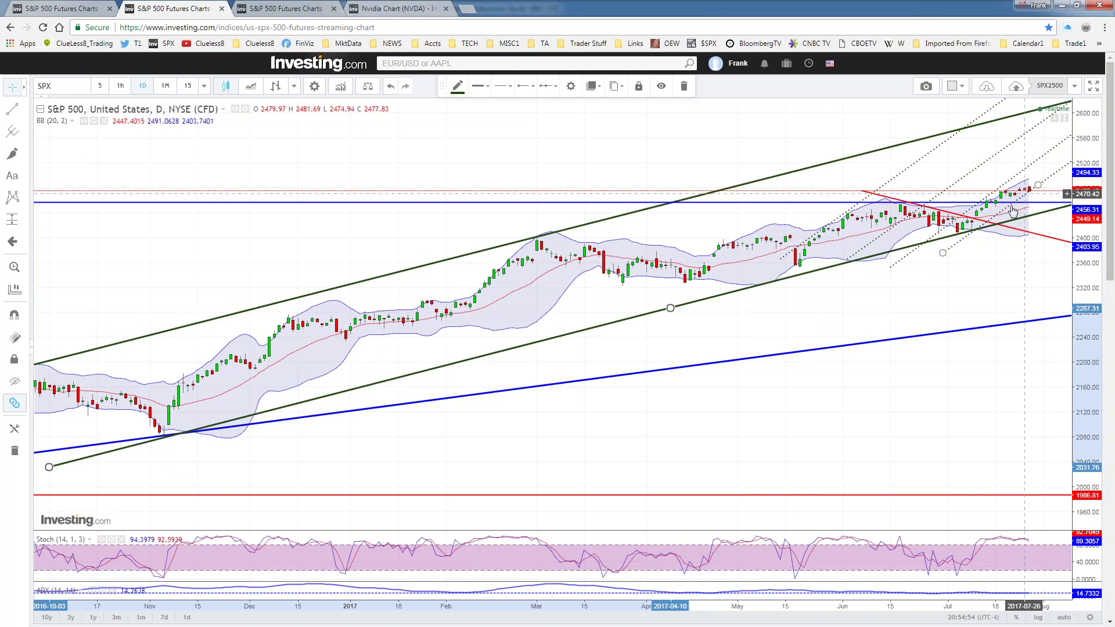
{"action": "scroll", "coordinate": [991, 249], "scroll_direction": "down", "scroll_amount": 2}
{"action": "scroll", "coordinate": [991, 250], "scroll_direction": "up", "scroll_amount": 2}
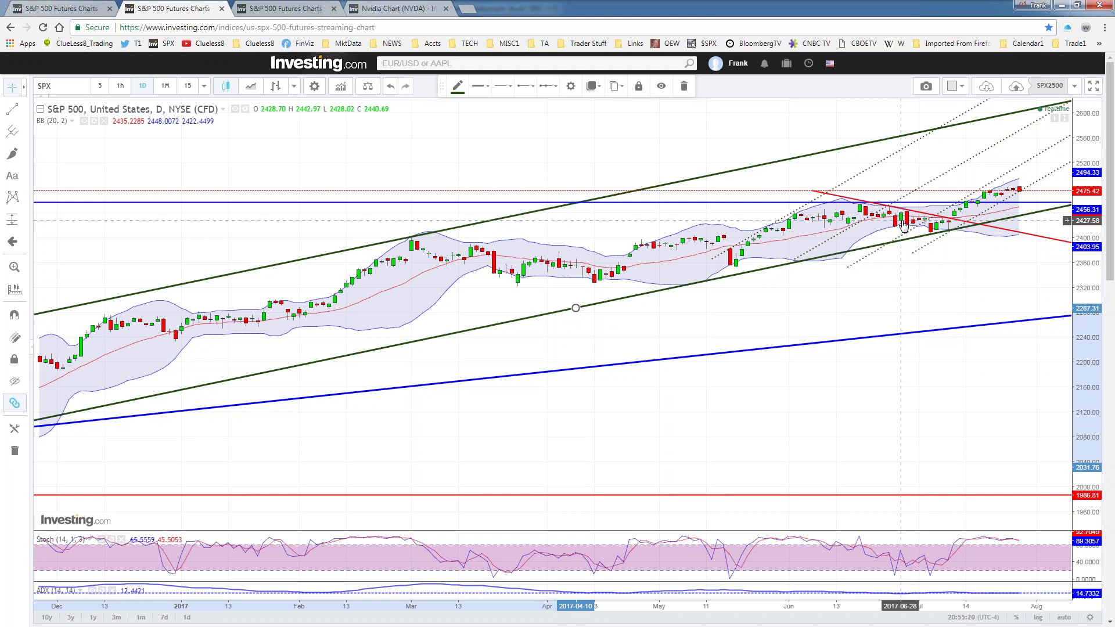
Select and deselect the red downward trend line, then zoom out until the axis starts in August 2016.
{"action": "left_click", "coordinate": [1027, 235]}
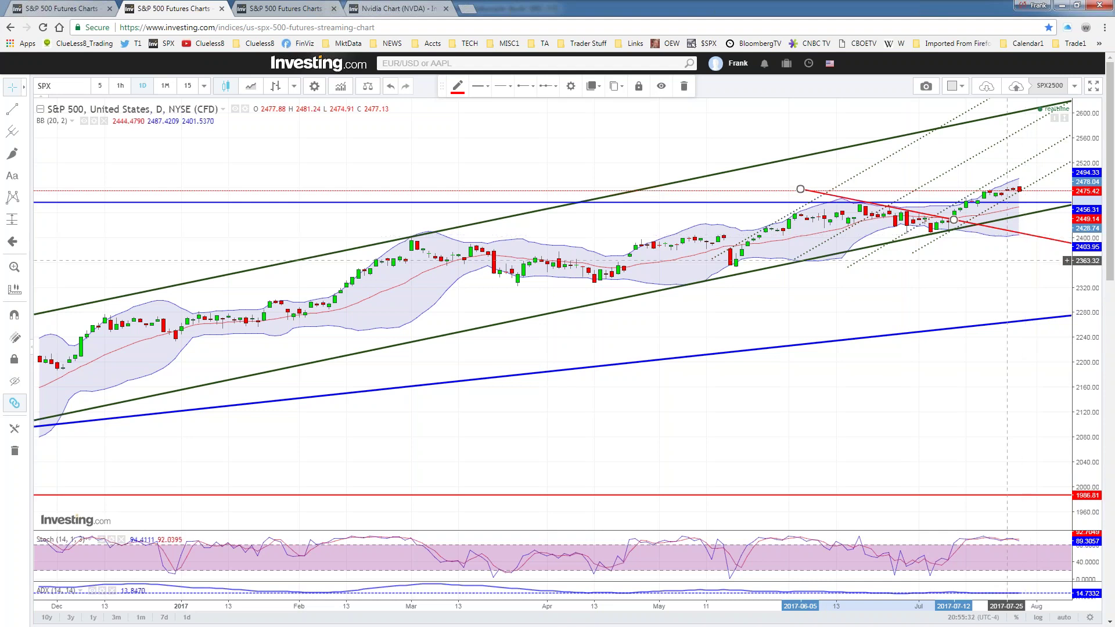
{"action": "scroll", "coordinate": [1008, 261], "scroll_direction": "down", "scroll_amount": 1}
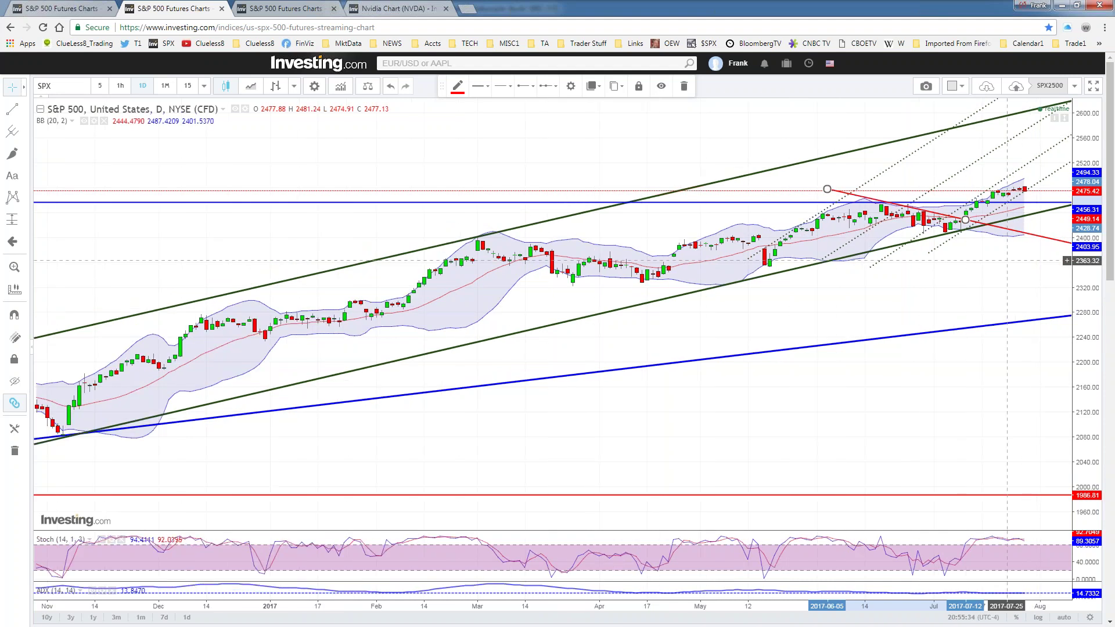
{"action": "left_click", "coordinate": [1008, 260]}
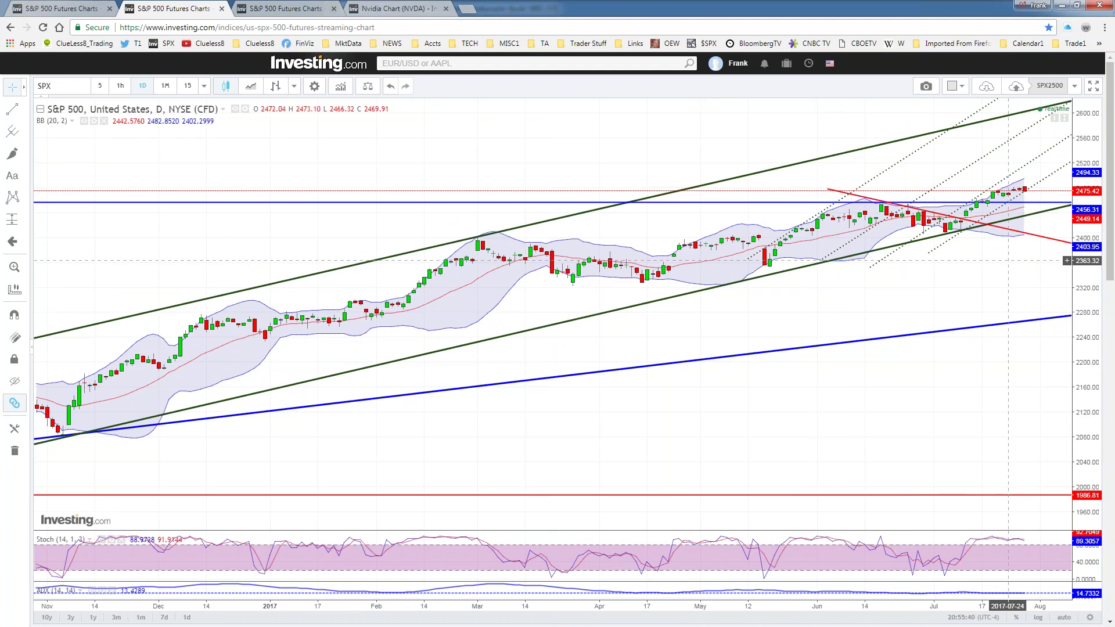
{"action": "scroll", "coordinate": [1007, 261], "scroll_direction": "down", "scroll_amount": 1}
{"action": "scroll", "coordinate": [1008, 260], "scroll_direction": "down", "scroll_amount": 1}
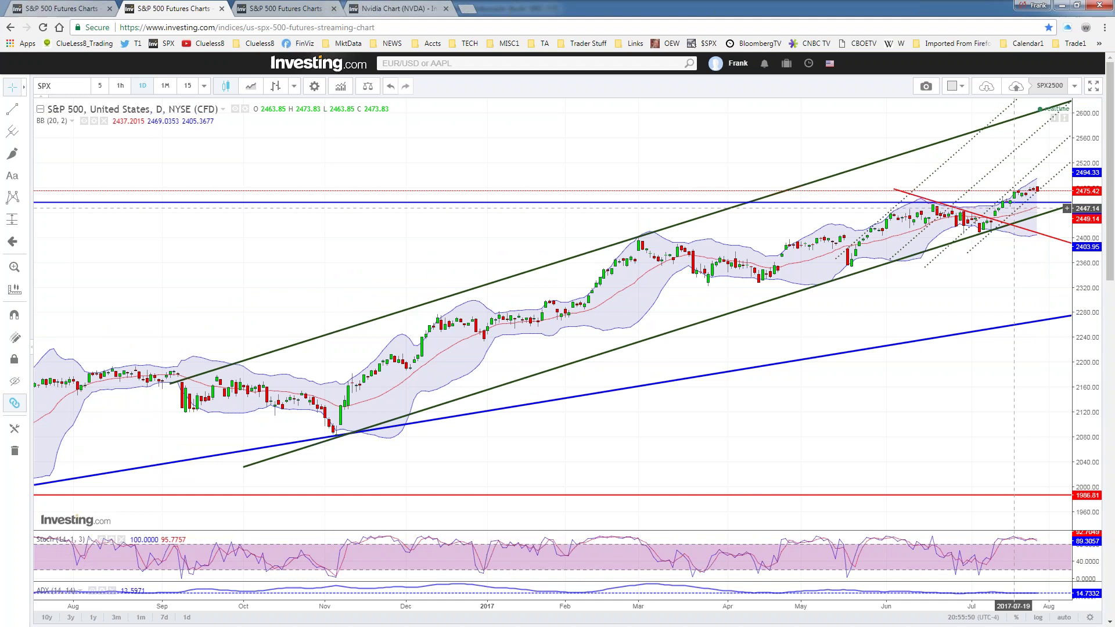
Shift the dotted trend line near the latest candles down and left, then zoom to start at July 2016.
{"action": "left_click", "coordinate": [983, 239]}
{"action": "left_click_drag", "start_coordinate": [983, 240], "coordinate": [979, 243]}
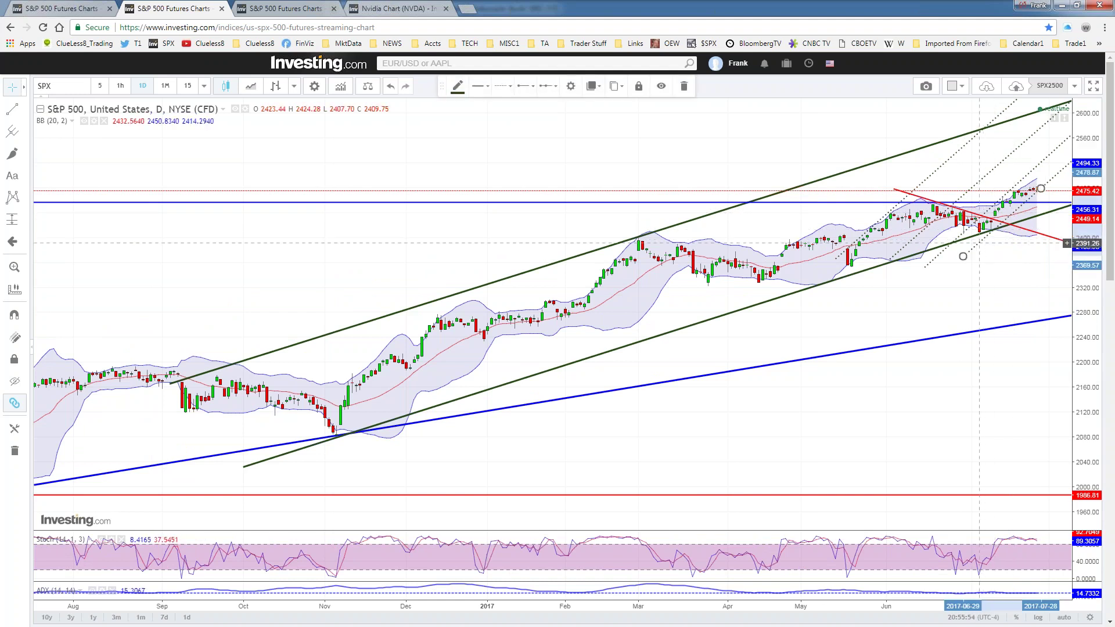
{"action": "left_click", "coordinate": [995, 263]}
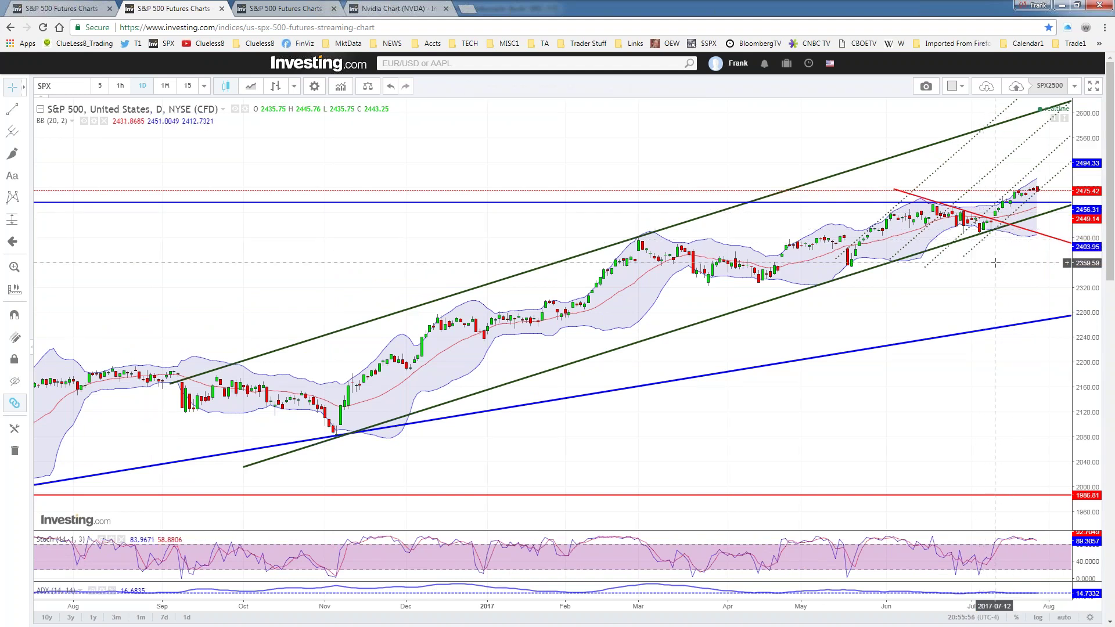
{"action": "scroll", "coordinate": [995, 263], "scroll_direction": "down", "scroll_amount": 1}
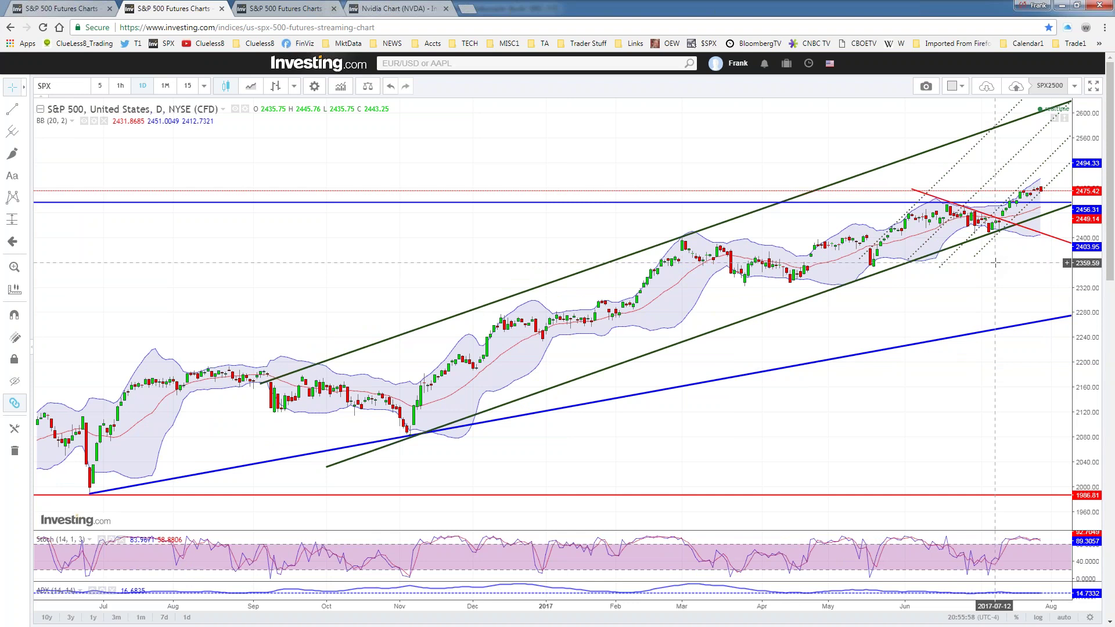
{"action": "scroll", "coordinate": [995, 263], "scroll_direction": "down", "scroll_amount": 1}
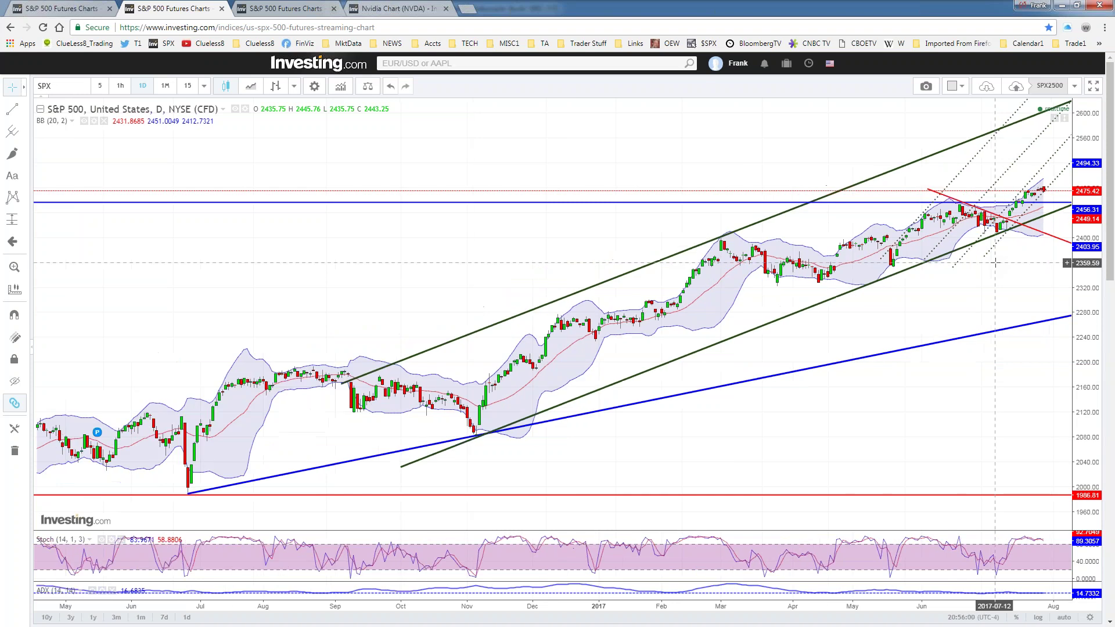
{"action": "scroll", "coordinate": [995, 263], "scroll_direction": "up", "scroll_amount": 1}
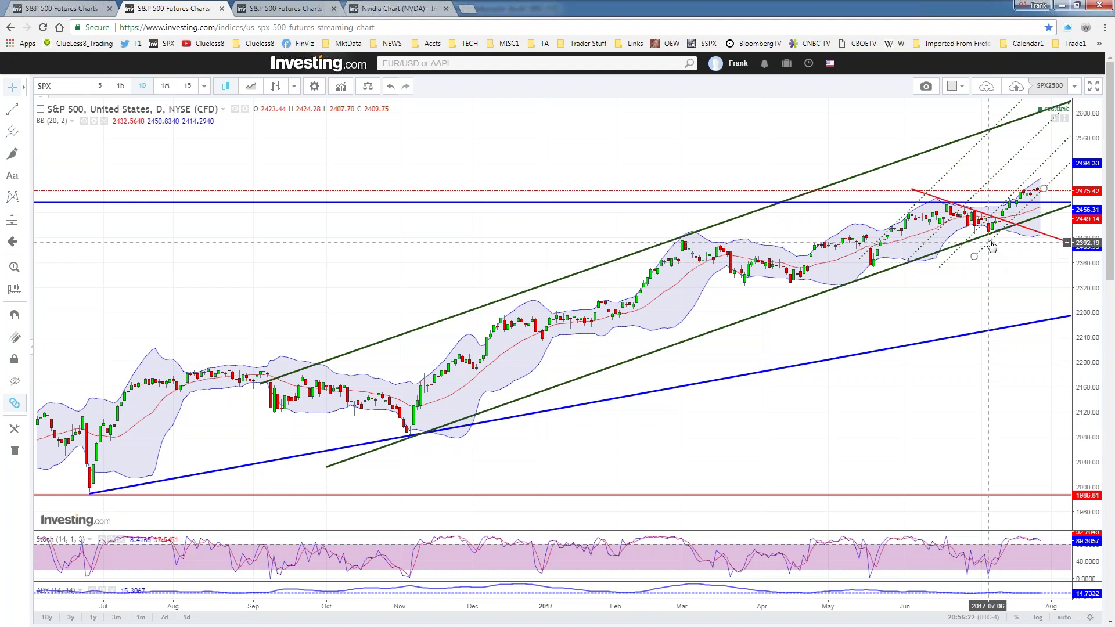
{"action": "left_click", "coordinate": [990, 241]}
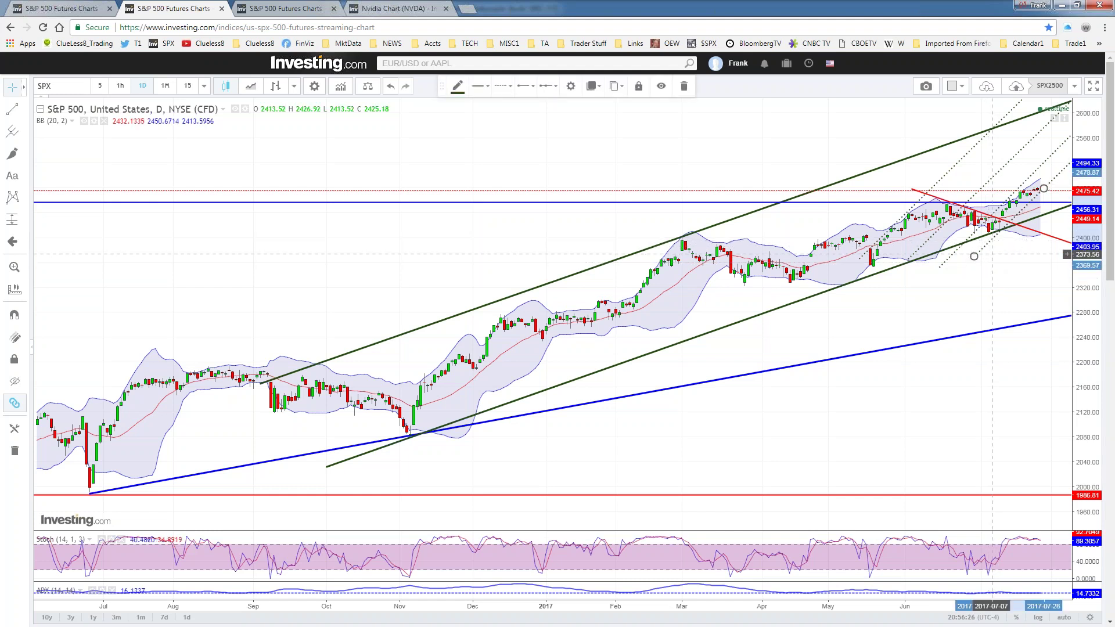
{"action": "left_click", "coordinate": [992, 278]}
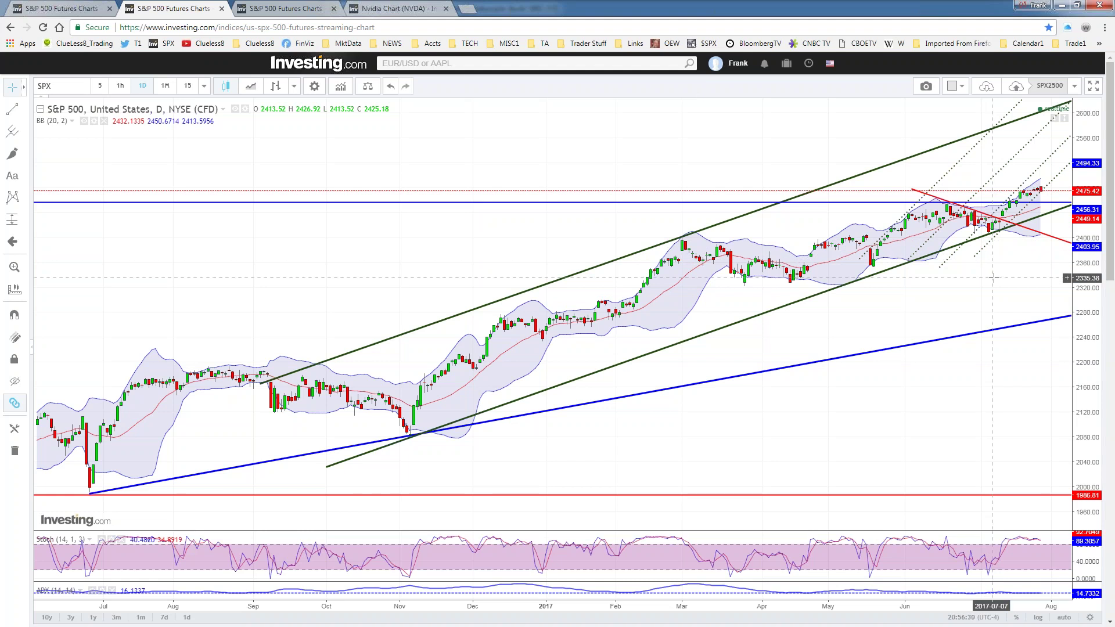
{"action": "scroll", "coordinate": [993, 279], "scroll_direction": "up", "scroll_amount": 2}
{"action": "scroll", "coordinate": [993, 278], "scroll_direction": "down", "scroll_amount": 2}
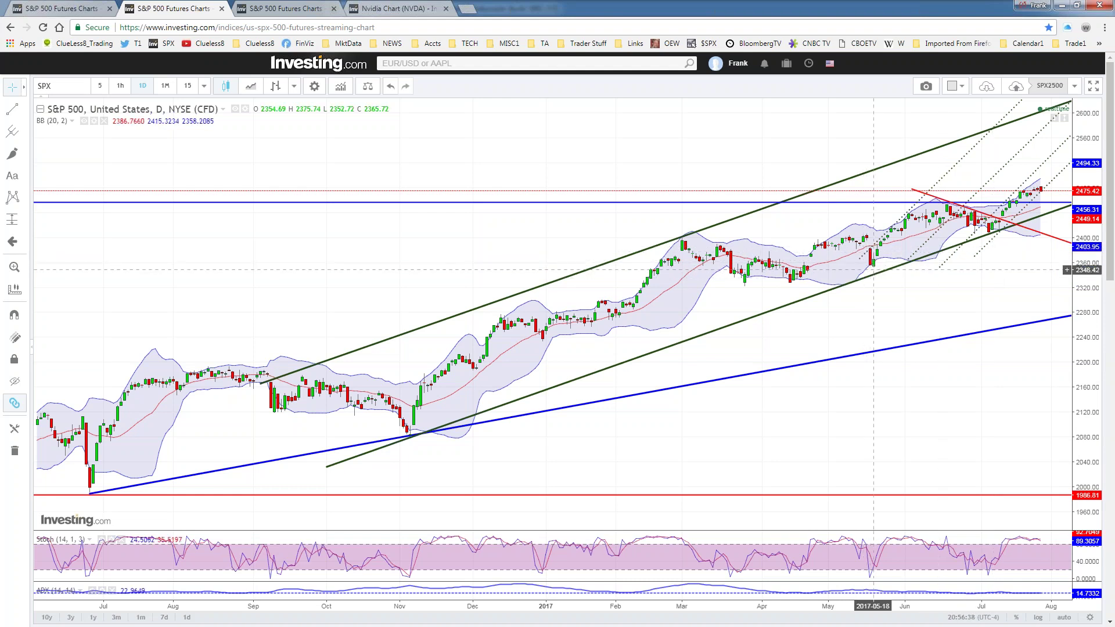
{"action": "left_click", "coordinate": [880, 253]}
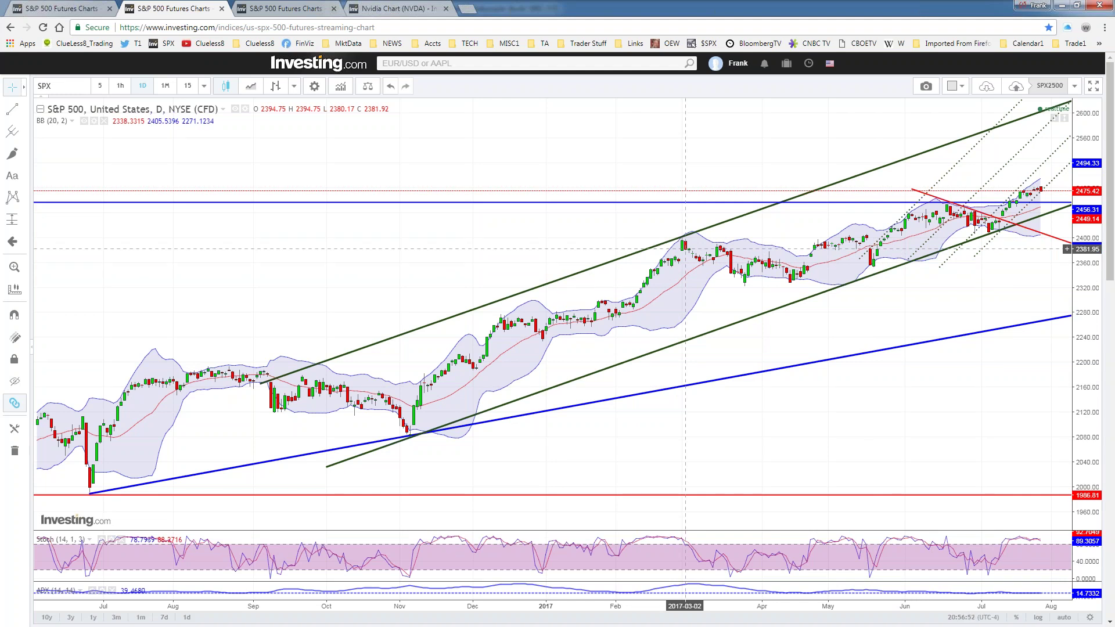
Rescale the price axis, then place a red horizontal support line near 2352 and nudge it to 2354.17.
{"action": "scroll", "coordinate": [769, 401], "scroll_direction": "down", "scroll_amount": 2}
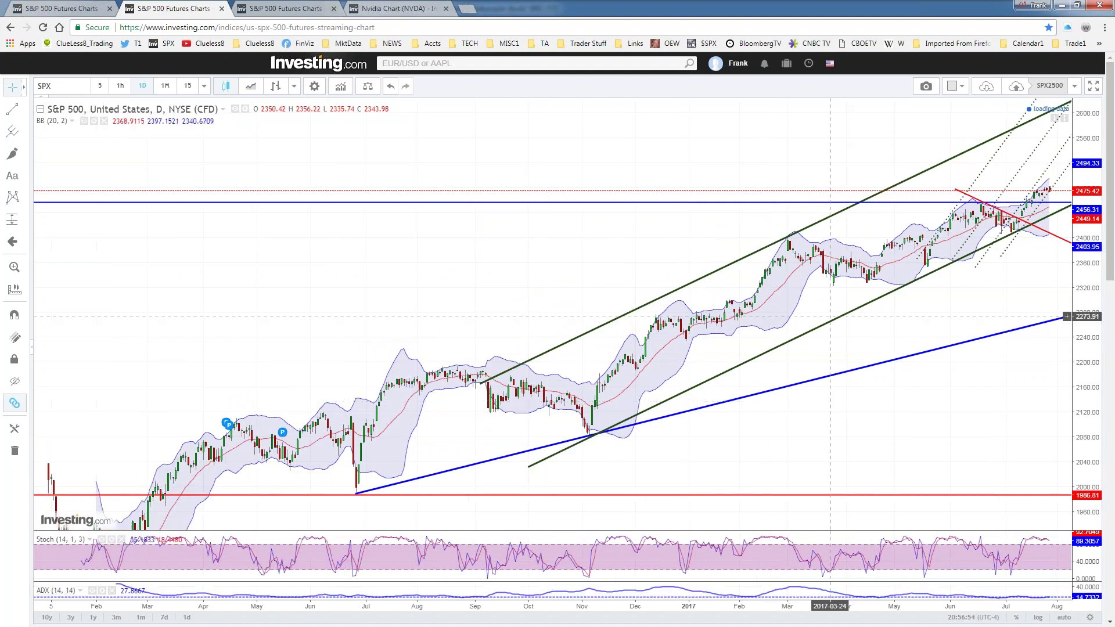
{"action": "left_click_drag", "start_coordinate": [1091, 158], "coordinate": [1091, 166]}
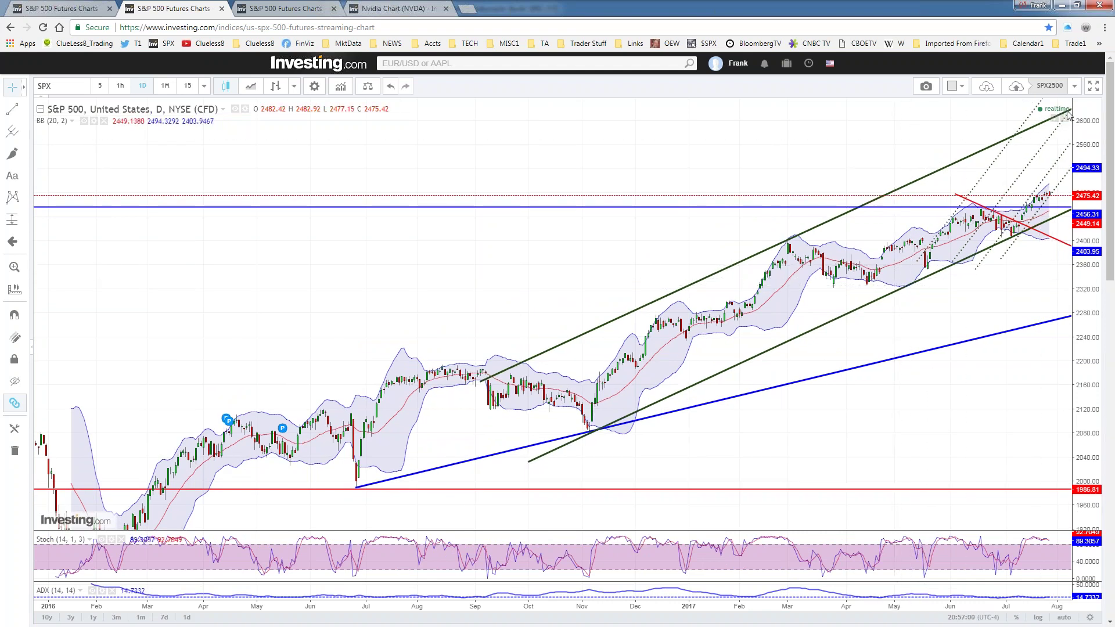
{"action": "left_click_drag", "start_coordinate": [1088, 133], "coordinate": [1088, 143]}
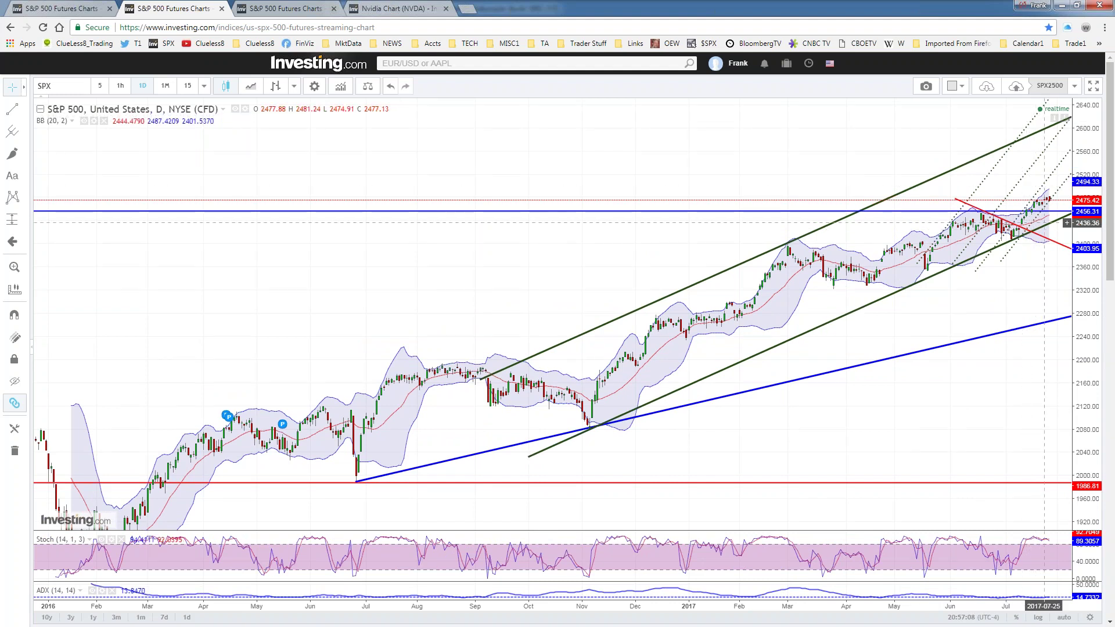
{"action": "left_click", "coordinate": [1049, 238]}
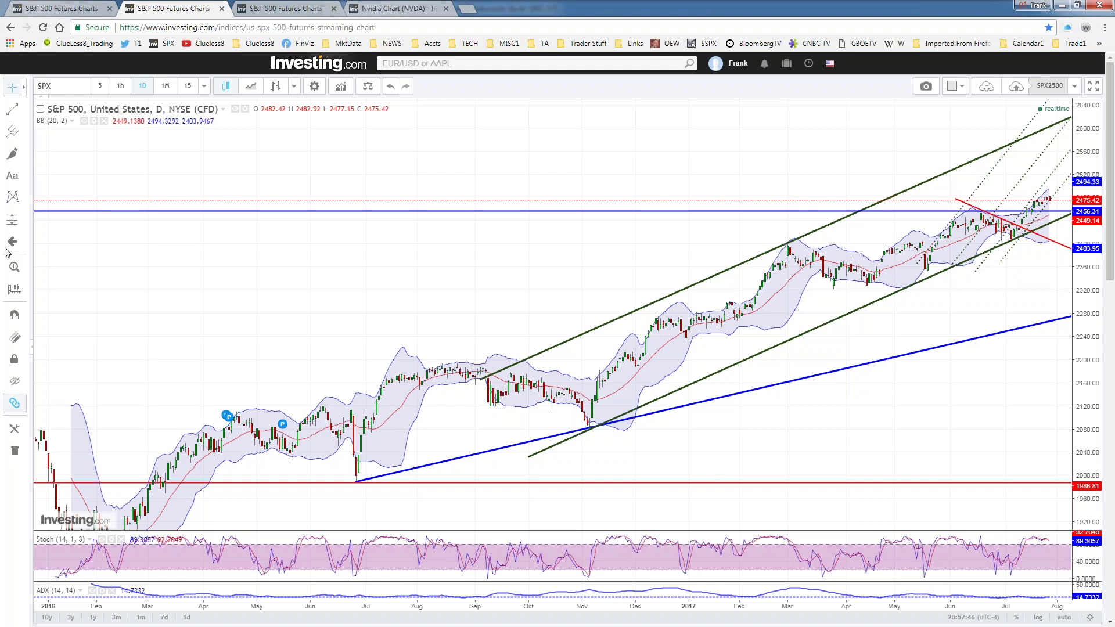
{"action": "left_click", "coordinate": [25, 114]}
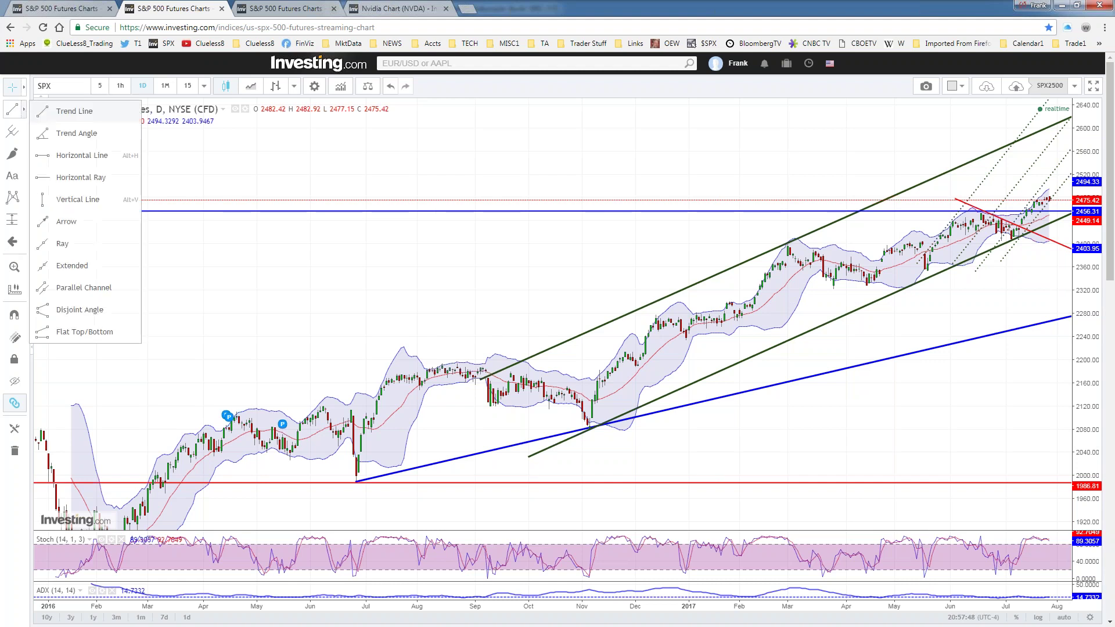
{"action": "left_click", "coordinate": [67, 152]}
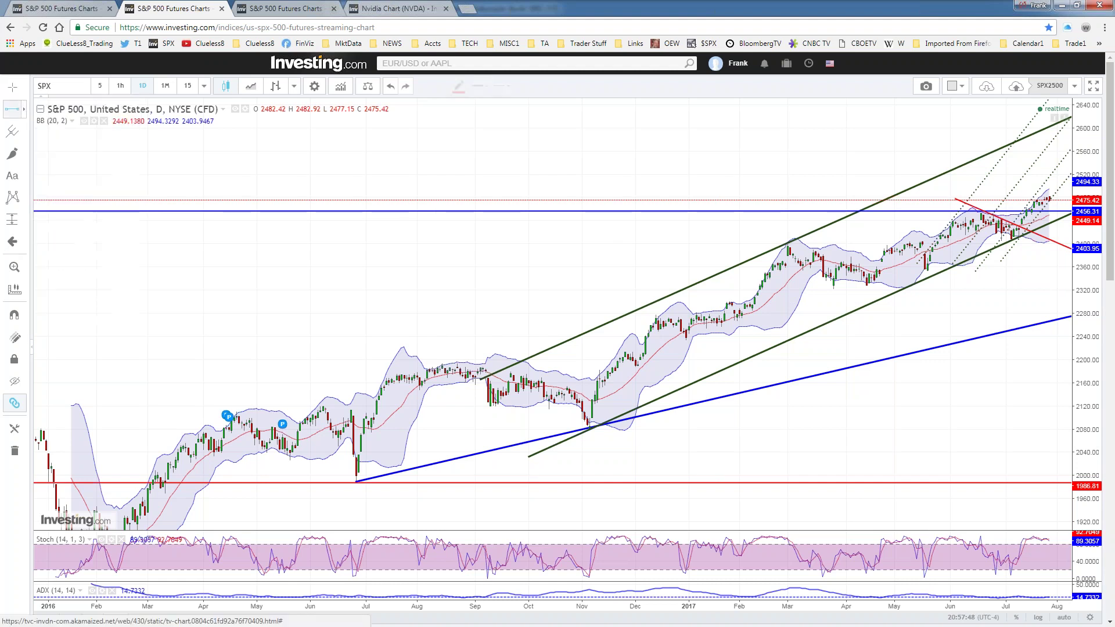
{"action": "left_click", "coordinate": [917, 272]}
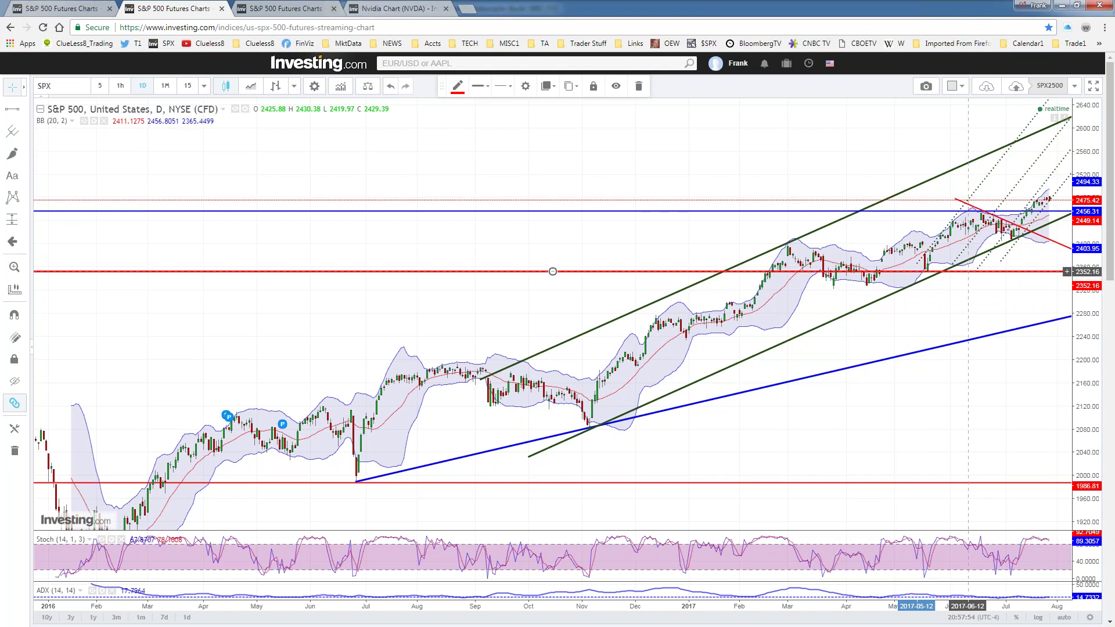
{"action": "left_click_drag", "start_coordinate": [906, 272], "coordinate": [917, 270]}
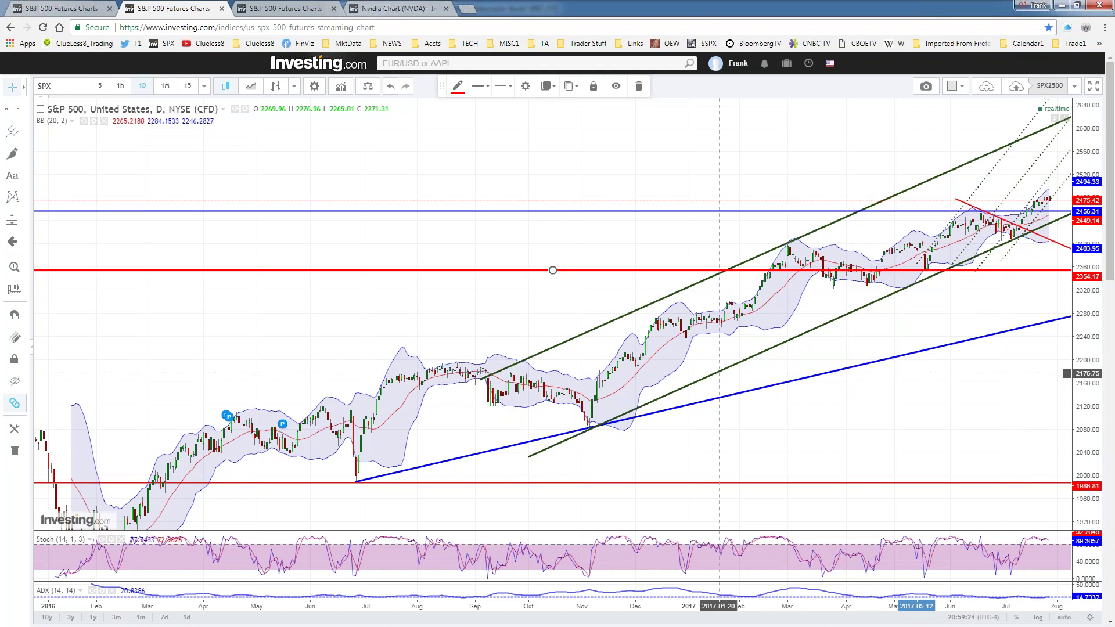
Nudge the lower green channel line slightly down and left, then select the red 2354.17 support line.
{"action": "left_click", "coordinate": [721, 372]}
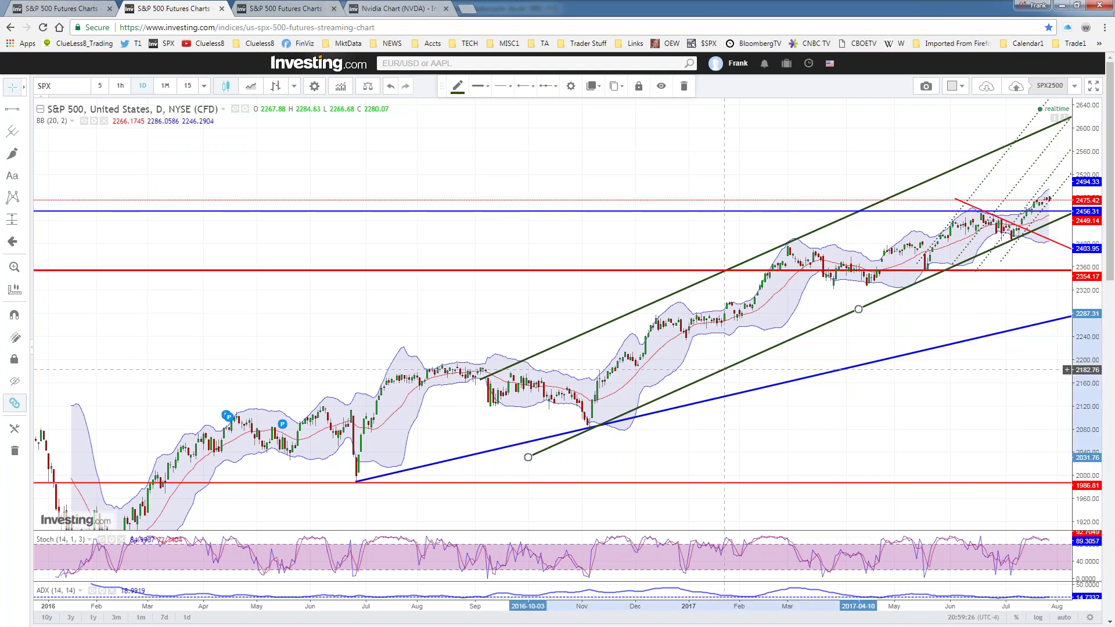
{"action": "left_click_drag", "start_coordinate": [725, 370], "coordinate": [717, 373]}
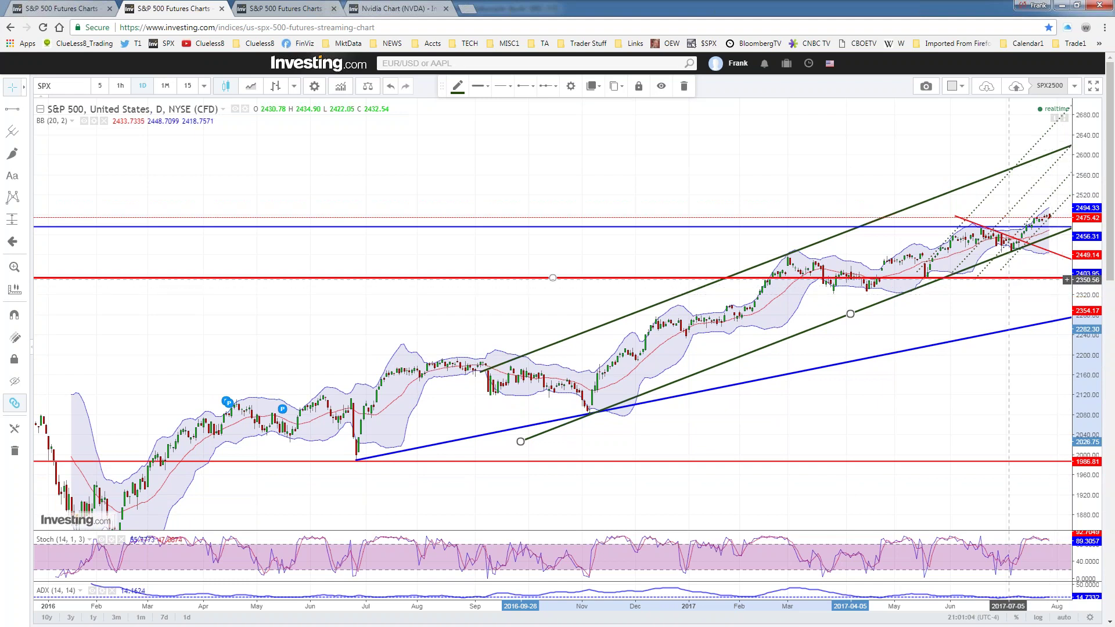
{"action": "left_click", "coordinate": [1009, 280]}
Lower the red horizontal support line from 2354.17 to about 2347, then zoom out and back in.
{"action": "mouse_move", "coordinate": [1008, 279]}
{"action": "left_mouse_down"}
{"action": "mouse_move", "coordinate": [1007, 295]}
{"action": "mouse_move", "coordinate": [1012, 282]}
{"action": "left_mouse_up"}
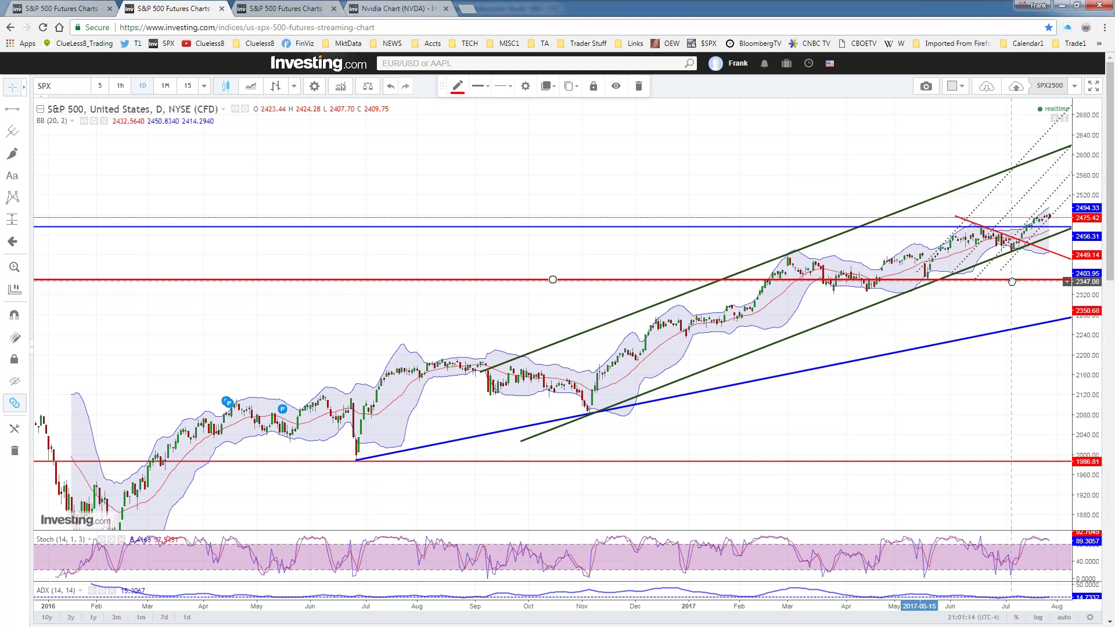
{"action": "scroll", "coordinate": [1012, 281], "scroll_direction": "down", "scroll_amount": 2}
{"action": "scroll", "coordinate": [1024, 271], "scroll_direction": "up", "scroll_amount": 2}
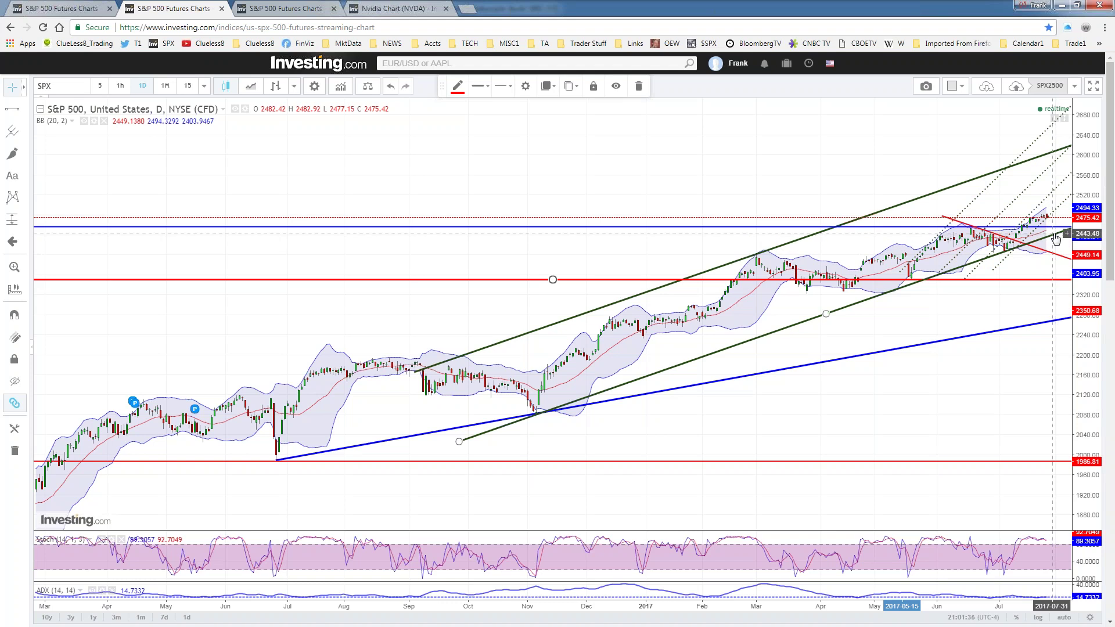
{"action": "scroll", "coordinate": [809, 191], "scroll_direction": "up", "scroll_amount": 2}
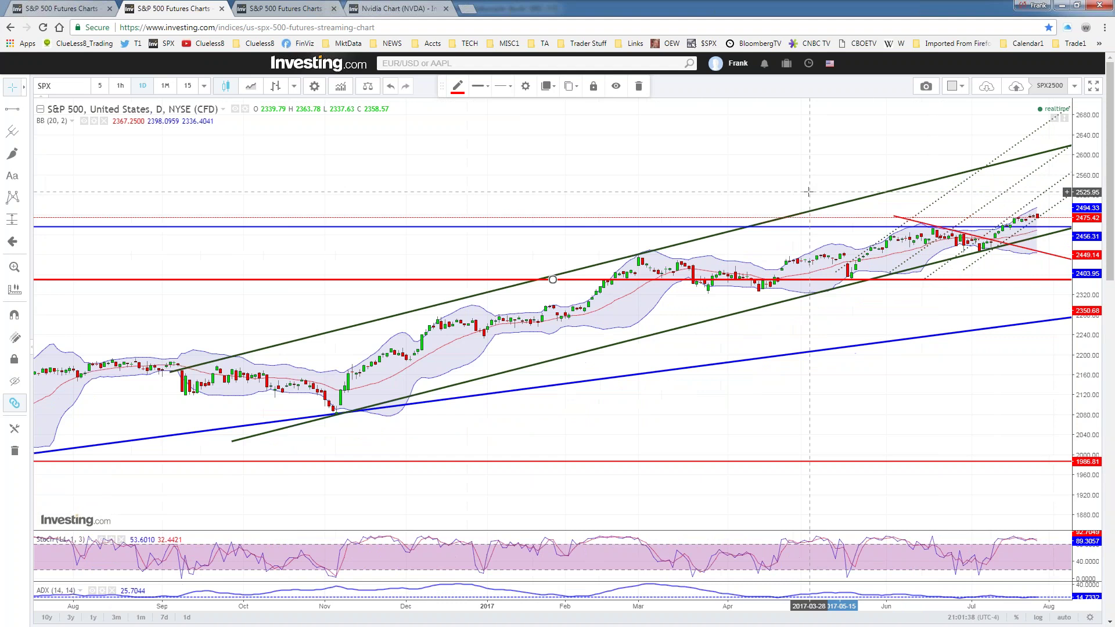
{"action": "scroll", "coordinate": [809, 192], "scroll_direction": "down", "scroll_amount": 1}
{"action": "scroll", "coordinate": [809, 192], "scroll_direction": "down", "scroll_amount": 2}
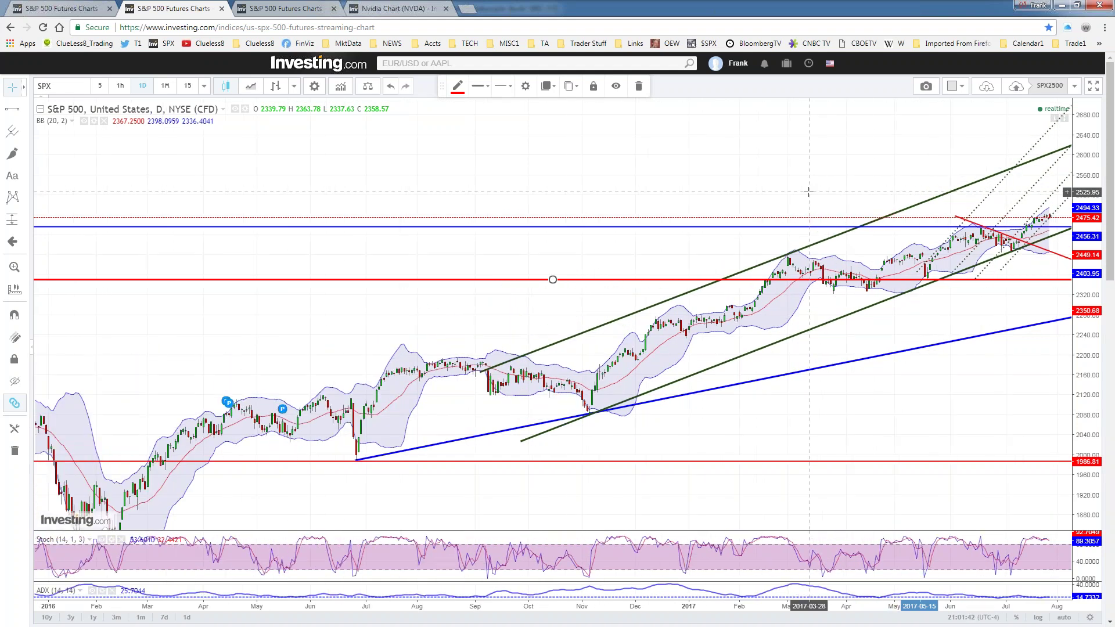
Switch to the TSLA 60-minute chart with its GAP_FILL zones and zoom its time axis.
{"action": "left_click", "coordinate": [268, 10]}
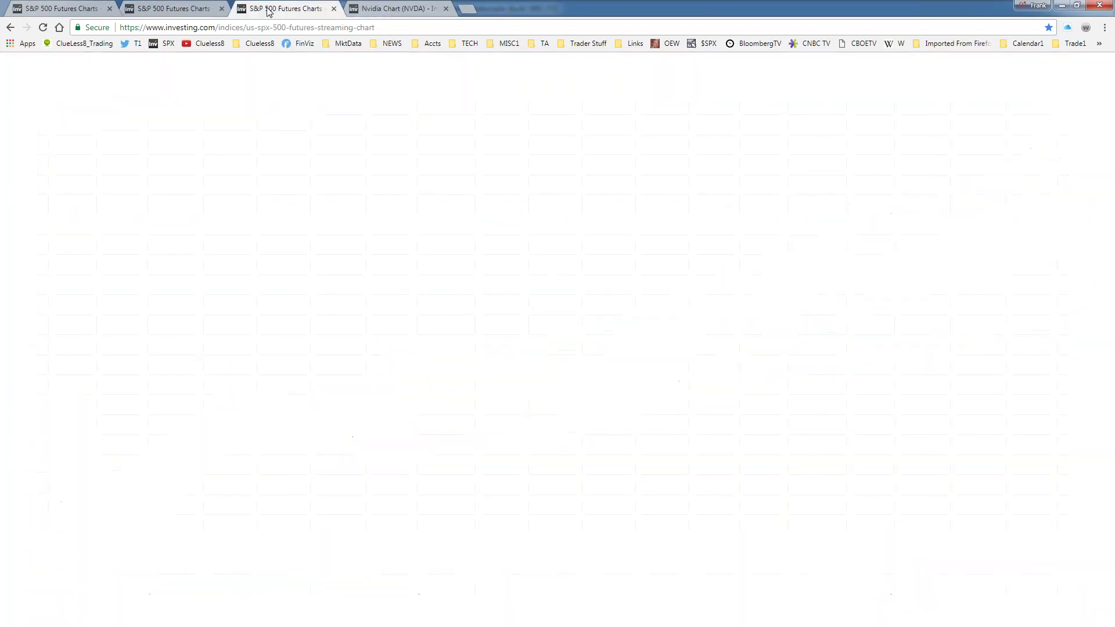
{"action": "scroll", "coordinate": [865, 223], "scroll_direction": "down", "scroll_amount": 1}
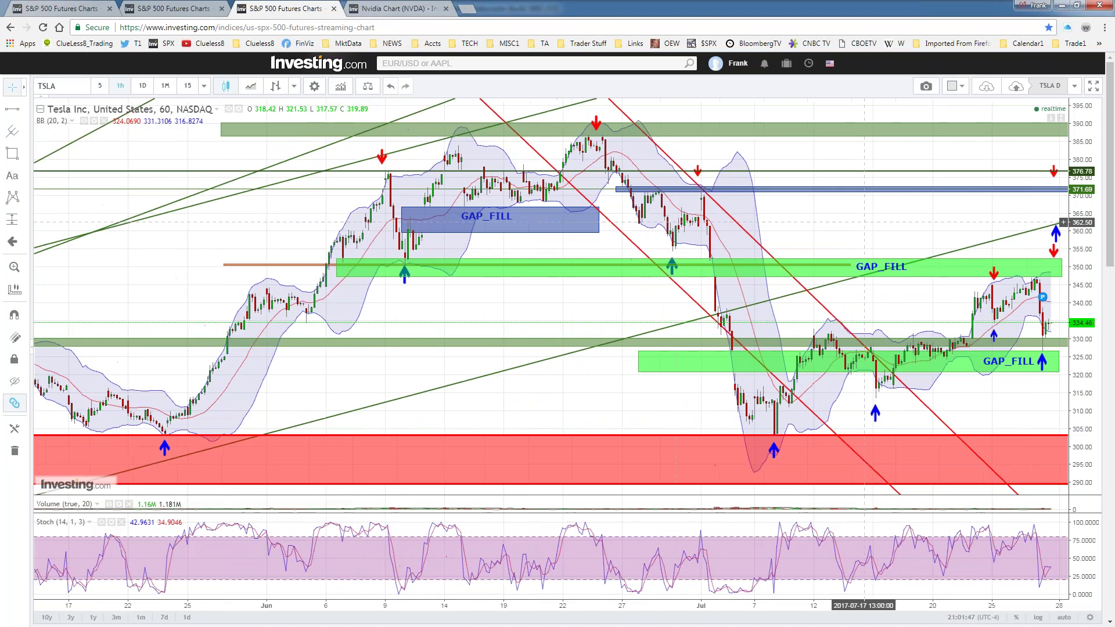
{"action": "scroll", "coordinate": [865, 222], "scroll_direction": "down", "scroll_amount": 1}
{"action": "scroll", "coordinate": [864, 223], "scroll_direction": "up", "scroll_amount": 1}
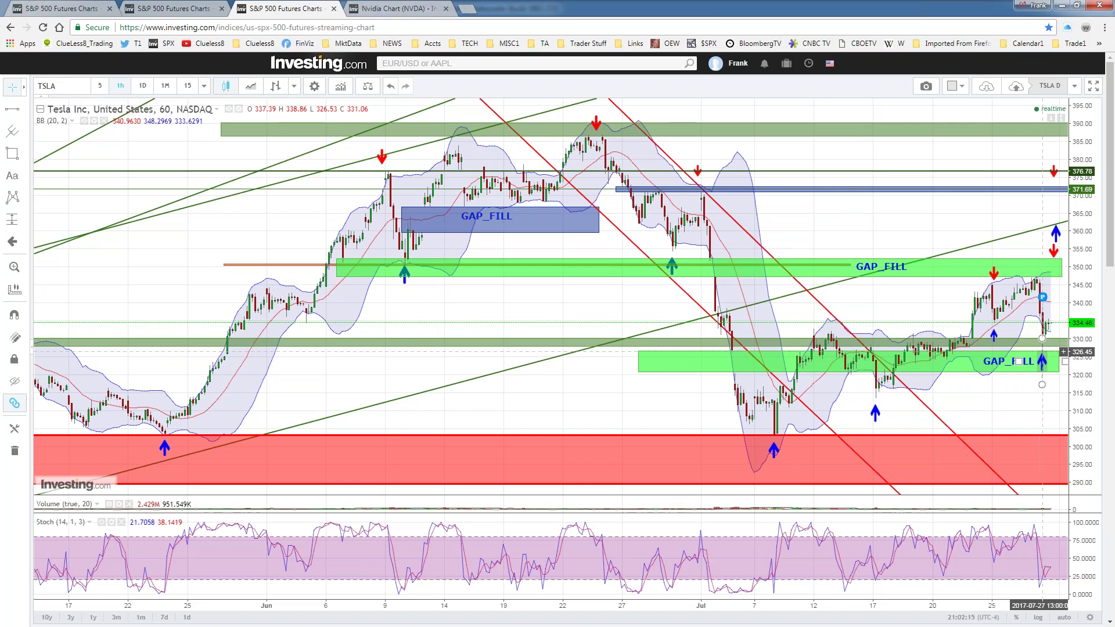
{"action": "scroll", "coordinate": [1024, 382], "scroll_direction": "up", "scroll_amount": 2}
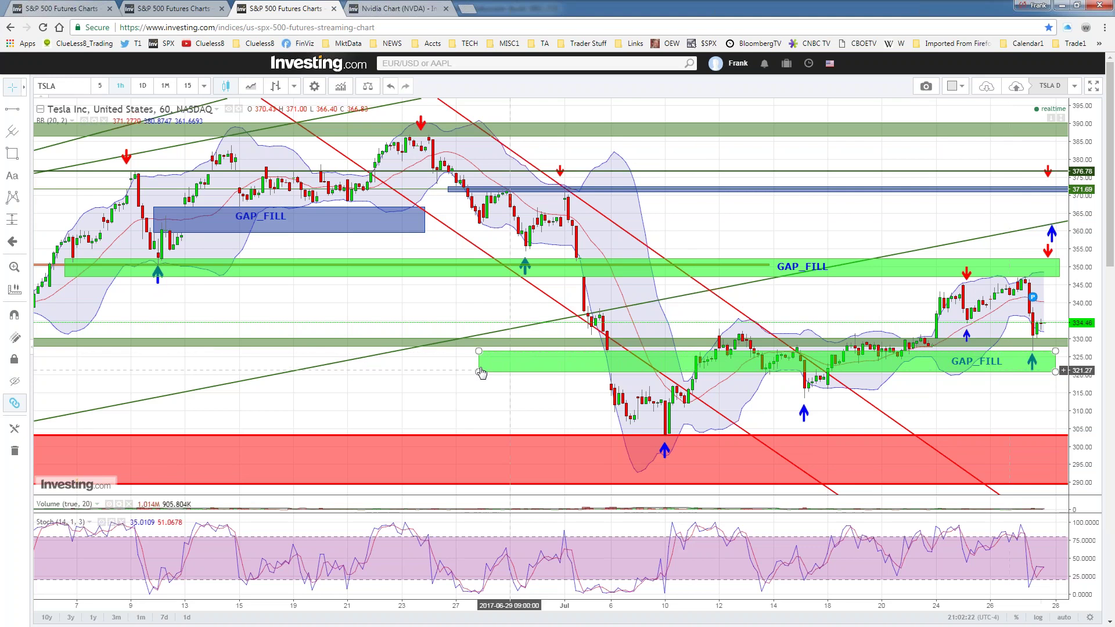
Drag the lower green GAP_FILL rectangle's left edge rightward so the zone starts later.
{"action": "left_click_drag", "start_coordinate": [479, 371], "coordinate": [506, 372]}
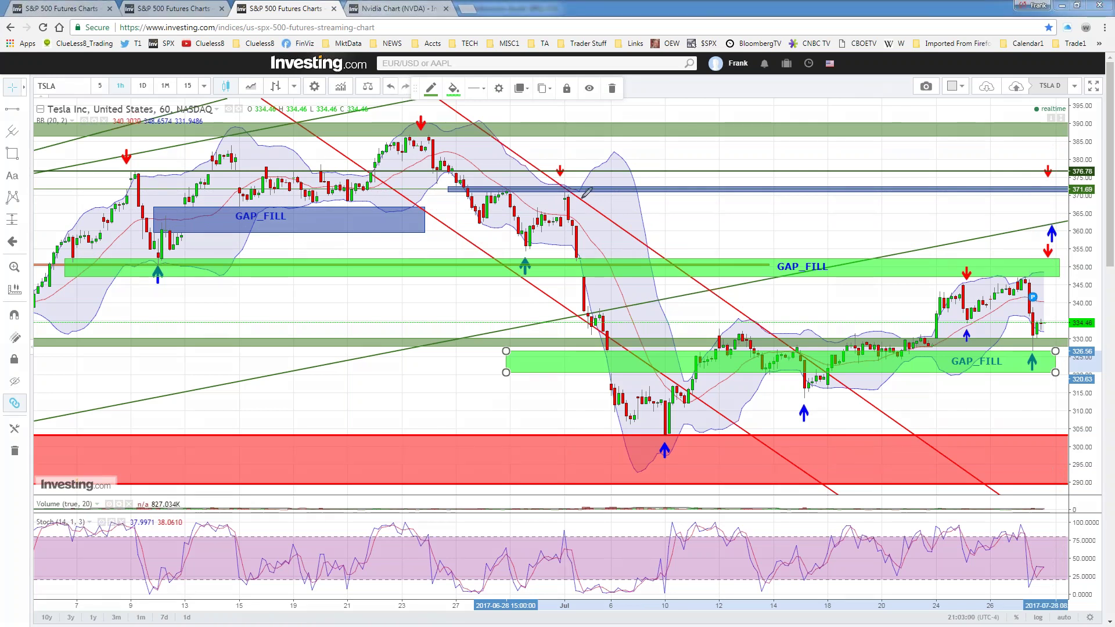
Sketch two red freehand price paths and circle 371.69 on the TSLA chart, then switch to NVDA.
{"action": "mouse_move", "coordinate": [582, 196]}
{"action": "left_mouse_down"}
{"action": "mouse_move", "coordinate": [637, 413]}
{"action": "mouse_move", "coordinate": [752, 352]}
{"action": "mouse_move", "coordinate": [810, 391]}
{"action": "mouse_move", "coordinate": [923, 351]}
{"action": "mouse_move", "coordinate": [980, 277]}
{"action": "mouse_move", "coordinate": [1049, 344]}
{"action": "mouse_move", "coordinate": [1063, 268]}
{"action": "mouse_move", "coordinate": [1075, 267]}
{"action": "mouse_move", "coordinate": [1078, 108]}
{"action": "mouse_move", "coordinate": [1060, 125]}
{"action": "mouse_move", "coordinate": [1101, 122]}
{"action": "mouse_move", "coordinate": [1085, 96]}
{"action": "mouse_move", "coordinate": [1068, 116]}
{"action": "left_mouse_up"}
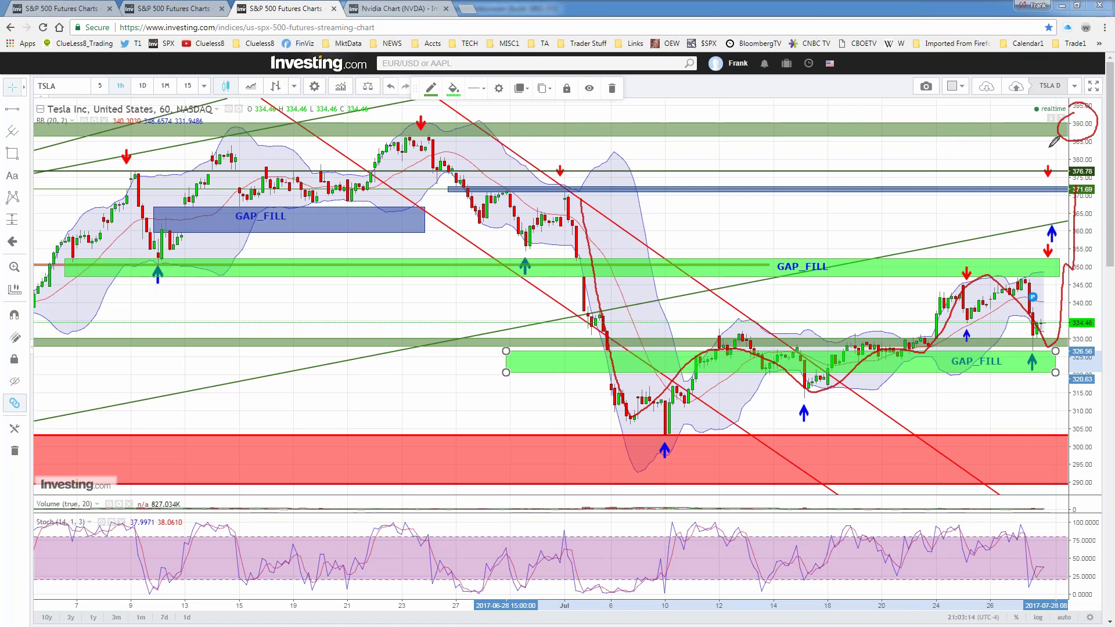
{"action": "mouse_move", "coordinate": [1090, 169]}
{"action": "left_mouse_down"}
{"action": "mouse_move", "coordinate": [1060, 192]}
{"action": "mouse_move", "coordinate": [1091, 168]}
{"action": "left_mouse_up"}
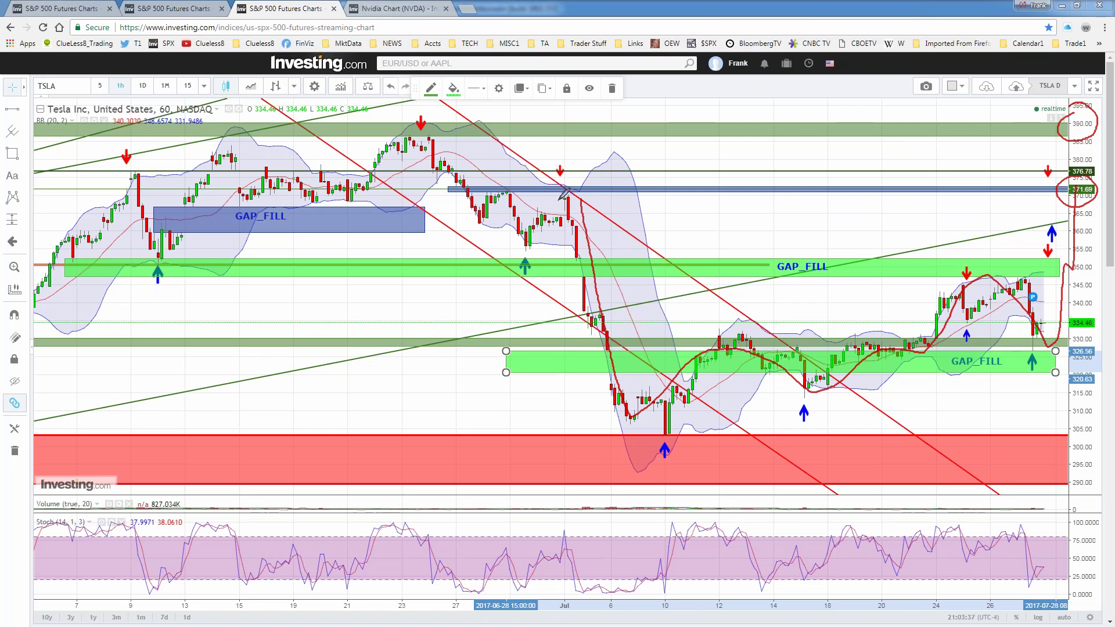
{"action": "mouse_move", "coordinate": [563, 195]}
{"action": "left_mouse_down"}
{"action": "mouse_move", "coordinate": [604, 378]}
{"action": "mouse_move", "coordinate": [668, 401]}
{"action": "mouse_move", "coordinate": [880, 336]}
{"action": "mouse_move", "coordinate": [927, 346]}
{"action": "mouse_move", "coordinate": [1043, 322]}
{"action": "mouse_move", "coordinate": [1061, 191]}
{"action": "left_mouse_up"}
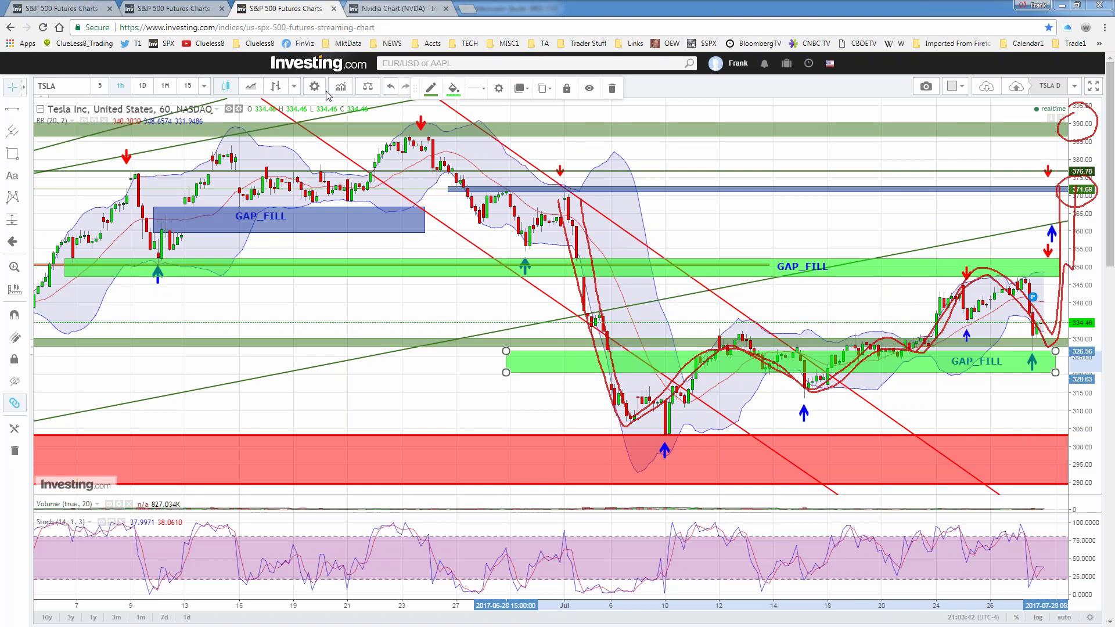
{"action": "left_click", "coordinate": [395, 9]}
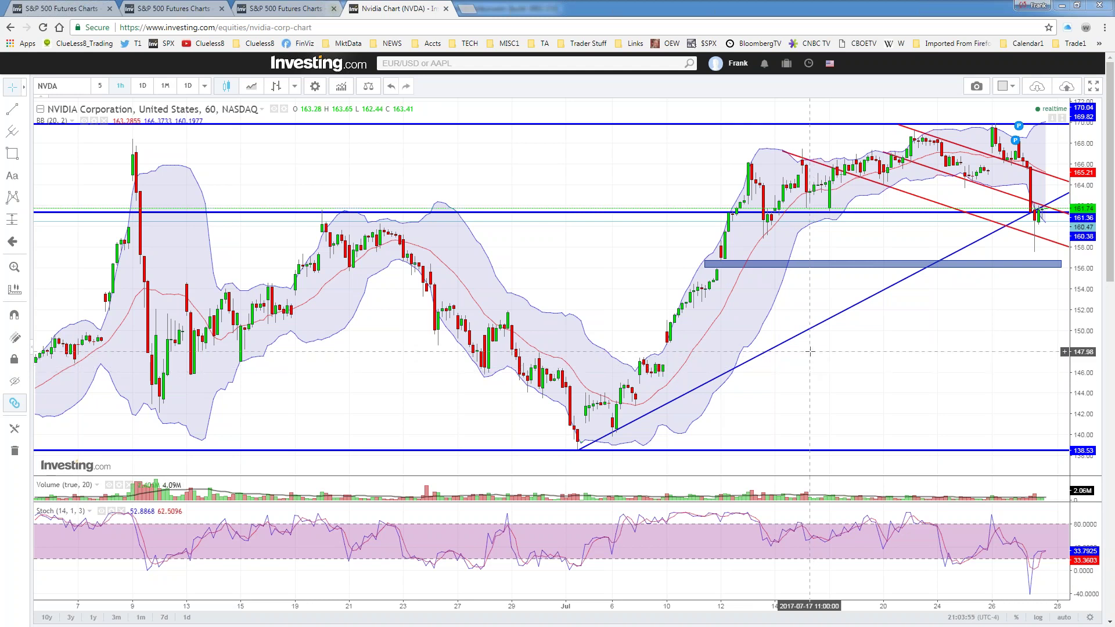
Drag the NVDA hourly chart's middle blue support line from 161.3 down to about 160.5.
{"action": "left_click", "coordinate": [662, 213]}
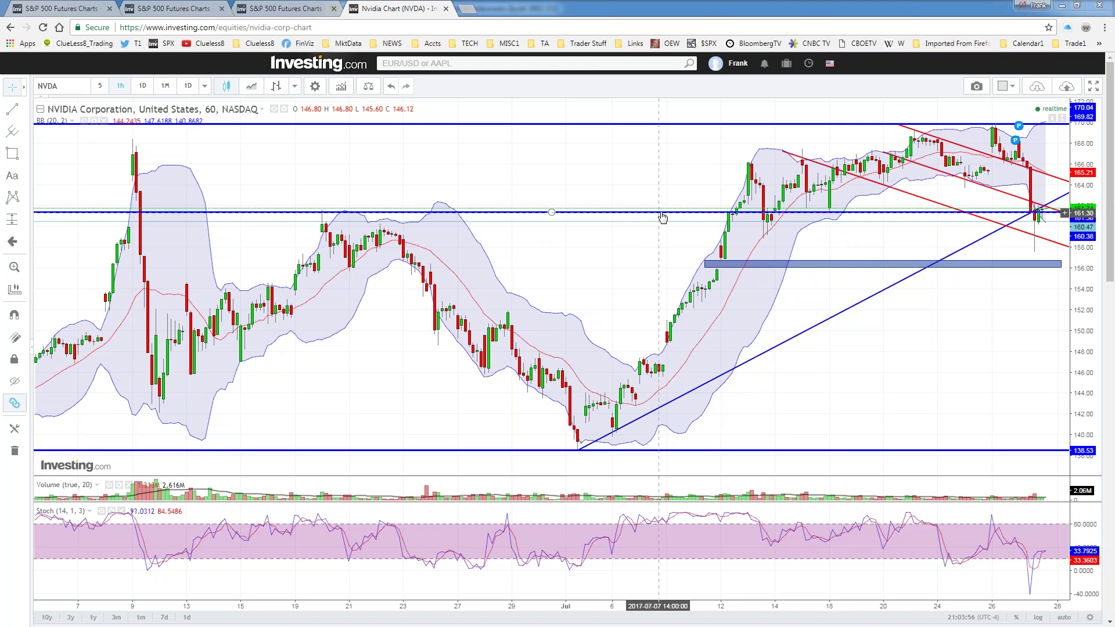
{"action": "left_click_drag", "start_coordinate": [662, 217], "coordinate": [672, 222]}
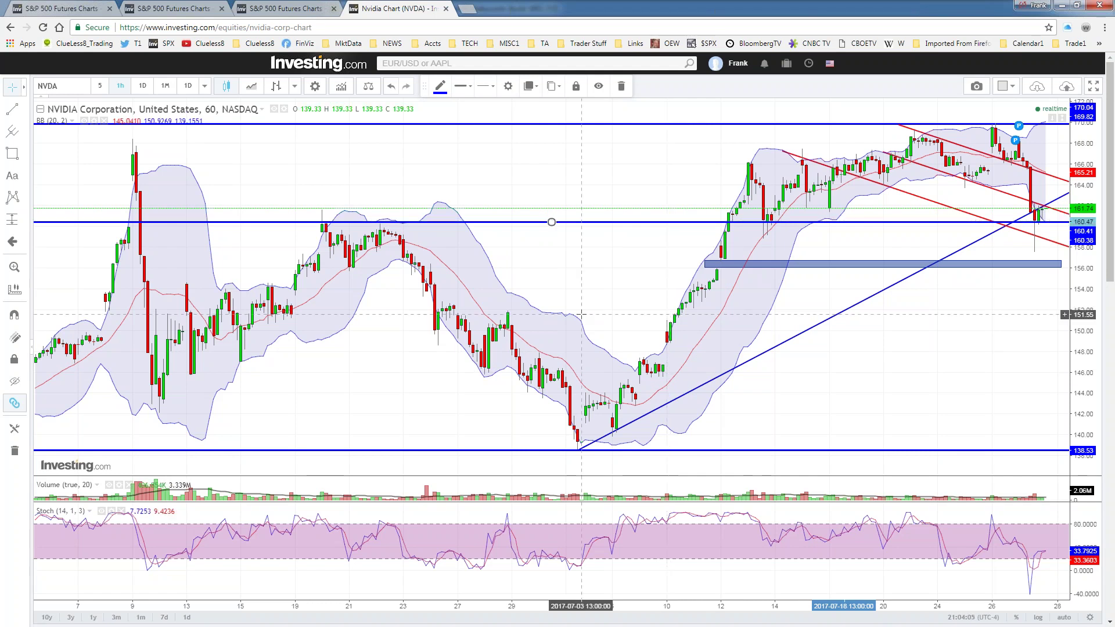
{"action": "scroll", "coordinate": [582, 314], "scroll_direction": "down", "scroll_amount": 2}
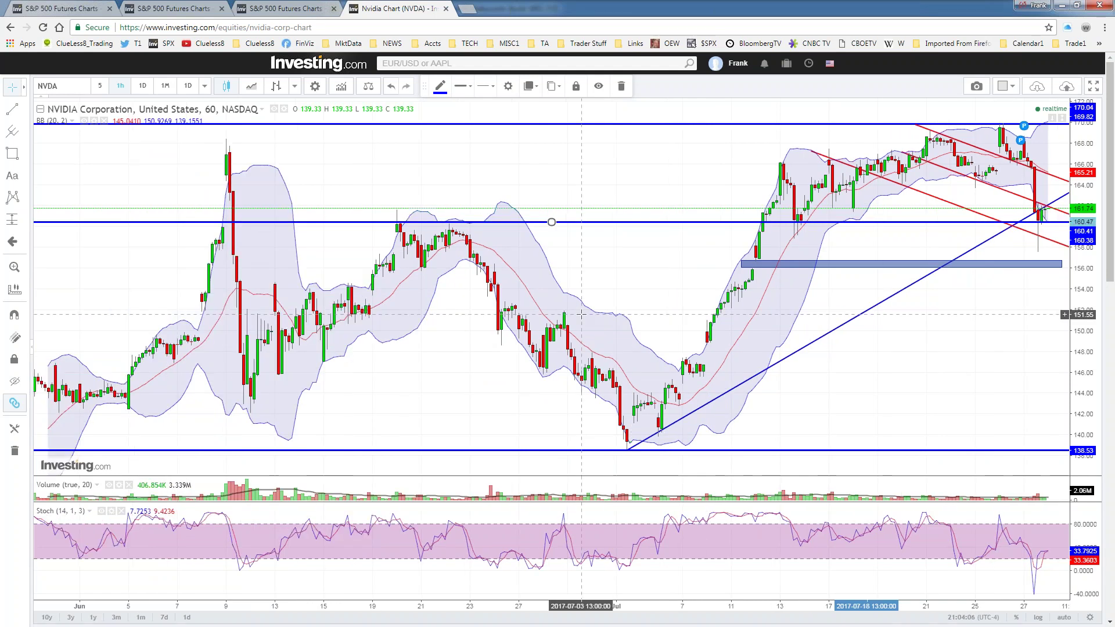
{"action": "scroll", "coordinate": [581, 314], "scroll_direction": "up", "scroll_amount": 1}
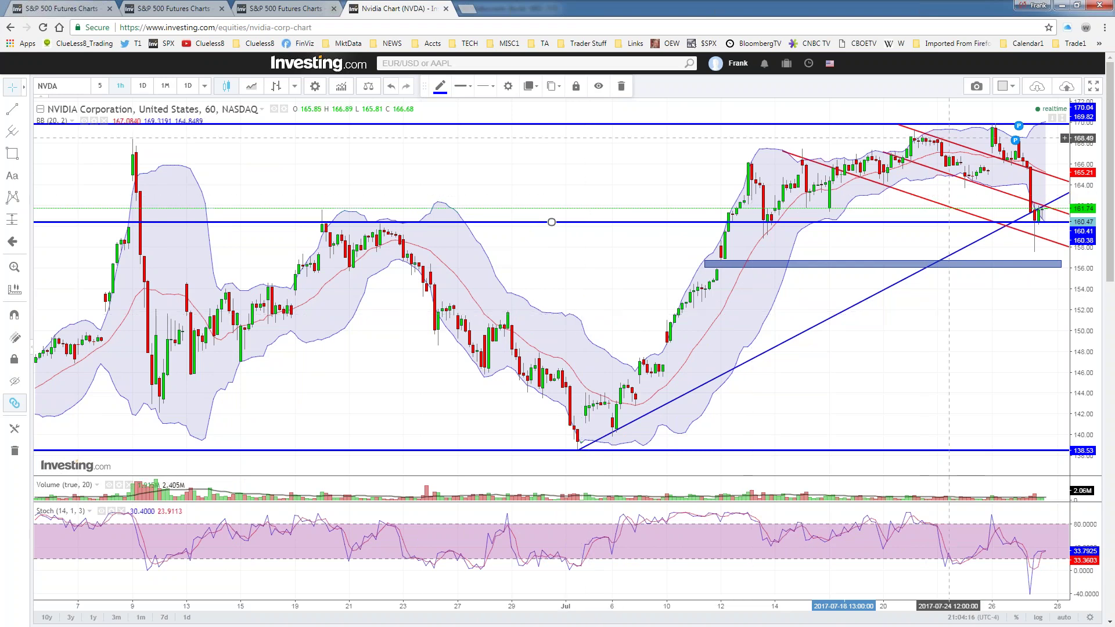
Clone the red trend channel and move the copy up and to the right.
{"action": "right_click", "coordinate": [964, 151]}
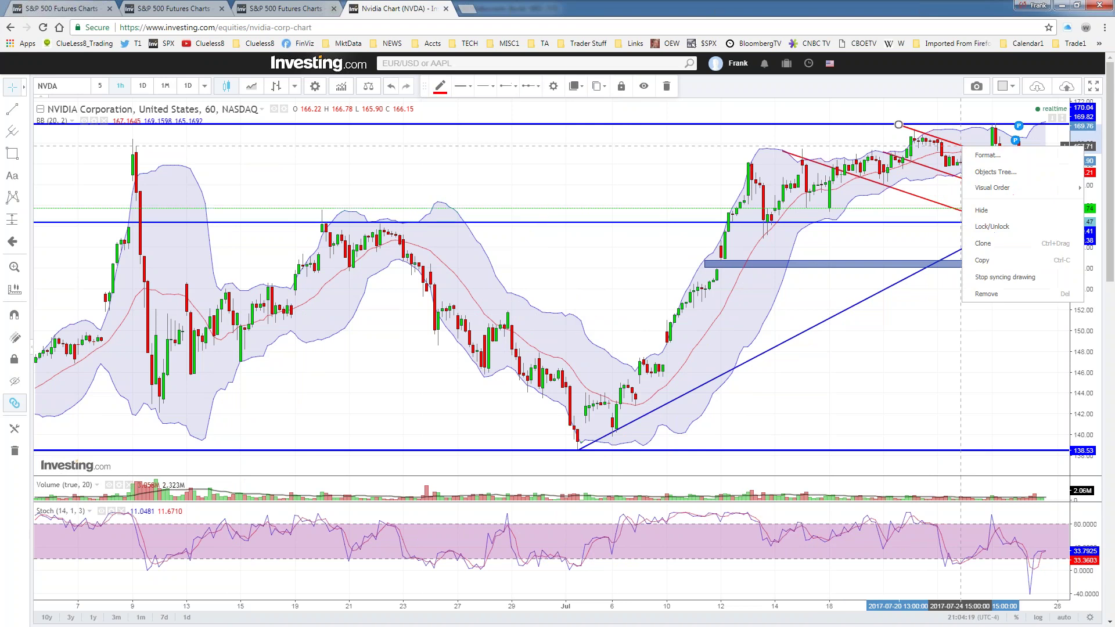
{"action": "left_click", "coordinate": [984, 251]}
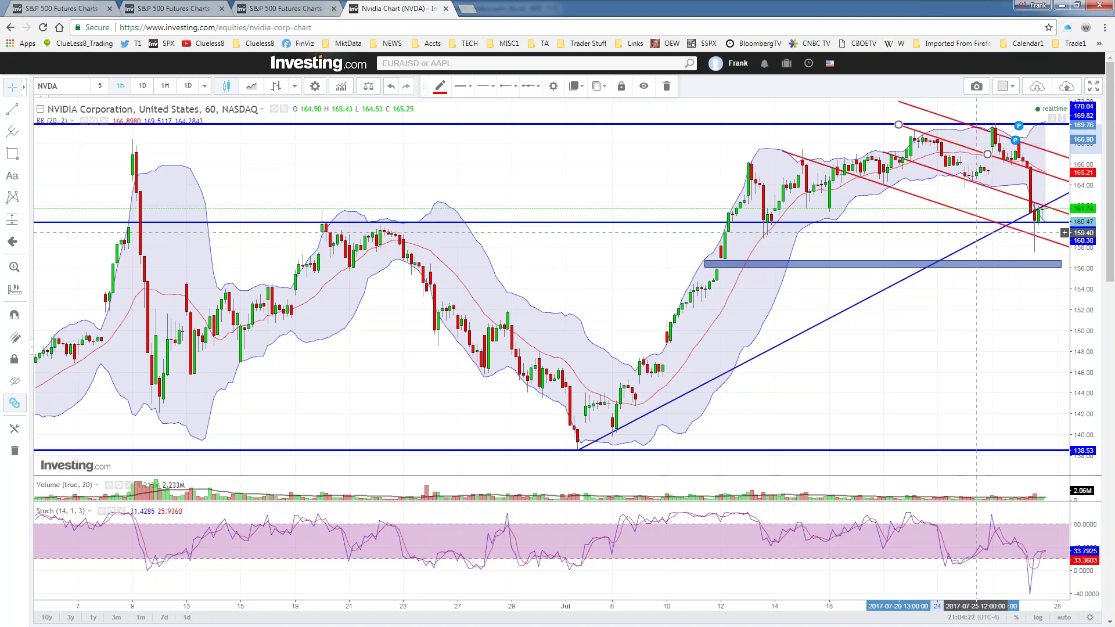
{"action": "left_click_drag", "start_coordinate": [851, 110], "coordinate": [948, 108]}
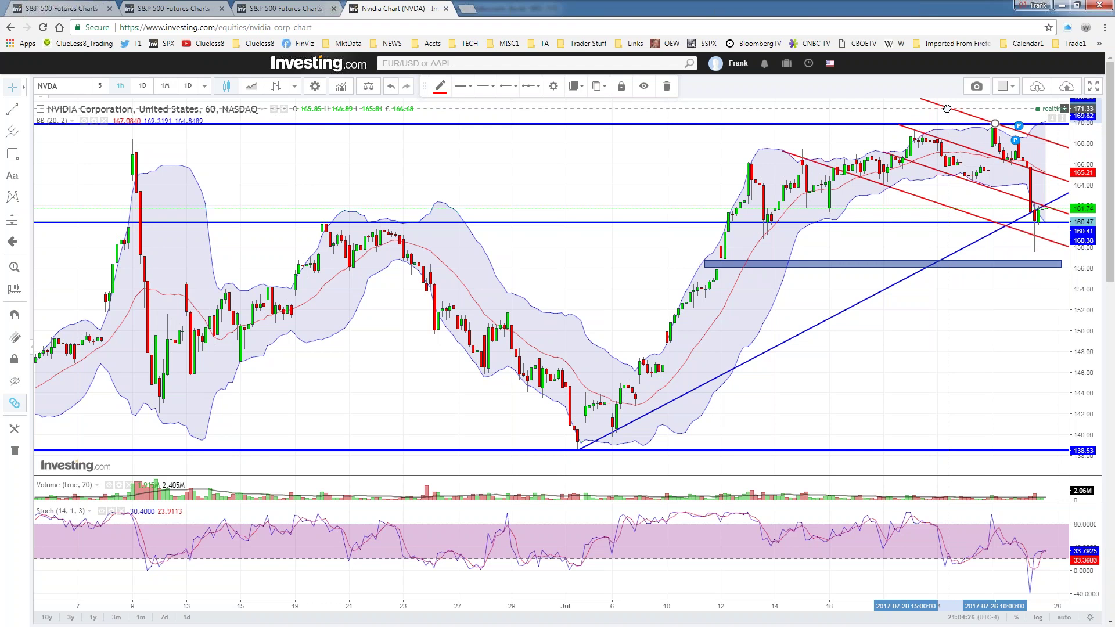
{"action": "left_click", "coordinate": [880, 110]}
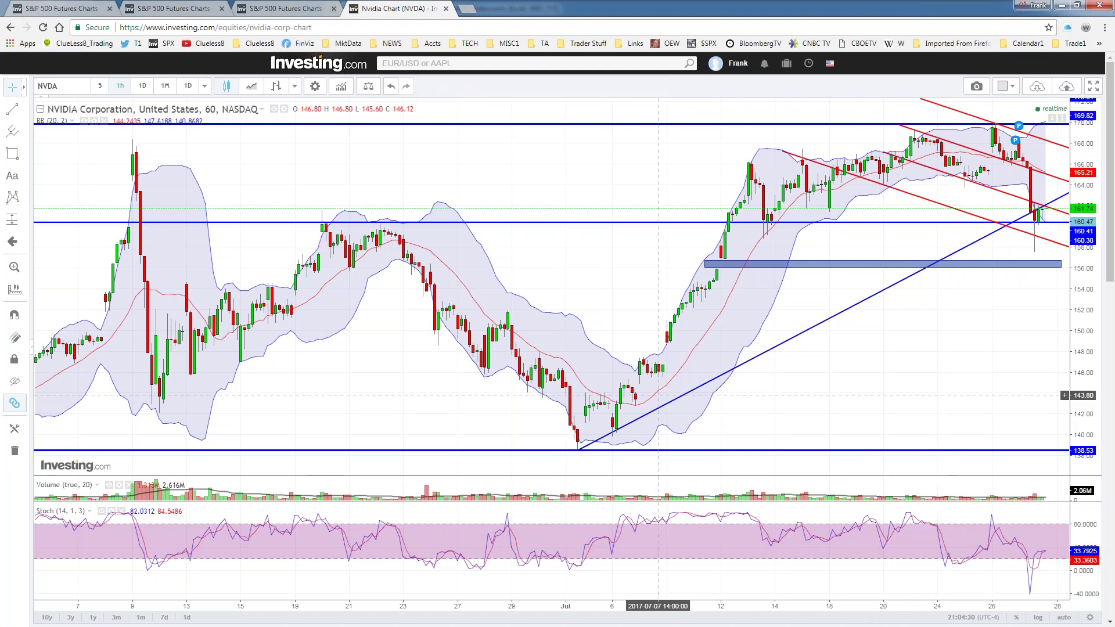
Extend the blue uptrend line's lower endpoint to start just below 138.53.
{"action": "left_click", "coordinate": [578, 450]}
{"action": "left_click_drag", "start_coordinate": [578, 451], "coordinate": [570, 457]}
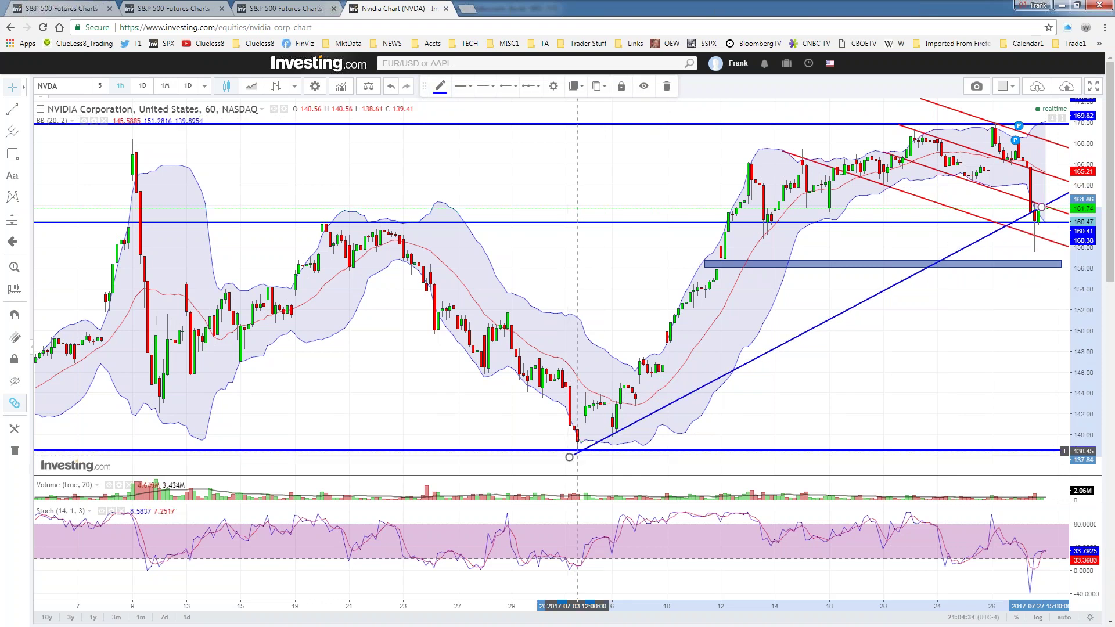
{"action": "left_click", "coordinate": [787, 350]}
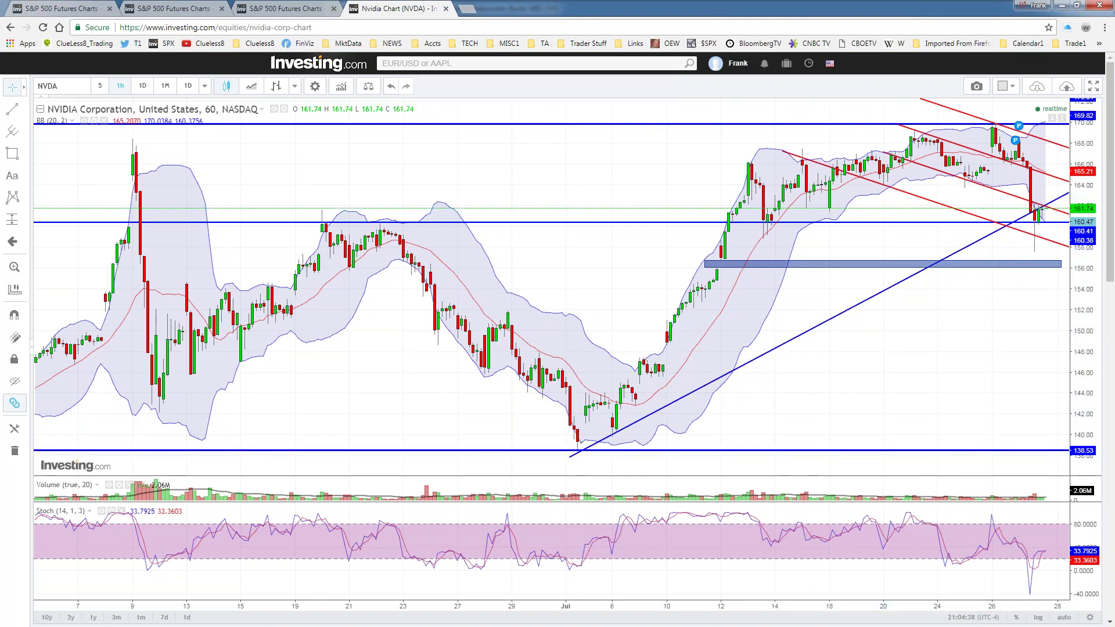
Draw a blue rectangle zone from early July at 148.5 to the right edge at 146.9.
{"action": "left_click", "coordinate": [24, 153]}
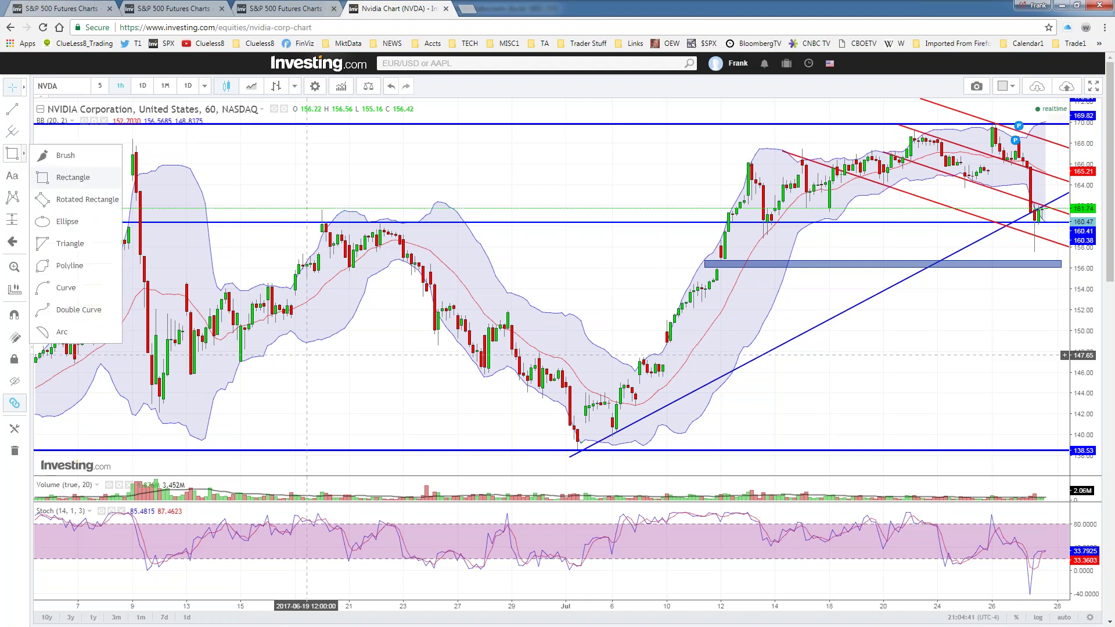
{"action": "left_click", "coordinate": [659, 345]}
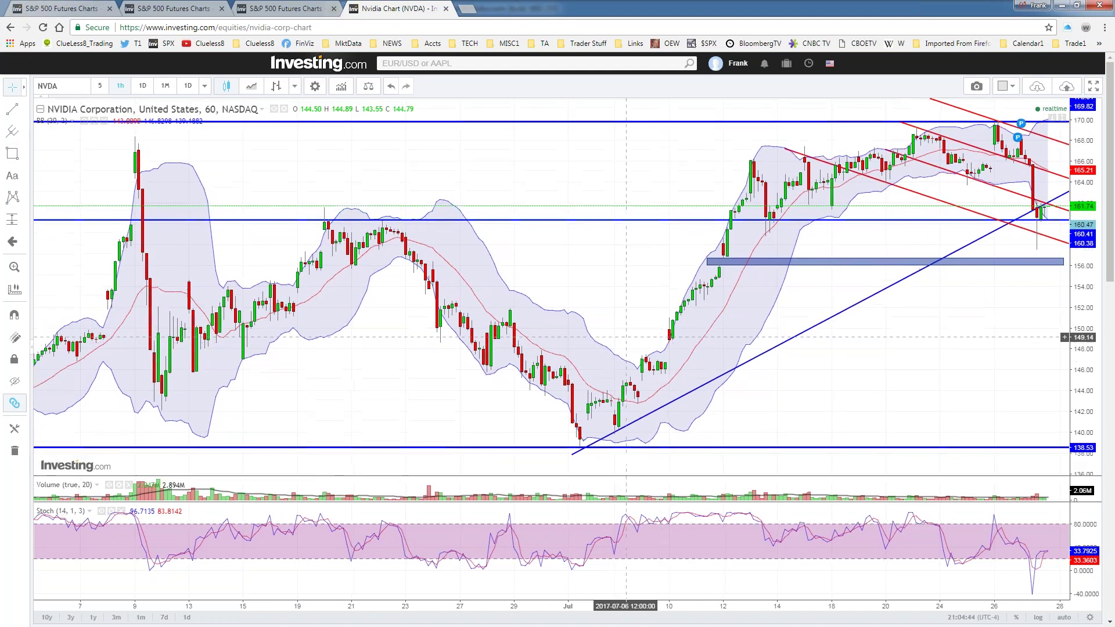
{"action": "left_click", "coordinate": [12, 154]}
{"action": "left_click", "coordinate": [660, 344]}
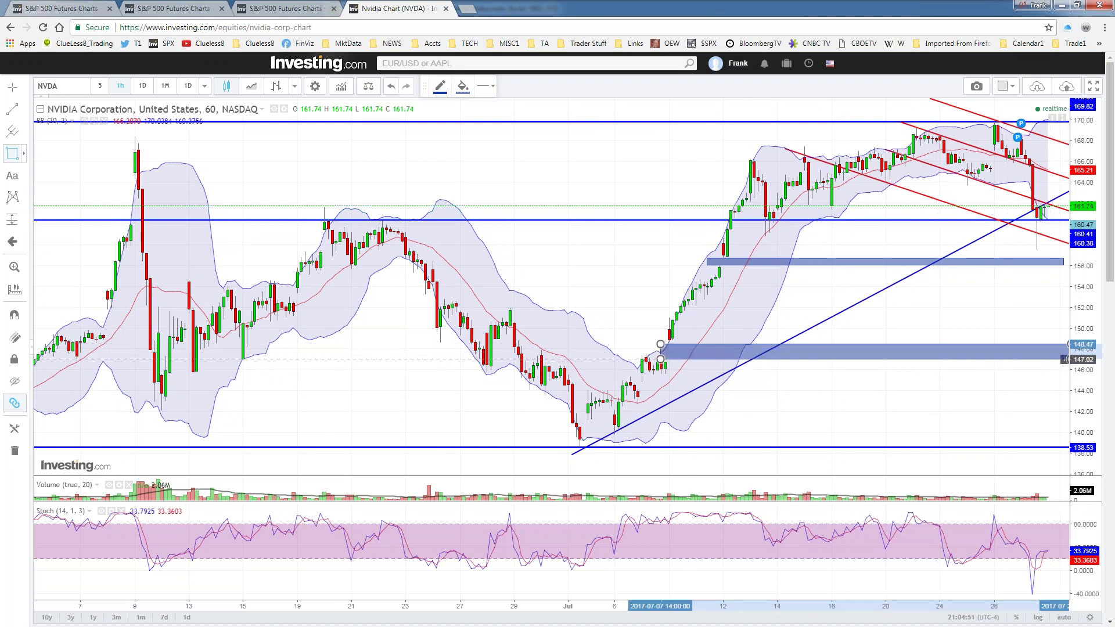
{"action": "left_click", "coordinate": [1060, 357]}
{"action": "left_click_drag", "start_coordinate": [1061, 356], "coordinate": [1066, 361]}
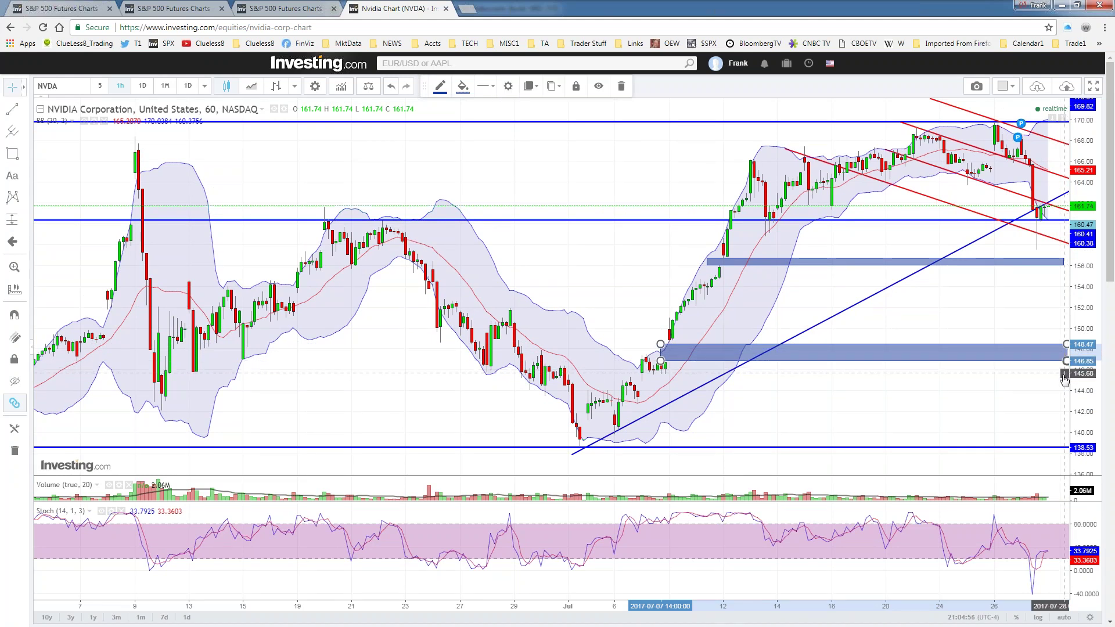
{"action": "left_click", "coordinate": [1065, 378]}
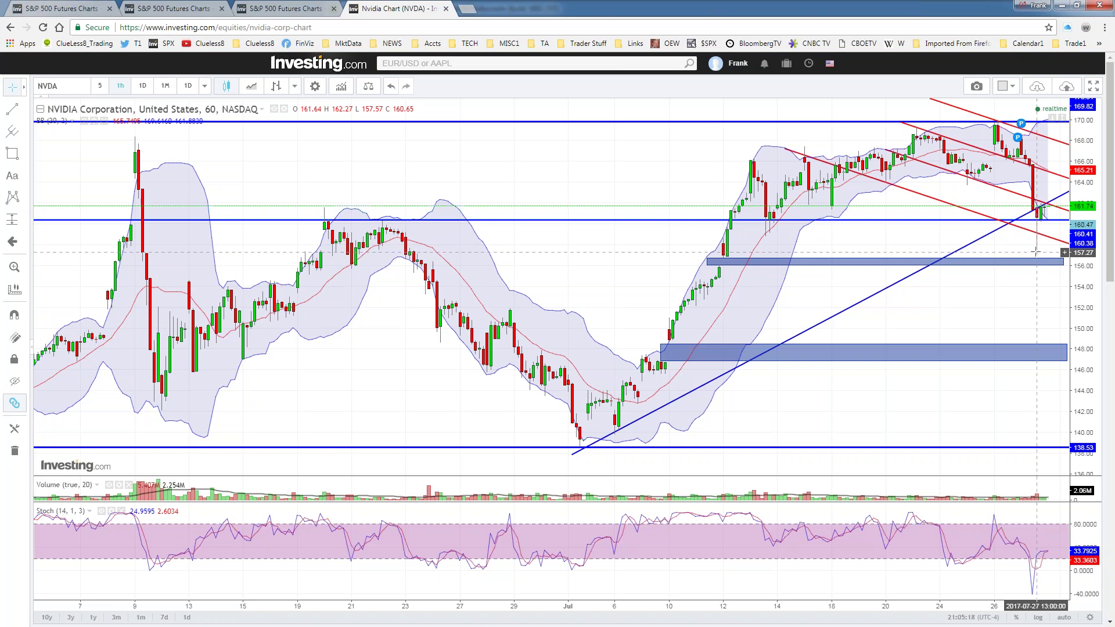
{"action": "mouse_move", "coordinate": [1088, 144]}
{"action": "left_mouse_down"}
{"action": "mouse_move", "coordinate": [1086, 126]}
{"action": "mouse_move", "coordinate": [1081, 143]}
{"action": "left_mouse_up"}
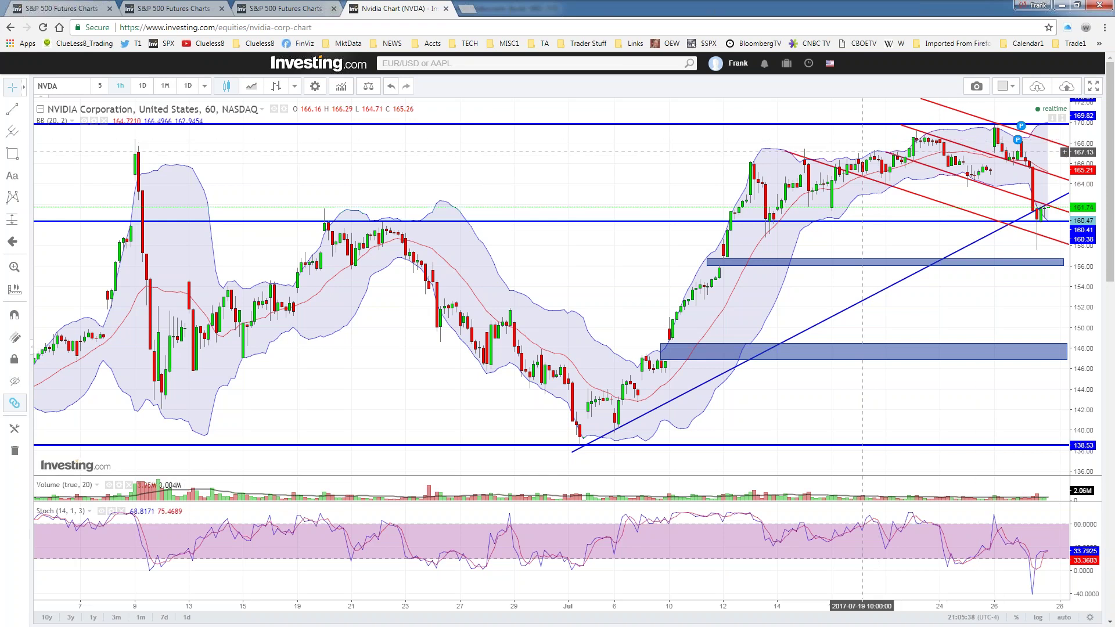
Sketch a small red freehand swoosh under the mid-July pullback low near 159.
{"action": "left_click", "coordinate": [887, 153]}
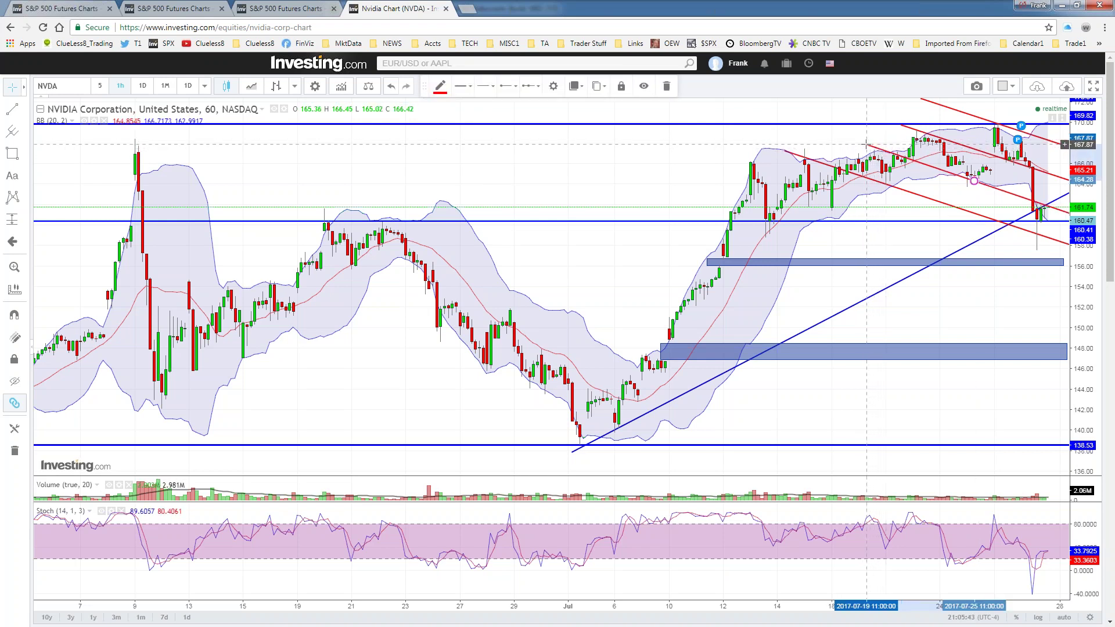
{"action": "left_click", "coordinate": [835, 144]}
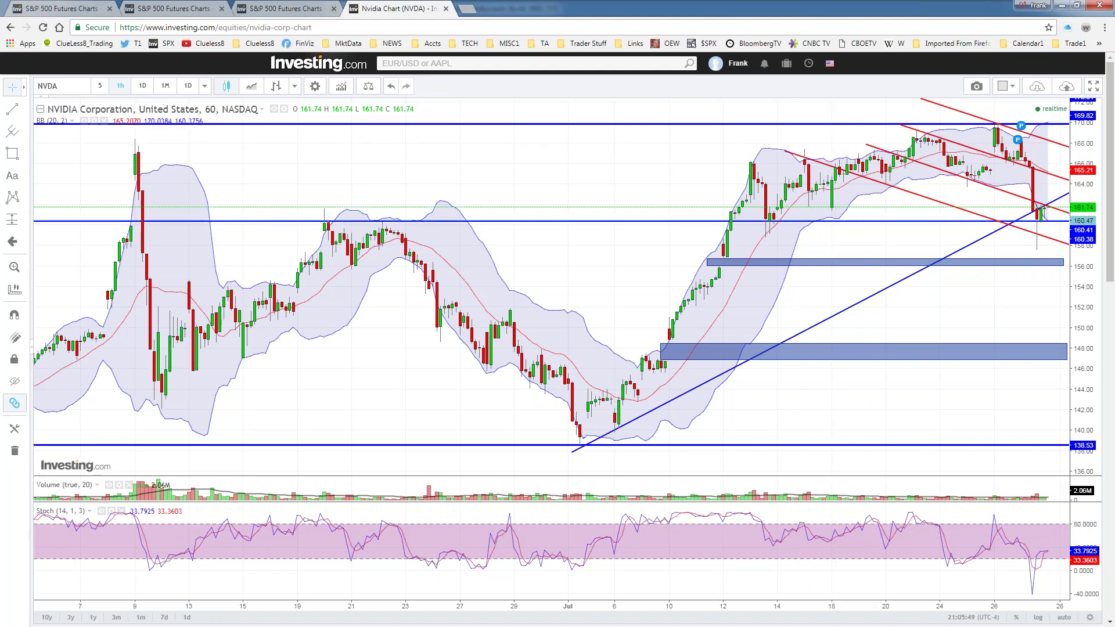
{"action": "left_click_drag", "start_coordinate": [756, 233], "coordinate": [791, 225]}
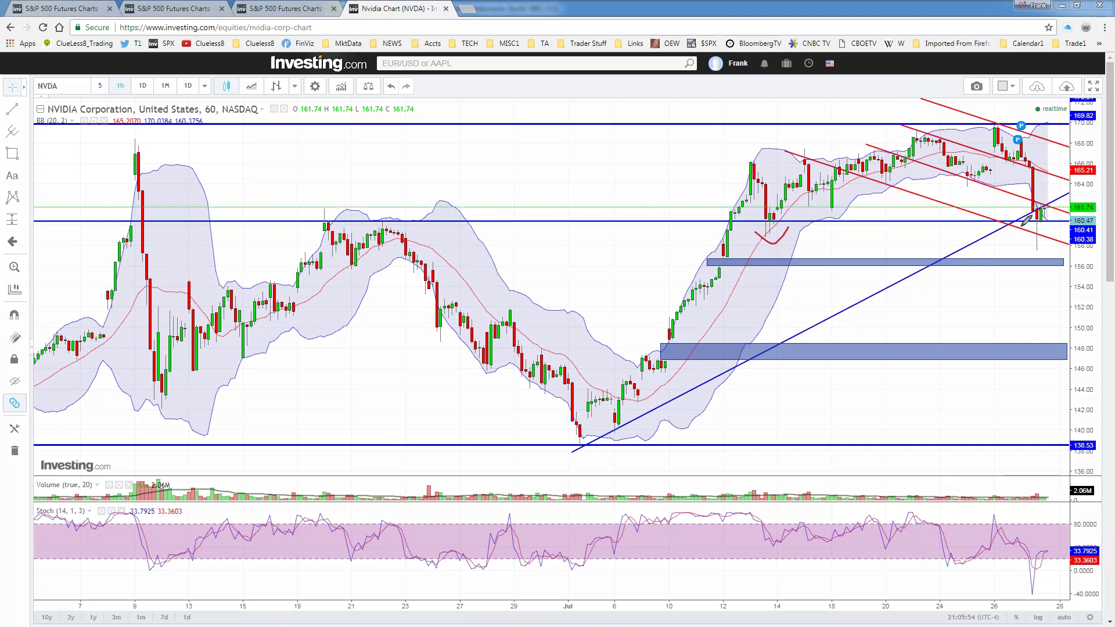
Brush a dip curve under the latest candles and circle the 165.21 and 170 levels.
{"action": "left_click_drag", "start_coordinate": [1017, 232], "coordinate": [1057, 228]}
{"action": "mouse_move", "coordinate": [1053, 162]}
{"action": "left_mouse_down"}
{"action": "mouse_move", "coordinate": [1055, 173]}
{"action": "mouse_move", "coordinate": [1064, 165]}
{"action": "mouse_move", "coordinate": [1054, 159]}
{"action": "left_mouse_up"}
{"action": "left_click_drag", "start_coordinate": [1056, 121], "coordinate": [1053, 135]}
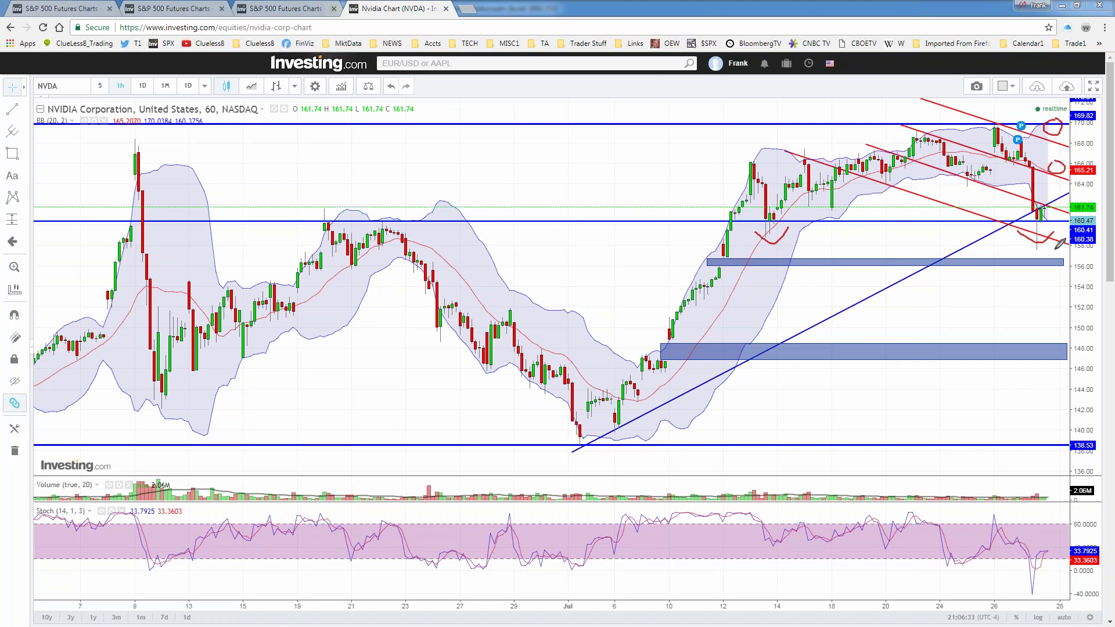
Circle the 156–158 area and the zone's start candle, add a check mark and strokes near the high.
{"action": "left_click_drag", "start_coordinate": [1056, 252], "coordinate": [1072, 266]}
{"action": "mouse_move", "coordinate": [725, 255]}
{"action": "left_mouse_down"}
{"action": "mouse_move", "coordinate": [727, 266]}
{"action": "mouse_move", "coordinate": [731, 246]}
{"action": "left_mouse_up"}
{"action": "left_click_drag", "start_coordinate": [1042, 249], "coordinate": [1068, 247]}
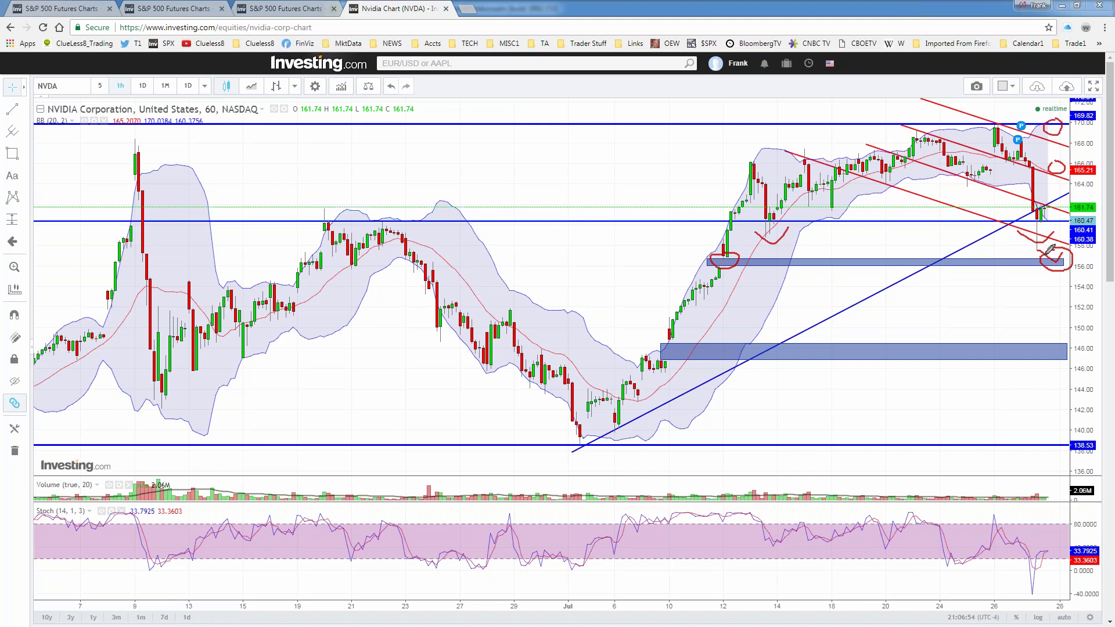
{"action": "left_click_drag", "start_coordinate": [1049, 260], "coordinate": [1065, 253]}
{"action": "left_click_drag", "start_coordinate": [1068, 249], "coordinate": [1074, 186]}
{"action": "mouse_move", "coordinate": [966, 194]}
{"action": "left_mouse_down"}
{"action": "mouse_move", "coordinate": [1004, 119]}
{"action": "mouse_move", "coordinate": [1004, 157]}
{"action": "mouse_move", "coordinate": [1016, 159]}
{"action": "mouse_move", "coordinate": [1030, 139]}
{"action": "left_mouse_up"}
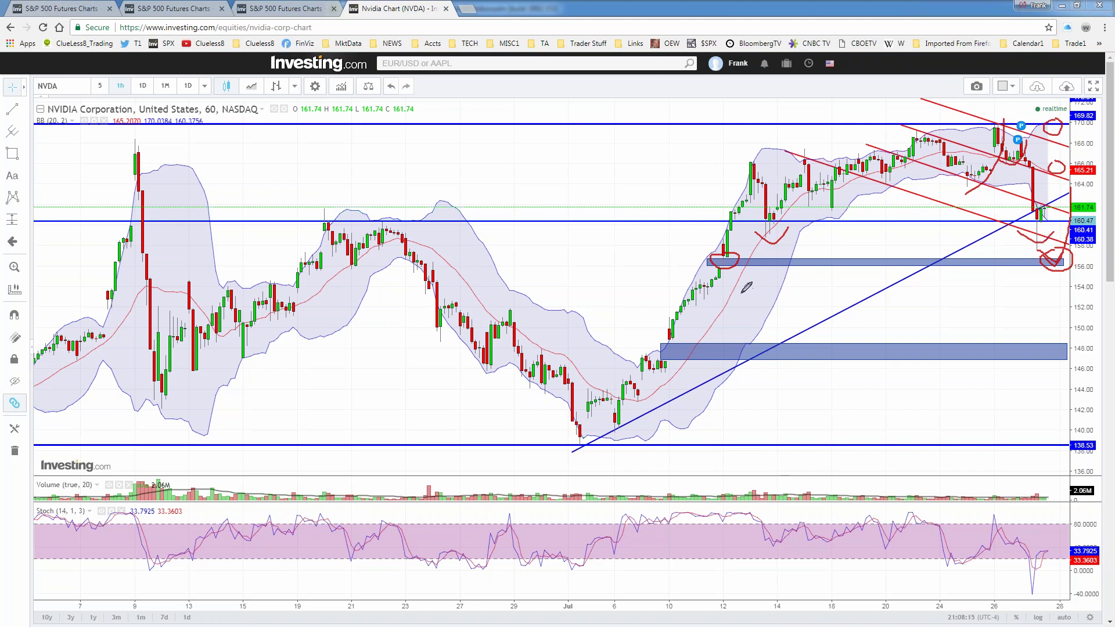
Handwrite 1090, +53 and 2-4-6 on the chart with the red brush.
{"action": "left_click_drag", "start_coordinate": [598, 166], "coordinate": [616, 210]}
{"action": "left_click_drag", "start_coordinate": [635, 144], "coordinate": [644, 177]}
{"action": "mouse_move", "coordinate": [665, 133]}
{"action": "left_mouse_down"}
{"action": "mouse_move", "coordinate": [670, 161]}
{"action": "mouse_move", "coordinate": [681, 116]}
{"action": "mouse_move", "coordinate": [670, 114]}
{"action": "left_mouse_up"}
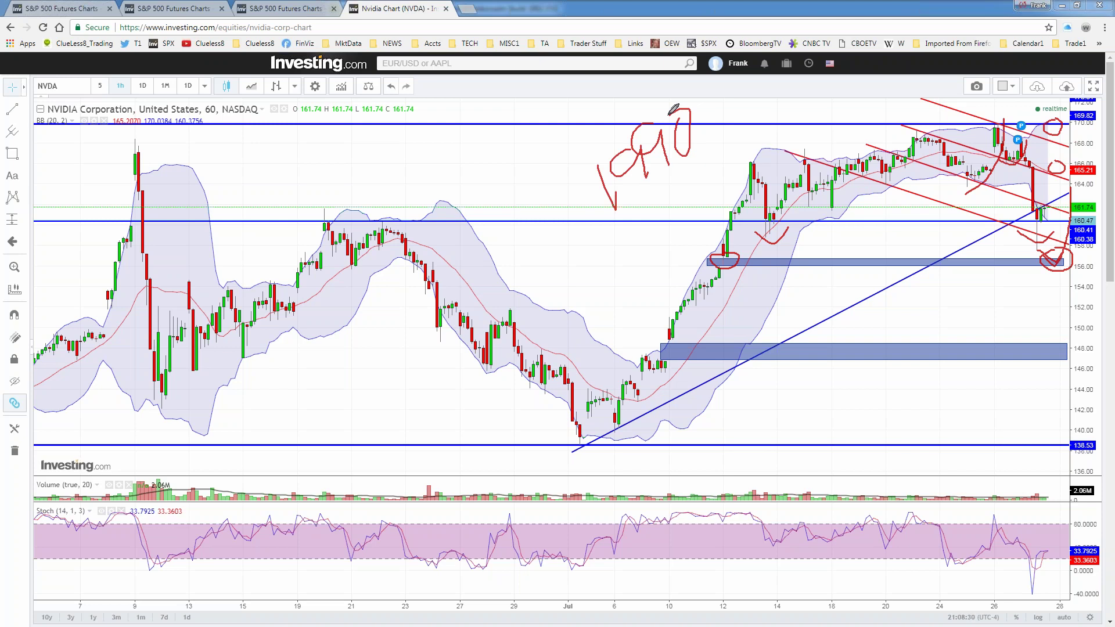
{"action": "mouse_move", "coordinate": [679, 179]}
{"action": "left_mouse_down"}
{"action": "mouse_move", "coordinate": [690, 208]}
{"action": "mouse_move", "coordinate": [701, 166]}
{"action": "mouse_move", "coordinate": [705, 182]}
{"action": "mouse_move", "coordinate": [688, 203]}
{"action": "mouse_move", "coordinate": [662, 204]}
{"action": "mouse_move", "coordinate": [658, 219]}
{"action": "left_mouse_up"}
{"action": "mouse_move", "coordinate": [466, 182]}
{"action": "left_mouse_down"}
{"action": "mouse_move", "coordinate": [499, 201]}
{"action": "mouse_move", "coordinate": [520, 171]}
{"action": "left_mouse_up"}
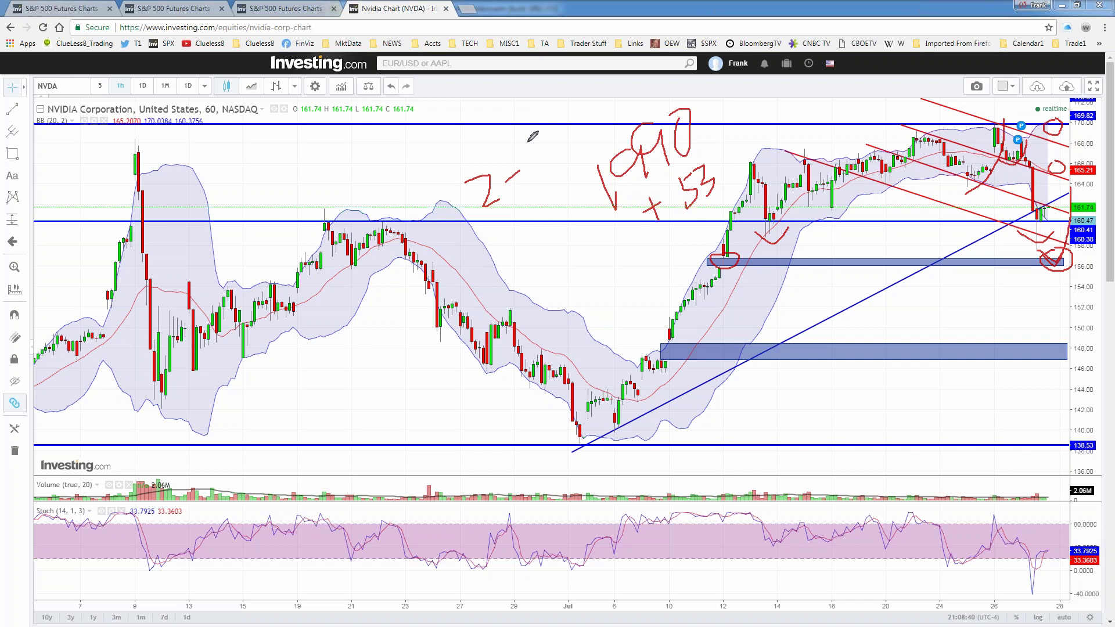
{"action": "left_click_drag", "start_coordinate": [522, 144], "coordinate": [544, 180]}
{"action": "mouse_move", "coordinate": [552, 156]}
{"action": "left_mouse_down"}
{"action": "mouse_move", "coordinate": [651, 105]}
{"action": "mouse_move", "coordinate": [824, 87]}
{"action": "mouse_move", "coordinate": [821, 103]}
{"action": "left_mouse_up"}
Write 44—50, arc from the 6 to the 44, circle a 4, then clear all brush drawings.
{"action": "left_click_drag", "start_coordinate": [841, 77], "coordinate": [840, 78]}
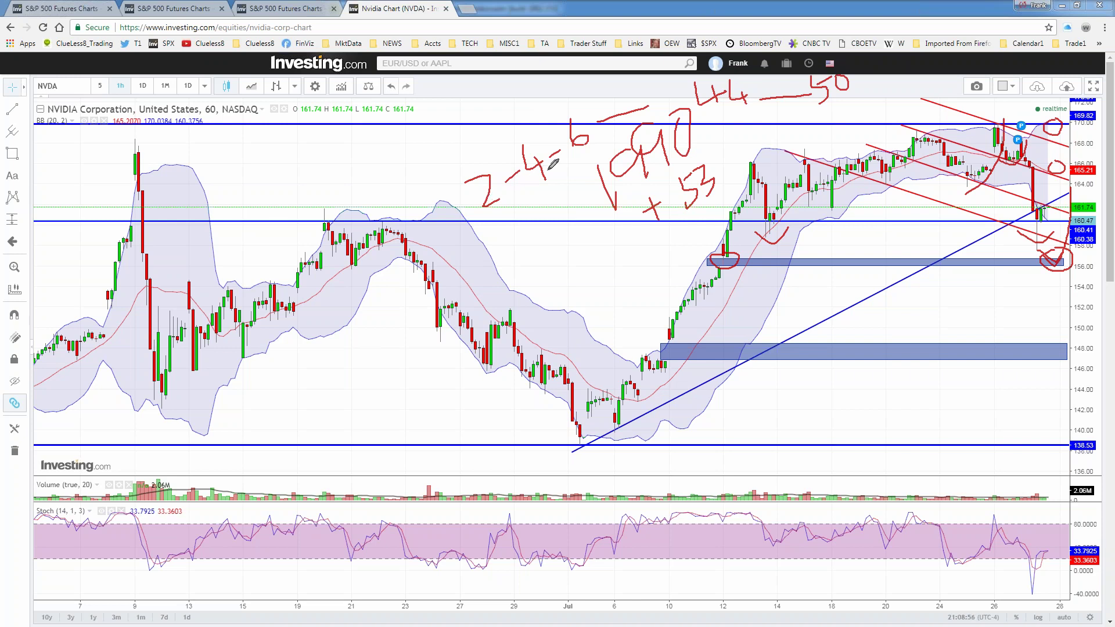
{"action": "mouse_move", "coordinate": [583, 153]}
{"action": "left_mouse_down"}
{"action": "mouse_move", "coordinate": [694, 92]}
{"action": "mouse_move", "coordinate": [825, 120]}
{"action": "mouse_move", "coordinate": [853, 97]}
{"action": "mouse_move", "coordinate": [768, 107]}
{"action": "mouse_move", "coordinate": [782, 101]}
{"action": "mouse_move", "coordinate": [768, 88]}
{"action": "mouse_move", "coordinate": [774, 100]}
{"action": "left_mouse_up"}
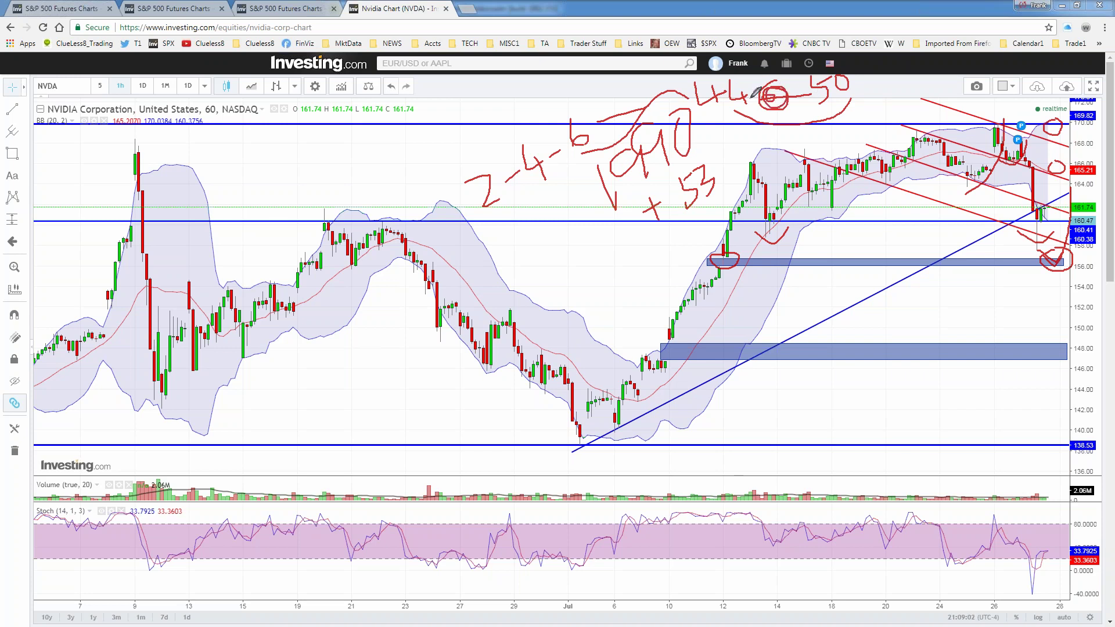
{"action": "mouse_move", "coordinate": [690, 87]}
{"action": "left_mouse_down"}
{"action": "mouse_move", "coordinate": [671, 102]}
{"action": "mouse_move", "coordinate": [685, 81]}
{"action": "mouse_move", "coordinate": [700, 96]}
{"action": "mouse_move", "coordinate": [687, 91]}
{"action": "left_mouse_up"}
{"action": "key", "text": "Escape"}
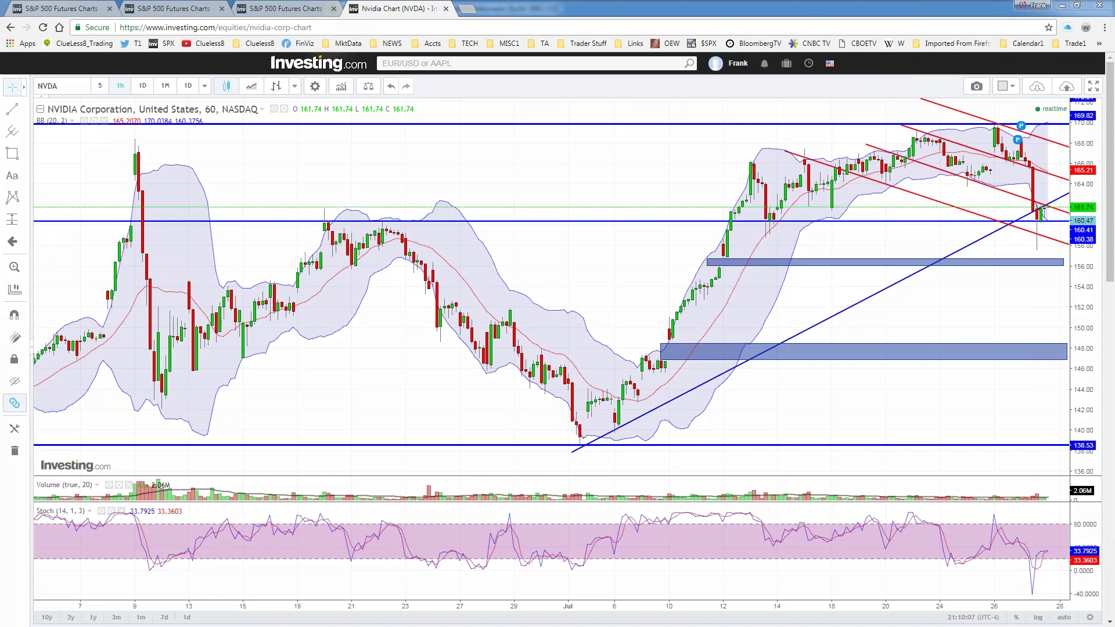
Restore down the Investing.com NVDA browser and bring the thinkorswim /ES chart forward maximized.
{"action": "left_click", "coordinate": [1077, 6]}
{"action": "double_click", "coordinate": [975, 11]}
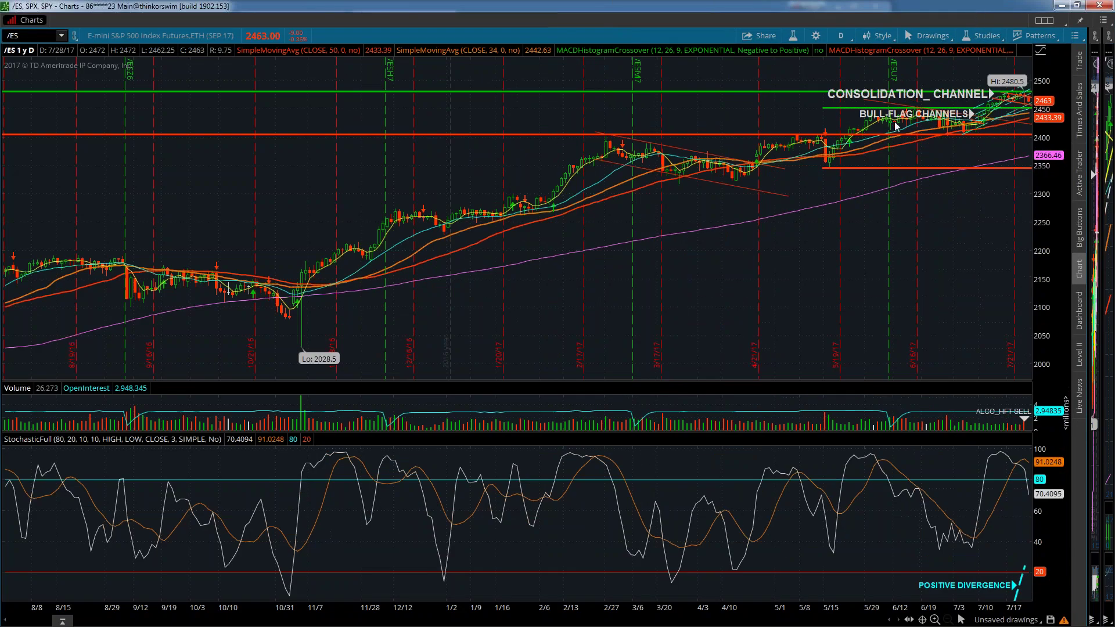
Enlarge the /ES price pane and switch the chart to 20 D : 1h bars.
{"action": "left_click_drag", "start_coordinate": [773, 381], "coordinate": [773, 519]}
{"action": "left_click", "coordinate": [842, 39]}
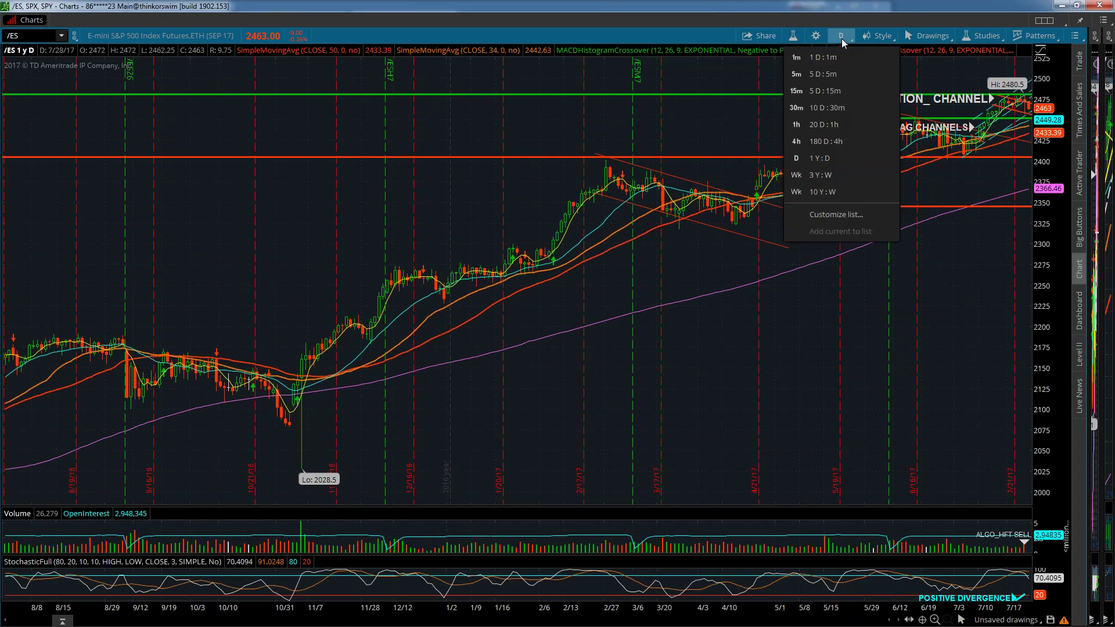
{"action": "left_click", "coordinate": [821, 128]}
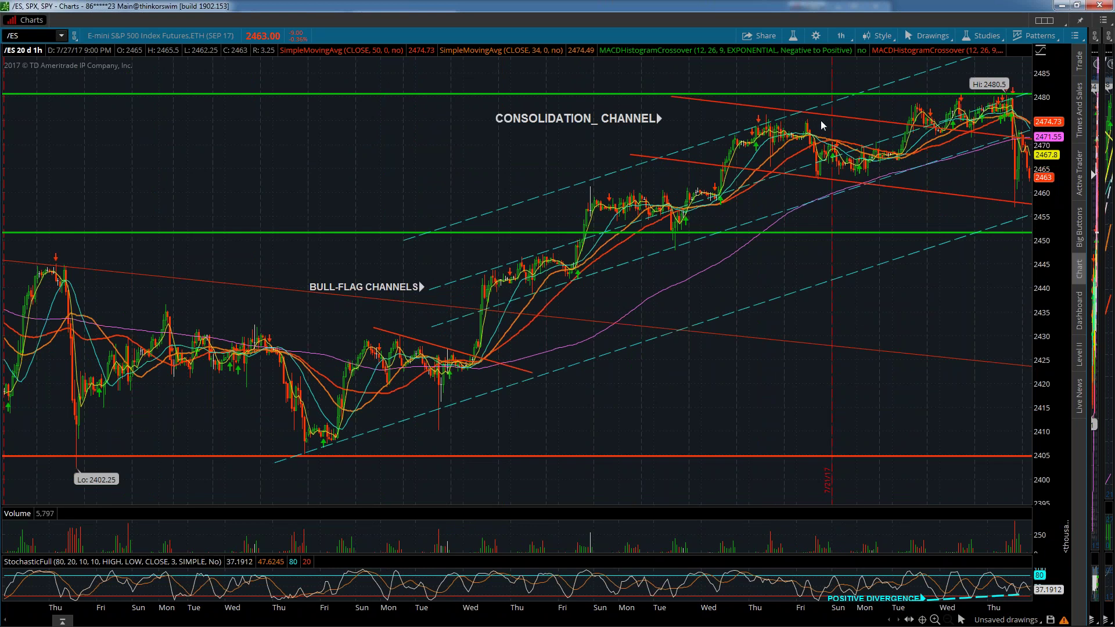
Rescale the /ES price axis to roughly 2390–2490 around the bull-flag channels.
{"action": "left_click_drag", "start_coordinate": [1049, 135], "coordinate": [1049, 152]}
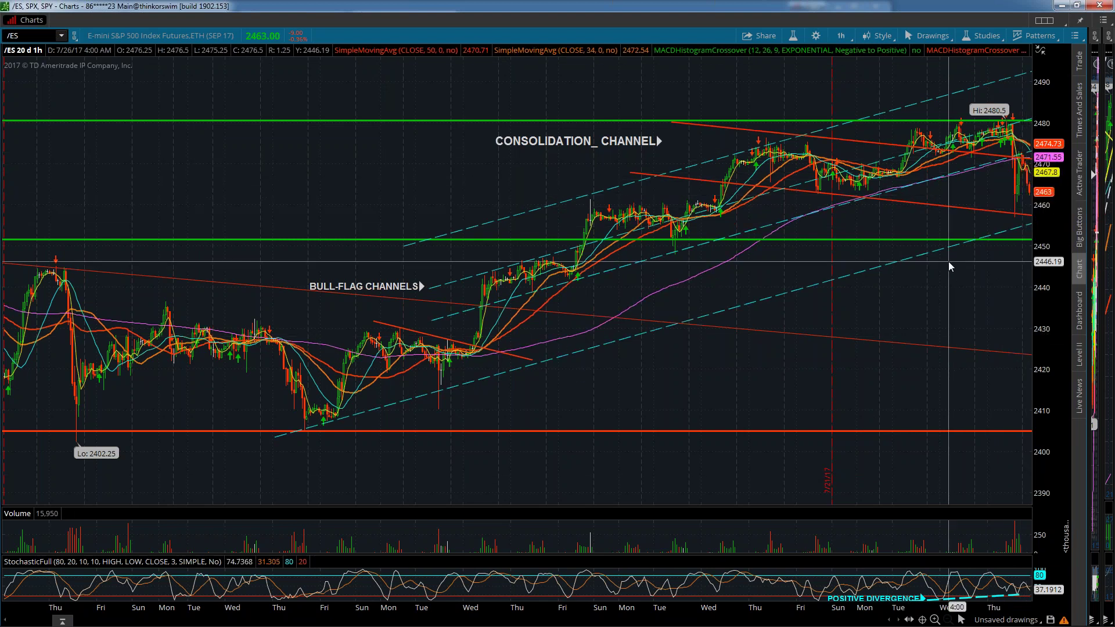
{"action": "left_click_drag", "start_coordinate": [1049, 169], "coordinate": [1049, 162]}
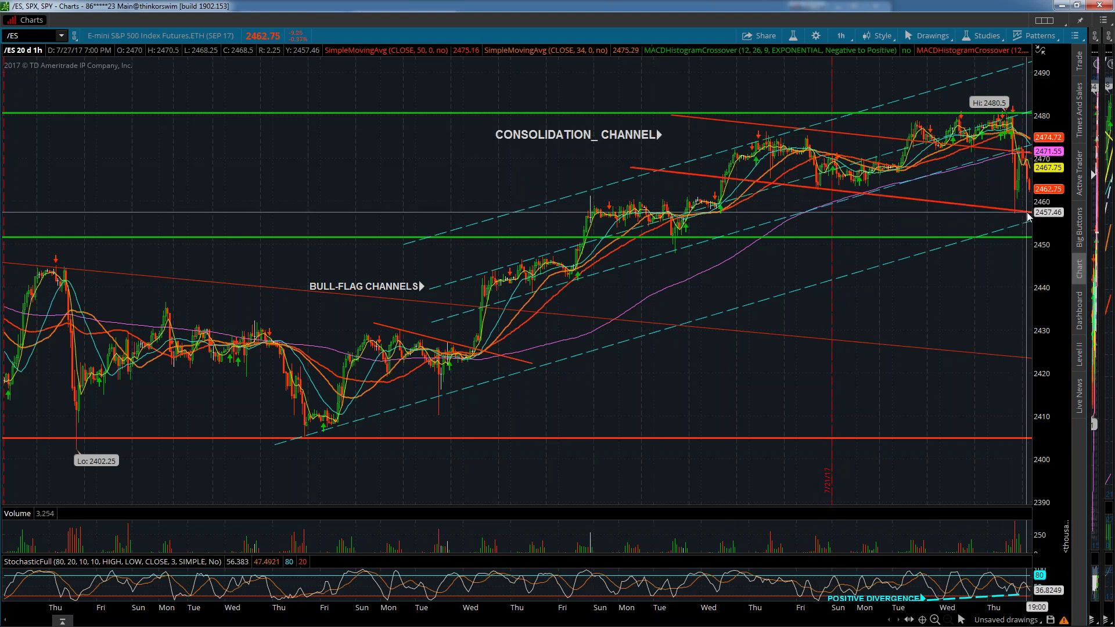
{"action": "mouse_move", "coordinate": [1028, 213]}
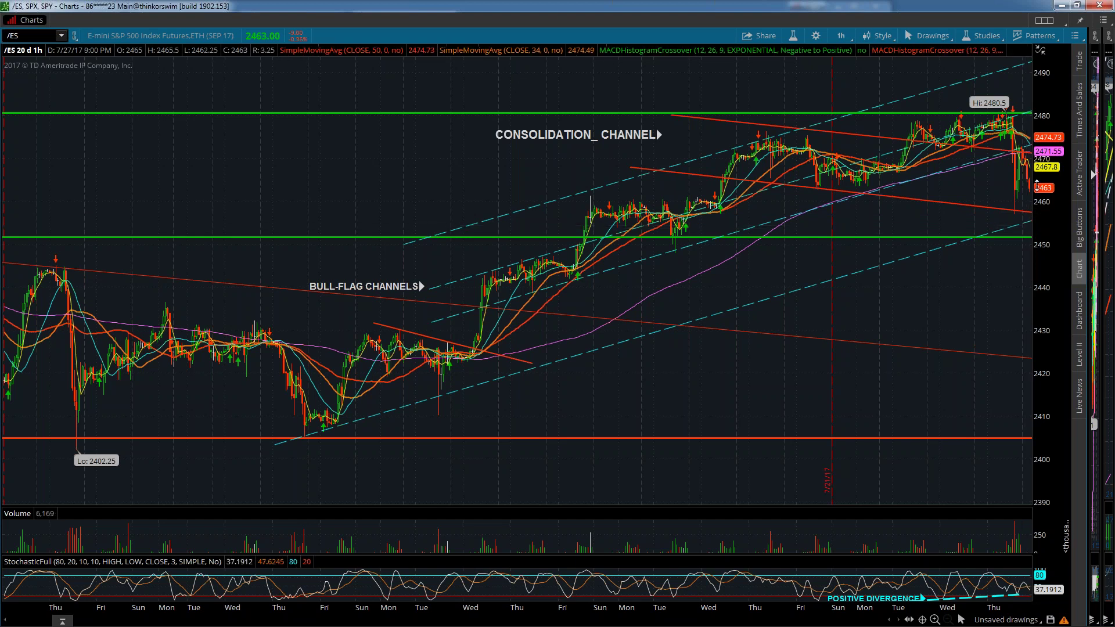
Compress the /ES chart's vertical price scale.
{"action": "left_click_drag", "start_coordinate": [1043, 179], "coordinate": [1049, 199]}
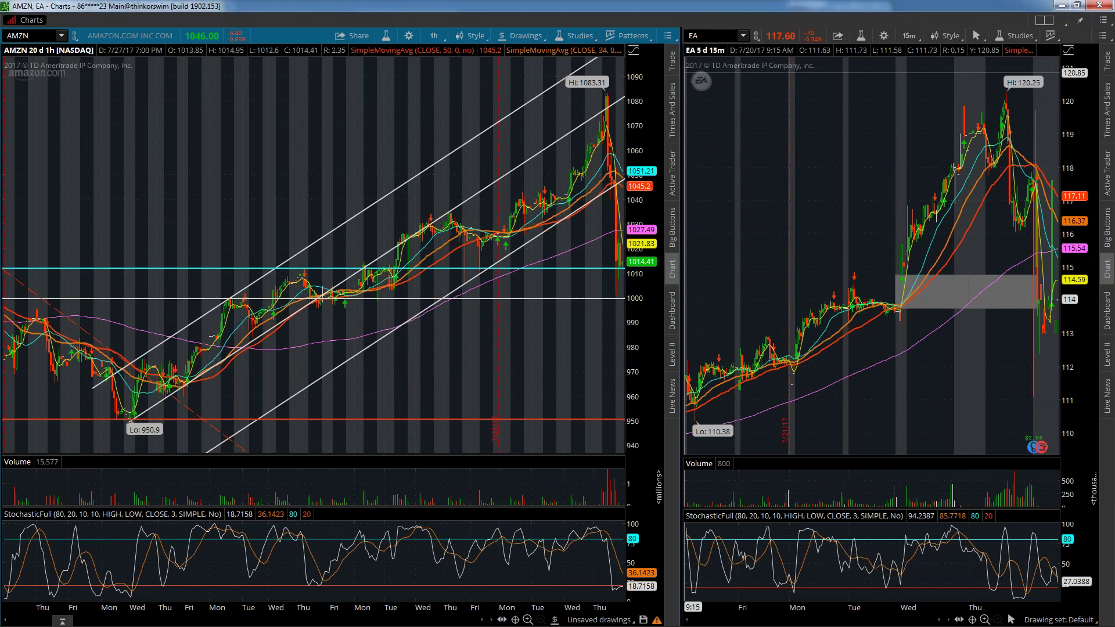
Set the grid to 1x1 so AMZN fills the window, then bring up the Twitter post.
{"action": "left_click", "coordinate": [1061, 24]}
{"action": "left_click", "coordinate": [998, 40]}
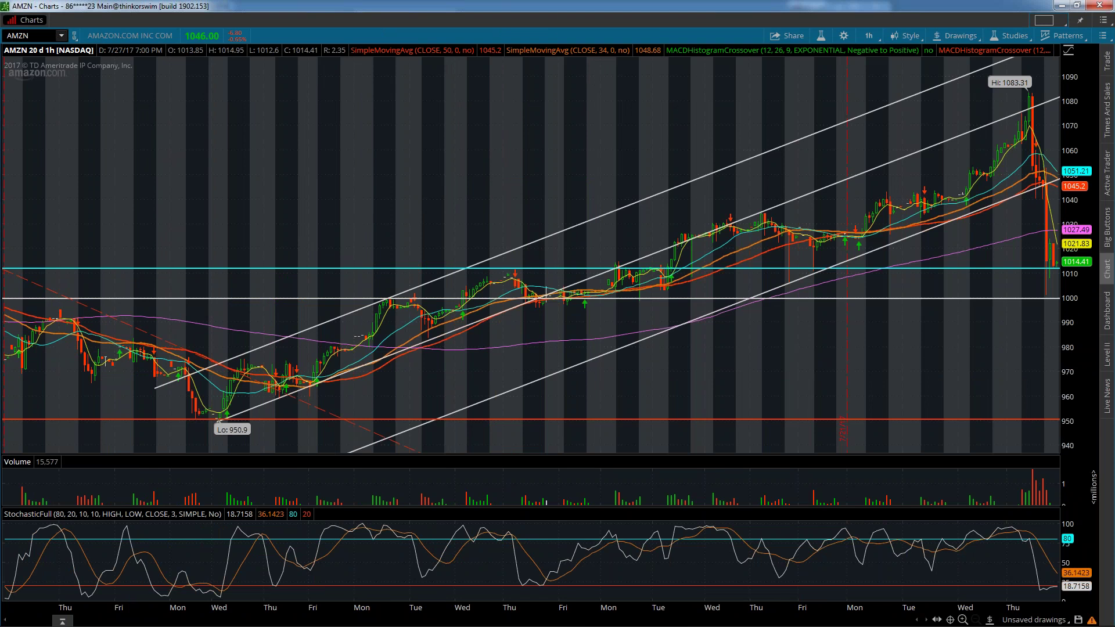
{"action": "key", "text": "alt+Tab"}
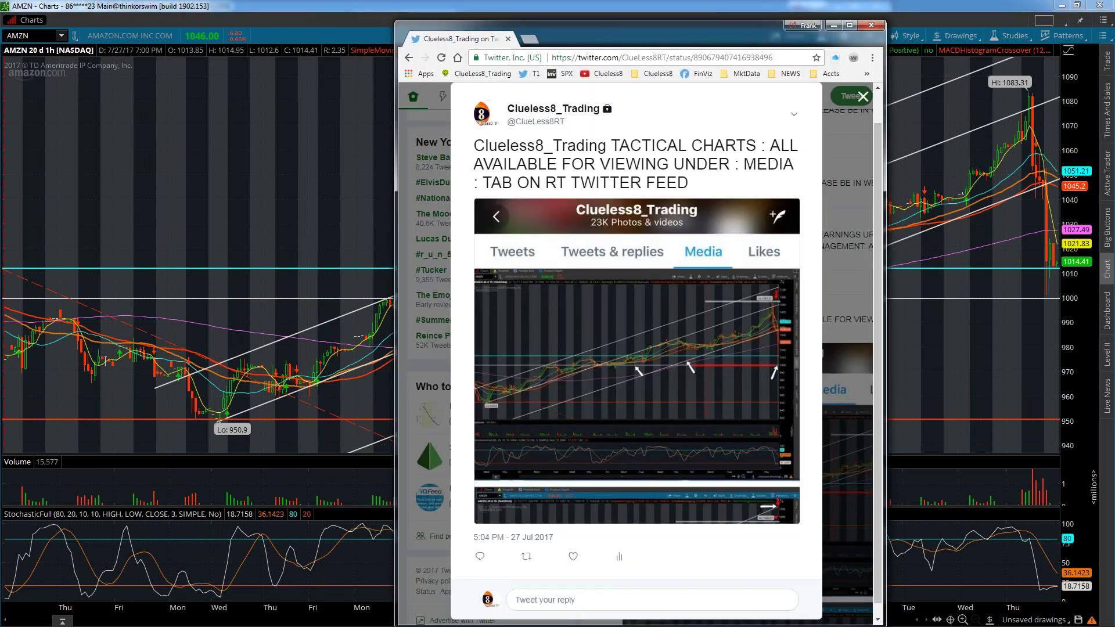
Scroll the tactical-charts tweet, then move it aside and close the Twitter window.
{"action": "scroll", "coordinate": [633, 427], "scroll_direction": "down", "scroll_amount": 1}
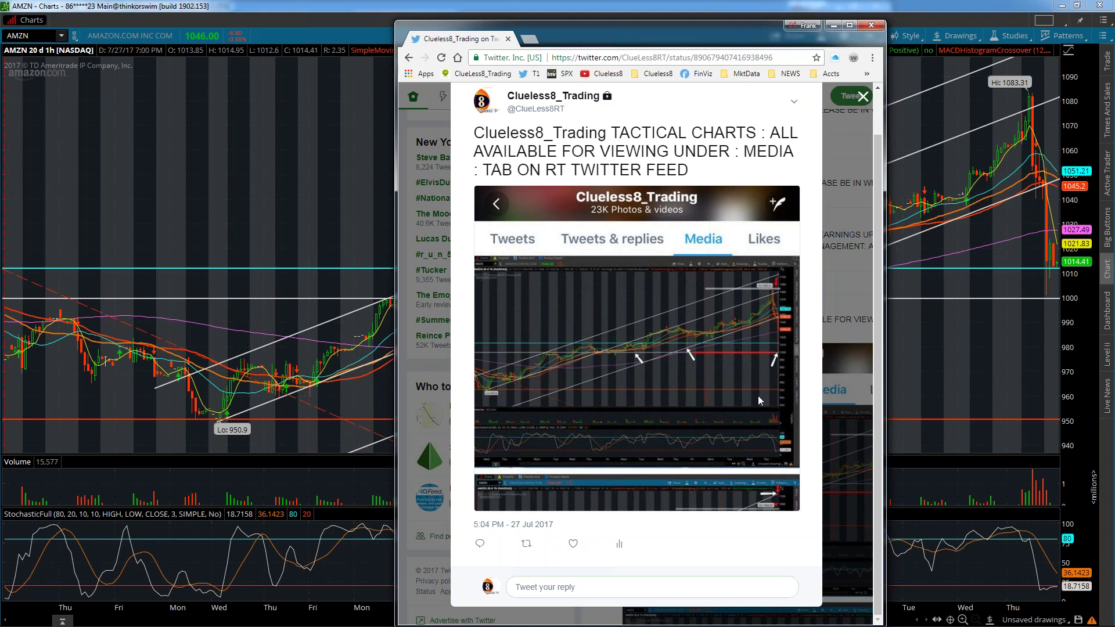
{"action": "scroll", "coordinate": [758, 396], "scroll_direction": "up", "scroll_amount": 1}
{"action": "scroll", "coordinate": [758, 396], "scroll_direction": "down", "scroll_amount": 1}
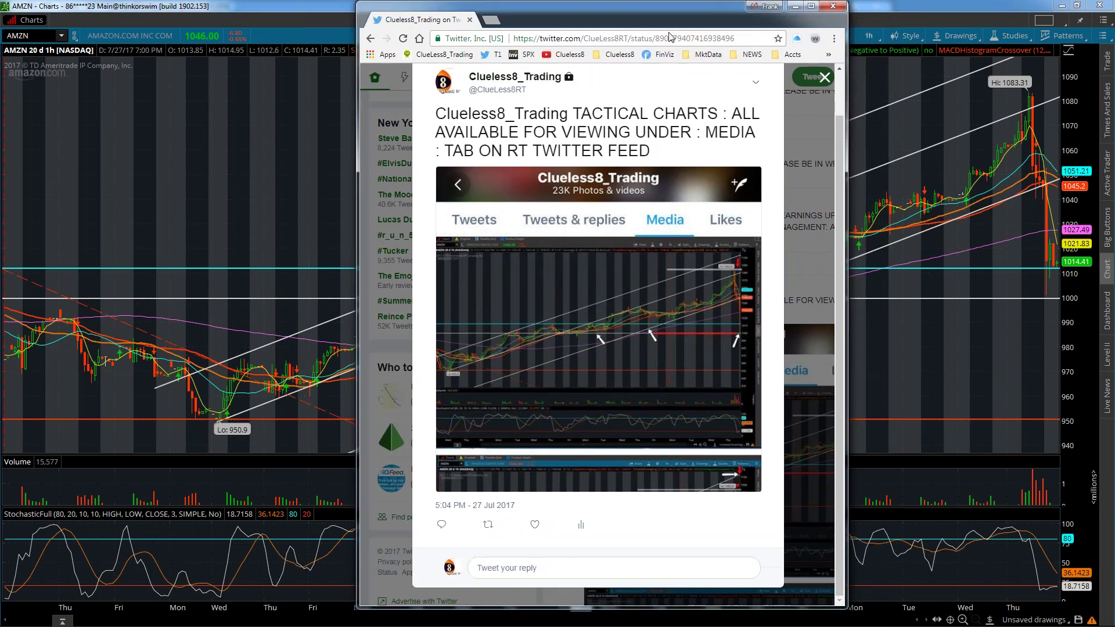
{"action": "left_click_drag", "start_coordinate": [697, 26], "coordinate": [659, 7]}
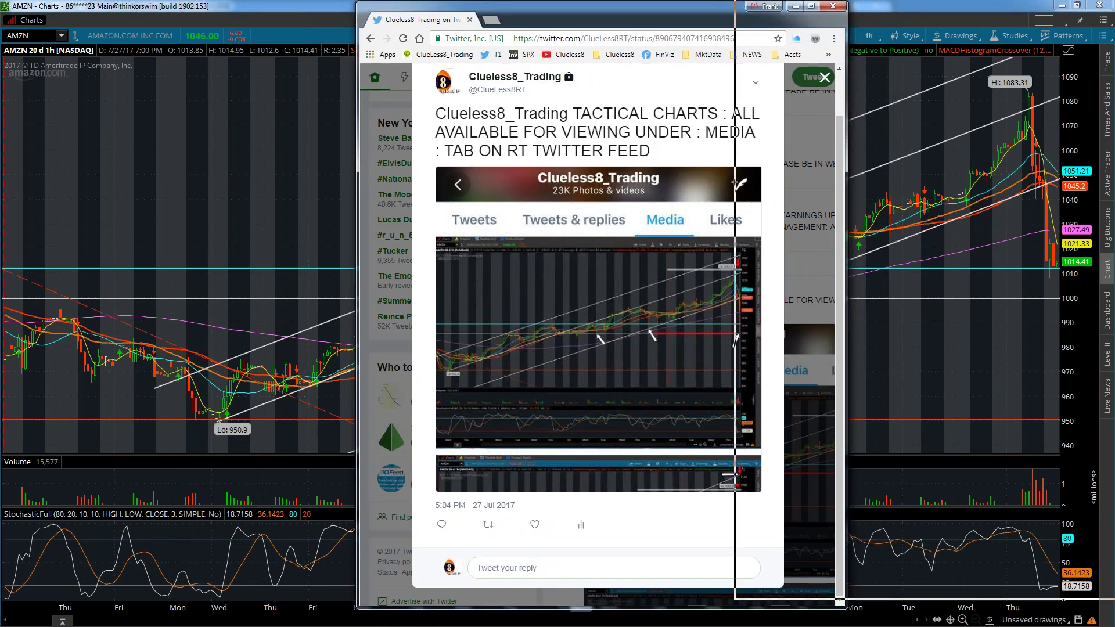
{"action": "left_click", "coordinate": [795, 6]}
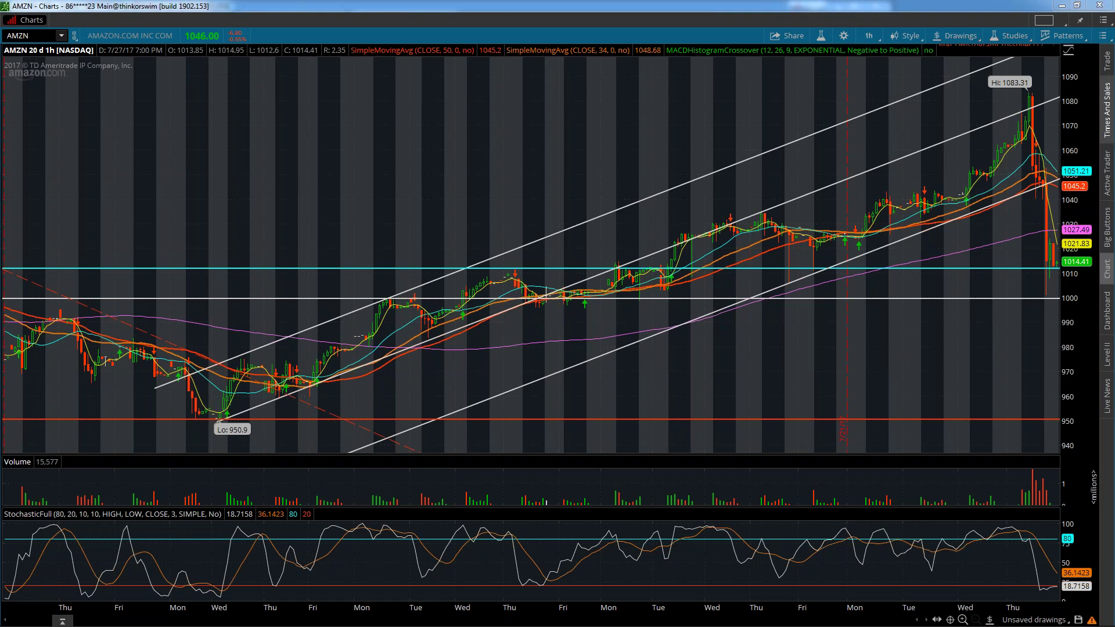
Rescale the AMZN price axis to about 930–1100 and open the time-frame list.
{"action": "left_click_drag", "start_coordinate": [1081, 132], "coordinate": [1080, 151]}
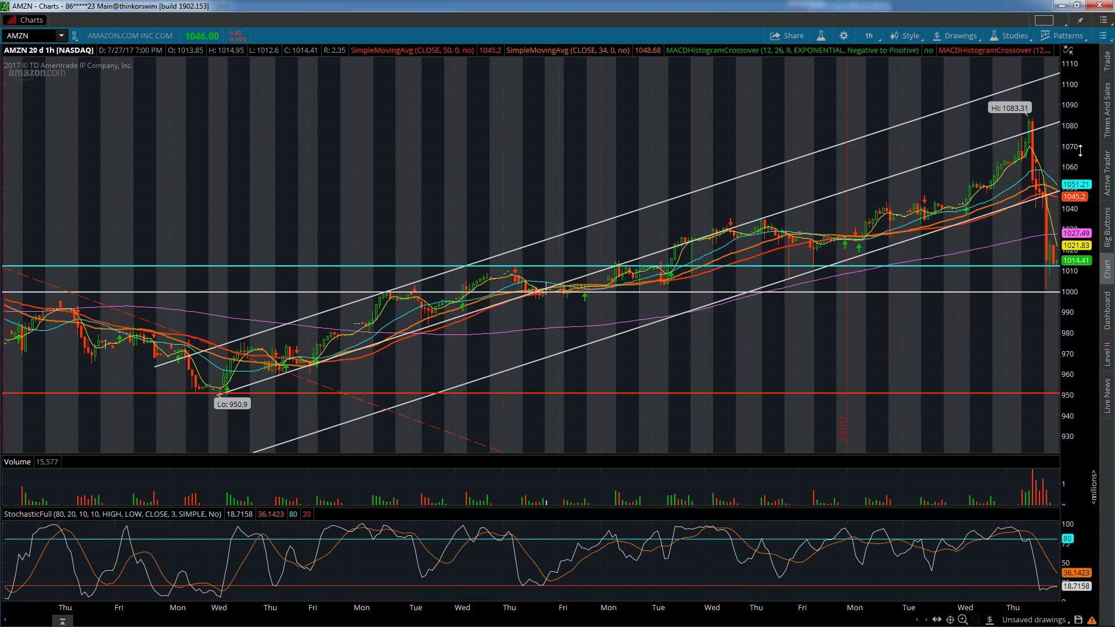
{"action": "left_click_drag", "start_coordinate": [1080, 147], "coordinate": [1081, 141]}
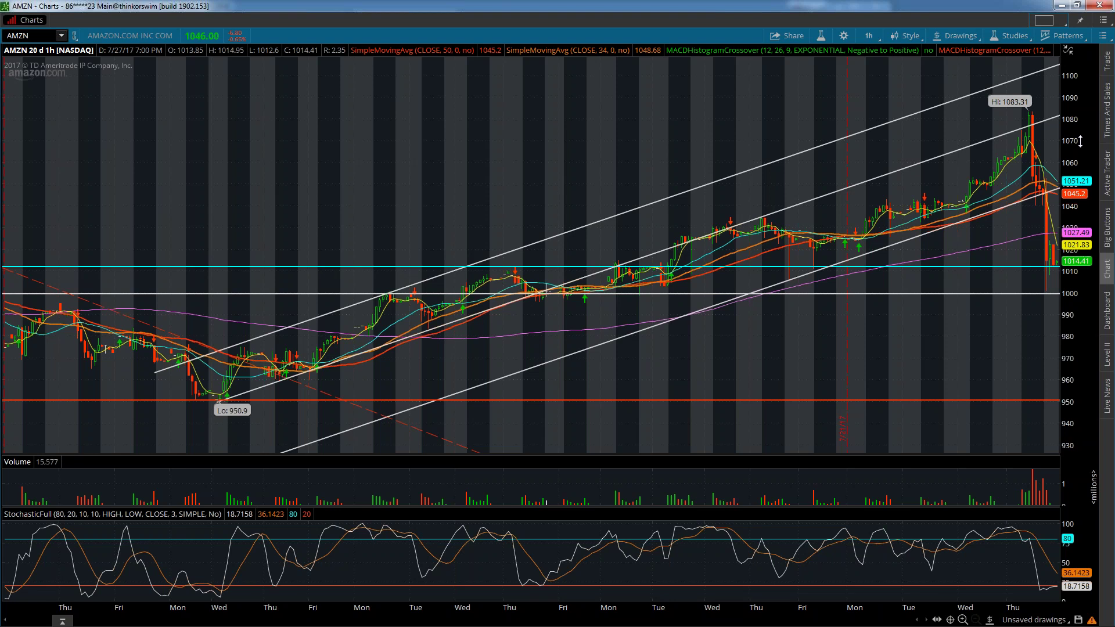
{"action": "left_click", "coordinate": [870, 38]}
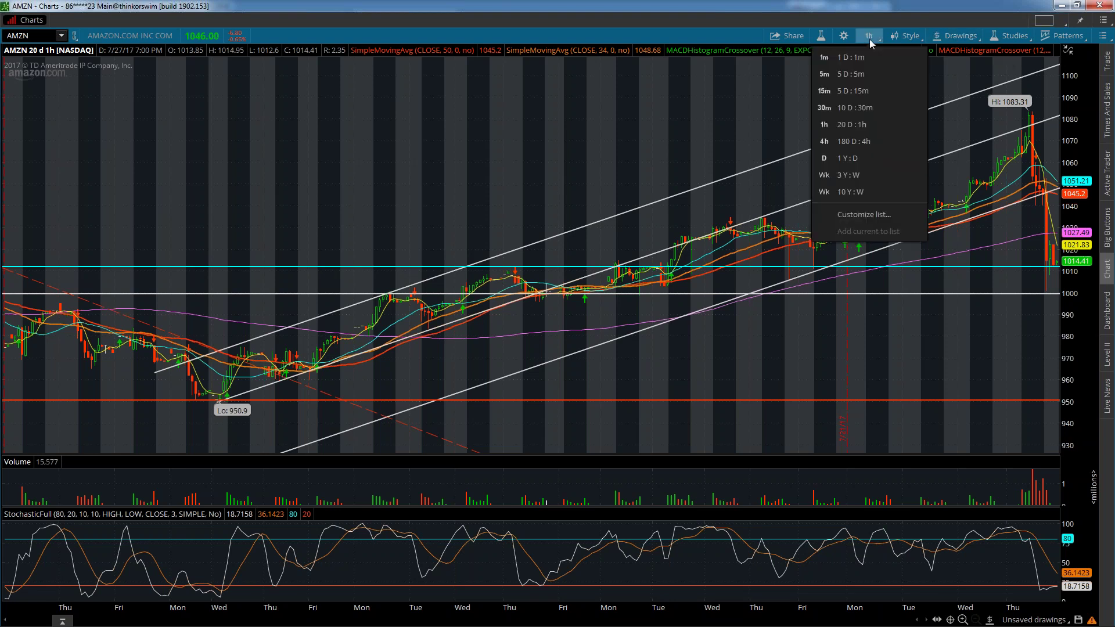
Using the arrow drawing tool, nudge the middle trendline up and lower the white level to 996.41.
{"action": "left_click", "coordinate": [952, 39]}
{"action": "mouse_move", "coordinate": [926, 179]}
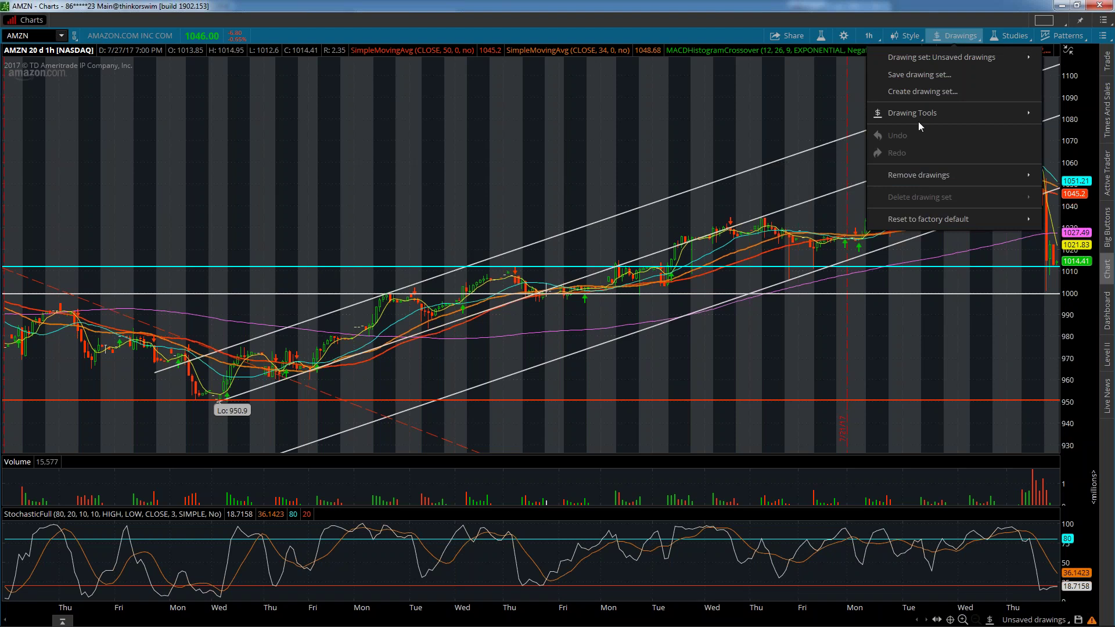
{"action": "mouse_move", "coordinate": [960, 109]}
{"action": "left_click", "coordinate": [1073, 116]}
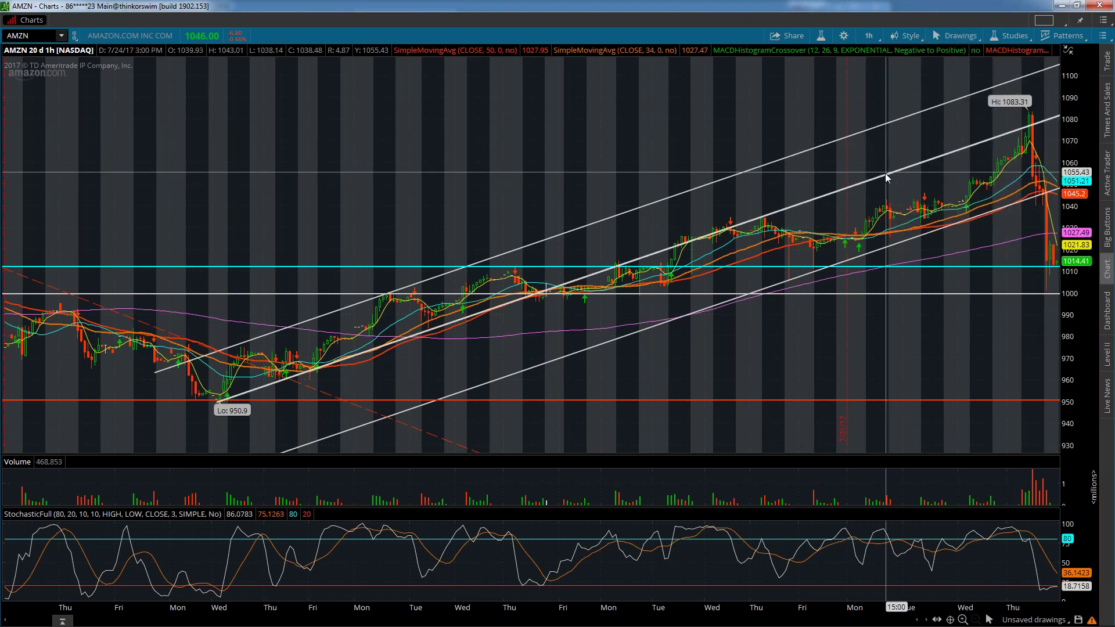
{"action": "mouse_move", "coordinate": [887, 176]}
{"action": "left_mouse_down"}
{"action": "mouse_move", "coordinate": [890, 162]}
{"action": "mouse_move", "coordinate": [891, 175]}
{"action": "left_mouse_up"}
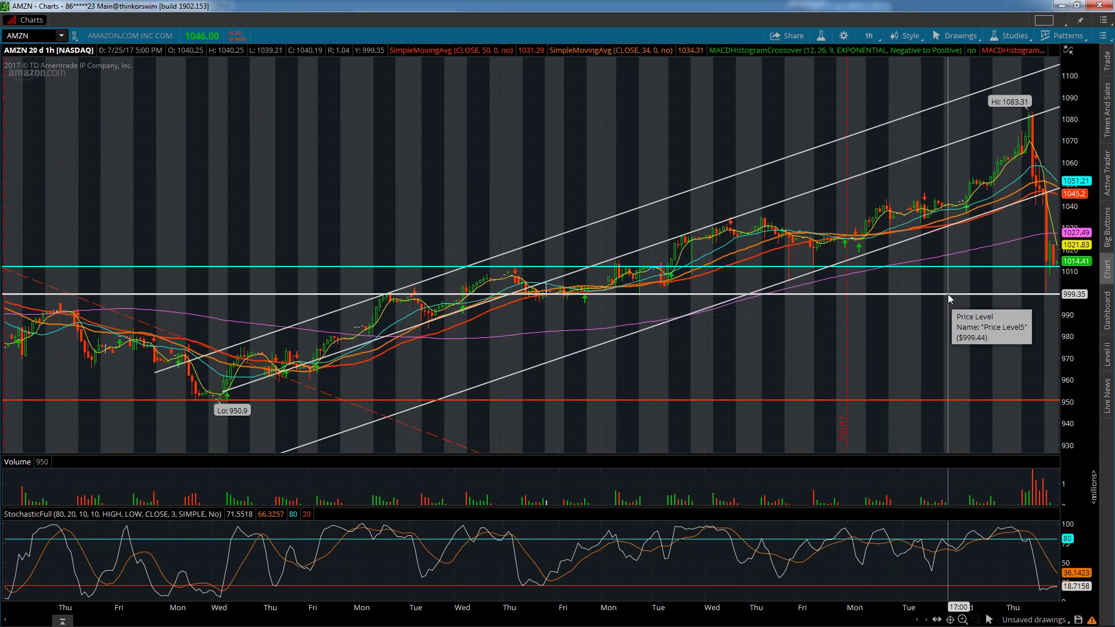
{"action": "left_click_drag", "start_coordinate": [948, 293], "coordinate": [948, 302]}
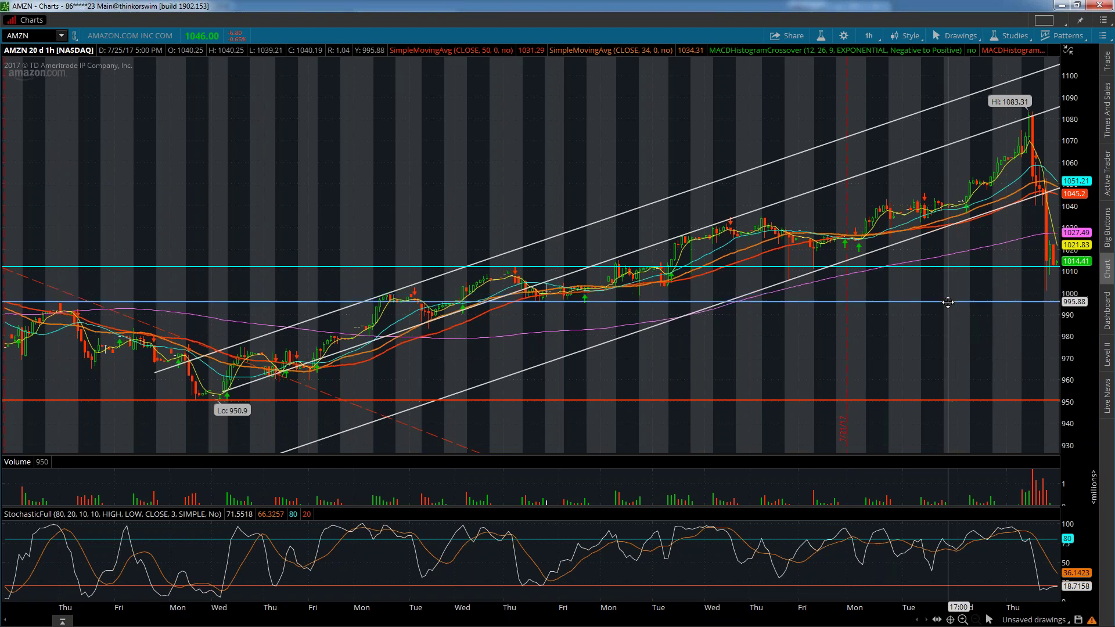
Move the cyan price level to 1014.41 and stretch the AMZN scale to about 923–1111.
{"action": "left_click", "coordinate": [927, 344]}
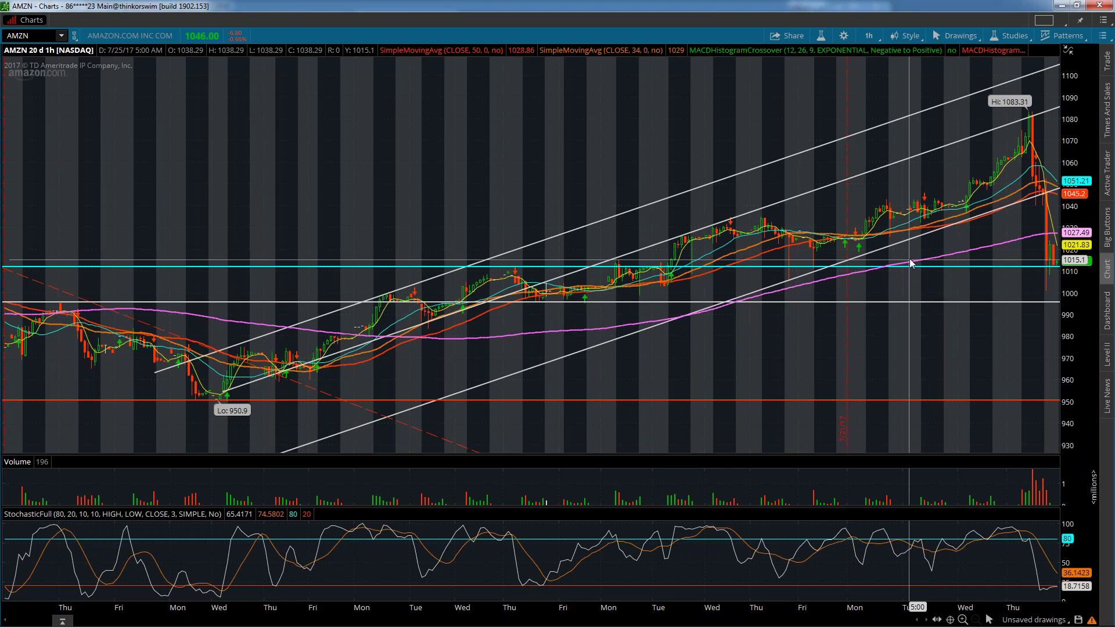
{"action": "left_click", "coordinate": [913, 267]}
{"action": "left_click_drag", "start_coordinate": [912, 266], "coordinate": [921, 261]}
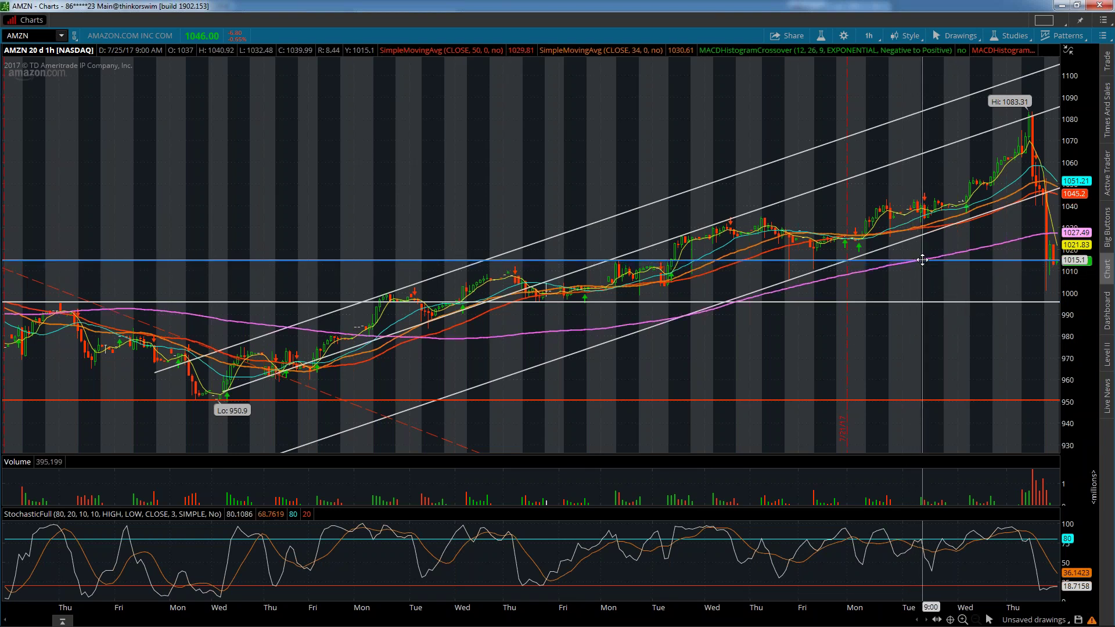
{"action": "left_click", "coordinate": [911, 280]}
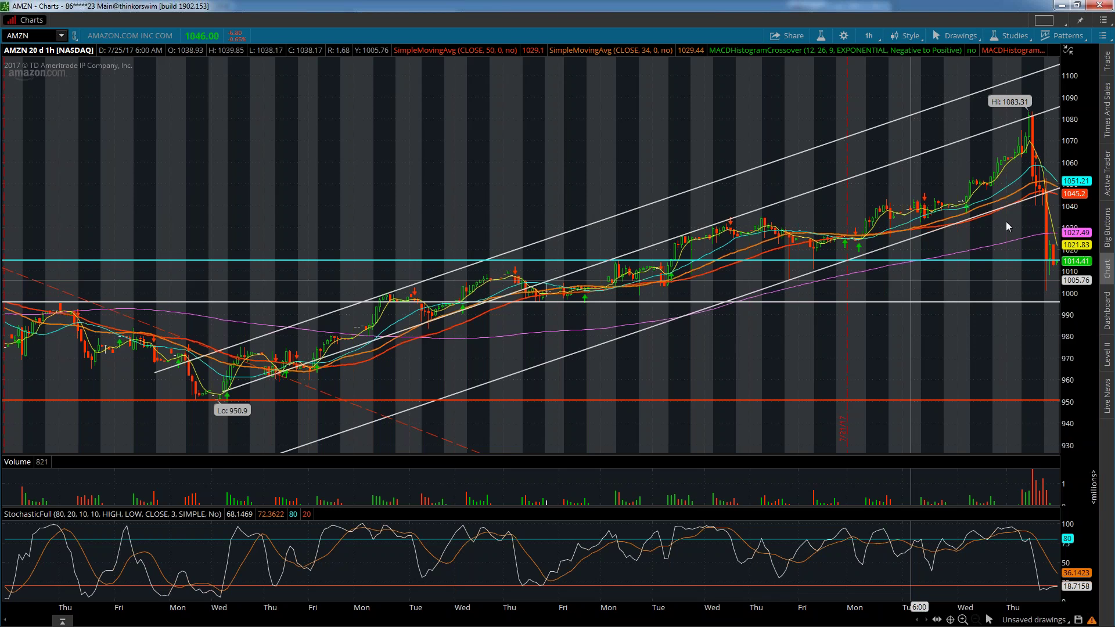
{"action": "left_click_drag", "start_coordinate": [1085, 189], "coordinate": [1084, 195]}
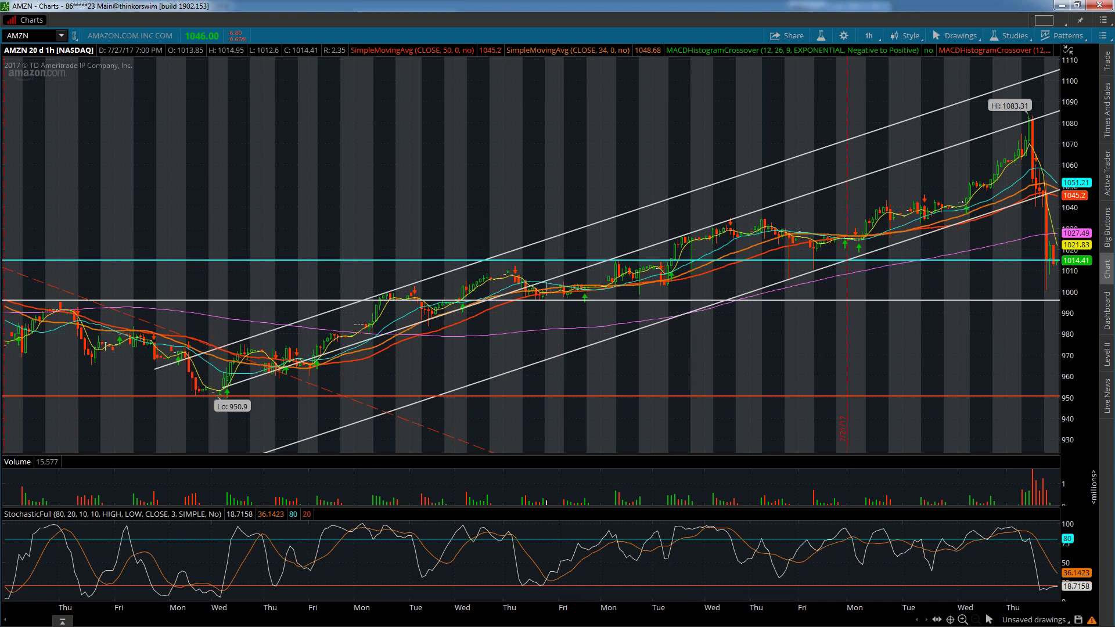
Replace AMZN with GS and switch the chart to the 1 Y : D timeframe.
{"action": "left_click", "coordinate": [32, 36]}
{"action": "key", "text": "BackSpace"}
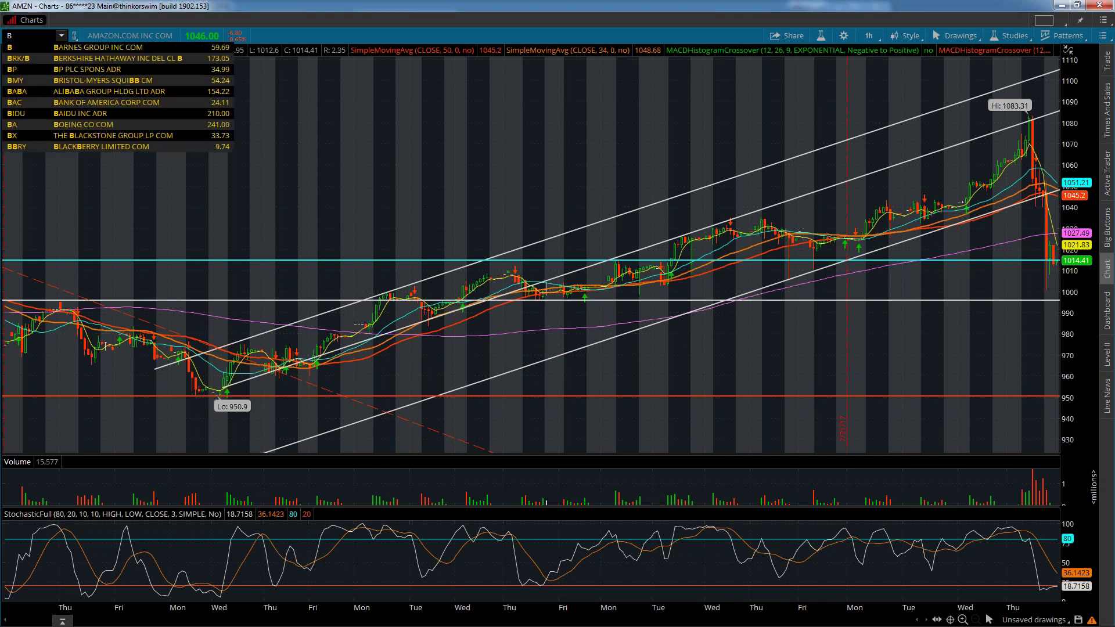
{"action": "type", "text": "GS"}
{"action": "key", "text": "Return"}
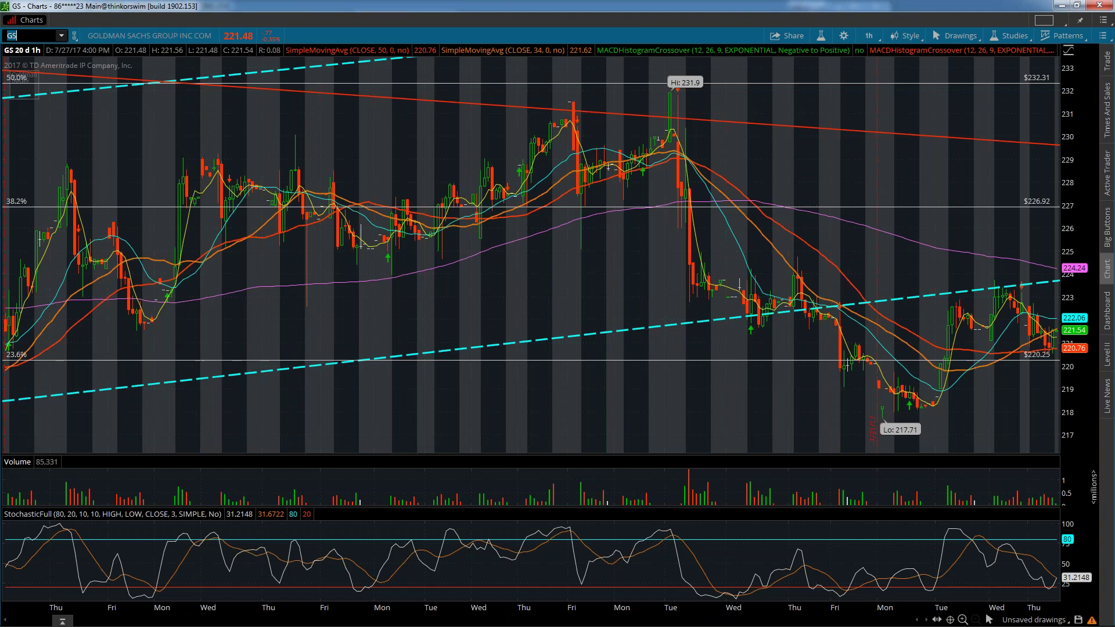
{"action": "left_click", "coordinate": [874, 40]}
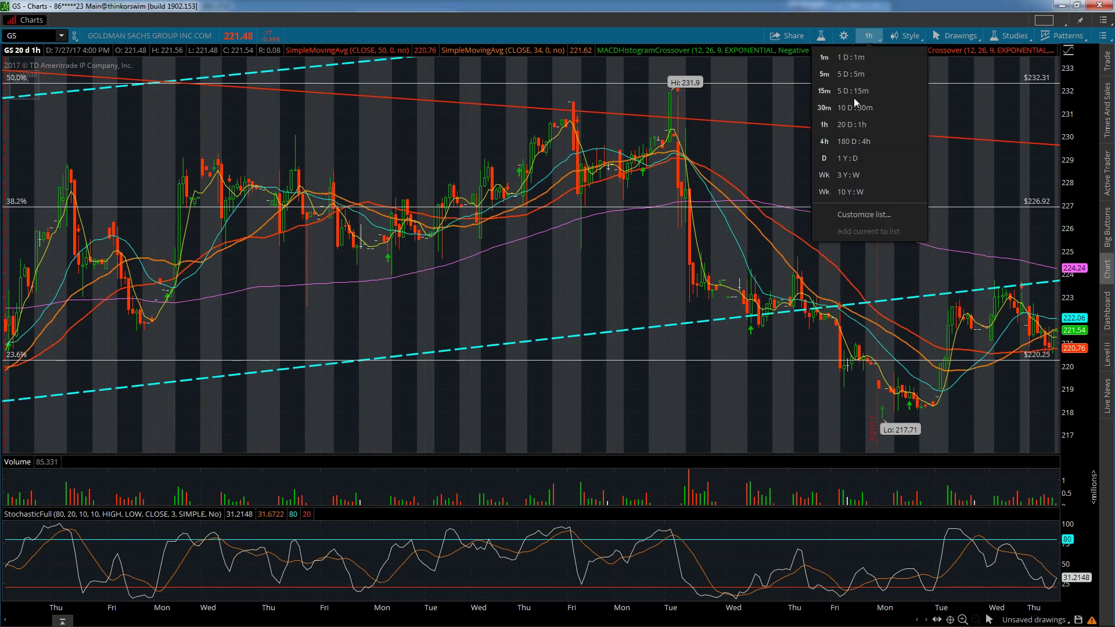
{"action": "left_click", "coordinate": [848, 158]}
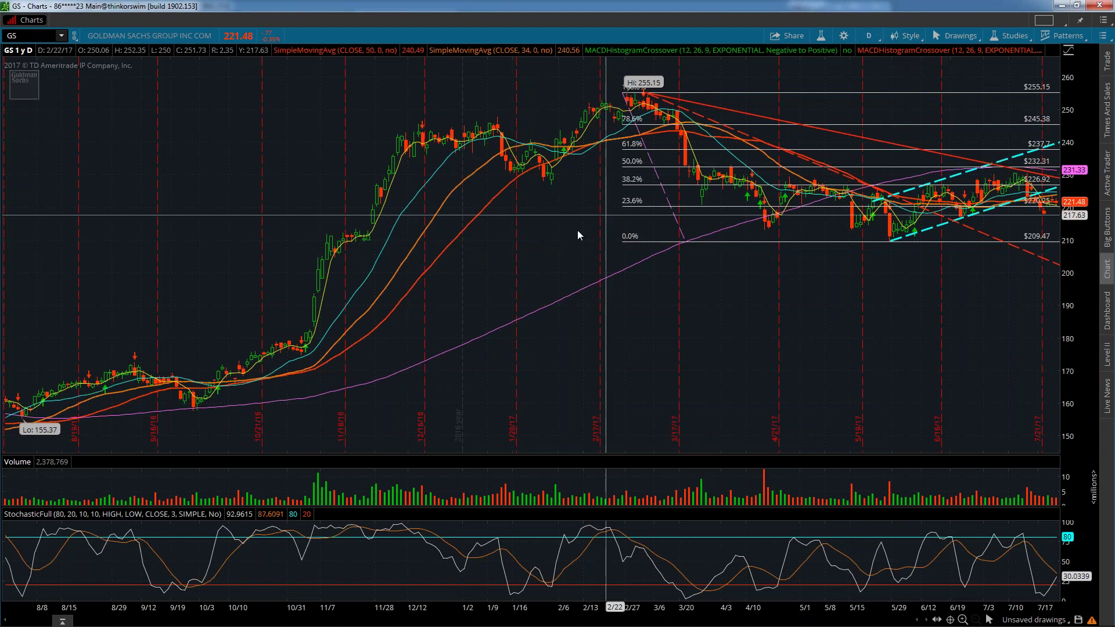
Zoom the GS daily chart into Feb–Jul 2017 and shrink the Volume pane slightly.
{"action": "left_click_drag", "start_coordinate": [553, 239], "coordinate": [1046, 416]}
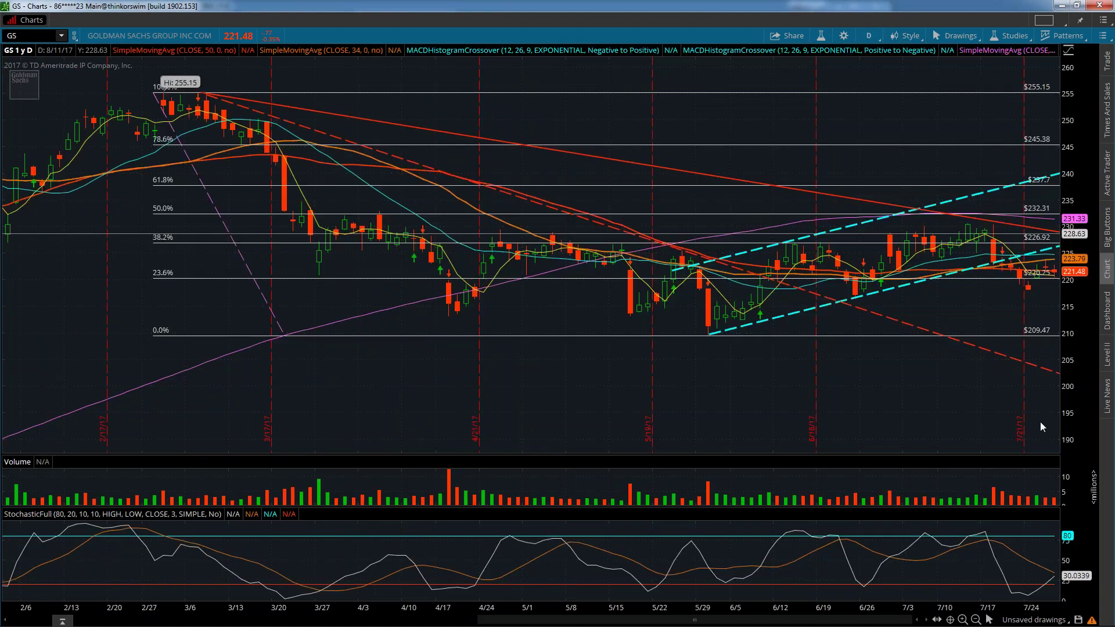
{"action": "left_click_drag", "start_coordinate": [996, 507], "coordinate": [996, 481]}
{"action": "left_click_drag", "start_coordinate": [1069, 465], "coordinate": [1068, 461]}
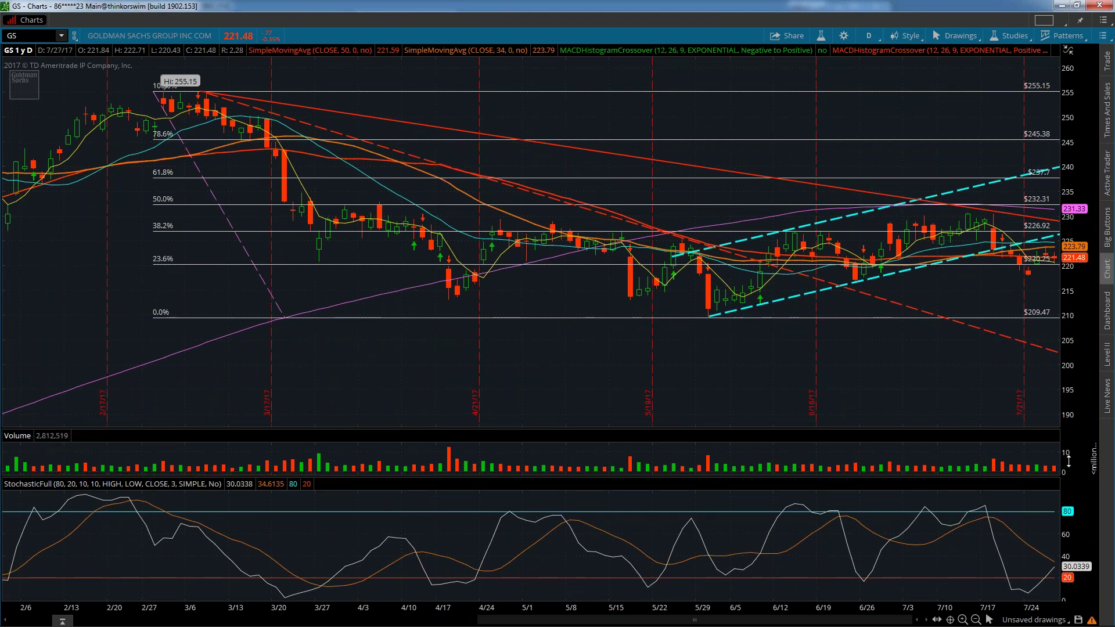
Move the lower dashed channel line's start to the late-May low and stretch the GS price scale.
{"action": "left_click", "coordinate": [781, 300]}
{"action": "left_click_drag", "start_coordinate": [781, 300], "coordinate": [773, 301]}
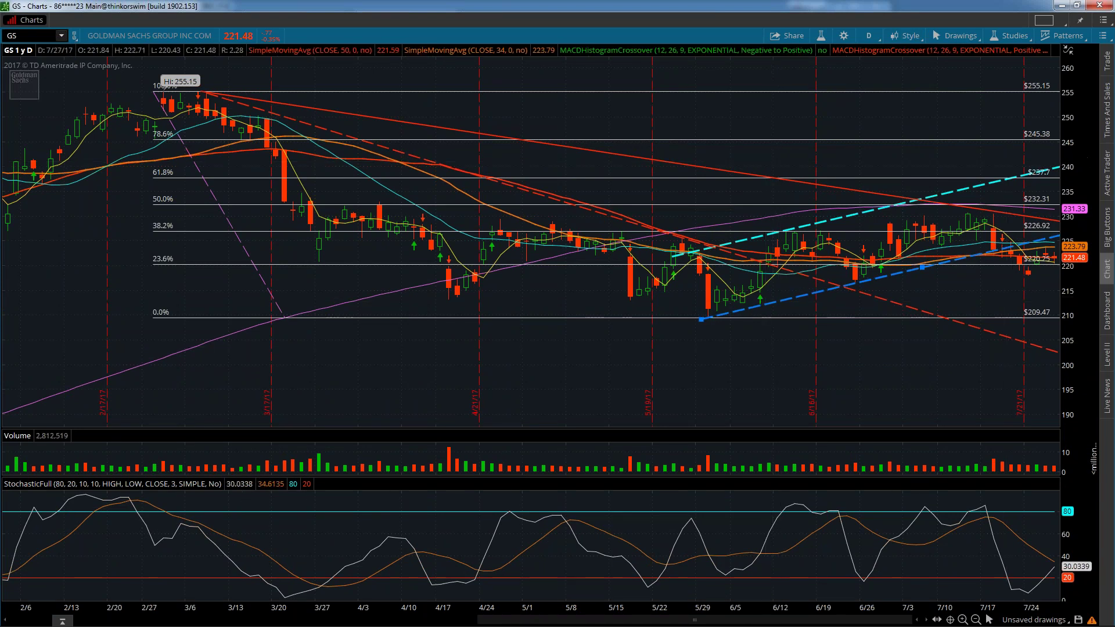
{"action": "left_click_drag", "start_coordinate": [1079, 181], "coordinate": [1080, 173]}
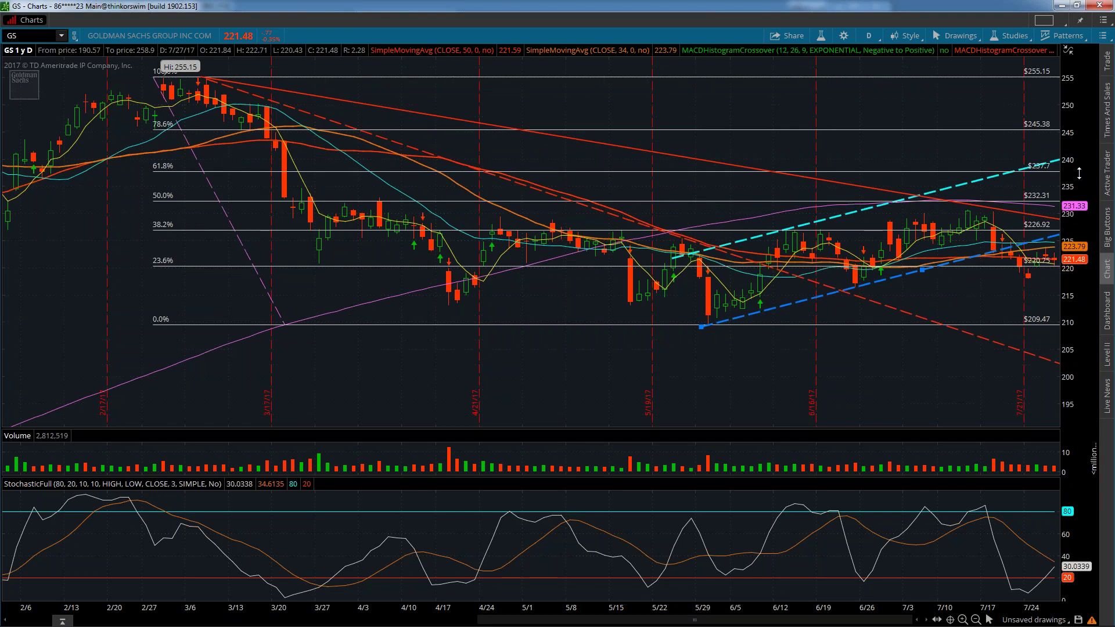
{"action": "left_click_drag", "start_coordinate": [1079, 173], "coordinate": [1079, 173]}
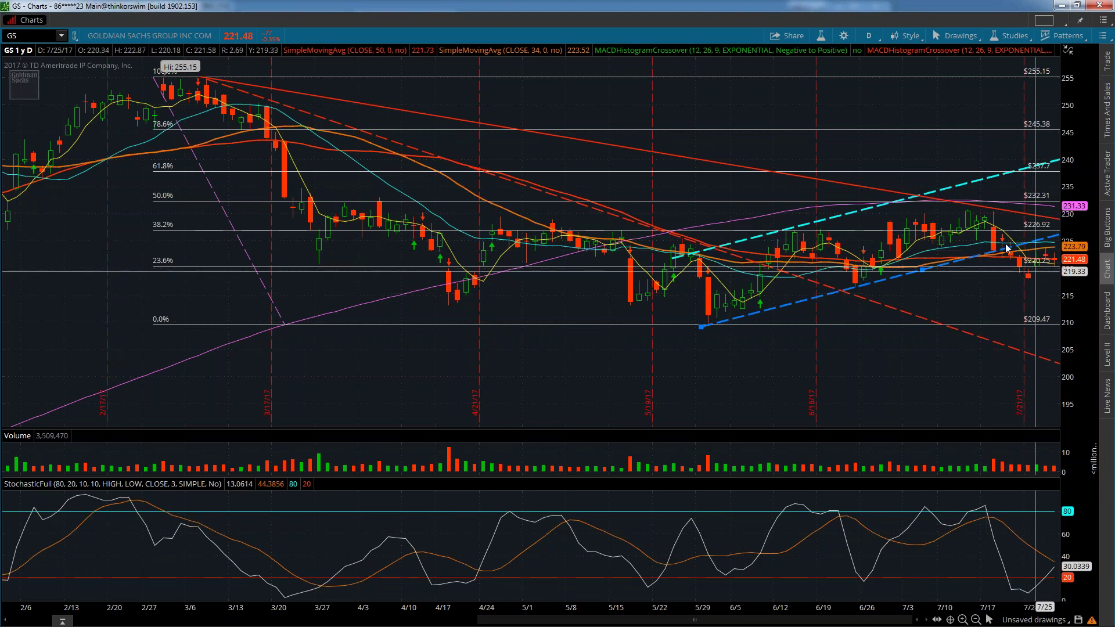
{"action": "left_click", "coordinate": [870, 40]}
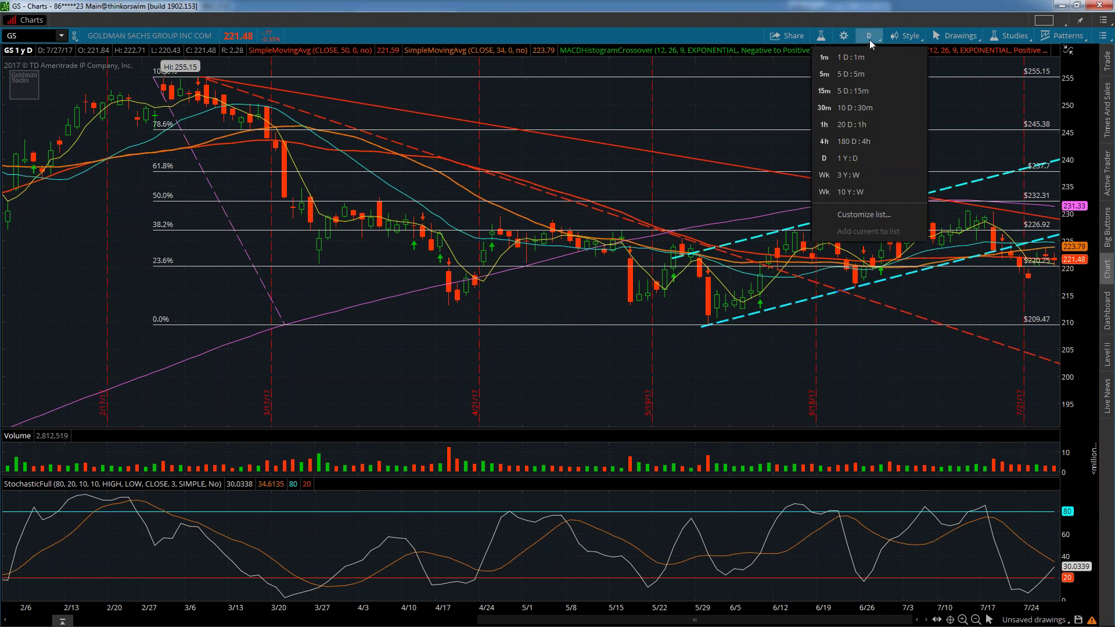
Switch GS to the 20 D : 1h view and clear the entire drawing set.
{"action": "left_click", "coordinate": [864, 126]}
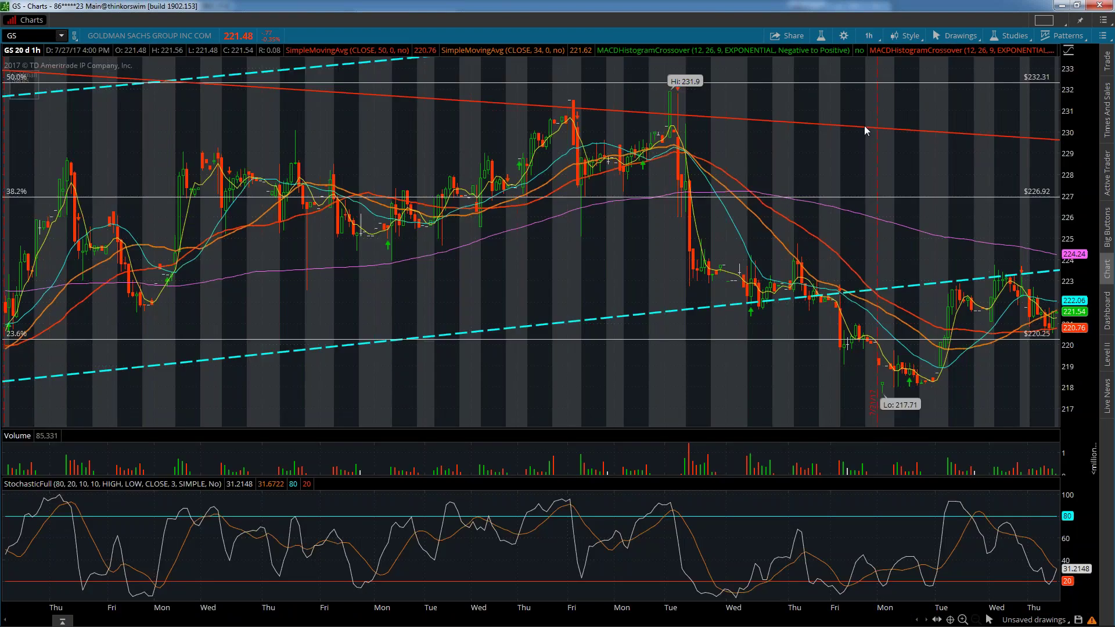
{"action": "right_click", "coordinate": [864, 125]}
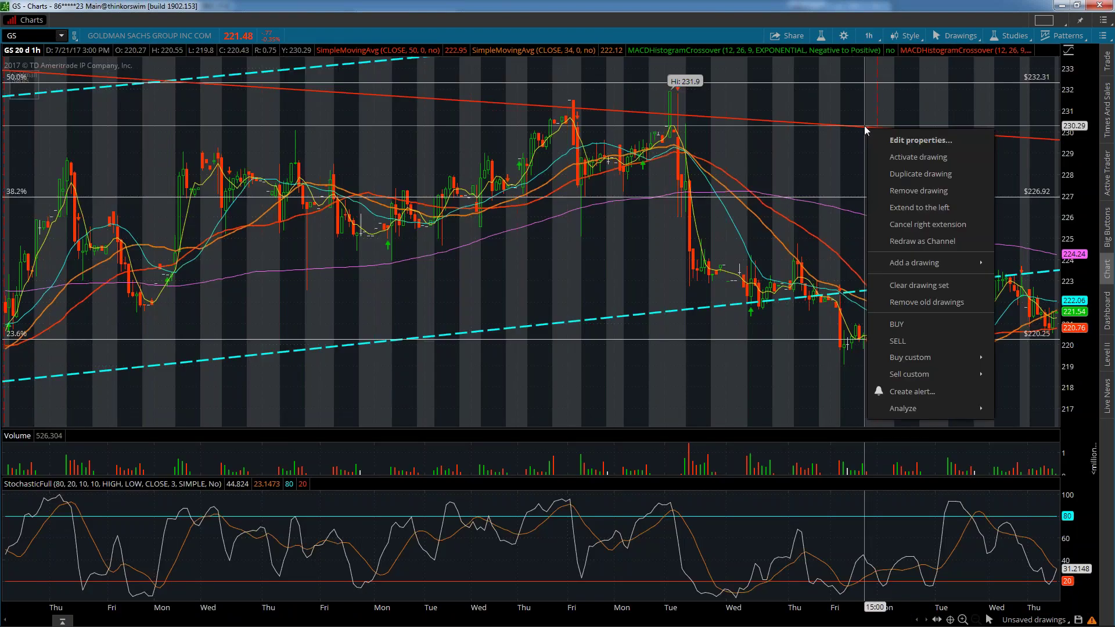
{"action": "left_click", "coordinate": [904, 286]}
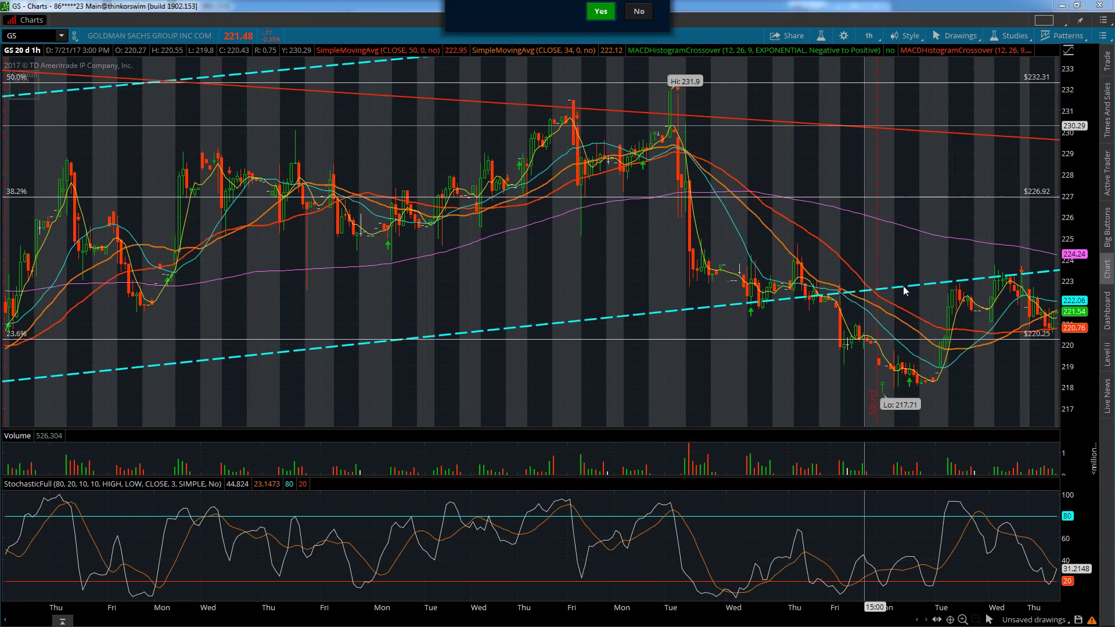
{"action": "left_click", "coordinate": [600, 21]}
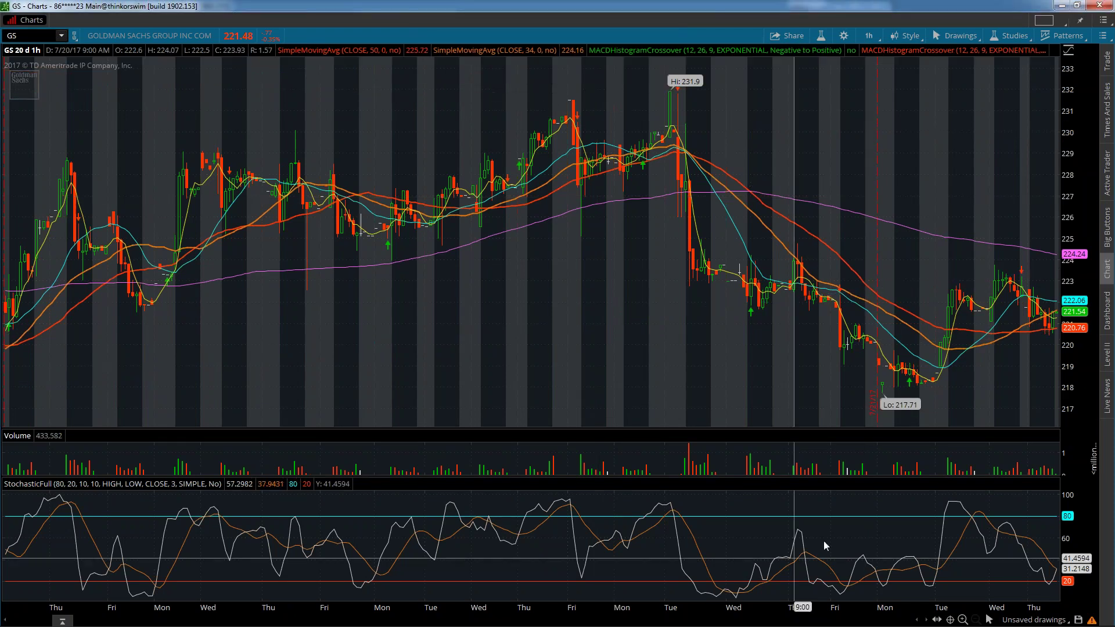
Enlarge the Volume pane, then make the price pane tall so the Stochastic pane shrinks to a thin strip.
{"action": "left_click_drag", "start_coordinate": [851, 479], "coordinate": [854, 409]}
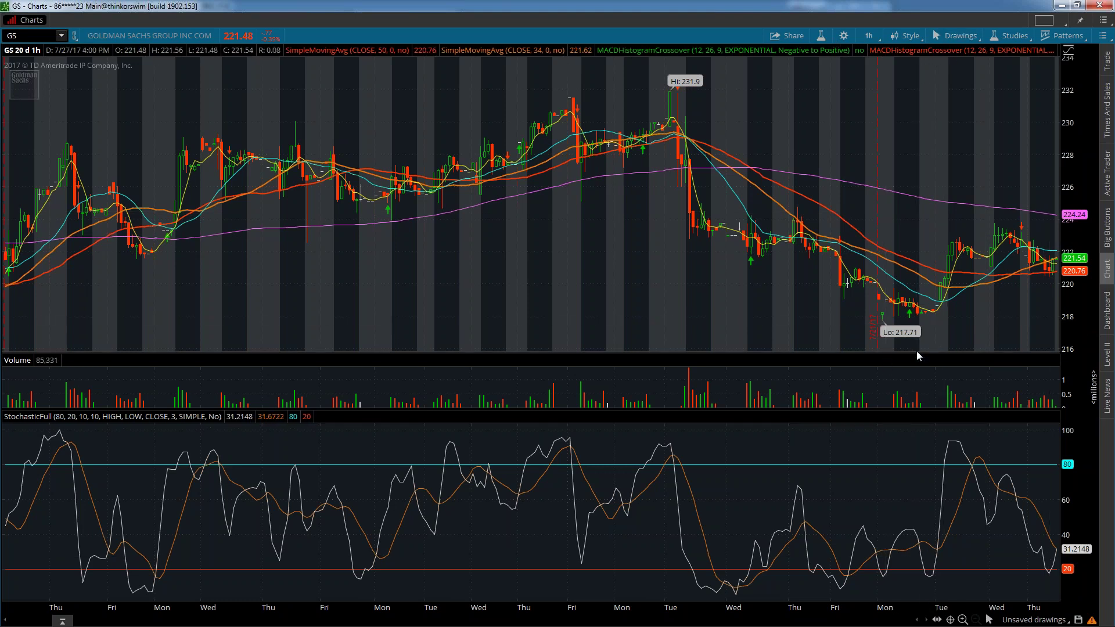
{"action": "left_click_drag", "start_coordinate": [917, 409], "coordinate": [938, 559]}
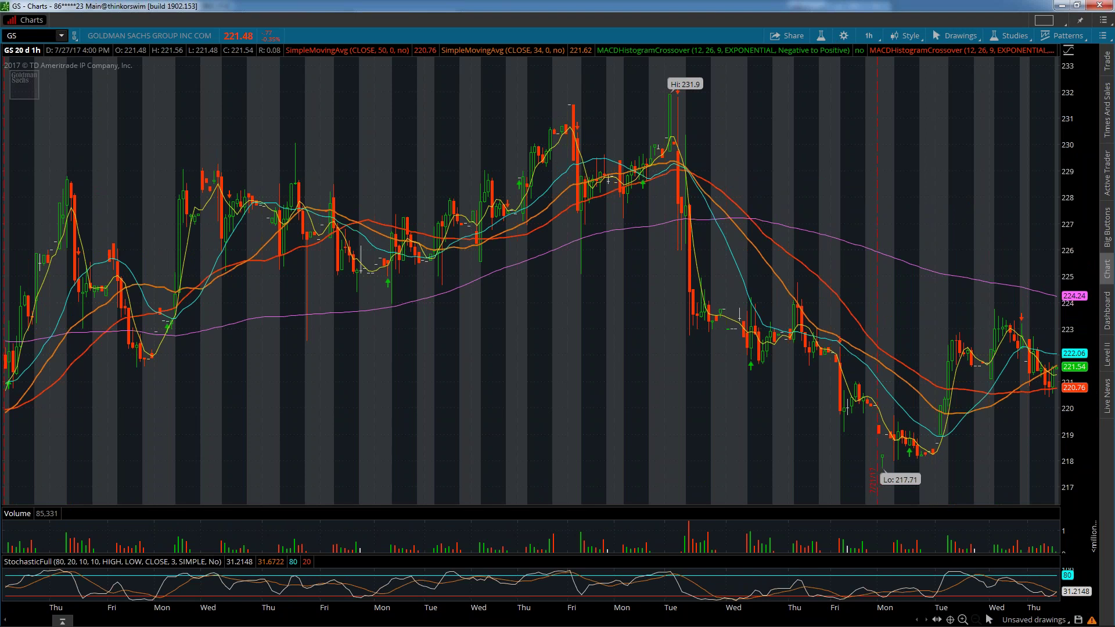
Draw red arcs under the Monday–Tuesday, Friday and Thursday lows, plus two red lines near 224.
{"action": "mouse_move", "coordinate": [860, 442]}
{"action": "left_mouse_down"}
{"action": "mouse_move", "coordinate": [891, 460]}
{"action": "mouse_move", "coordinate": [953, 443]}
{"action": "left_mouse_up"}
{"action": "mouse_move", "coordinate": [812, 414]}
{"action": "left_mouse_down"}
{"action": "mouse_move", "coordinate": [847, 433]}
{"action": "mouse_move", "coordinate": [867, 428]}
{"action": "left_mouse_up"}
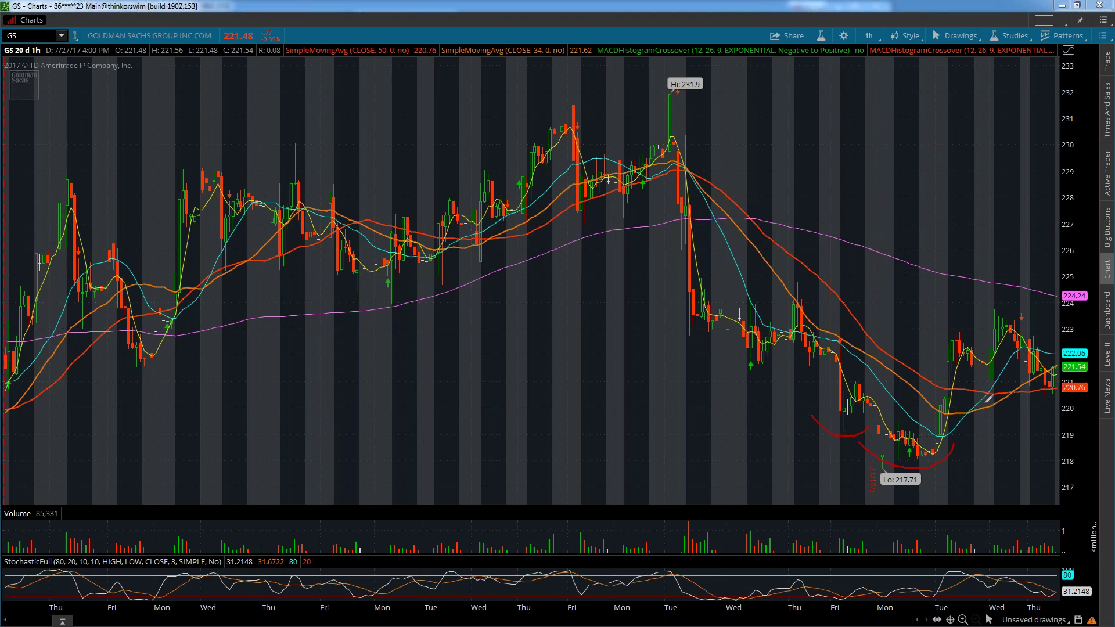
{"action": "left_click_drag", "start_coordinate": [1025, 396], "coordinate": [1058, 389]}
{"action": "left_click_drag", "start_coordinate": [717, 301], "coordinate": [1056, 301]}
{"action": "left_click_drag", "start_coordinate": [703, 285], "coordinate": [1058, 290]}
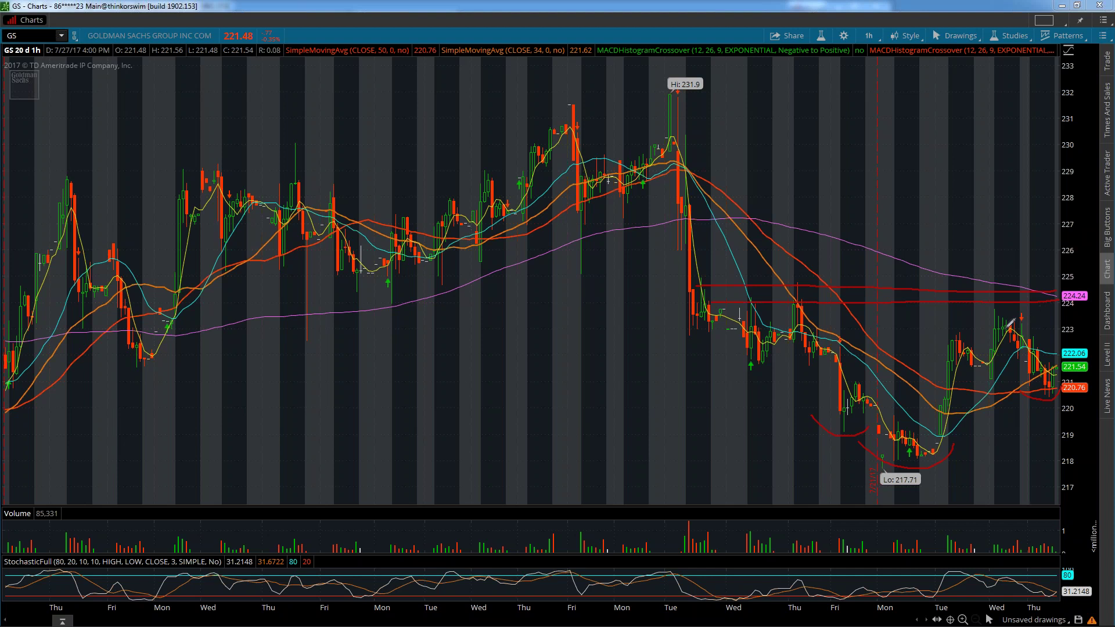
Draw red strokes toward 224.5 and 226.5, a line at the 232 high, and write '1-2 DAYS'.
{"action": "left_click_drag", "start_coordinate": [1056, 386], "coordinate": [1068, 282]}
{"action": "mouse_move", "coordinate": [1053, 286]}
{"action": "left_mouse_down"}
{"action": "mouse_move", "coordinate": [1050, 235]}
{"action": "mouse_move", "coordinate": [1049, 288]}
{"action": "left_mouse_up"}
{"action": "left_click_drag", "start_coordinate": [645, 99], "coordinate": [1056, 87]}
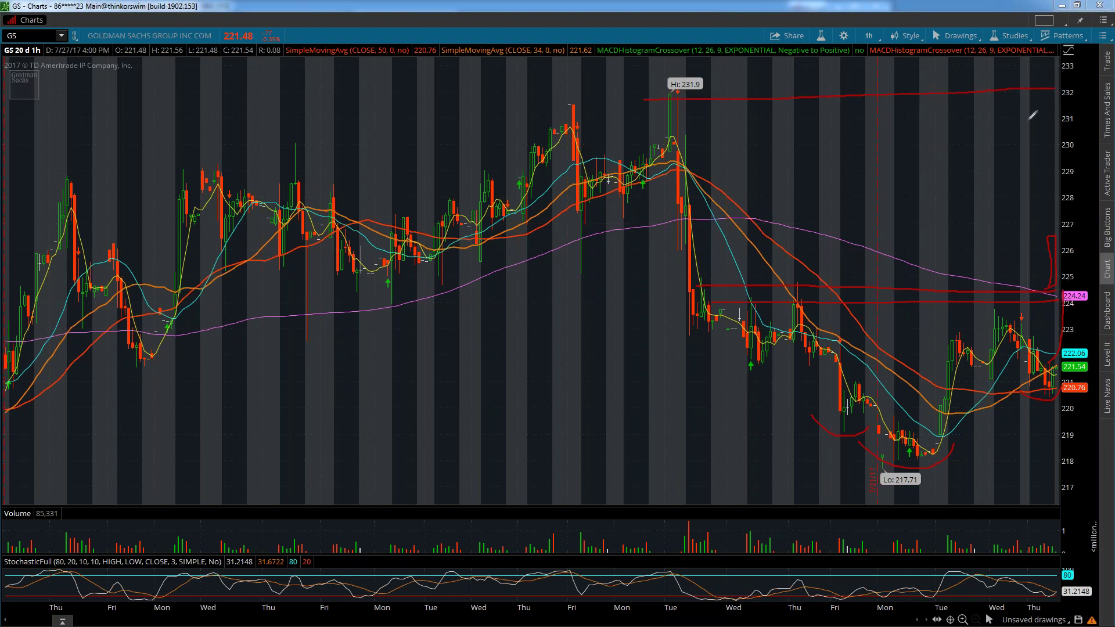
{"action": "mouse_move", "coordinate": [937, 143]}
{"action": "left_mouse_down"}
{"action": "mouse_move", "coordinate": [950, 174]}
{"action": "mouse_move", "coordinate": [1001, 114]}
{"action": "mouse_move", "coordinate": [1004, 147]}
{"action": "mouse_move", "coordinate": [1021, 135]}
{"action": "left_mouse_up"}
{"action": "mouse_move", "coordinate": [983, 174]}
{"action": "left_mouse_down"}
{"action": "mouse_move", "coordinate": [987, 200]}
{"action": "mouse_move", "coordinate": [1013, 143]}
{"action": "mouse_move", "coordinate": [1019, 168]}
{"action": "mouse_move", "coordinate": [1030, 145]}
{"action": "mouse_move", "coordinate": [1028, 162]}
{"action": "left_mouse_up"}
{"action": "mouse_move", "coordinate": [1034, 131]}
{"action": "left_mouse_down"}
{"action": "mouse_move", "coordinate": [1023, 193]}
{"action": "mouse_move", "coordinate": [1040, 169]}
{"action": "left_mouse_up"}
Mark the Tuesday drop, 225–227 range, 218 lows and last candles in red, then clear all annotations.
{"action": "mouse_move", "coordinate": [691, 244]}
{"action": "left_mouse_down"}
{"action": "mouse_move", "coordinate": [698, 225]}
{"action": "mouse_move", "coordinate": [691, 286]}
{"action": "left_mouse_up"}
{"action": "left_click_drag", "start_coordinate": [1057, 218], "coordinate": [1062, 283]}
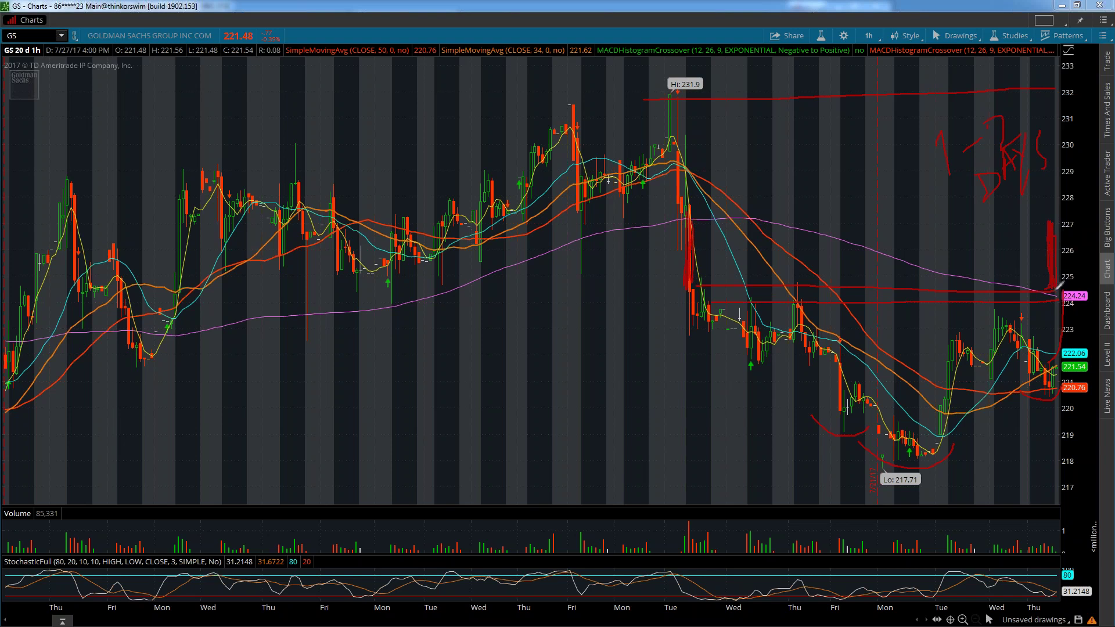
{"action": "mouse_move", "coordinate": [1062, 280]}
{"action": "left_mouse_down"}
{"action": "mouse_move", "coordinate": [1056, 297]}
{"action": "mouse_move", "coordinate": [1072, 294]}
{"action": "left_mouse_up"}
{"action": "left_click_drag", "start_coordinate": [826, 460], "coordinate": [1032, 454]}
{"action": "left_click_drag", "start_coordinate": [837, 473], "coordinate": [1039, 465]}
{"action": "left_click_drag", "start_coordinate": [950, 448], "coordinate": [969, 363]}
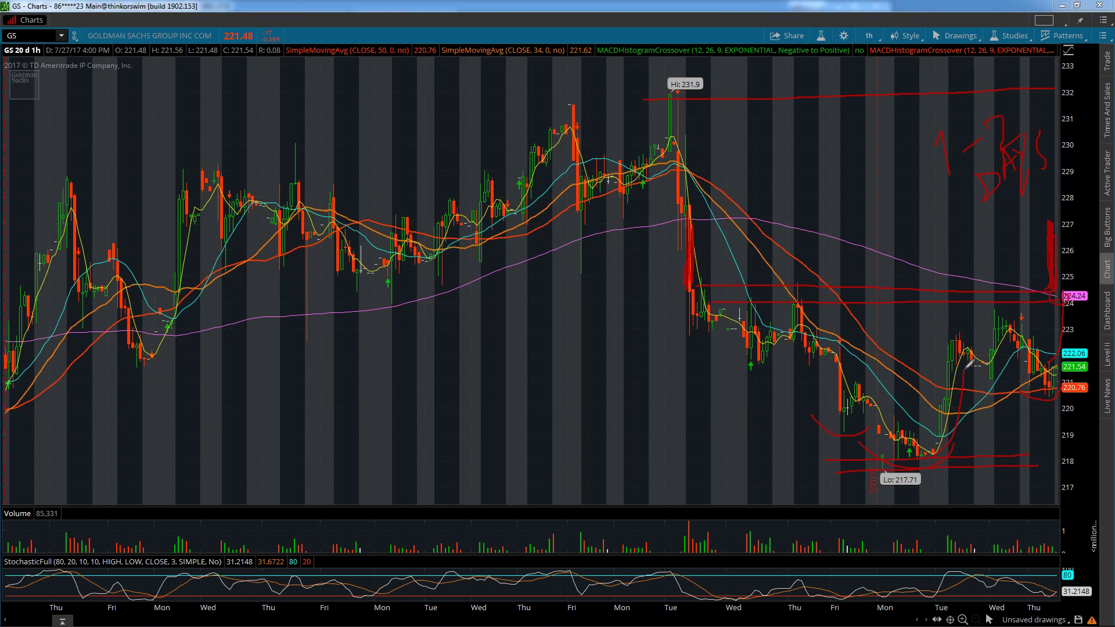
{"action": "mouse_move", "coordinate": [1072, 397]}
{"action": "left_mouse_down"}
{"action": "mouse_move", "coordinate": [1041, 395]}
{"action": "mouse_move", "coordinate": [1064, 397]}
{"action": "left_mouse_up"}
{"action": "key", "text": "e"}
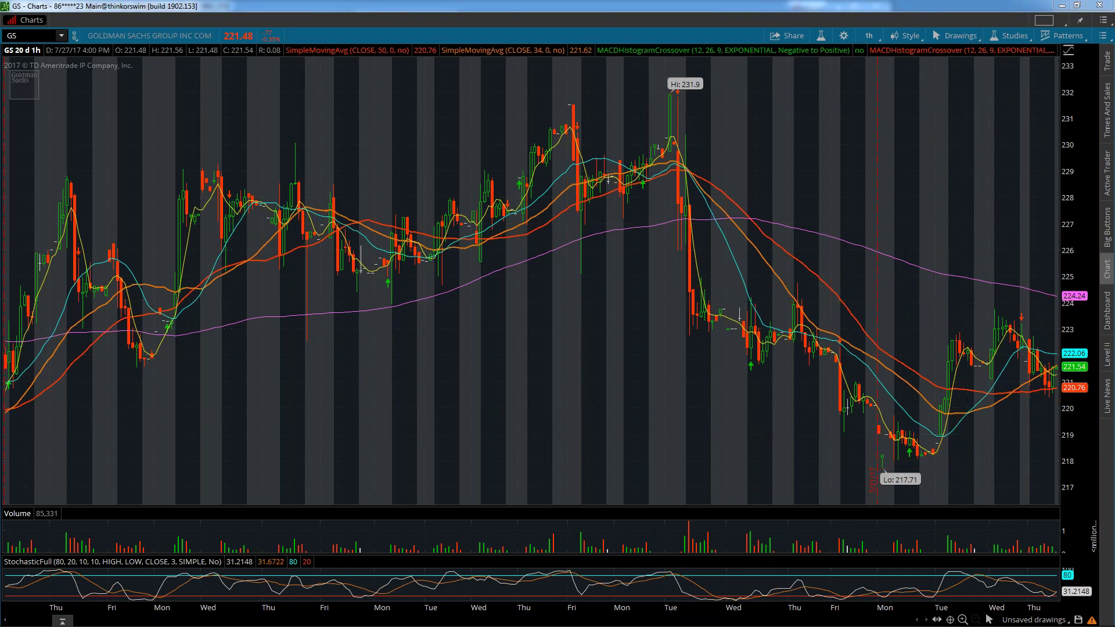
Circle the latest GS candles, sketch a rising red zigzag, and draw two converging red channel lines.
{"action": "mouse_move", "coordinate": [1017, 381]}
{"action": "left_mouse_down"}
{"action": "mouse_move", "coordinate": [1015, 401]}
{"action": "mouse_move", "coordinate": [1027, 385]}
{"action": "mouse_move", "coordinate": [1014, 390]}
{"action": "left_mouse_up"}
{"action": "mouse_move", "coordinate": [1066, 380]}
{"action": "left_mouse_down"}
{"action": "mouse_move", "coordinate": [1088, 343]}
{"action": "mouse_move", "coordinate": [1084, 313]}
{"action": "left_mouse_up"}
{"action": "mouse_move", "coordinate": [1048, 352]}
{"action": "left_mouse_down"}
{"action": "mouse_move", "coordinate": [1052, 317]}
{"action": "mouse_move", "coordinate": [1068, 333]}
{"action": "mouse_move", "coordinate": [1075, 319]}
{"action": "mouse_move", "coordinate": [1084, 194]}
{"action": "left_mouse_up"}
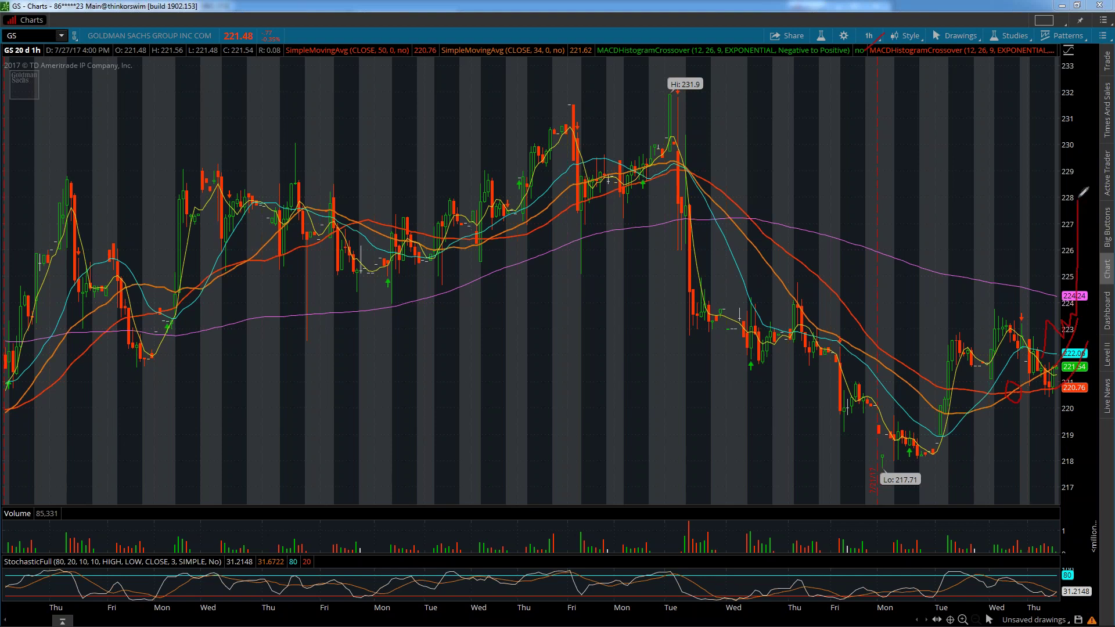
{"action": "left_click_drag", "start_coordinate": [735, 314], "coordinate": [1057, 278]}
{"action": "left_click_drag", "start_coordinate": [758, 329], "coordinate": [1014, 304]}
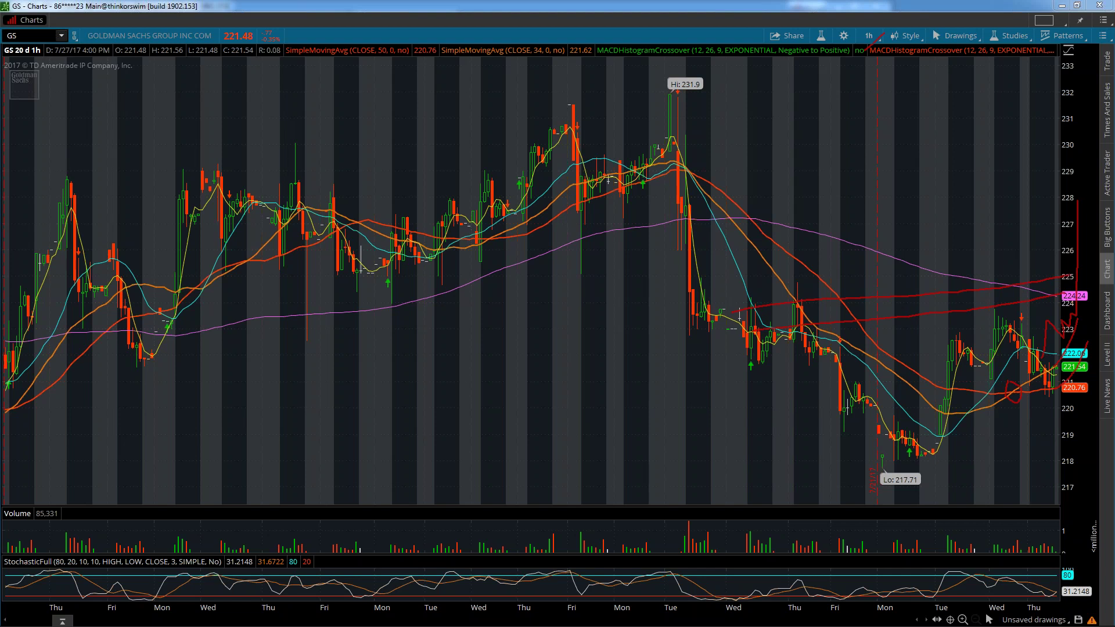
{"action": "left_click", "coordinate": [52, 36]}
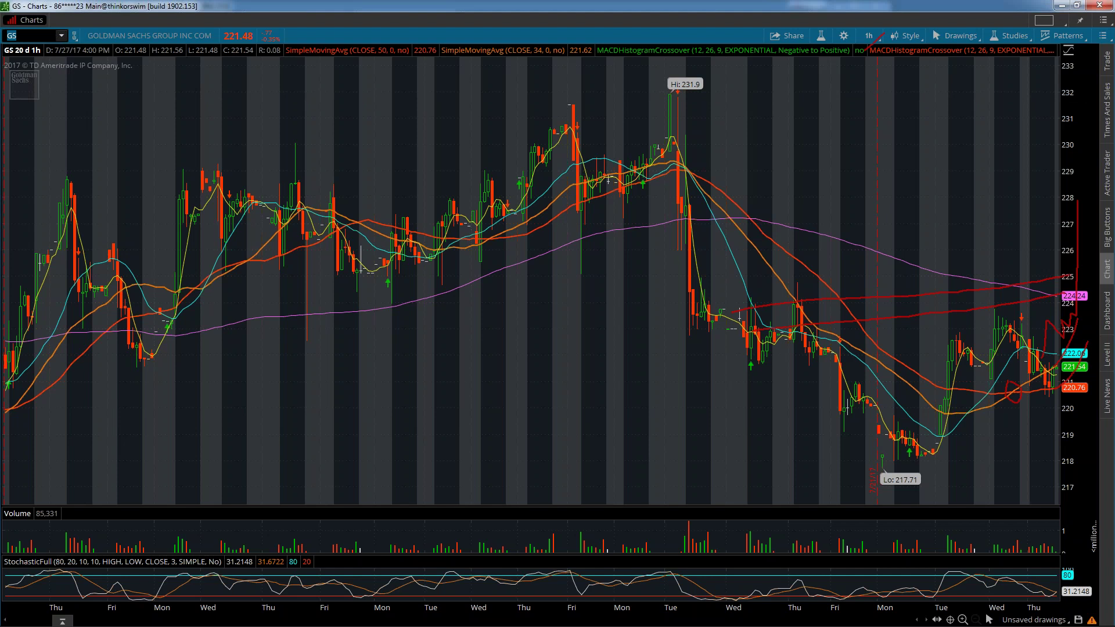
Load the BIDU chart and clear the red screen annotations.
{"action": "type", "text": "BIDU"}
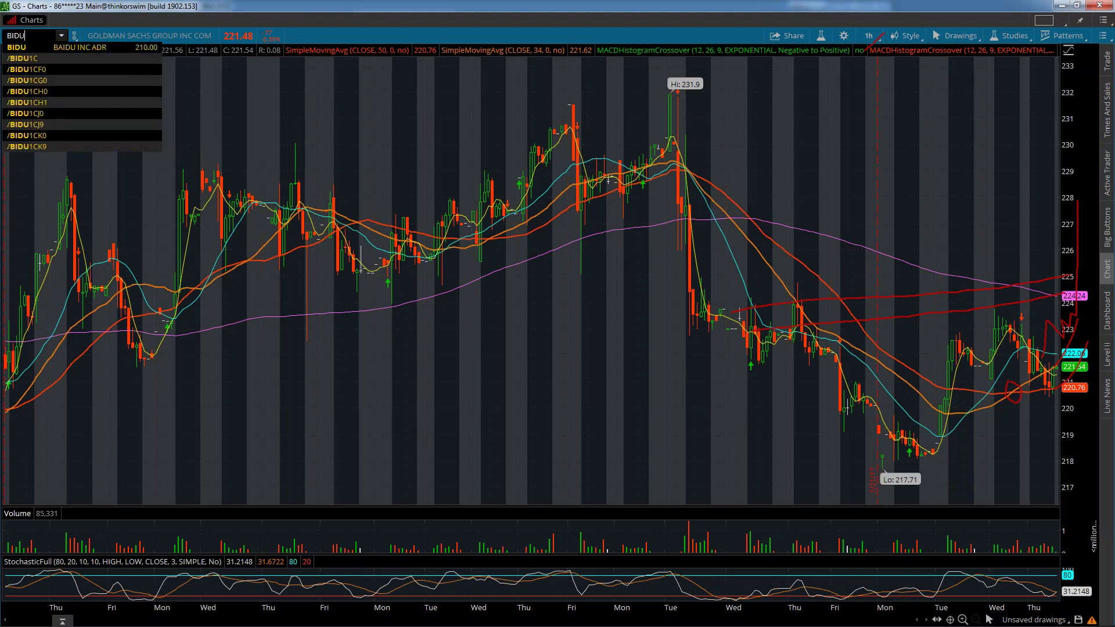
{"action": "key", "text": "Return"}
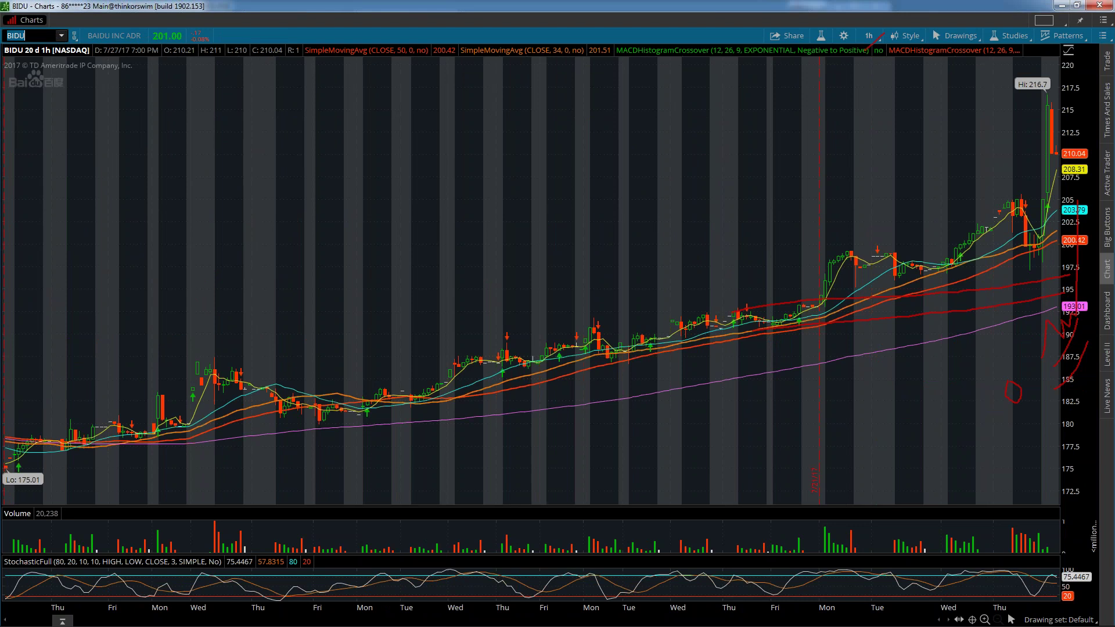
{"action": "key", "text": "Escape"}
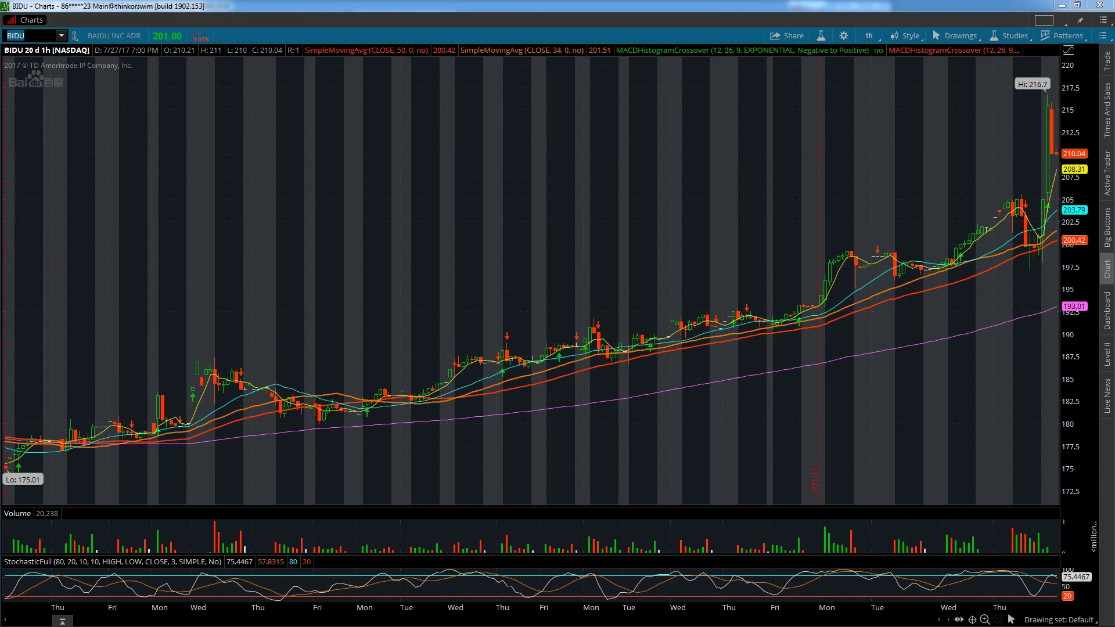
Replace the ticker with FB and load its hourly chart.
{"action": "left_click", "coordinate": [24, 35]}
{"action": "key", "text": "BackSpace"}
{"action": "key", "text": "BackSpace"}
{"action": "key", "text": "BackSpace"}
{"action": "key", "text": "BackSpace"}
{"action": "type", "text": "FB"}
{"action": "key", "text": "Return"}
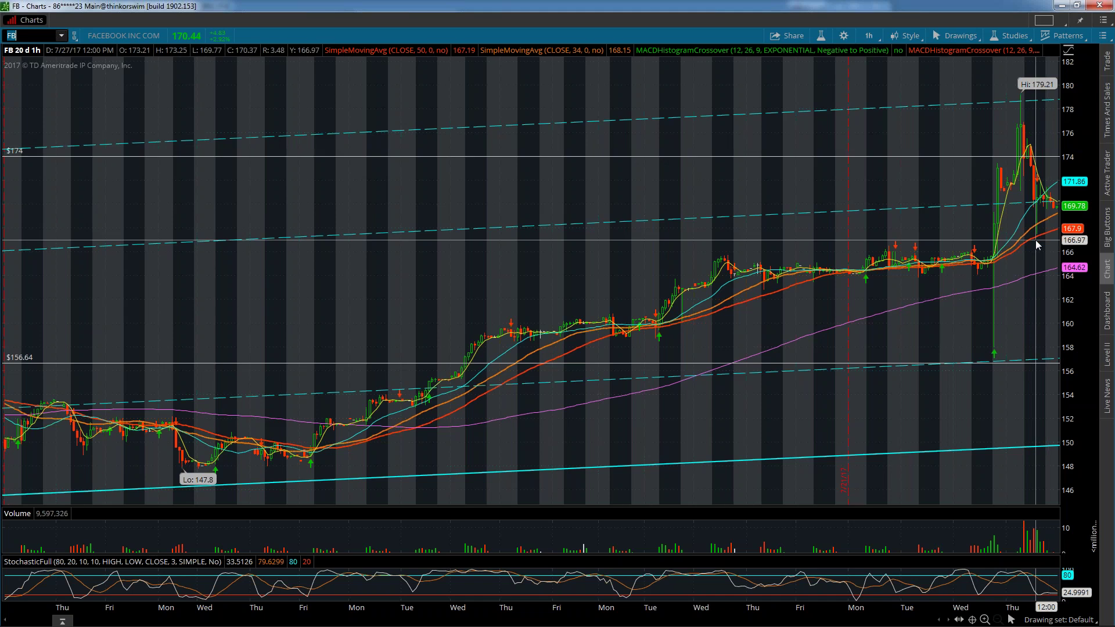
{"action": "left_click", "coordinate": [877, 40]}
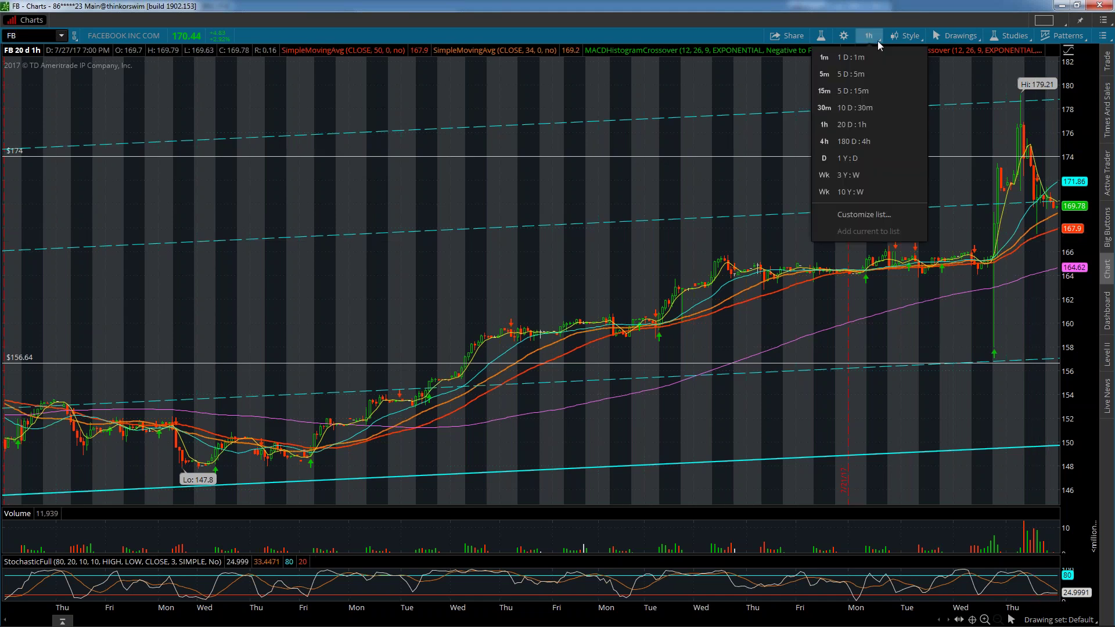
Switch FB to 1 Y : D, widen the price scale to about 100–190, reposition the dashed trendline, and heighten volume.
{"action": "left_click", "coordinate": [858, 158]}
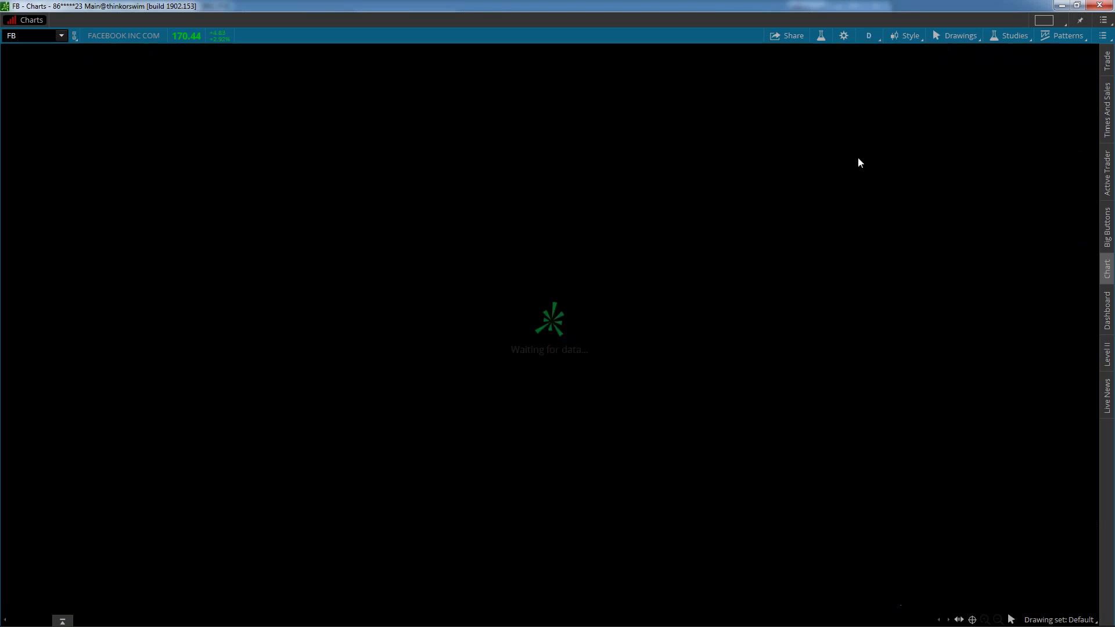
{"action": "left_click_drag", "start_coordinate": [1072, 133], "coordinate": [1064, 230]}
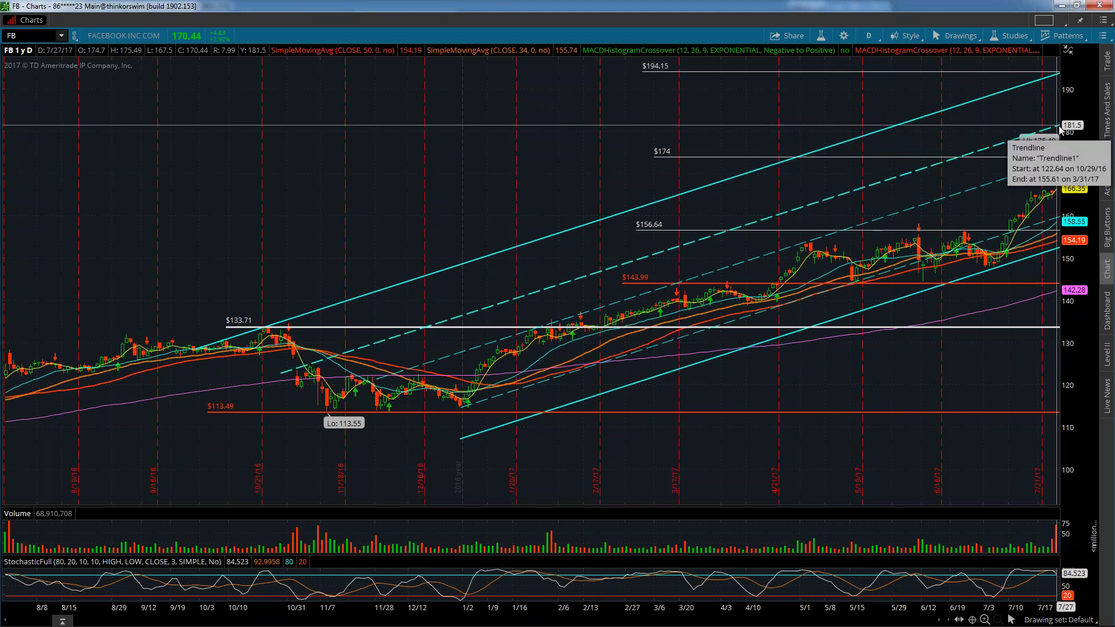
{"action": "key", "text": "Delete"}
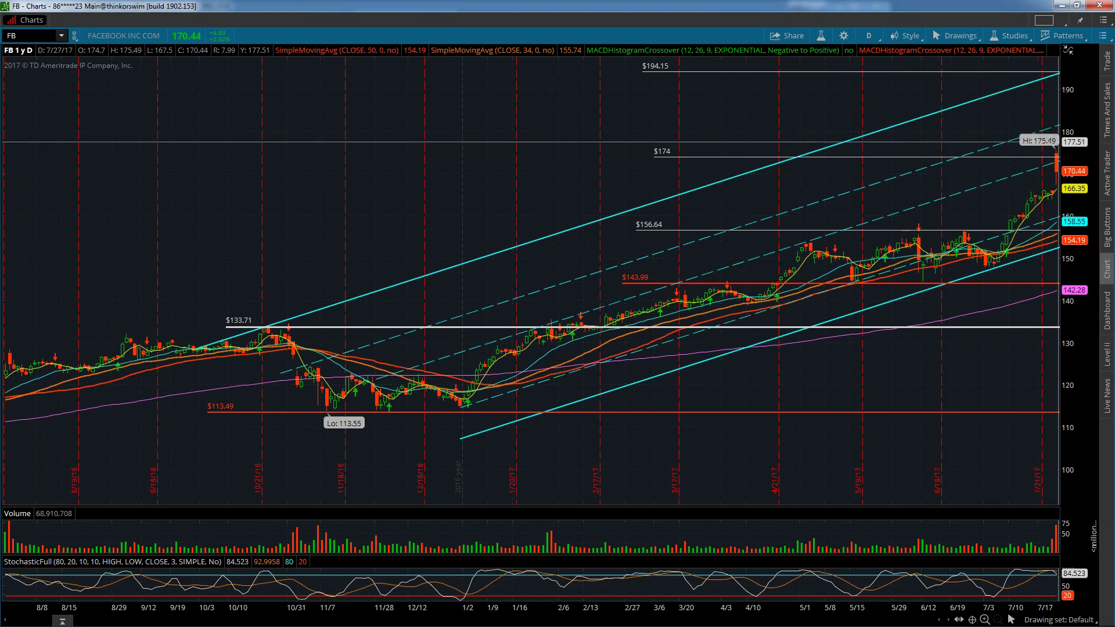
{"action": "key", "text": "ctrl+z"}
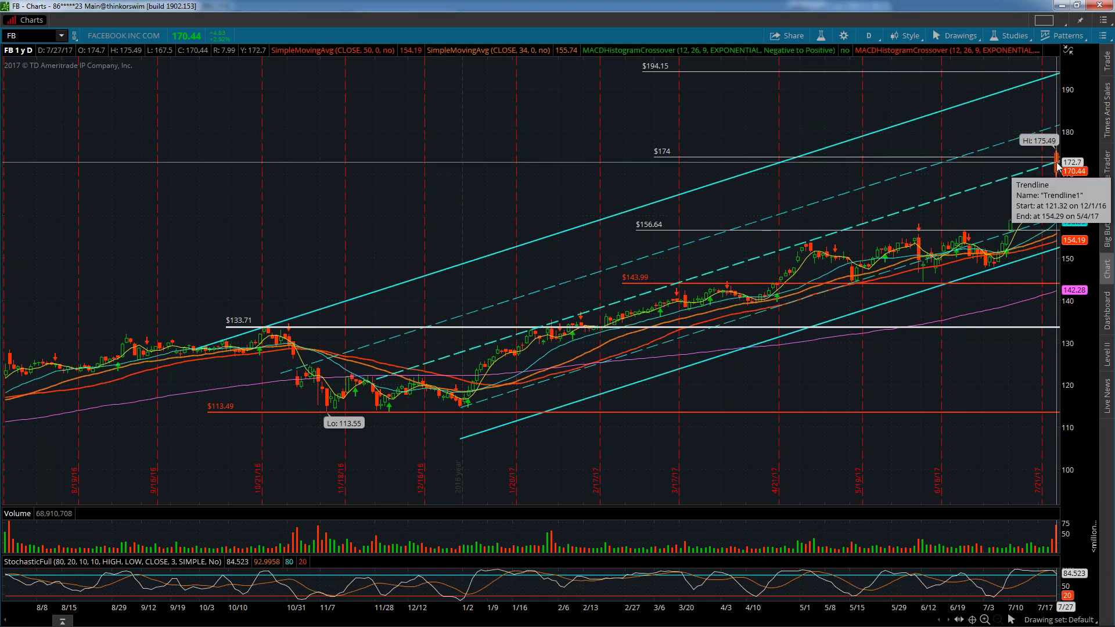
{"action": "left_click_drag", "start_coordinate": [1057, 167], "coordinate": [1055, 131]}
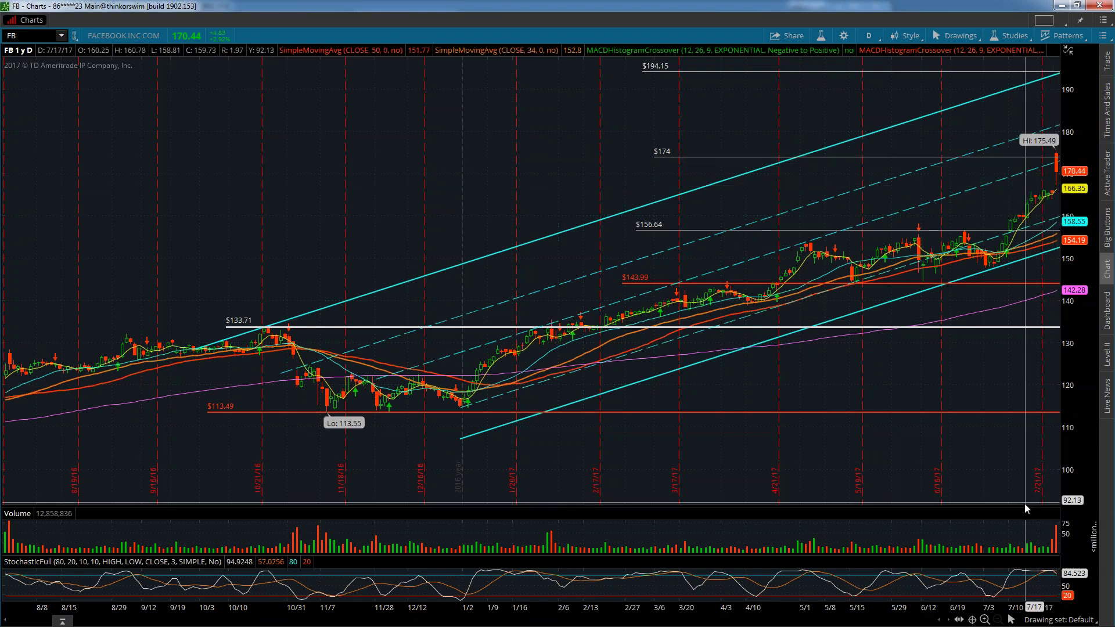
{"action": "left_click_drag", "start_coordinate": [1025, 505], "coordinate": [1020, 437]}
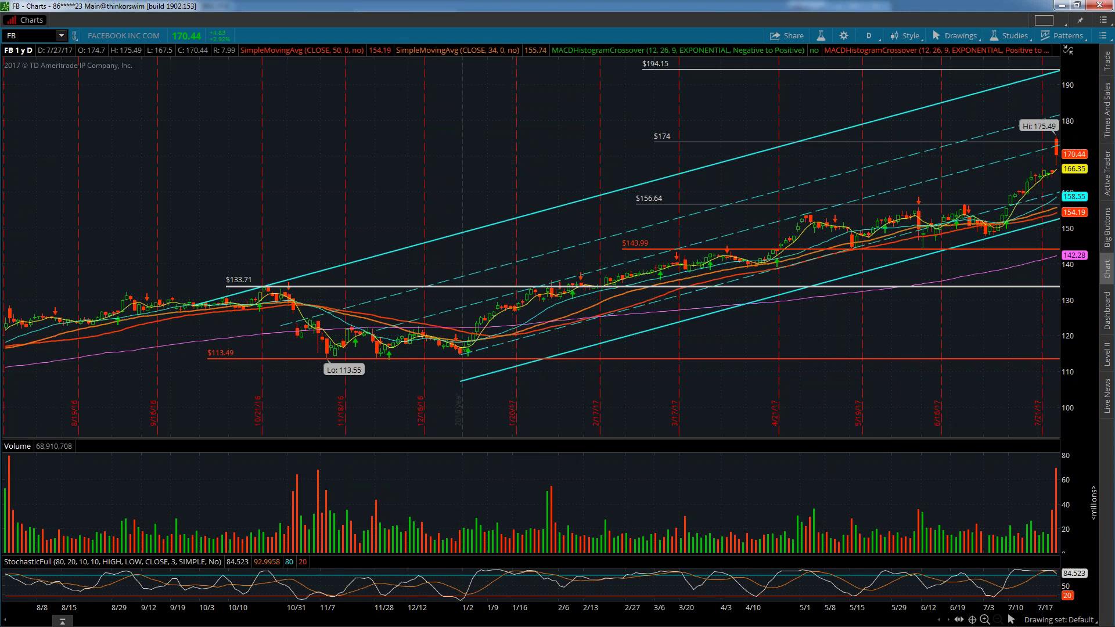
Enlarge the FB volume pane, then drag the splitter down until the price chart fills most of the window.
{"action": "left_click_drag", "start_coordinate": [511, 439], "coordinate": [511, 364]}
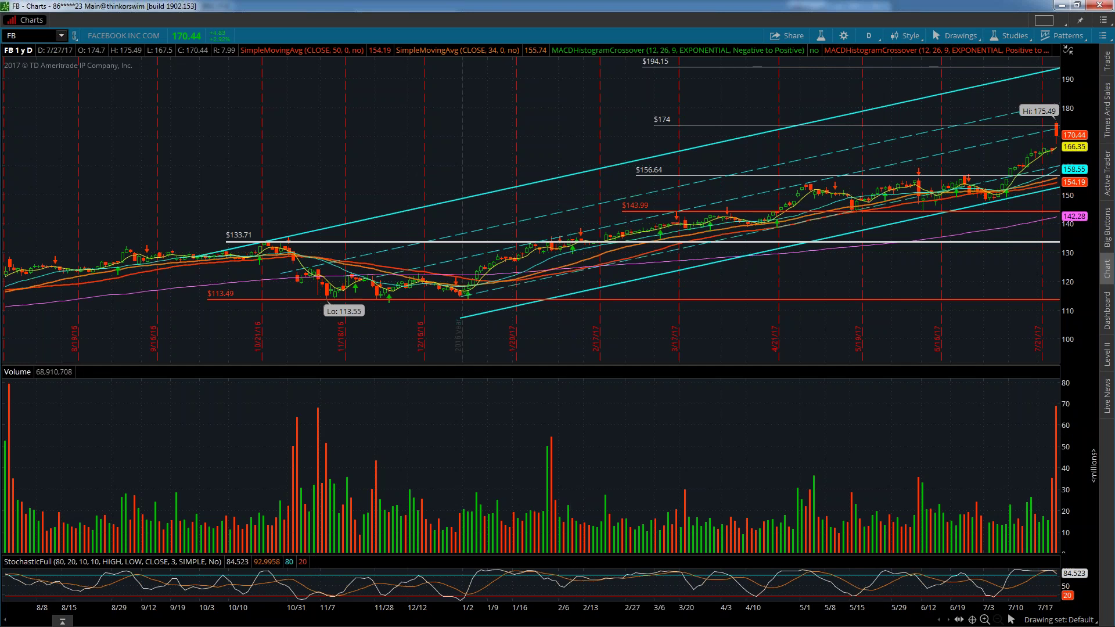
{"action": "left_click_drag", "start_coordinate": [571, 370], "coordinate": [570, 459]}
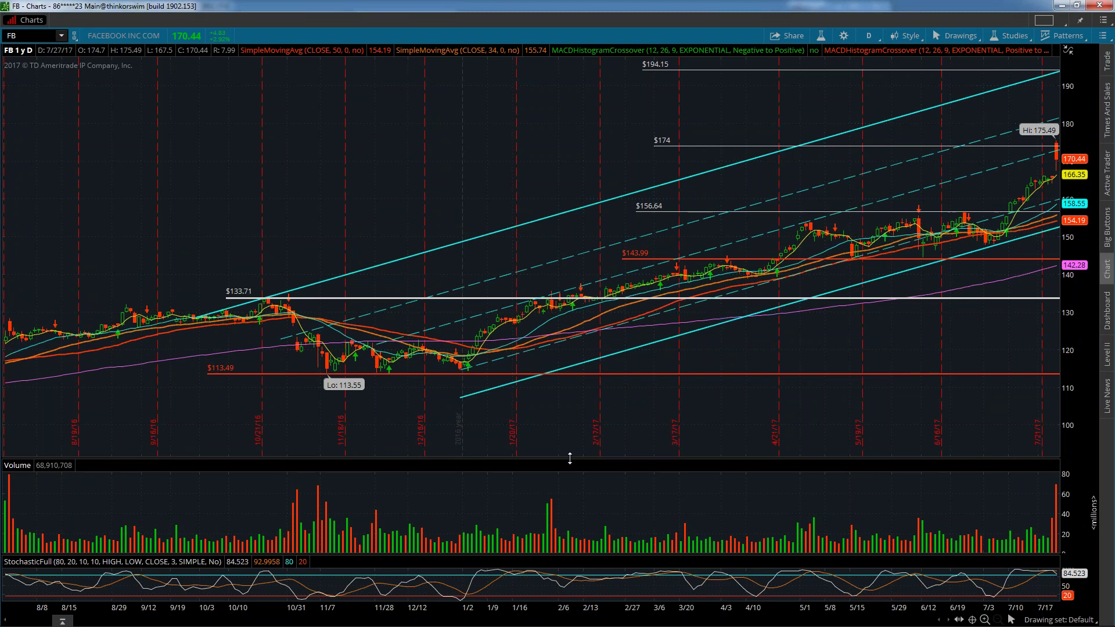
{"action": "left_click_drag", "start_coordinate": [570, 459], "coordinate": [571, 515]}
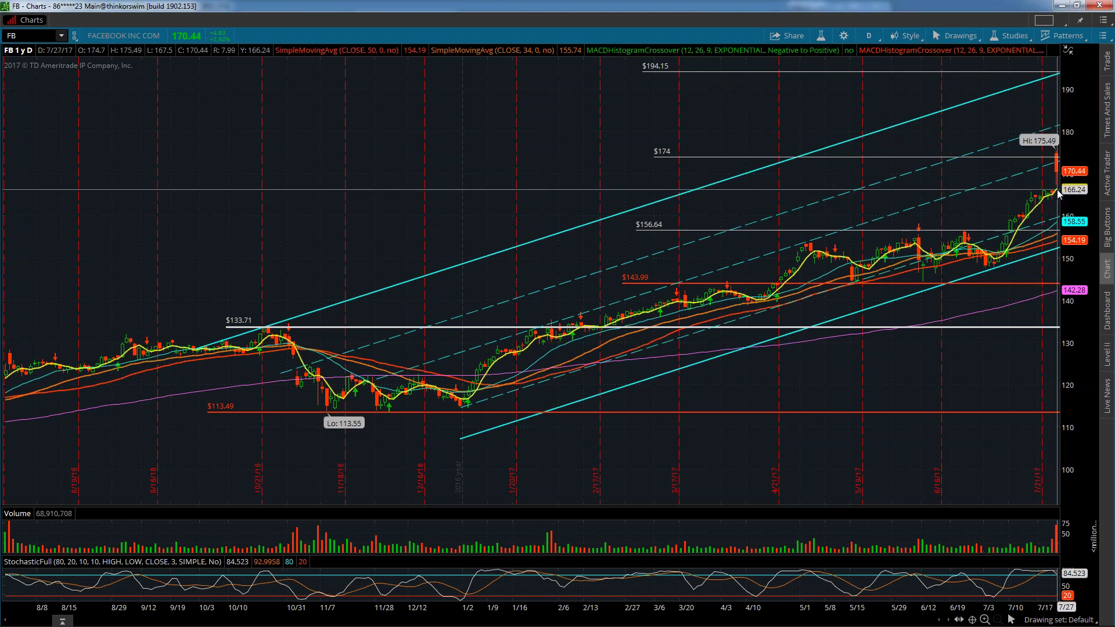
Select the FB symbol in the ticker field and bring up the saved chart grid layouts.
{"action": "left_click", "coordinate": [12, 36]}
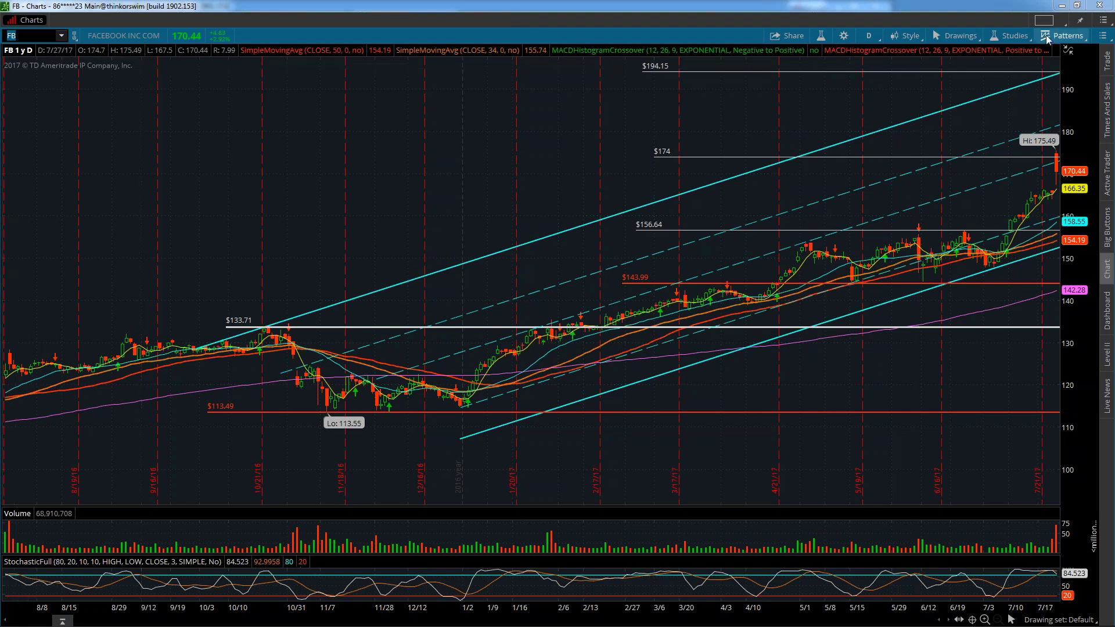
{"action": "left_click", "coordinate": [1057, 23]}
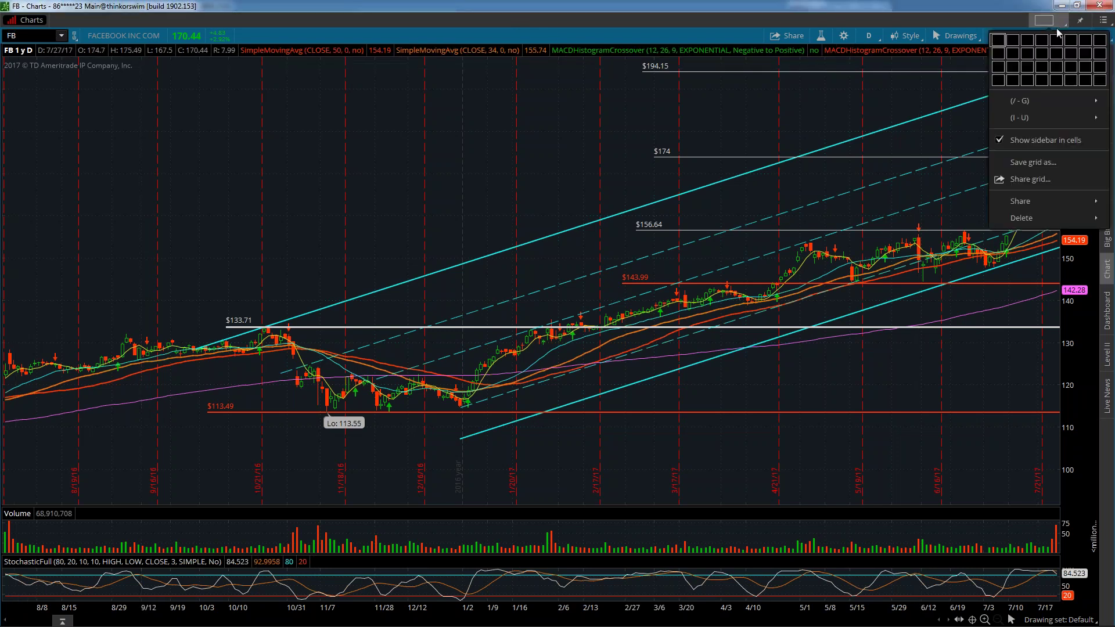
Load the '/ES, SPX, IWM' chart grid from the (/ - G) group.
{"action": "mouse_move", "coordinate": [1042, 121]}
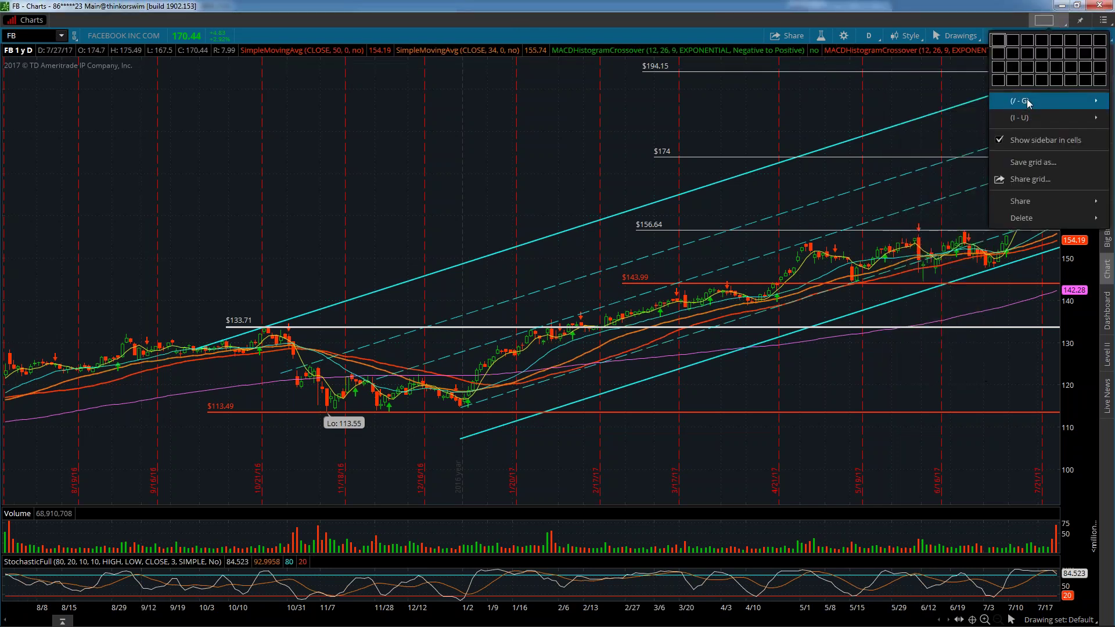
{"action": "mouse_move", "coordinate": [1027, 100]}
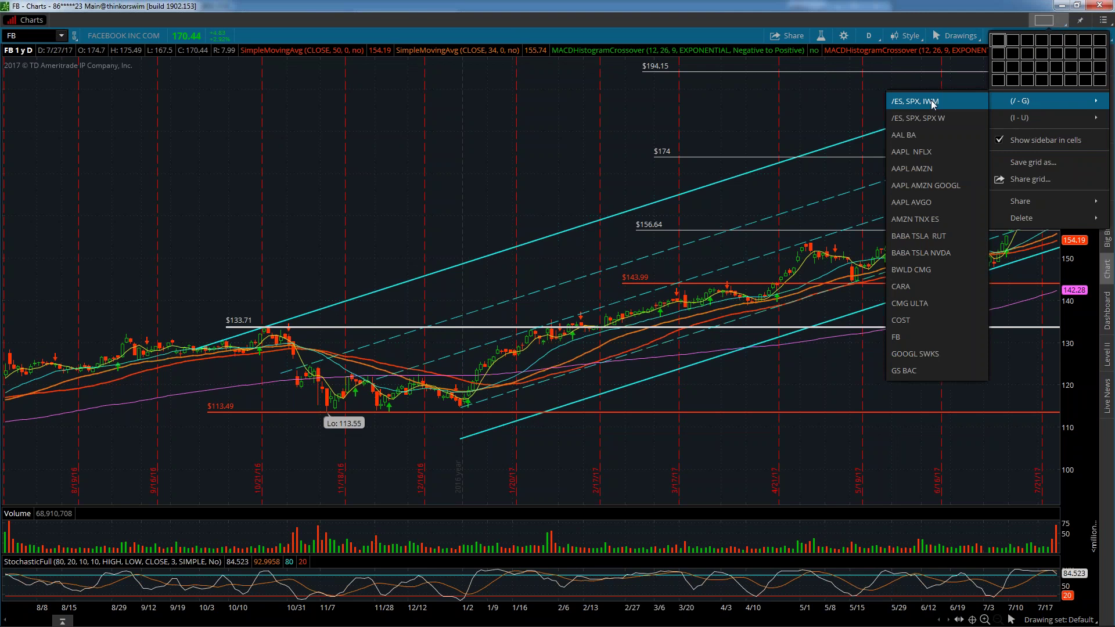
{"action": "left_click", "coordinate": [932, 100]}
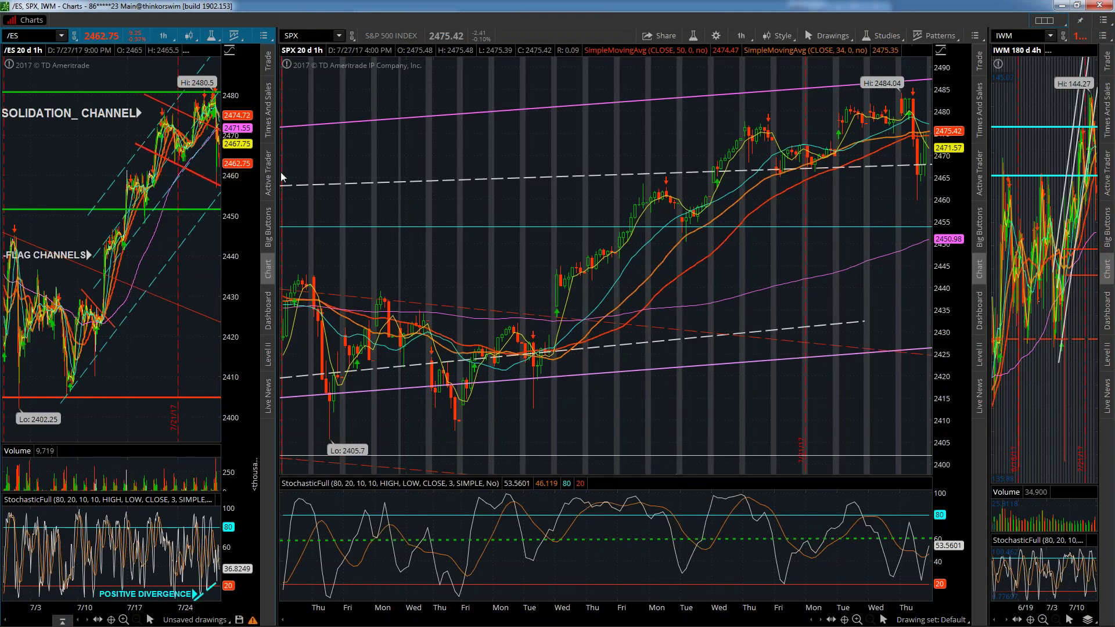
Shrink the /ES and IWM charts so the SPX hourly chart fills most of the window.
{"action": "left_click_drag", "start_coordinate": [276, 201], "coordinate": [59, 201]}
{"action": "left_click_drag", "start_coordinate": [988, 197], "coordinate": [1076, 196]}
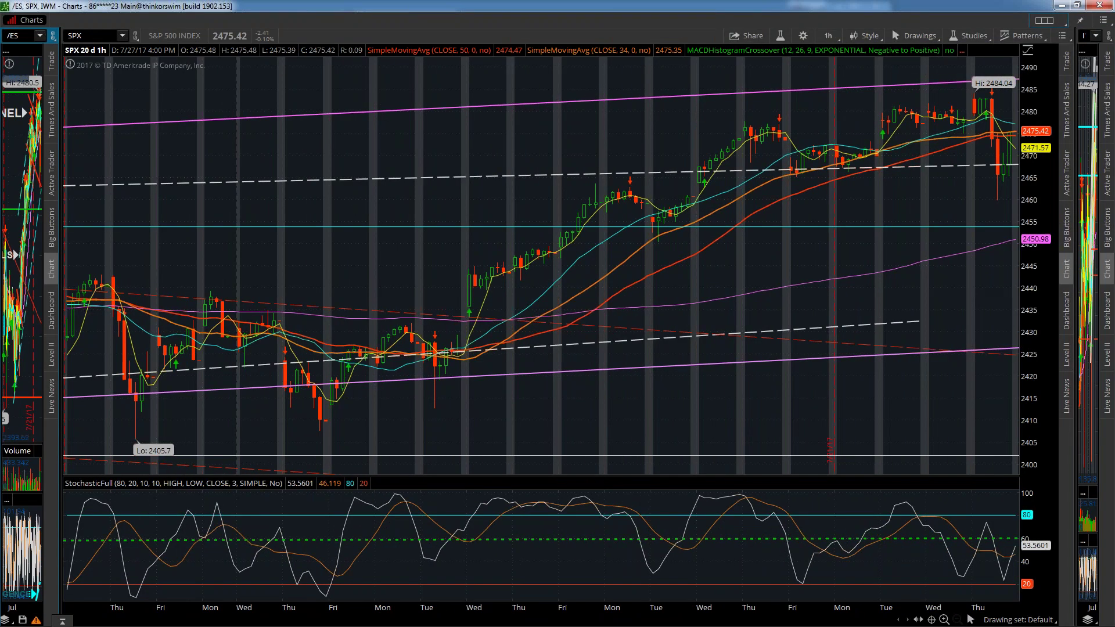
{"action": "left_click", "coordinate": [831, 36]}
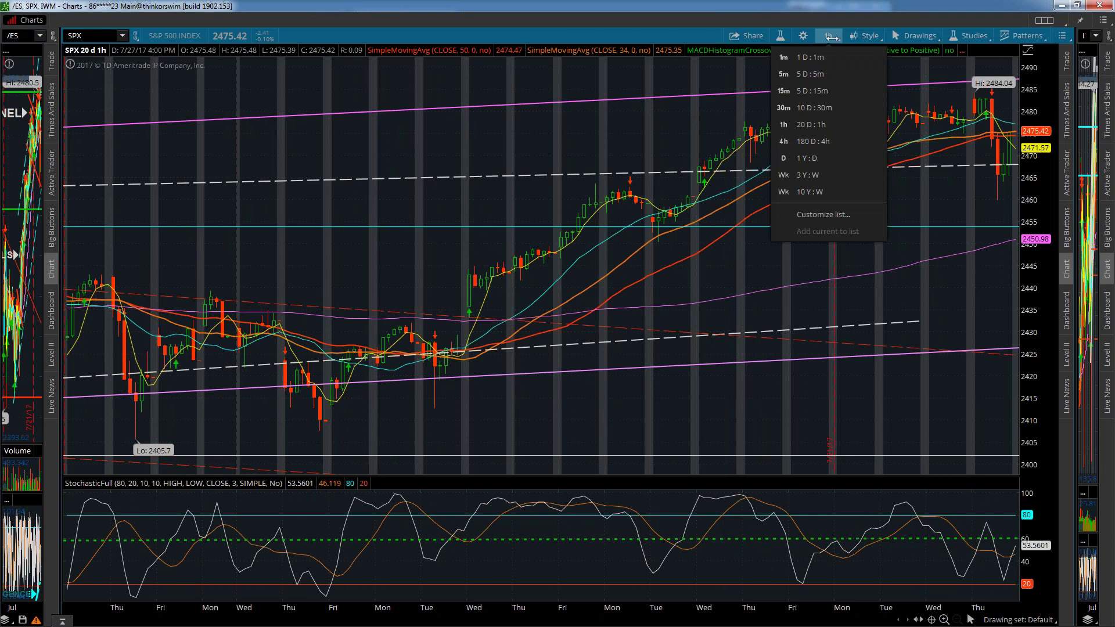
Switch SPX to 'D 1 Y : D' daily bars, rescale the price axis, and resize the stochastic pane.
{"action": "left_click", "coordinate": [813, 159]}
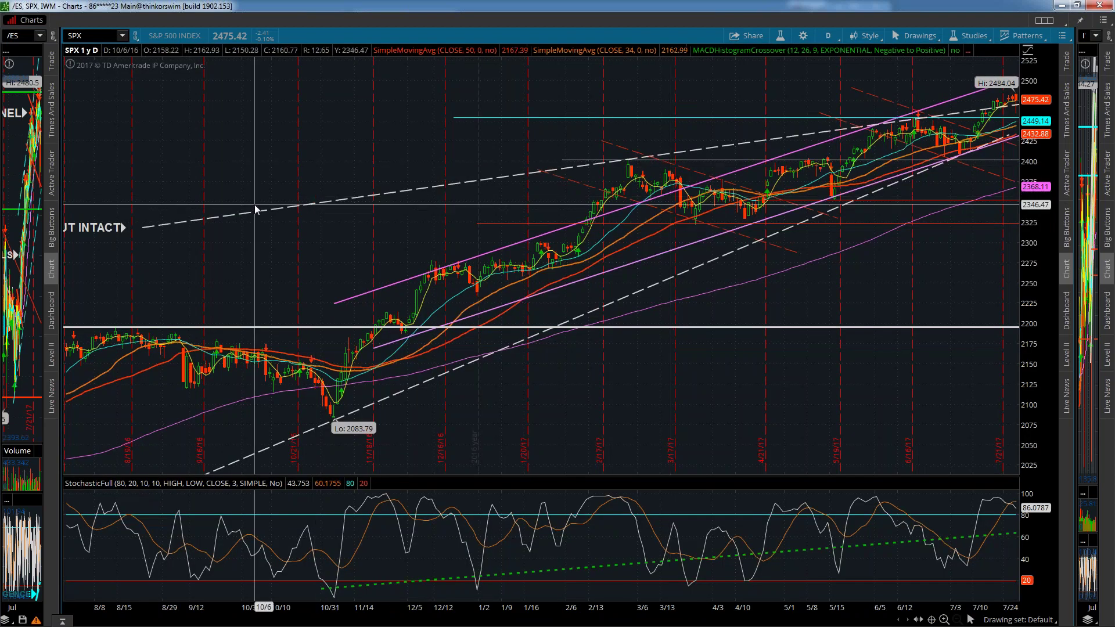
{"action": "left_click_drag", "start_coordinate": [1047, 100], "coordinate": [1039, 115]}
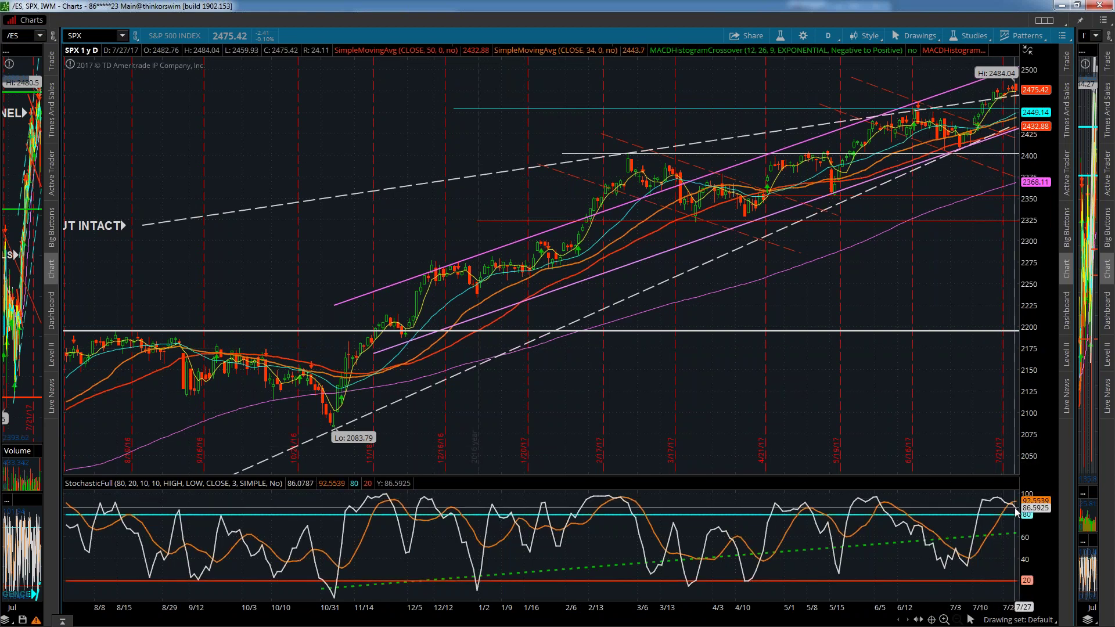
{"action": "left_click_drag", "start_coordinate": [969, 481], "coordinate": [981, 565]}
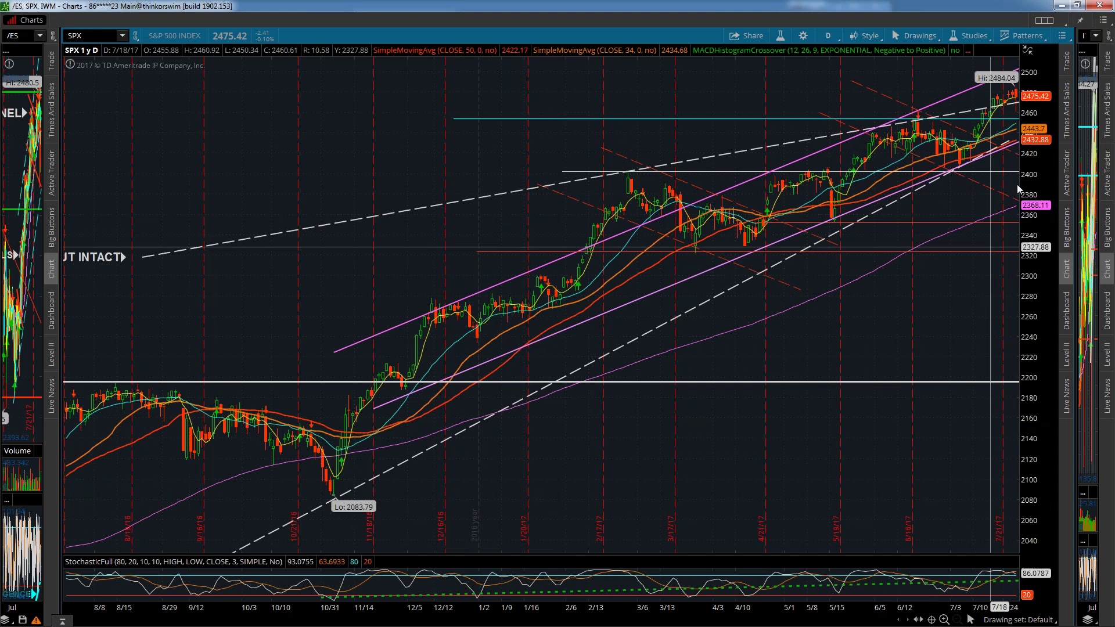
{"action": "left_click_drag", "start_coordinate": [1032, 152], "coordinate": [1031, 158]}
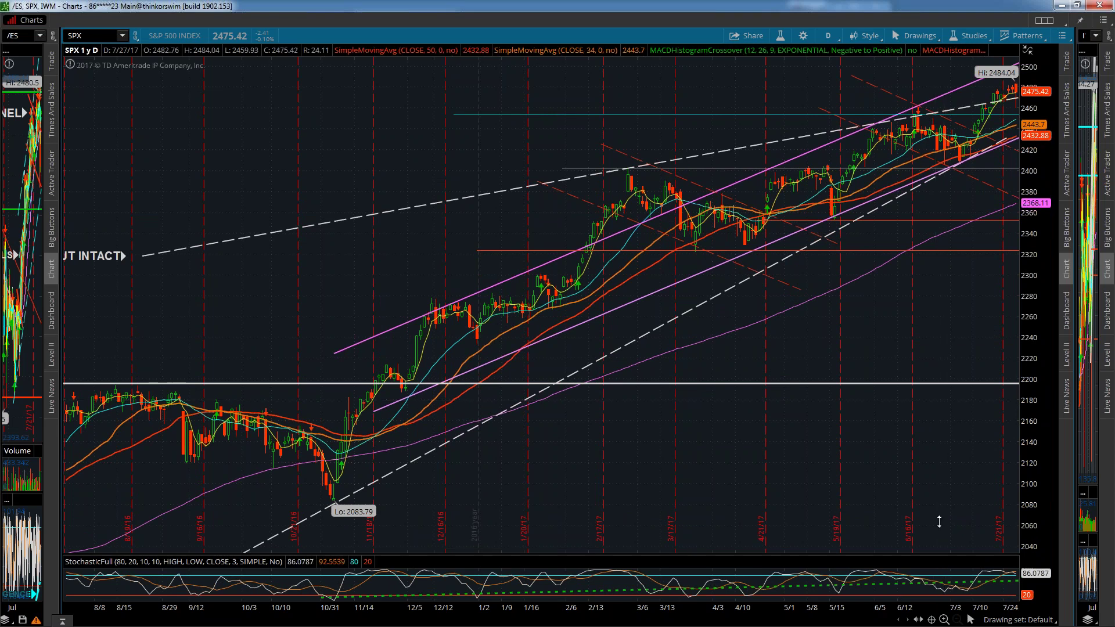
{"action": "left_click_drag", "start_coordinate": [939, 522], "coordinate": [921, 428]}
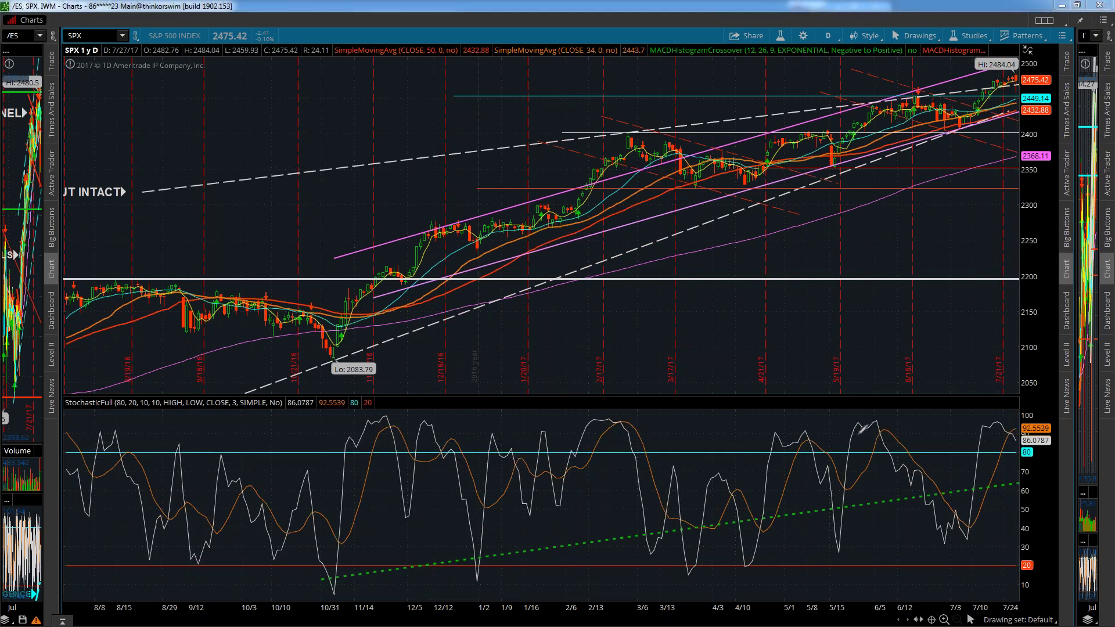
Sketch red freehand strokes on the stochastic's recent drop, flat bottom and January low.
{"action": "mouse_move", "coordinate": [858, 436]}
{"action": "left_mouse_down"}
{"action": "mouse_move", "coordinate": [953, 550]}
{"action": "mouse_move", "coordinate": [981, 547]}
{"action": "mouse_move", "coordinate": [987, 532]}
{"action": "left_mouse_up"}
{"action": "left_click_drag", "start_coordinate": [939, 550], "coordinate": [1014, 550]}
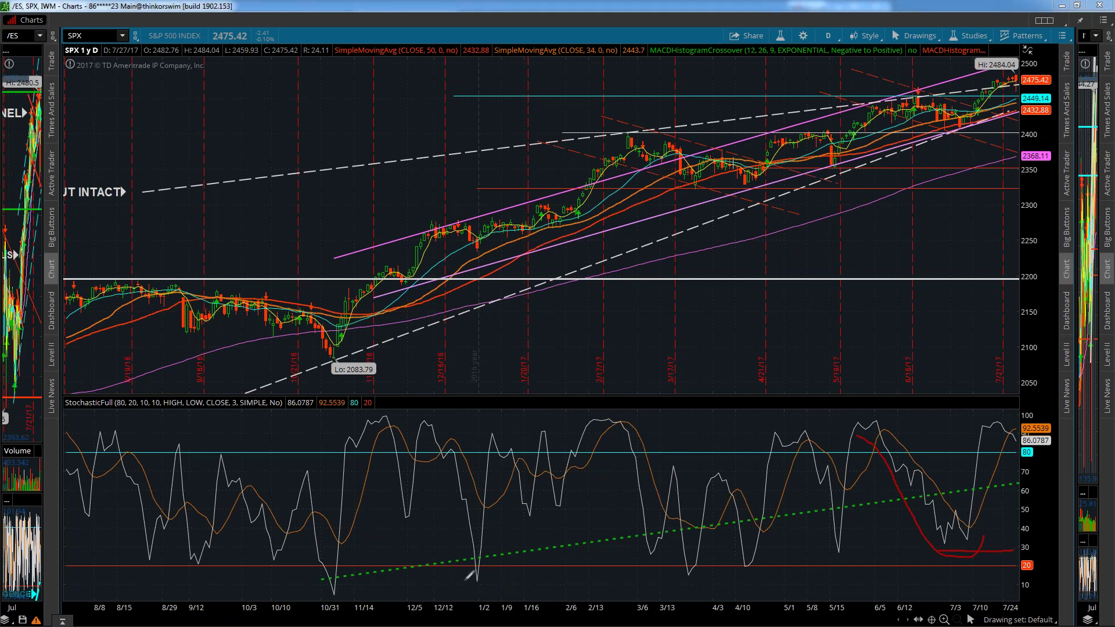
{"action": "left_click_drag", "start_coordinate": [464, 581], "coordinate": [487, 582]}
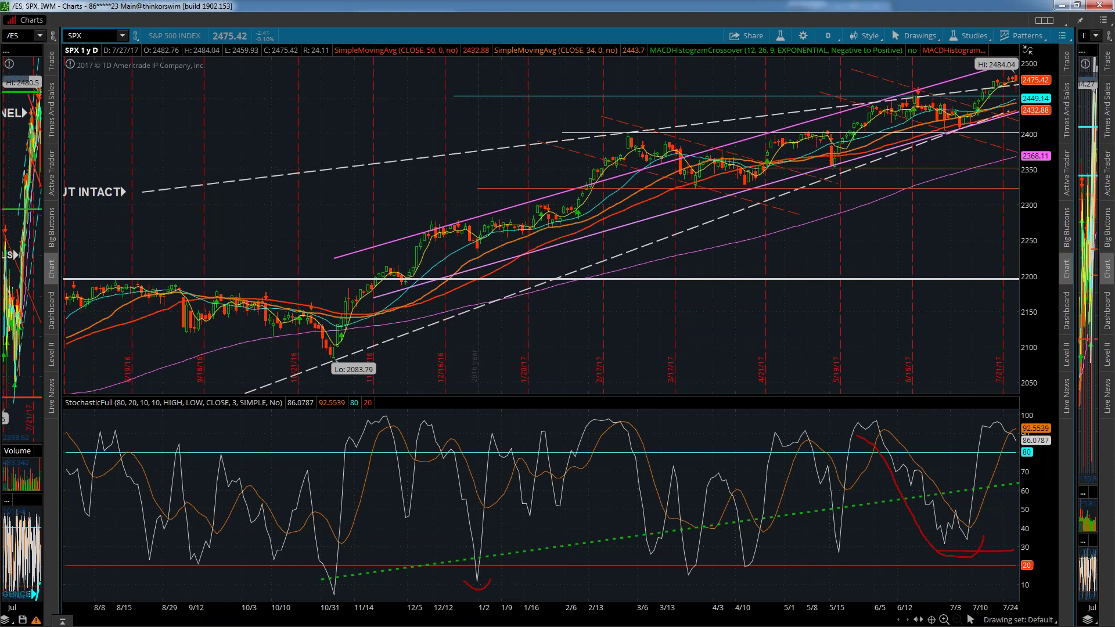
Shrink the stochastic pane so the daily price chart fills most of the window.
{"action": "left_click_drag", "start_coordinate": [820, 424], "coordinate": [819, 583]}
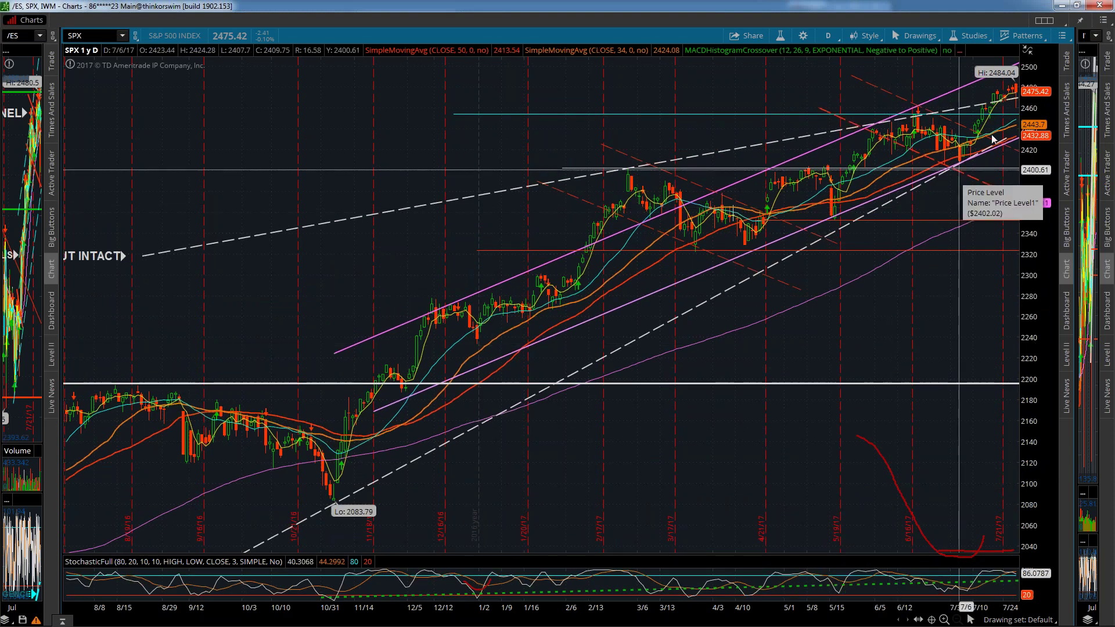
{"action": "left_click_drag", "start_coordinate": [1038, 112], "coordinate": [1038, 116]}
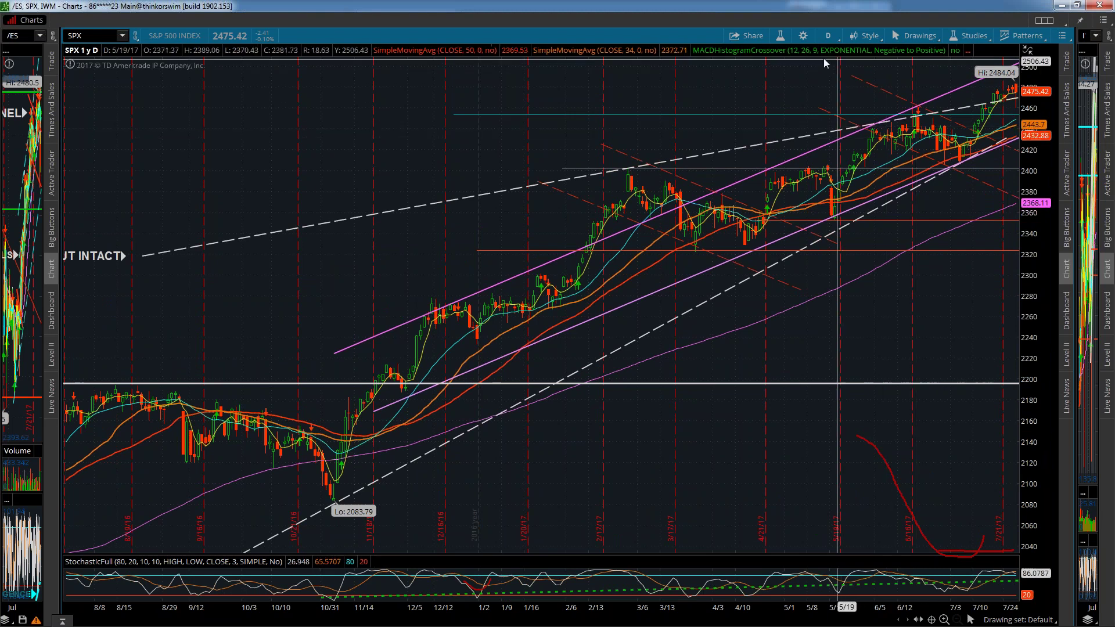
{"action": "left_click", "coordinate": [828, 36]}
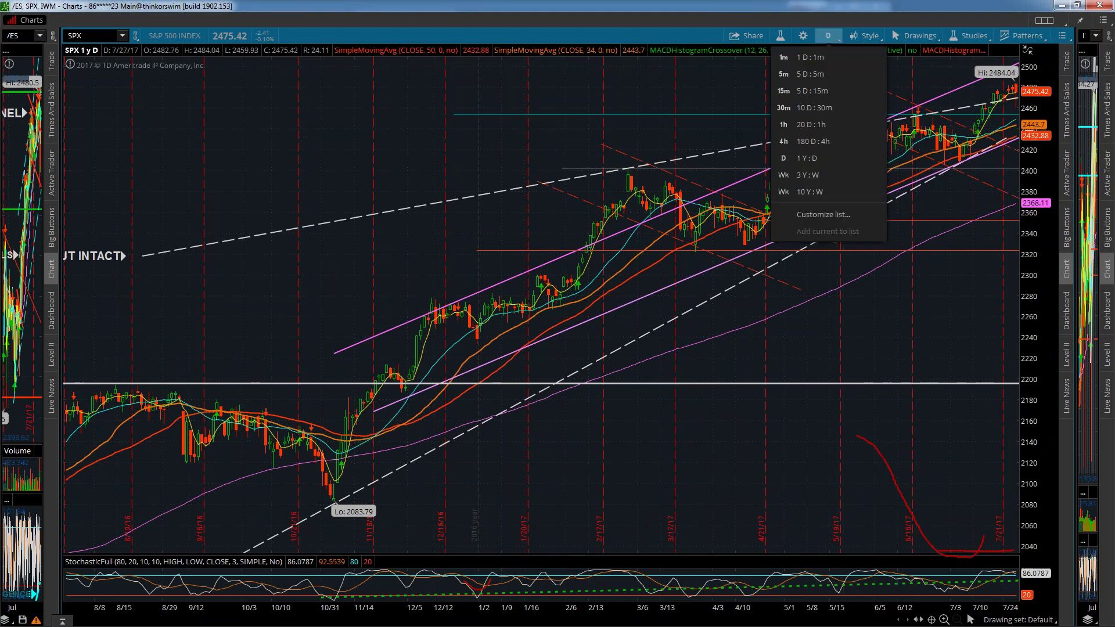
Switch SPX to 'Wk 3 Y : W' weekly bars, zoom from Jul 2015, and enlarge the stochastic pane.
{"action": "left_click", "coordinate": [822, 123]}
{"action": "left_click", "coordinate": [828, 36]}
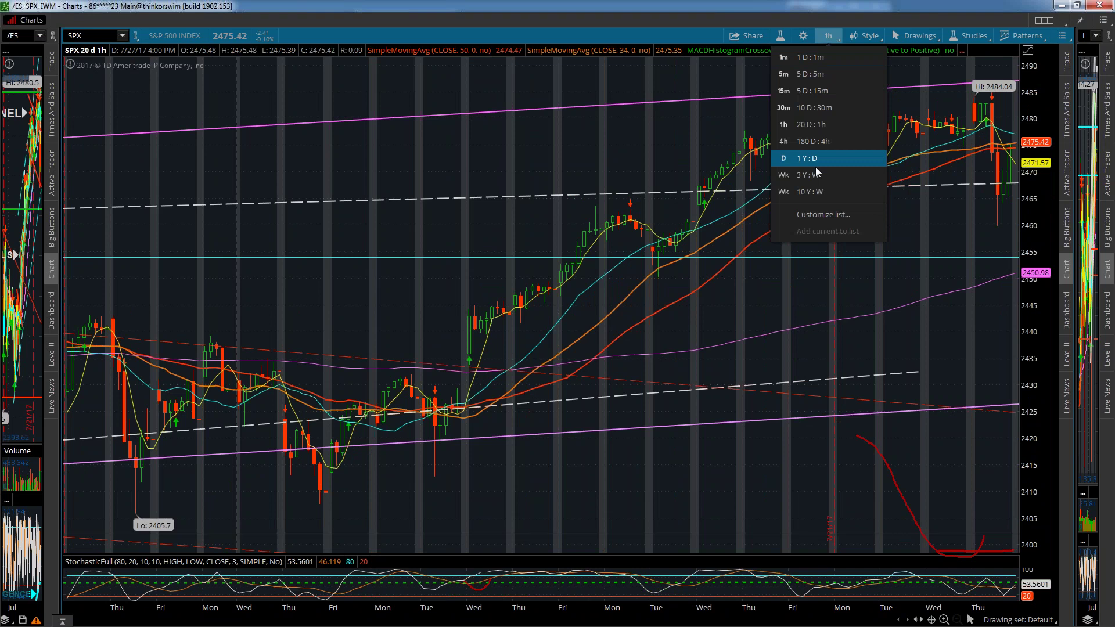
{"action": "left_click", "coordinate": [815, 174]}
{"action": "left_click_drag", "start_coordinate": [348, 214], "coordinate": [1017, 215]}
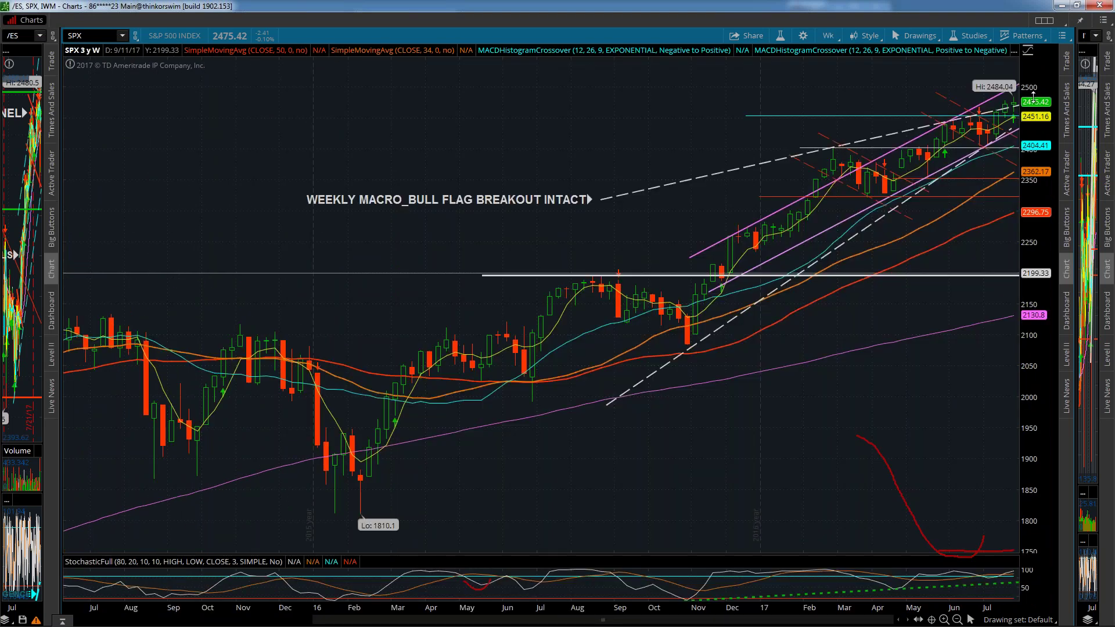
{"action": "left_click_drag", "start_coordinate": [1034, 95], "coordinate": [1043, 182]}
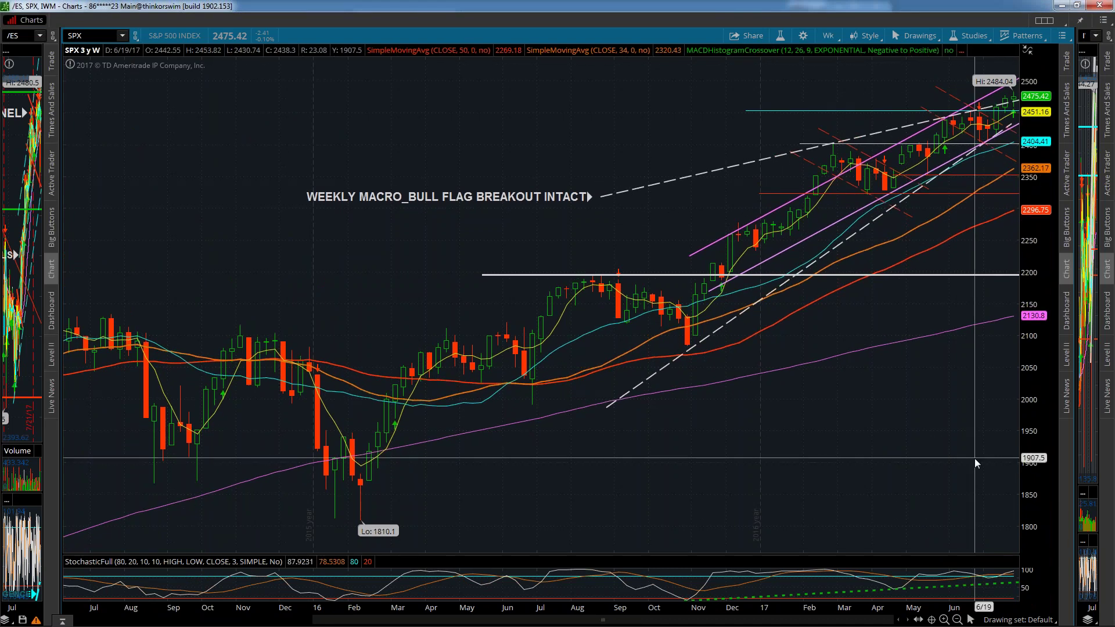
{"action": "left_click_drag", "start_coordinate": [962, 552], "coordinate": [960, 477]}
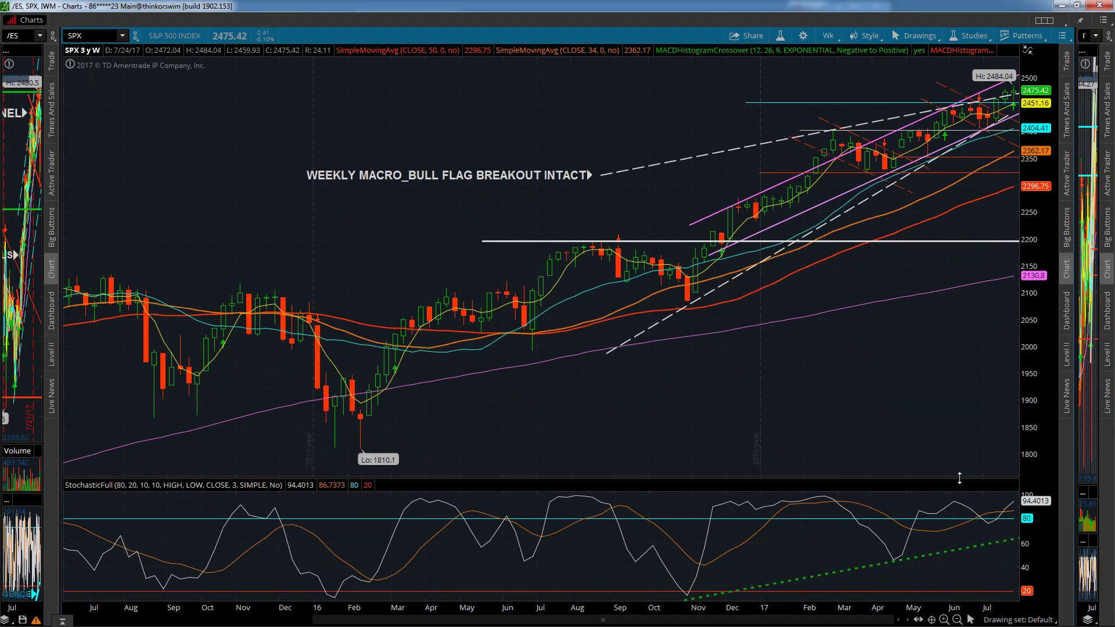
{"action": "left_click_drag", "start_coordinate": [1041, 513], "coordinate": [1041, 519]}
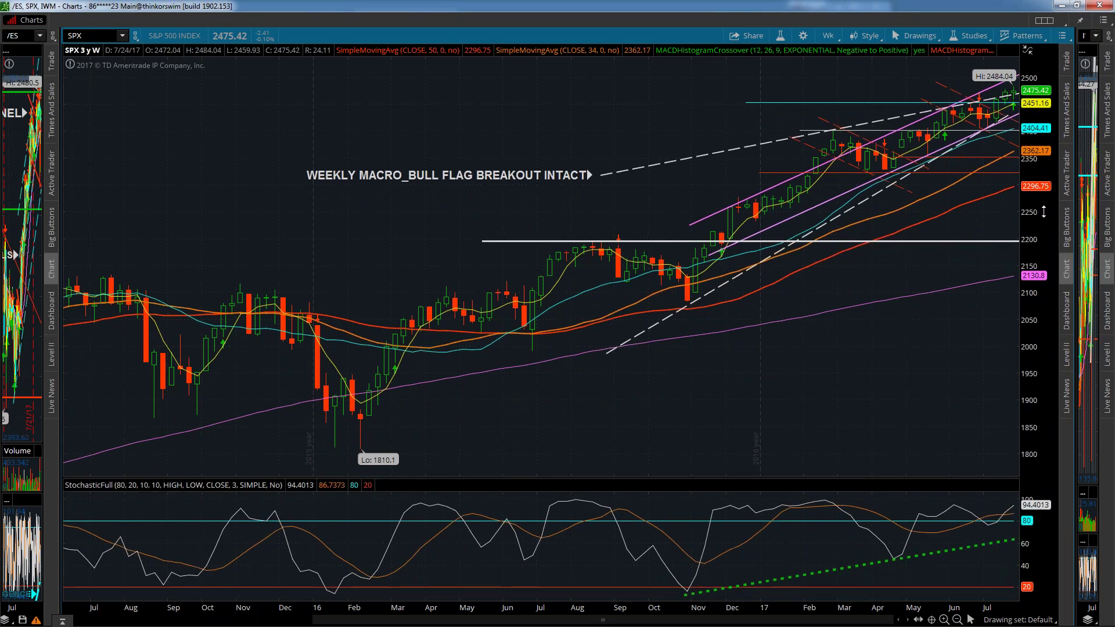
{"action": "left_click_drag", "start_coordinate": [1042, 183], "coordinate": [1043, 174]}
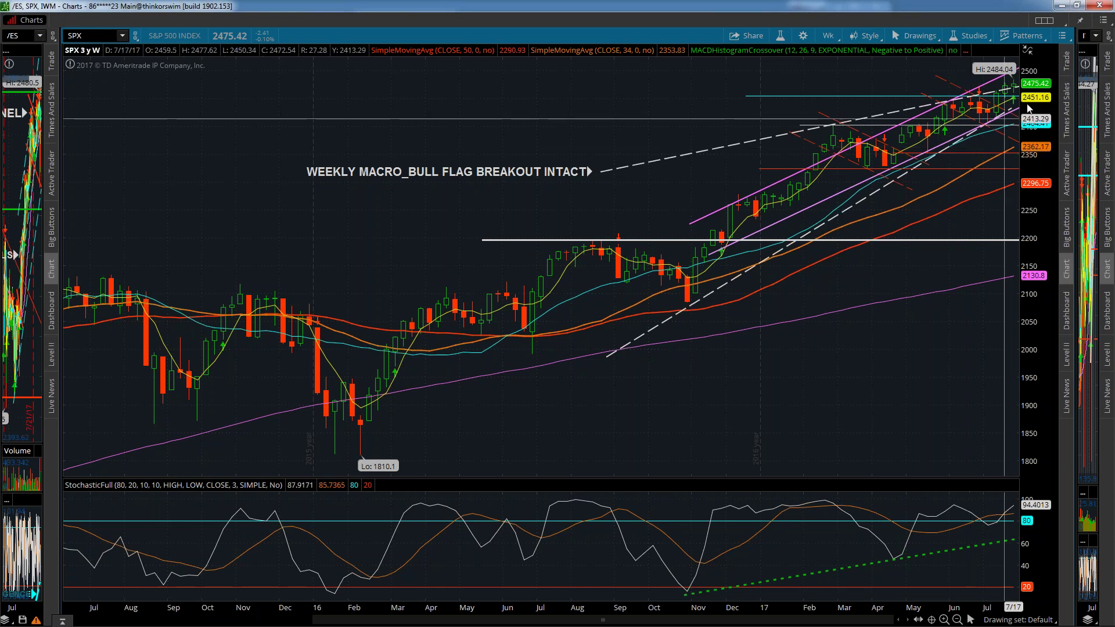
{"action": "left_click_drag", "start_coordinate": [1036, 97], "coordinate": [1037, 101]}
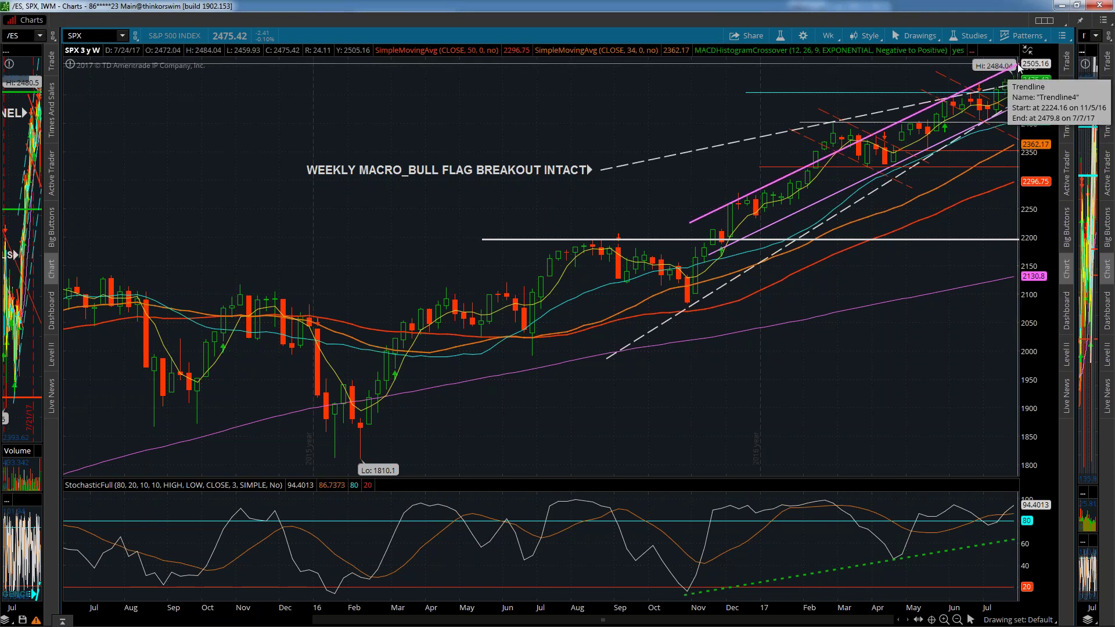
{"action": "left_click_drag", "start_coordinate": [1044, 87], "coordinate": [1044, 90]}
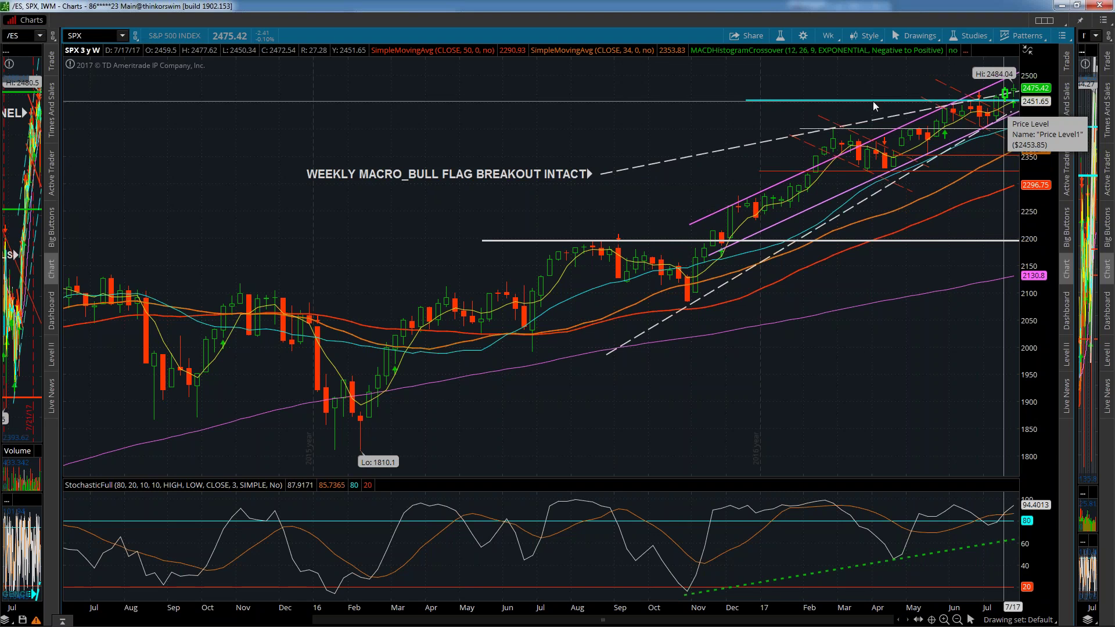
{"action": "left_click_drag", "start_coordinate": [757, 100], "coordinate": [313, 101]}
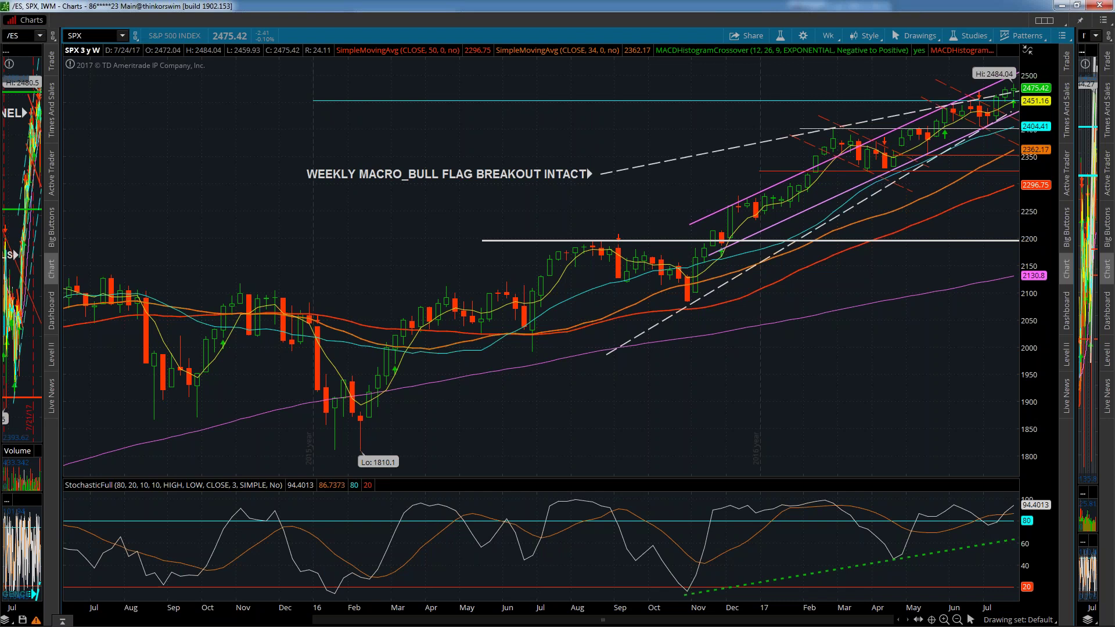
{"action": "mouse_move", "coordinate": [217, 99]}
{"action": "left_mouse_down"}
{"action": "mouse_move", "coordinate": [317, 93]}
{"action": "mouse_move", "coordinate": [255, 153]}
{"action": "left_mouse_up"}
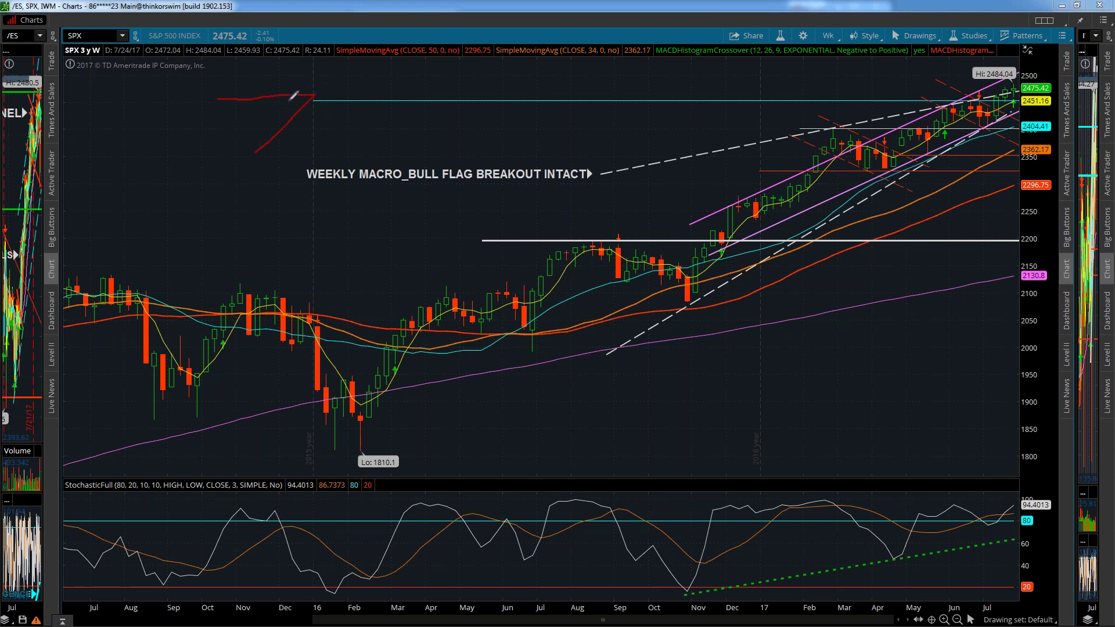
{"action": "left_click_drag", "start_coordinate": [290, 101], "coordinate": [298, 81]}
{"action": "left_click_drag", "start_coordinate": [604, 364], "coordinate": [773, 257]}
{"action": "mouse_move", "coordinate": [833, 229]}
{"action": "left_mouse_down"}
{"action": "mouse_move", "coordinate": [981, 143]}
{"action": "mouse_move", "coordinate": [1020, 99]}
{"action": "left_mouse_up"}
{"action": "left_click_drag", "start_coordinate": [316, 95], "coordinate": [1047, 97]}
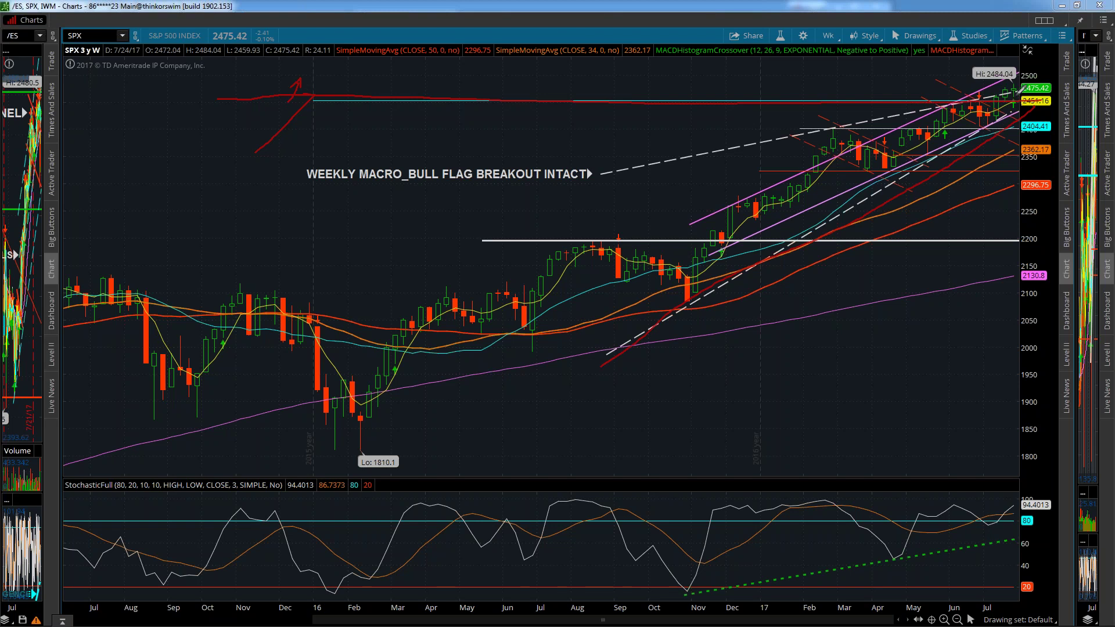
{"action": "mouse_move", "coordinate": [1025, 67]}
{"action": "left_mouse_down"}
{"action": "mouse_move", "coordinate": [1044, 74]}
{"action": "mouse_move", "coordinate": [1027, 63]}
{"action": "left_mouse_up"}
{"action": "key", "text": "Escape"}
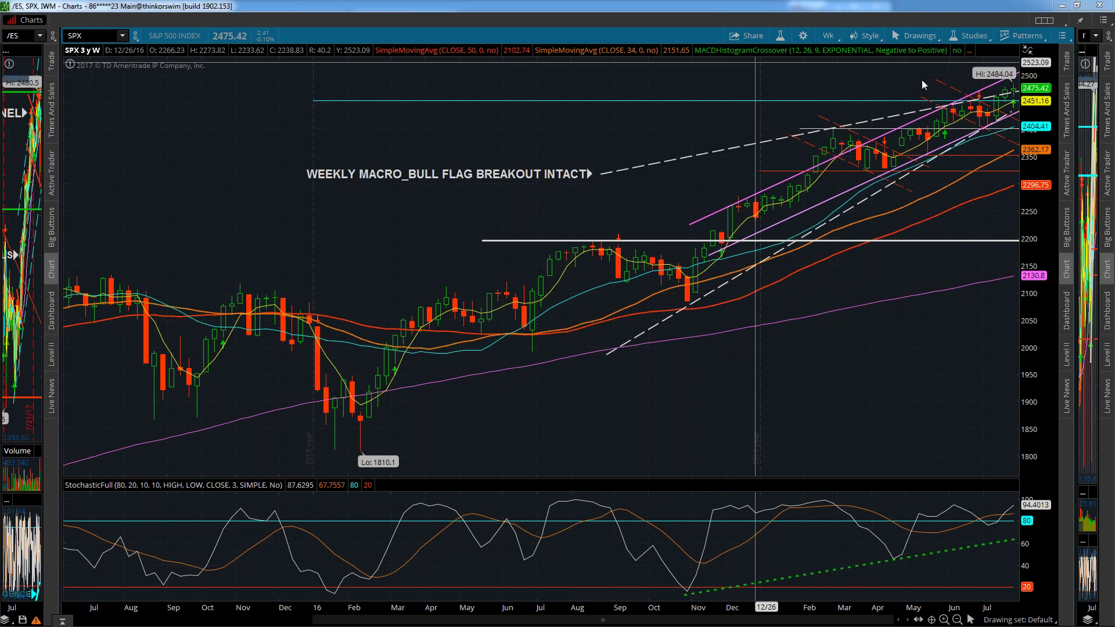
{"action": "left_click_drag", "start_coordinate": [1030, 75], "coordinate": [1030, 72]}
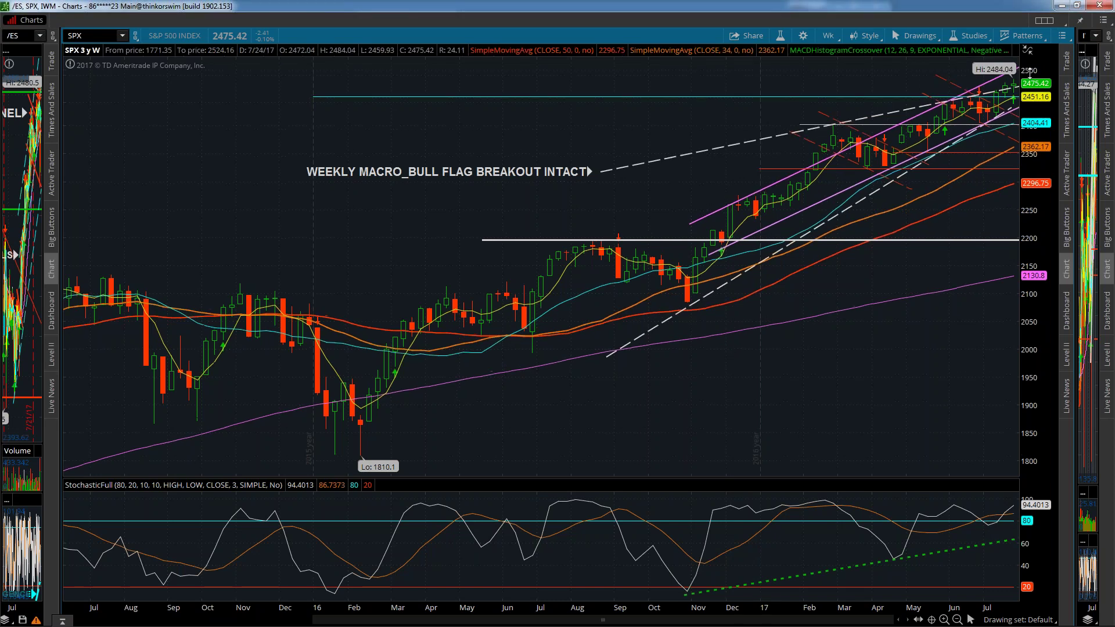
{"action": "left_click_drag", "start_coordinate": [1030, 75], "coordinate": [1030, 73]}
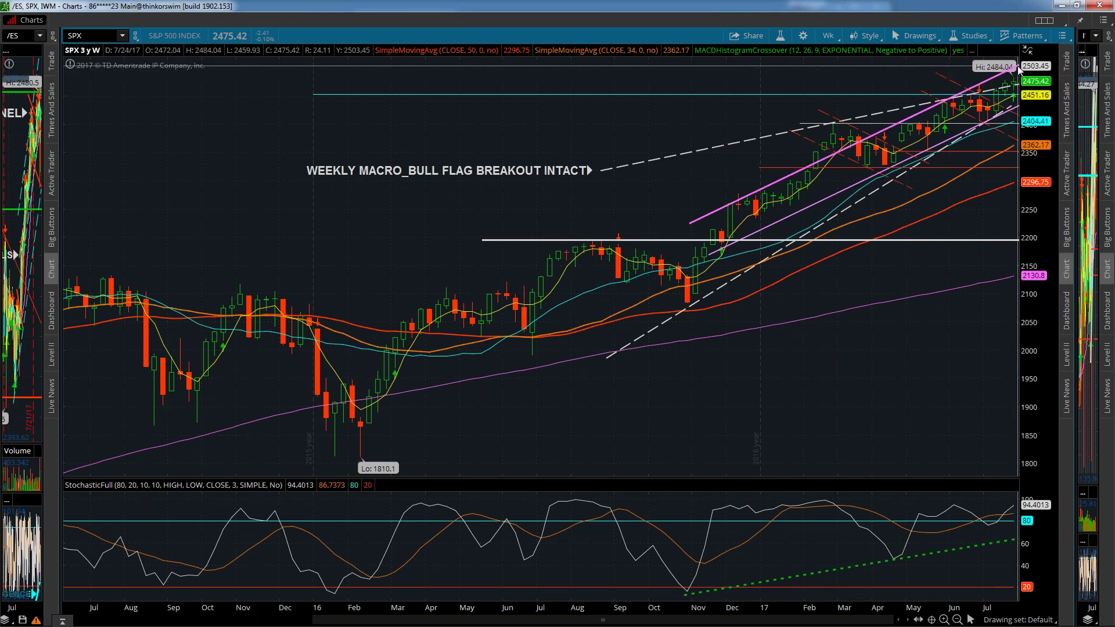
{"action": "left_click_drag", "start_coordinate": [1042, 75], "coordinate": [1044, 91]}
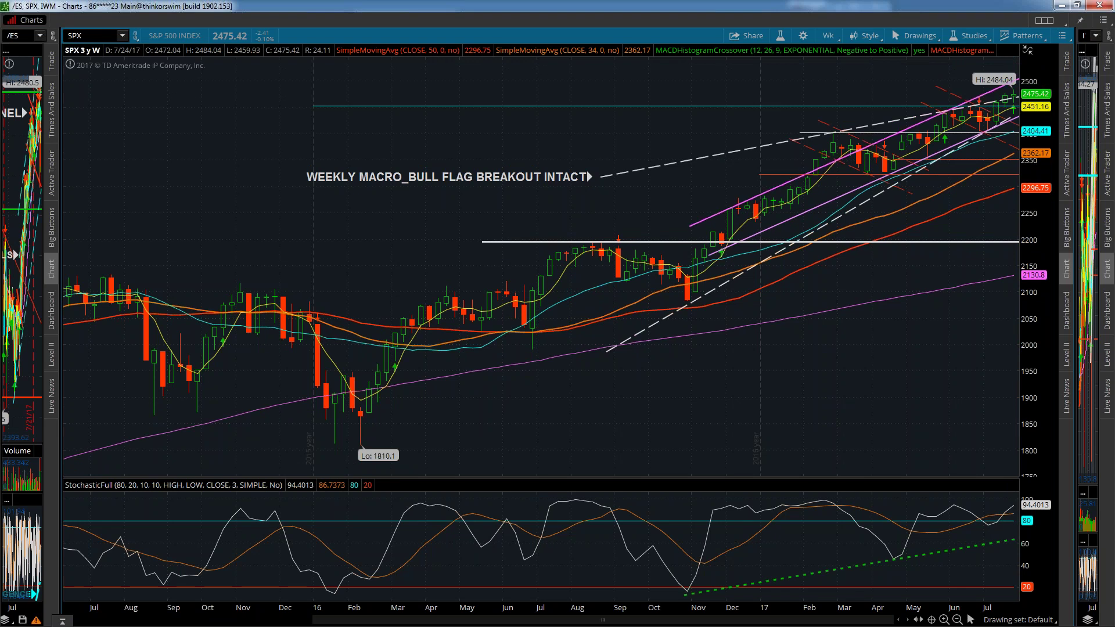
{"action": "mouse_move", "coordinate": [307, 410]}
{"action": "left_mouse_down"}
{"action": "mouse_move", "coordinate": [325, 431]}
{"action": "mouse_move", "coordinate": [407, 406]}
{"action": "mouse_move", "coordinate": [469, 308]}
{"action": "mouse_move", "coordinate": [533, 326]}
{"action": "mouse_move", "coordinate": [573, 260]}
{"action": "left_mouse_up"}
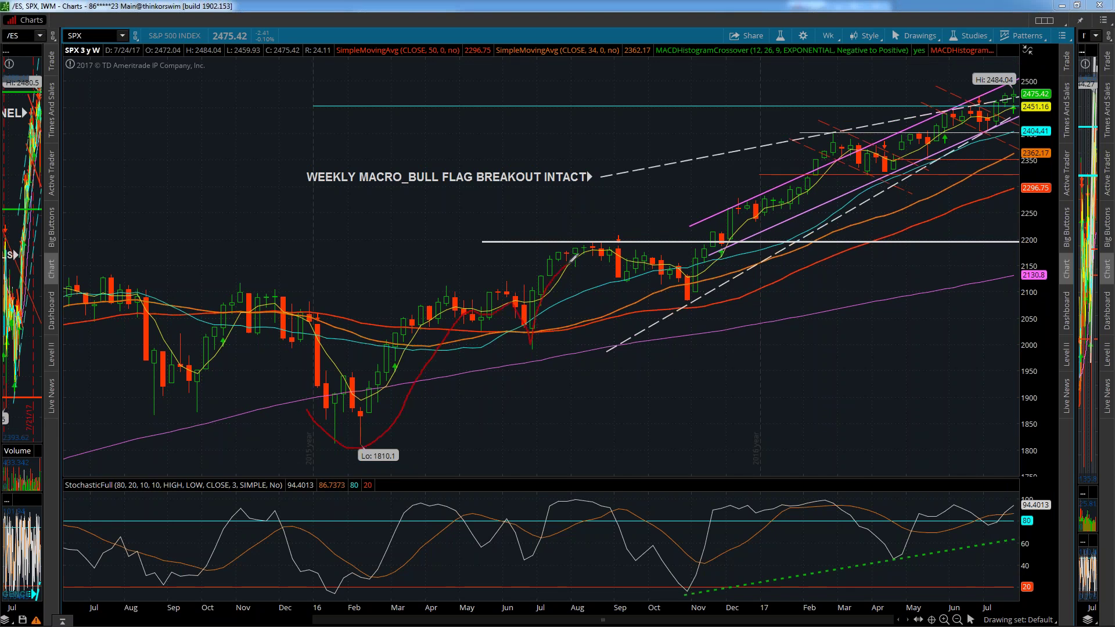
{"action": "mouse_move", "coordinate": [1016, 46]}
{"action": "left_mouse_down"}
{"action": "mouse_move", "coordinate": [1024, 39]}
{"action": "mouse_move", "coordinate": [1027, 73]}
{"action": "mouse_move", "coordinate": [1029, 40]}
{"action": "mouse_move", "coordinate": [1023, 71]}
{"action": "left_mouse_up"}
{"action": "key", "text": "Escape"}
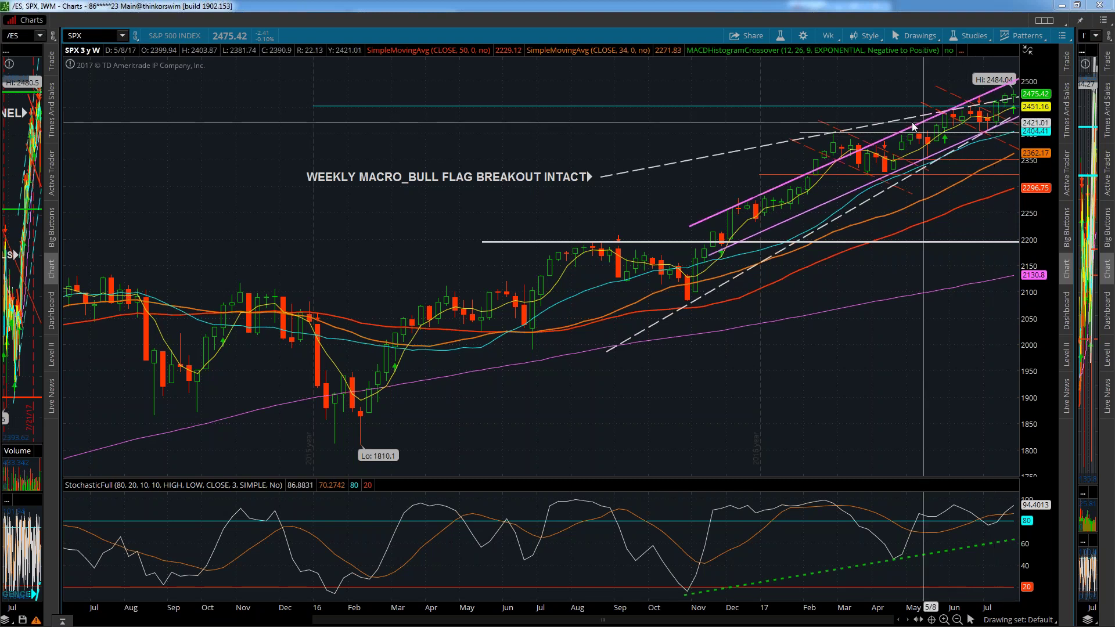
Duplicate the pink upper trendline (Trendline4) and move the copy parallel above the channel.
{"action": "right_click", "coordinate": [899, 137]}
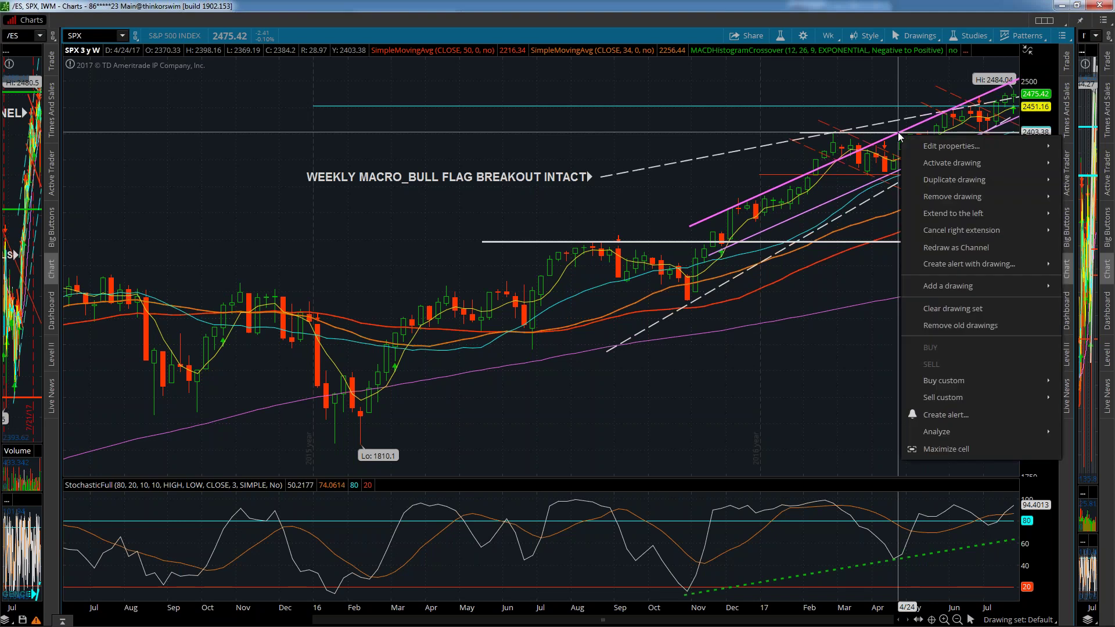
{"action": "mouse_move", "coordinate": [931, 181]}
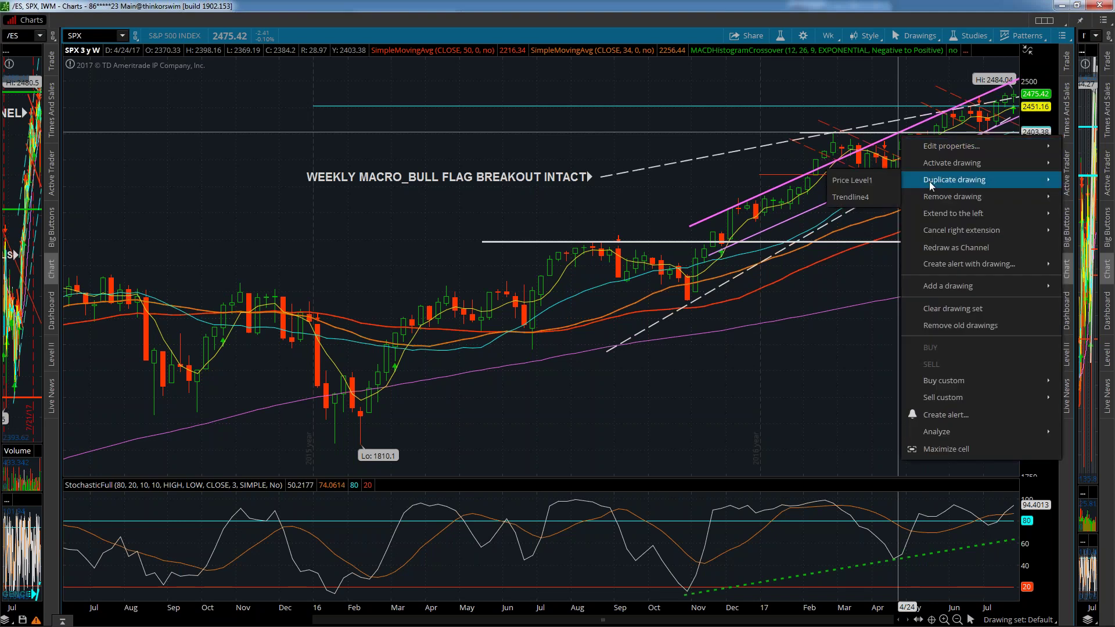
{"action": "left_click", "coordinate": [862, 196]}
{"action": "left_click_drag", "start_coordinate": [851, 155], "coordinate": [839, 130]}
Rescale the price axis to show up to 2600 and select the copied trendline.
{"action": "left_click_drag", "start_coordinate": [1032, 117], "coordinate": [1034, 92]}
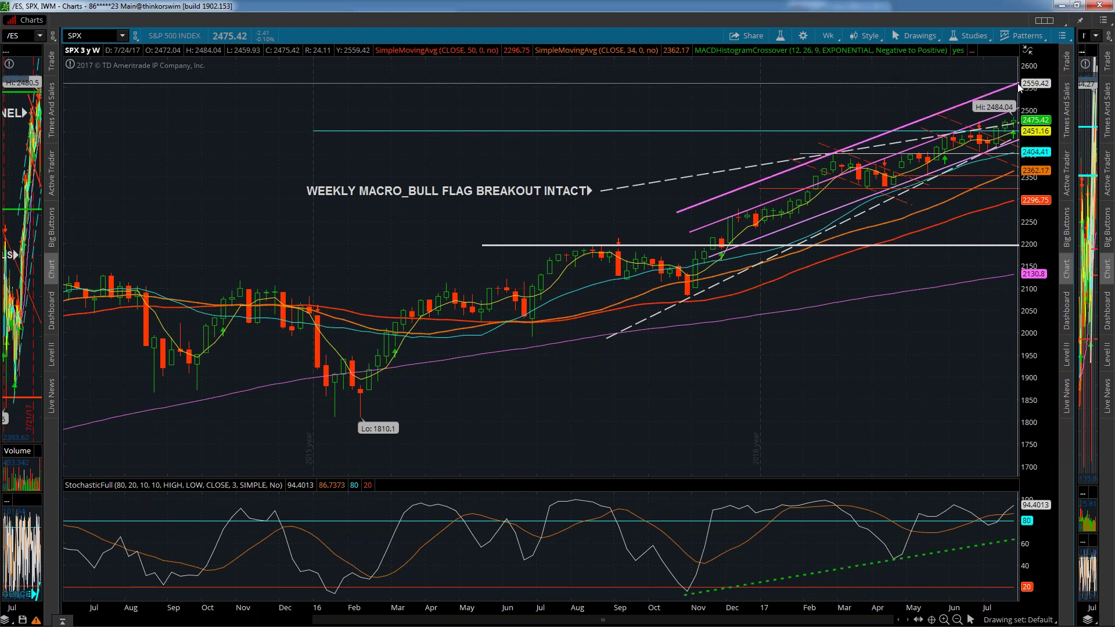
{"action": "left_click_drag", "start_coordinate": [1038, 76], "coordinate": [1037, 76]}
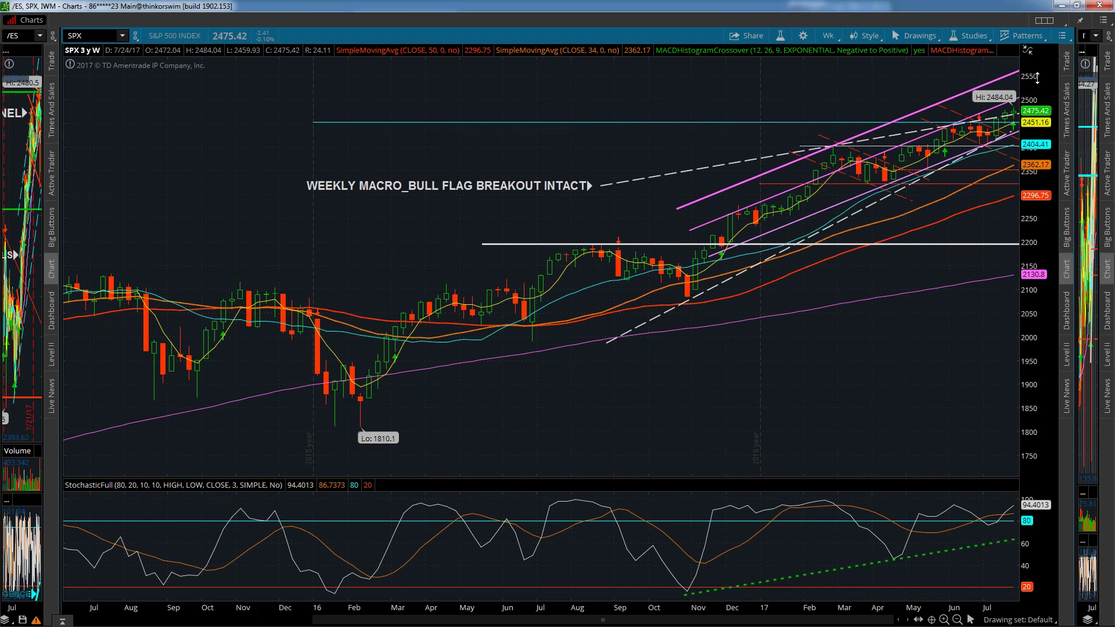
{"action": "left_click", "coordinate": [861, 201]}
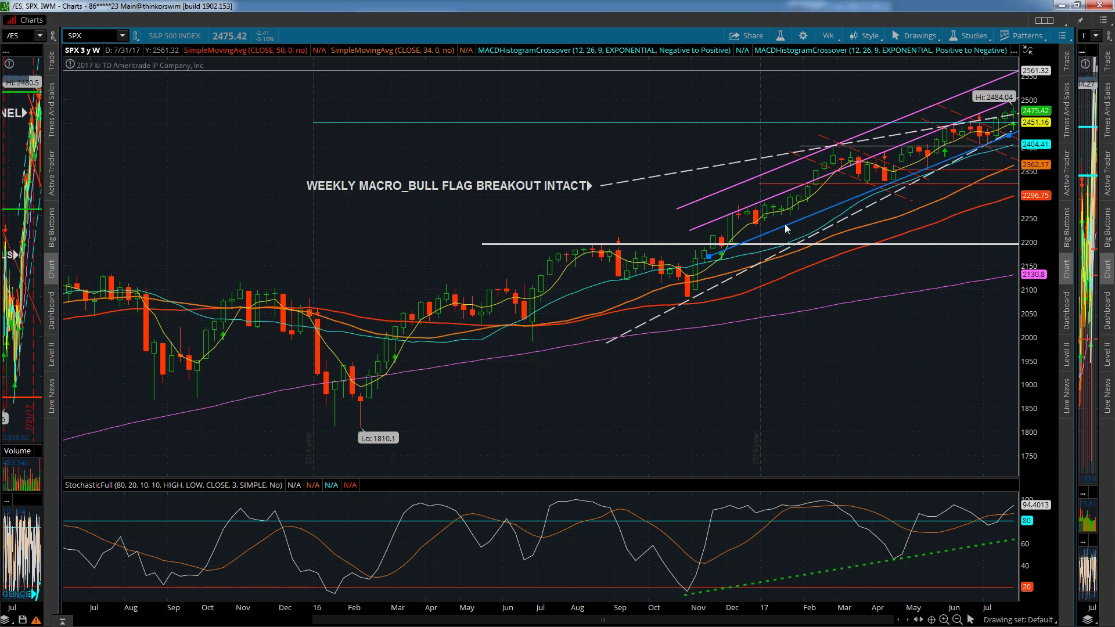
Widen the left side panel slightly and select the pink upper channel trendline.
{"action": "left_click_drag", "start_coordinate": [68, 279], "coordinate": [80, 279]}
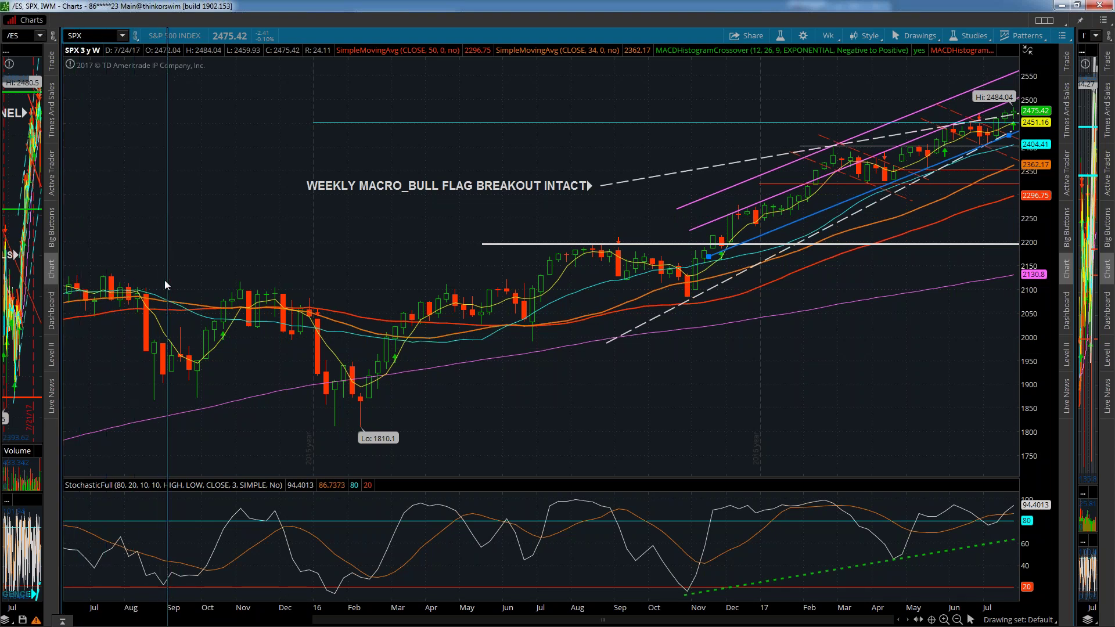
{"action": "left_click_drag", "start_coordinate": [63, 297], "coordinate": [65, 296]}
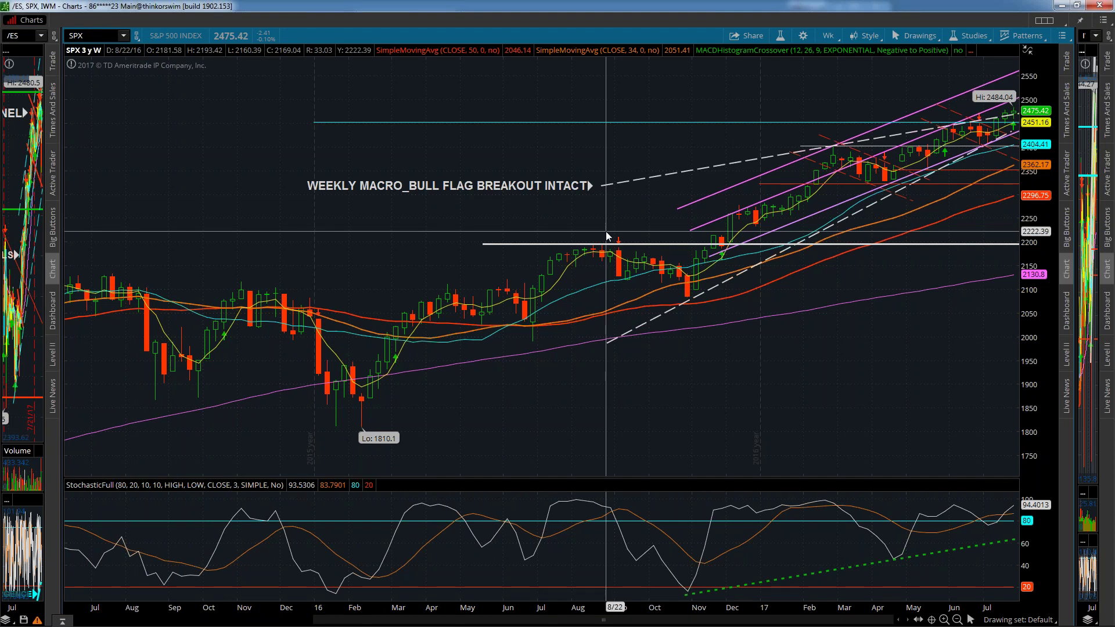
{"action": "left_click", "coordinate": [783, 193]}
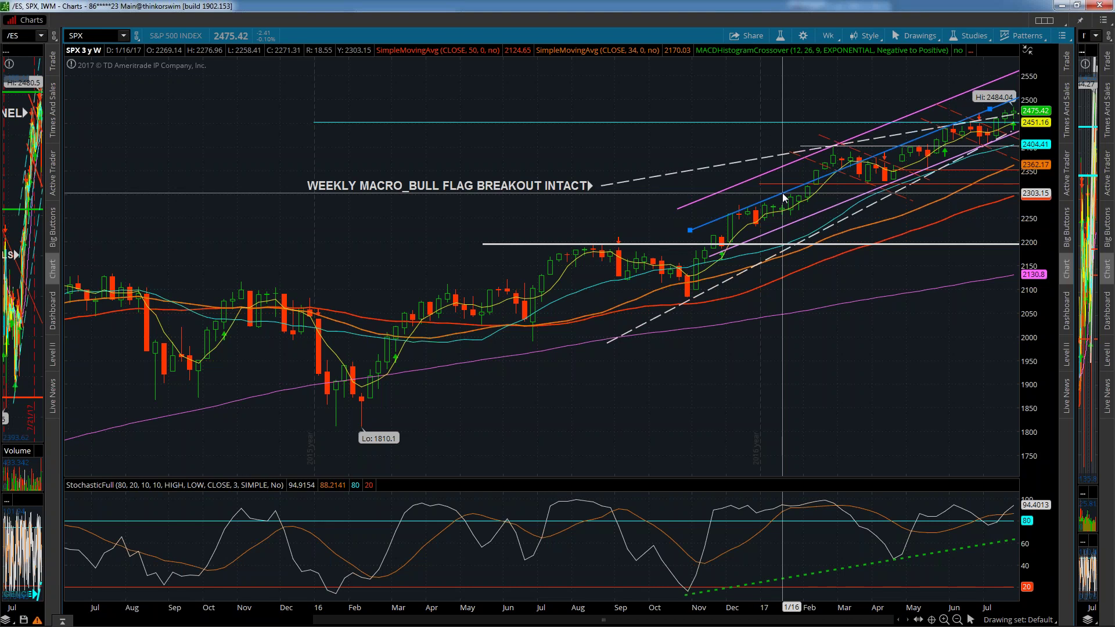
Compress the weekly SPX chart's price scale vertically.
{"action": "left_click_drag", "start_coordinate": [1042, 111], "coordinate": [1041, 133]}
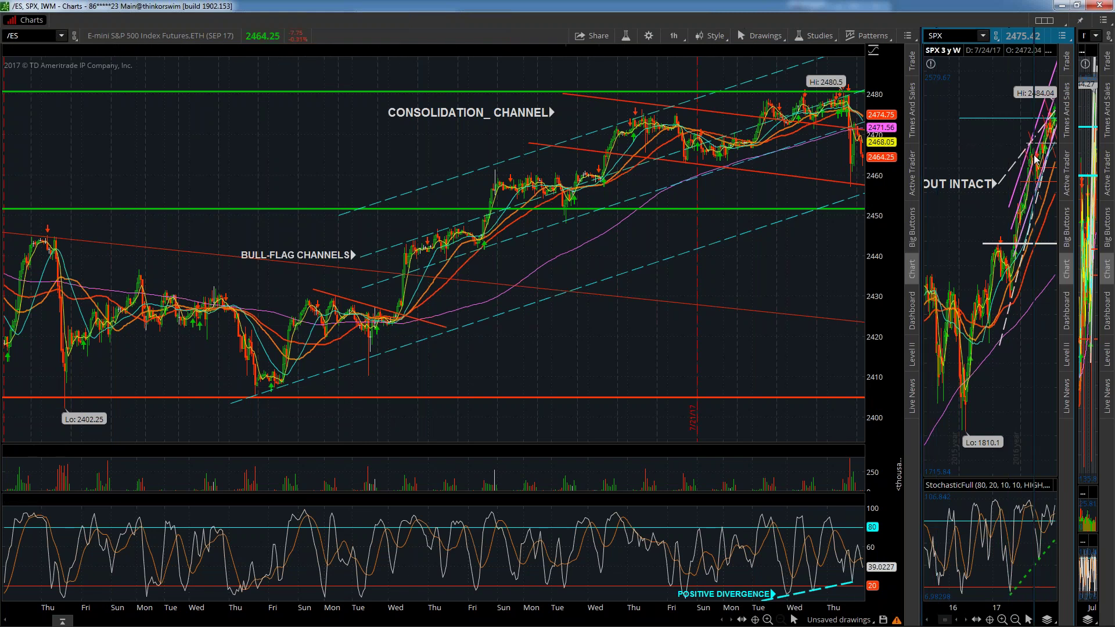
Widen the /ES chart across the window and make its price pane taller than volume.
{"action": "left_click_drag", "start_coordinate": [922, 162], "coordinate": [1035, 163]}
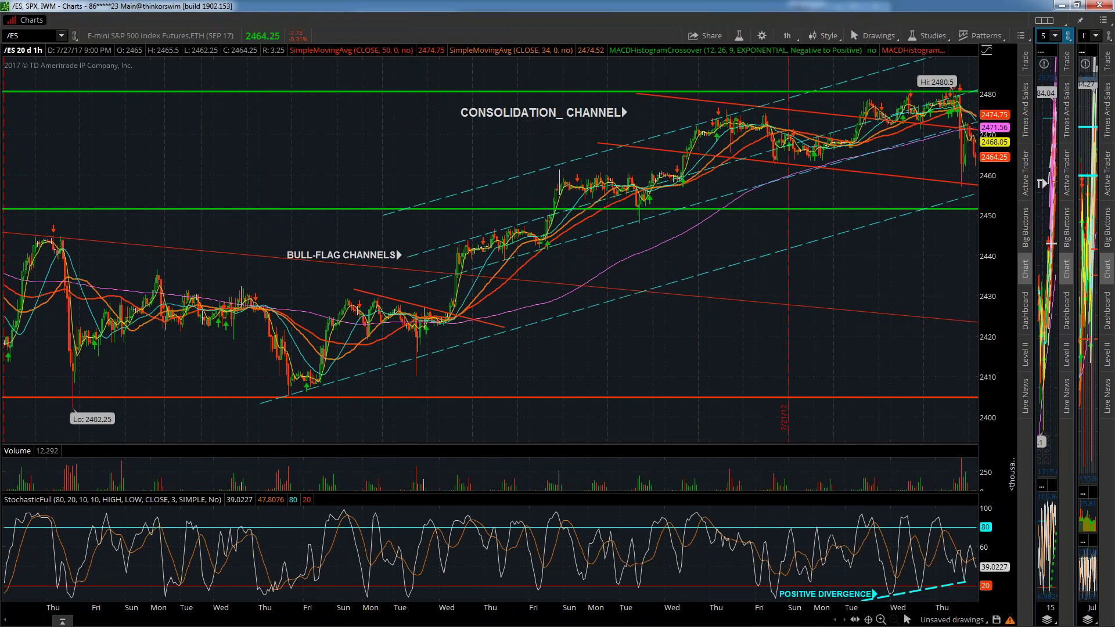
{"action": "left_click_drag", "start_coordinate": [914, 445], "coordinate": [914, 506]}
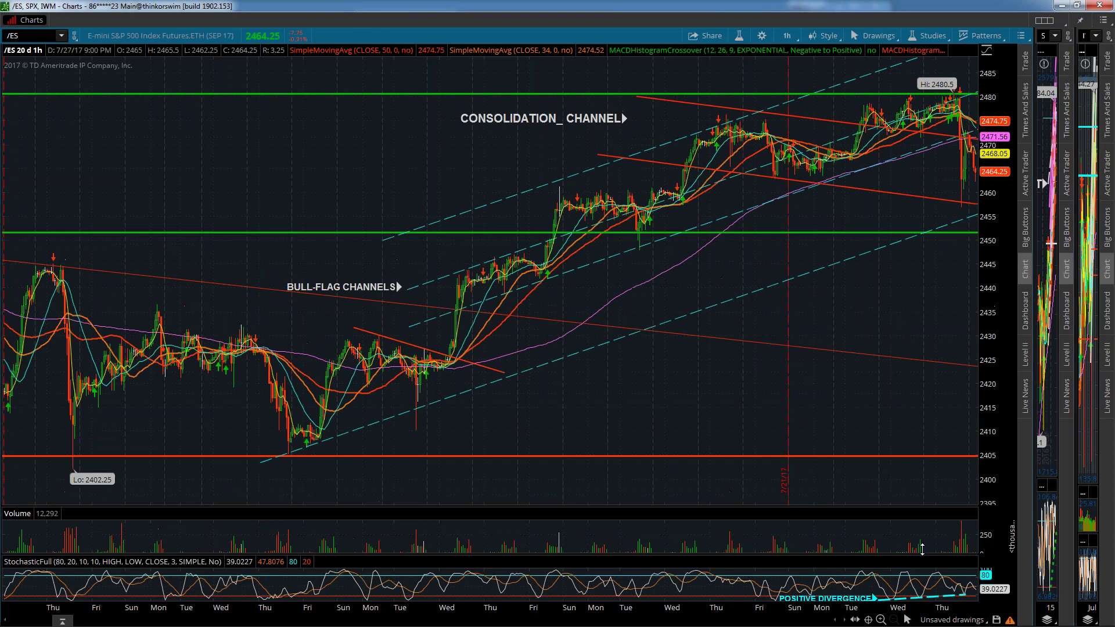
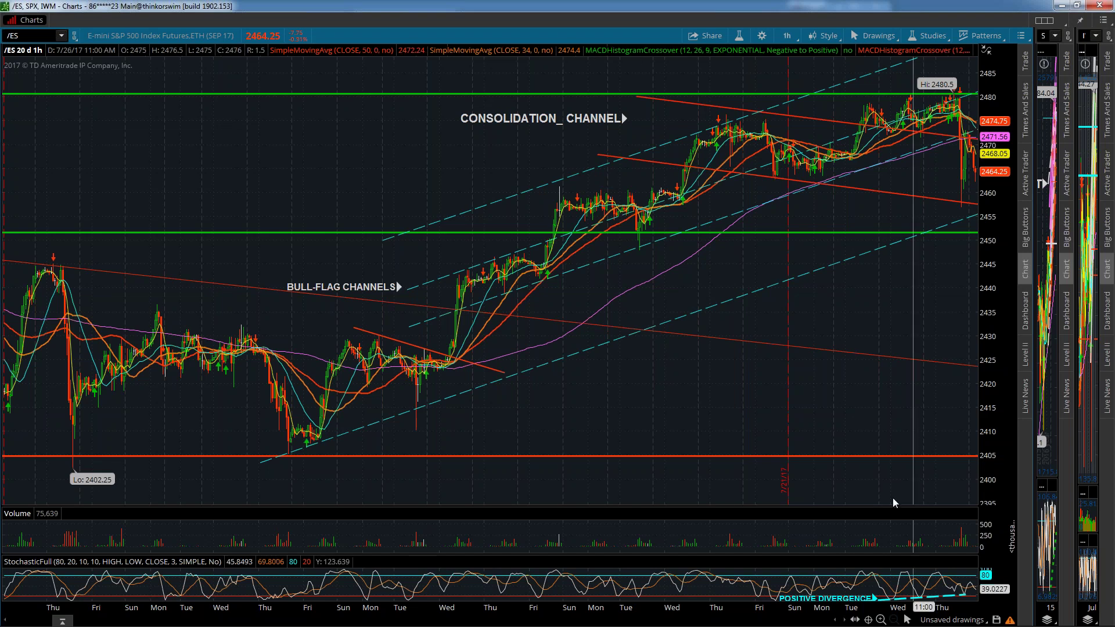
Nudge the upper red consolidation channel line slightly down and to the left.
{"action": "left_click_drag", "start_coordinate": [822, 122], "coordinate": [818, 127]}
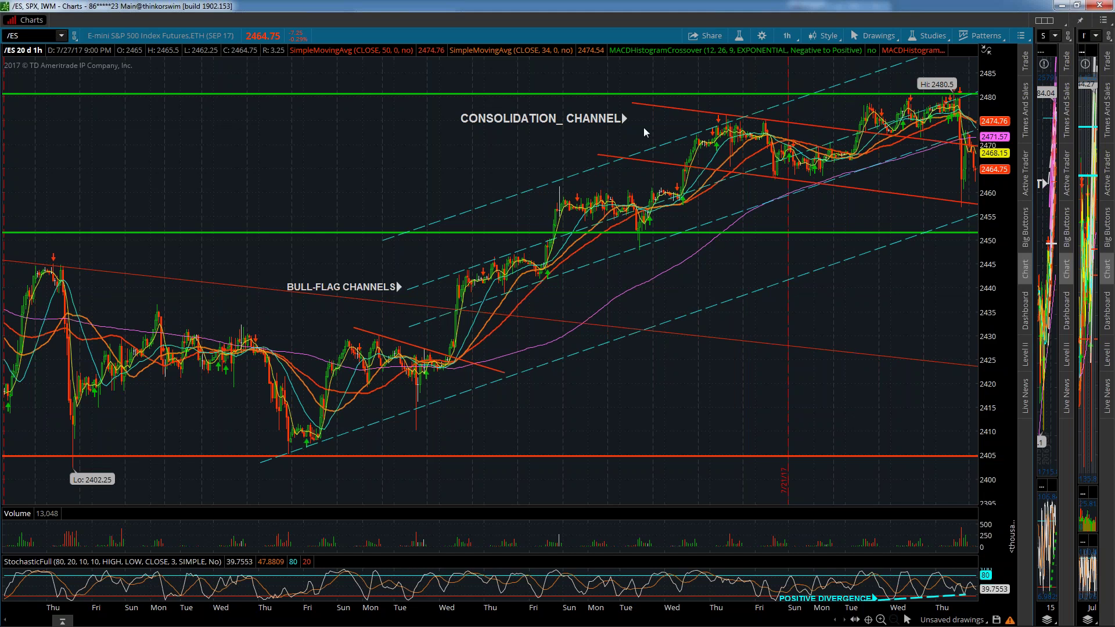
Compress the ES price axis to span roughly 2390 to 2490 and fine-tune it.
{"action": "left_click_drag", "start_coordinate": [996, 114], "coordinate": [1000, 146]}
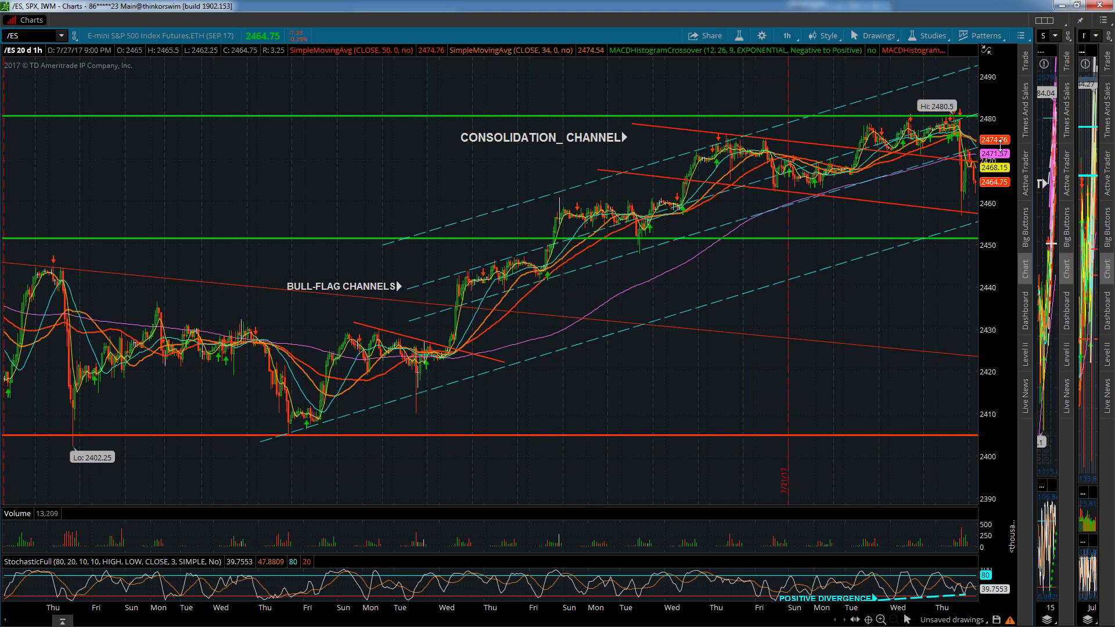
{"action": "left_click_drag", "start_coordinate": [1001, 142], "coordinate": [998, 141]}
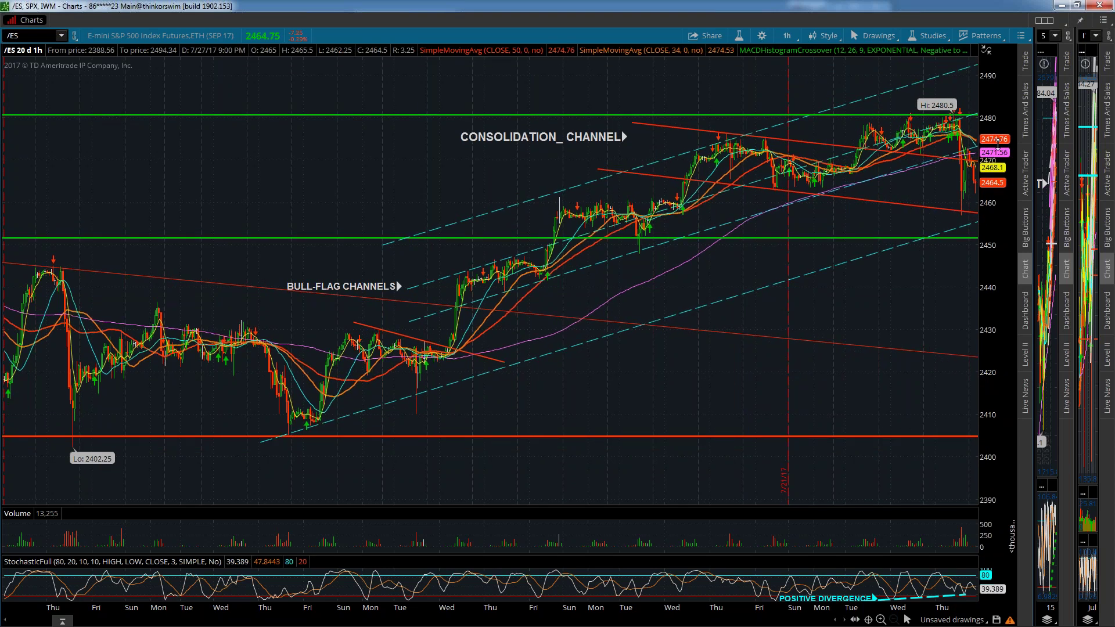